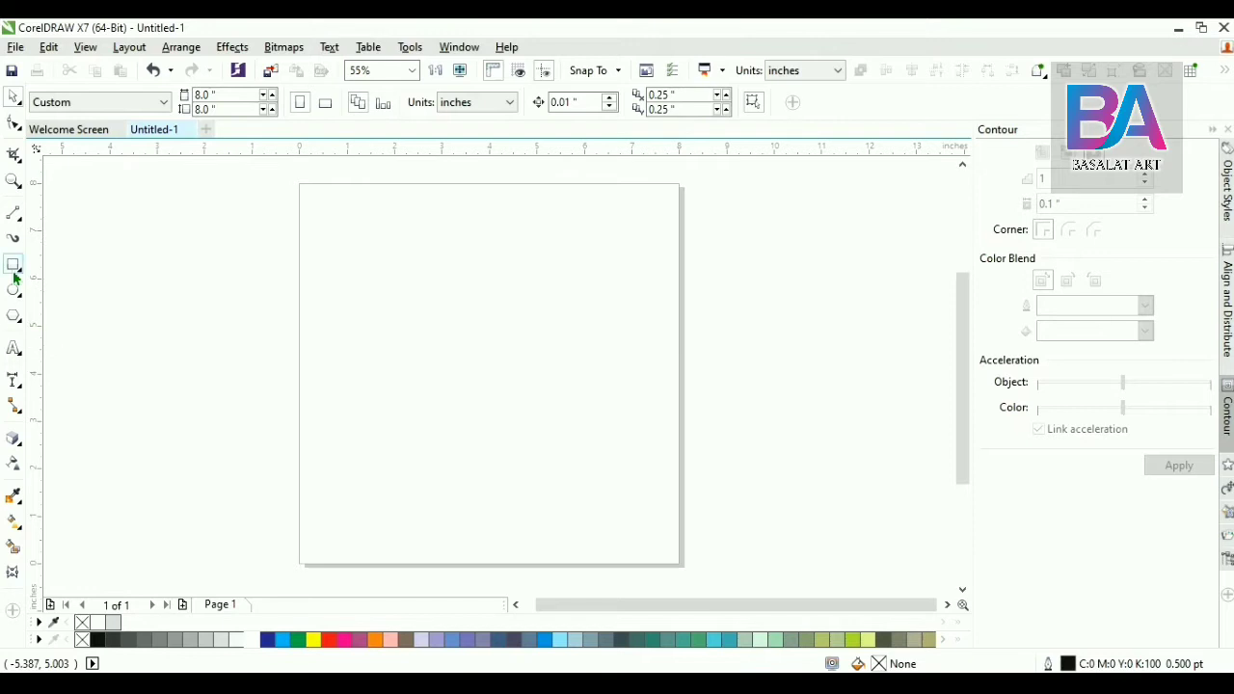
Step: Draw a rectangle about 2.6 by 3.36 inches on the page and skew it vertically so its right edge drops about 1 inch
{"action": "left_click", "coordinate": [15, 275]}
{"action": "left_click_drag", "start_coordinate": [345, 280], "coordinate": [468, 440]}
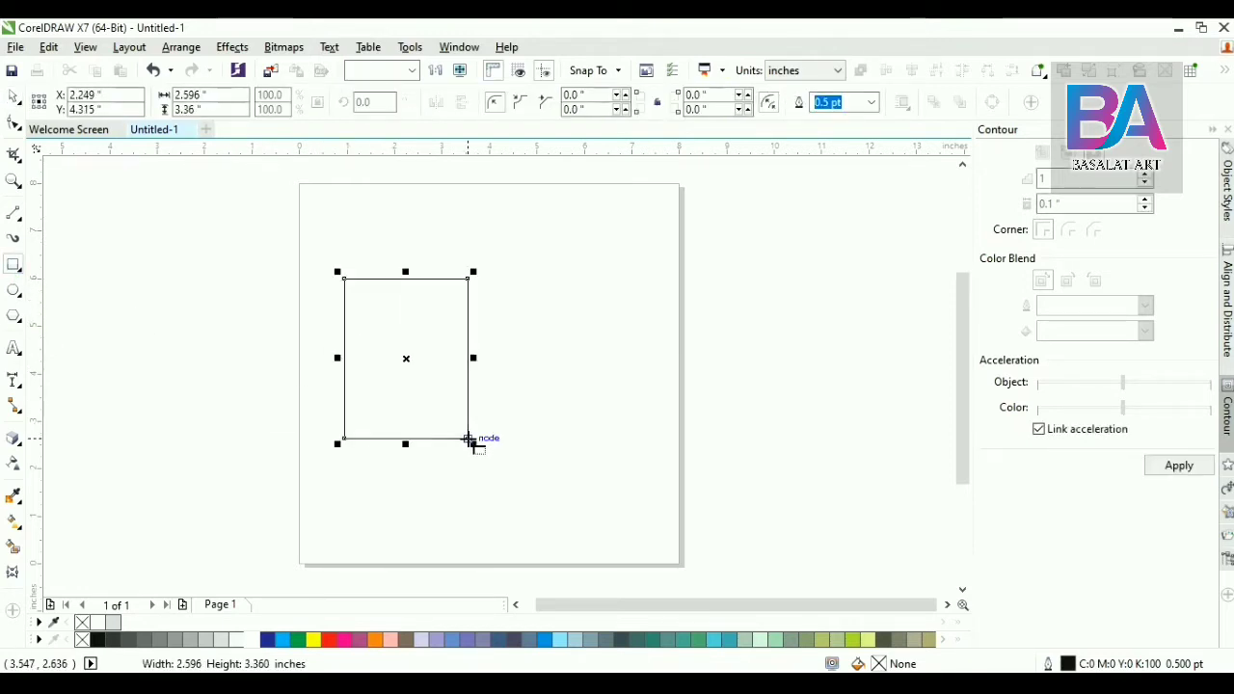
{"action": "key", "text": "space"}
{"action": "left_click", "coordinate": [440, 362]}
{"action": "left_click_drag", "start_coordinate": [475, 358], "coordinate": [472, 410]}
{"action": "left_click", "coordinate": [573, 399]}
Step: Mirror a copy of the parallelogram across its right edge and narrow the pair about their shared centre to about 4.62 inches wide overall
{"action": "left_click", "coordinate": [465, 395]}
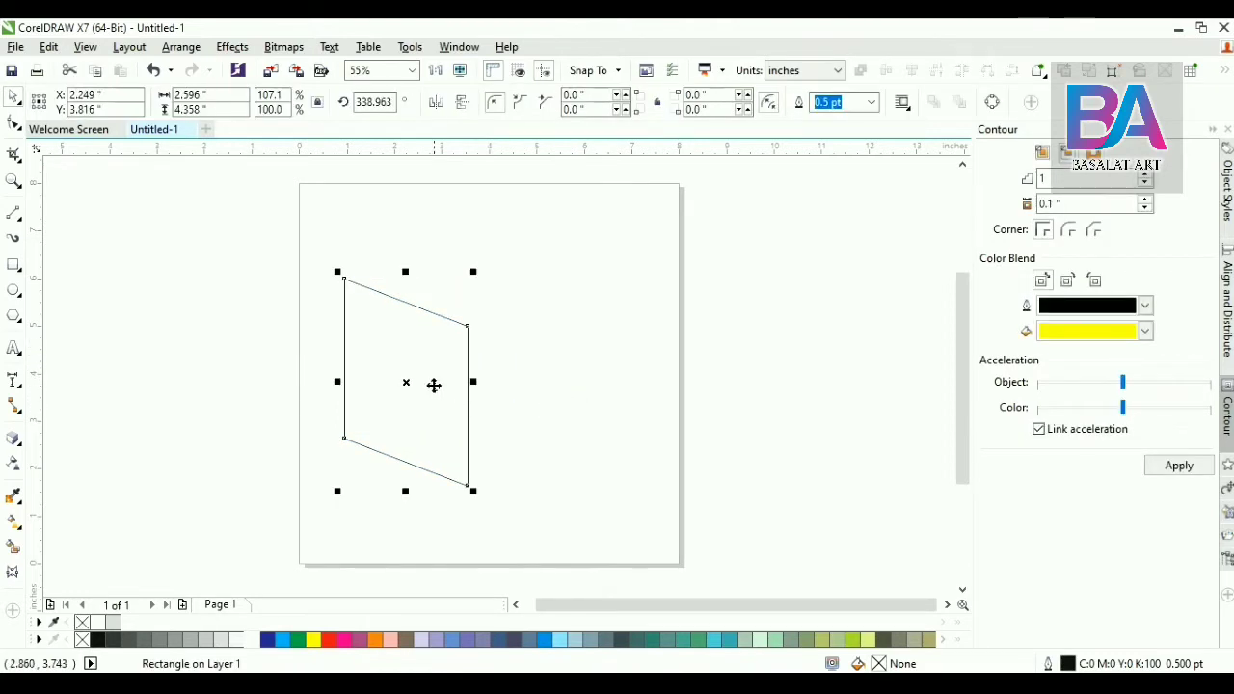
{"action": "left_click_drag", "start_coordinate": [337, 383], "coordinate": [490, 383]}
{"action": "left_click", "coordinate": [429, 384], "text": "shift"}
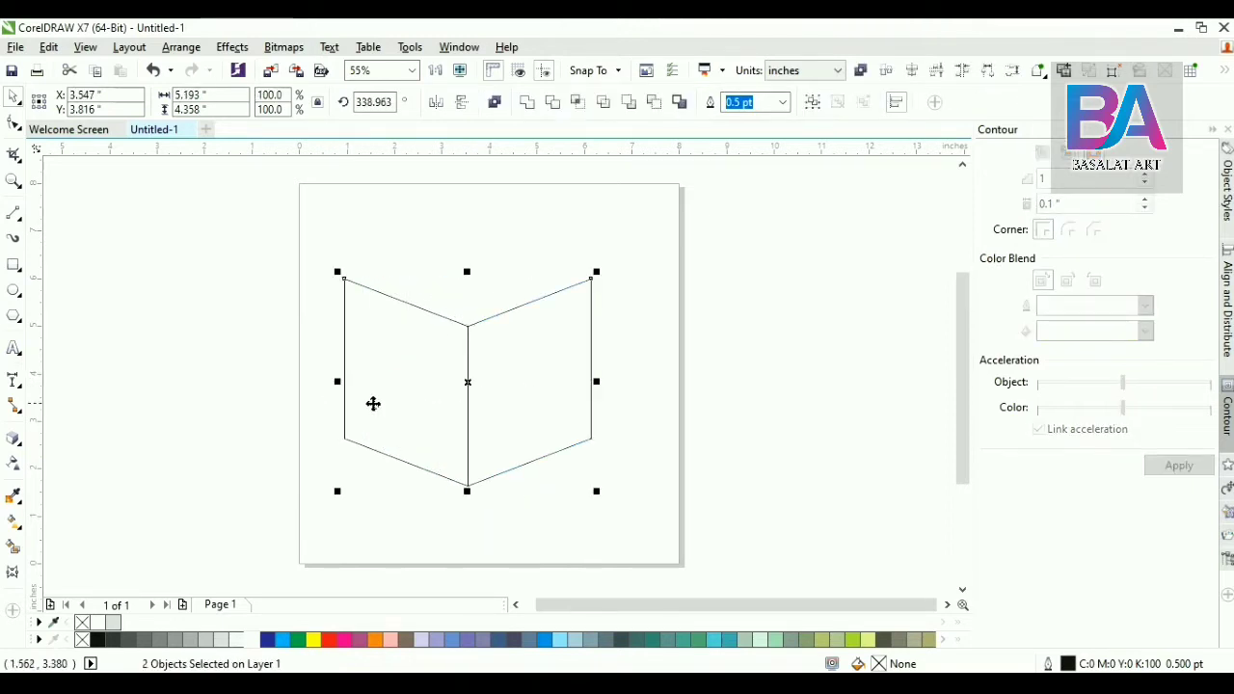
{"action": "left_click_drag", "start_coordinate": [338, 383], "coordinate": [358, 383]}
{"action": "left_click", "coordinate": [492, 506]}
Step: Build a welded V-shaped block directly above the two faces from a copy of the left face and its mirrored copy
{"action": "left_click", "coordinate": [410, 441]}
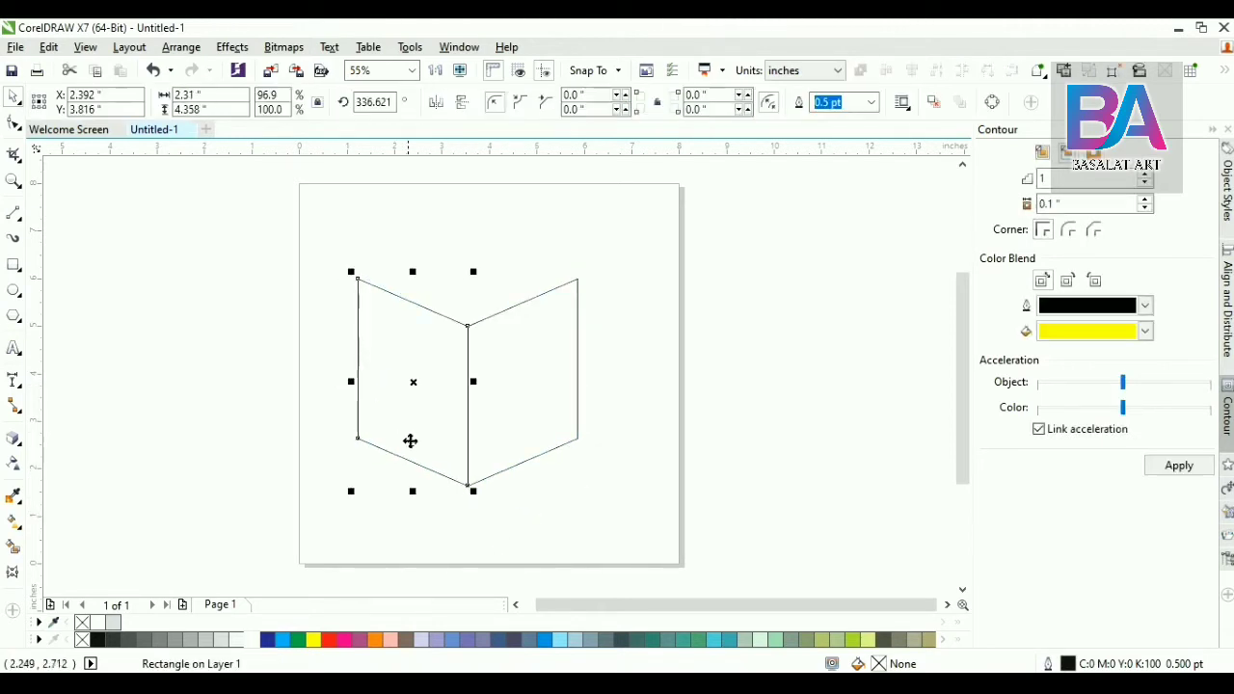
{"action": "left_click_drag", "start_coordinate": [468, 490], "coordinate": [469, 328]}
{"action": "scroll", "coordinate": [658, 497], "scroll_direction": "up", "scroll_amount": 2}
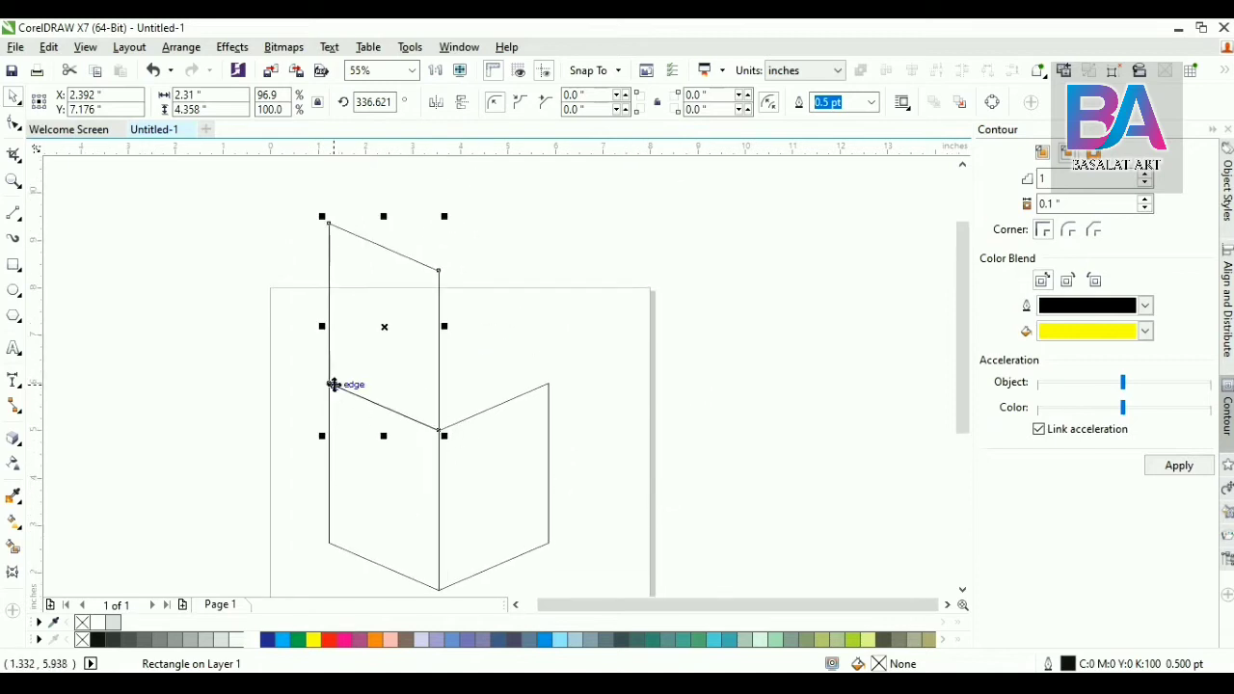
{"action": "left_click_drag", "start_coordinate": [326, 327], "coordinate": [471, 339]}
{"action": "left_click", "coordinate": [379, 279], "text": "shift"}
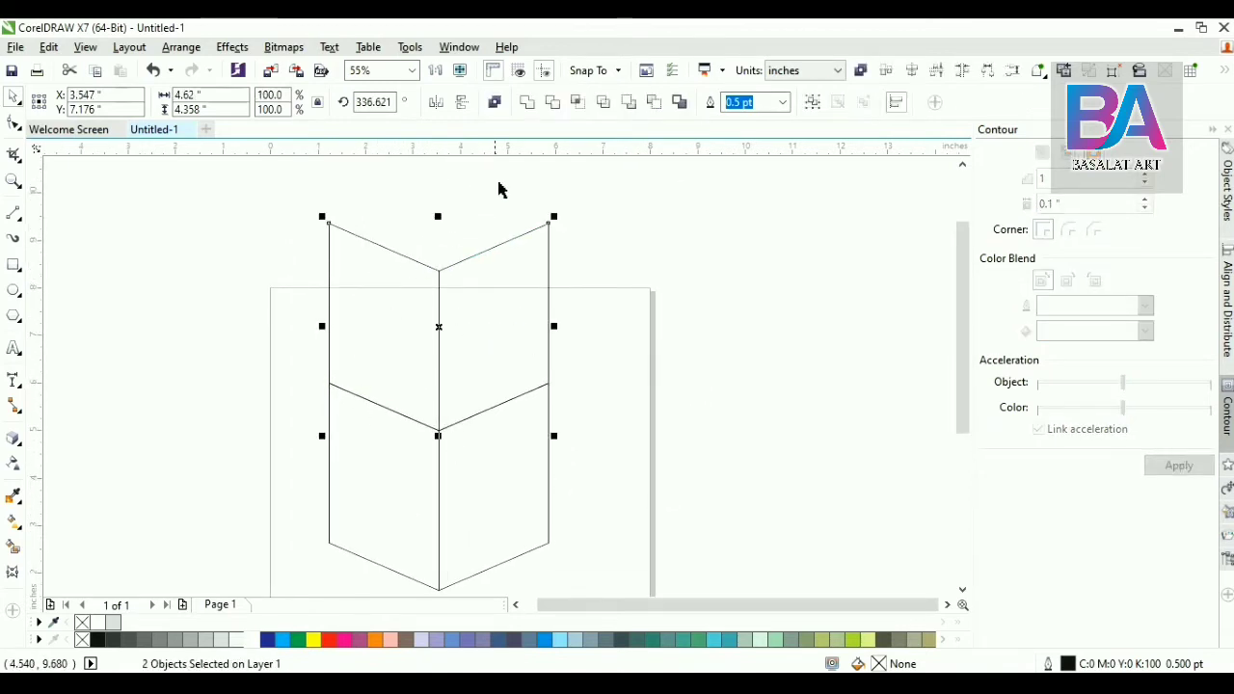
{"action": "left_click", "coordinate": [525, 103]}
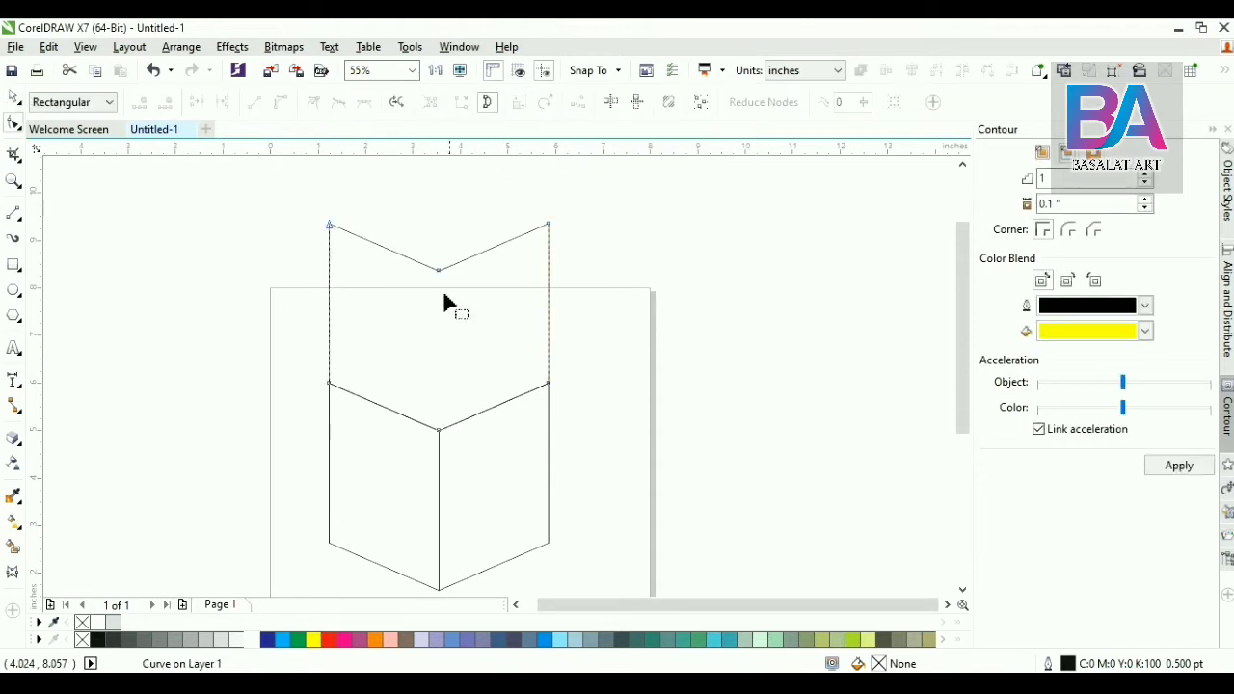
Step: Draw a rectangle about 6.07 by 4.18 inches upward from the left face's upper outer corner and centre it horizontally on the welded shape
{"action": "left_click", "coordinate": [14, 264]}
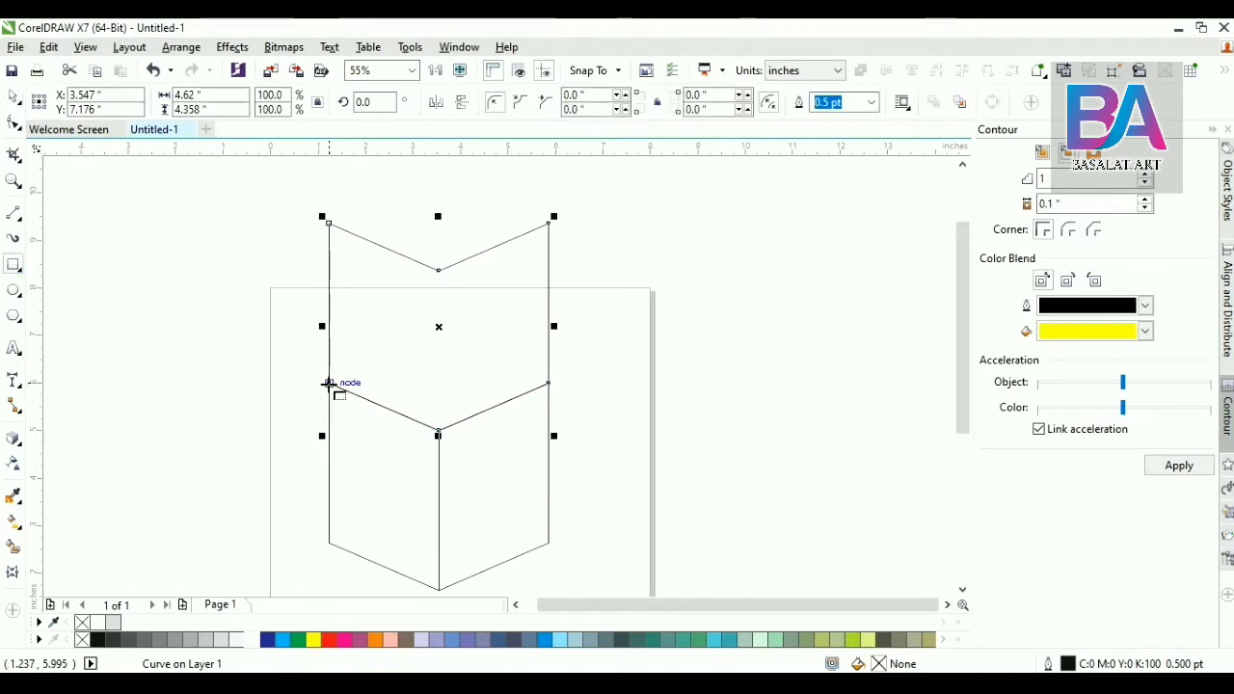
{"action": "left_click_drag", "start_coordinate": [328, 383], "coordinate": [618, 184]}
{"action": "left_click", "coordinate": [510, 400], "text": "shift"}
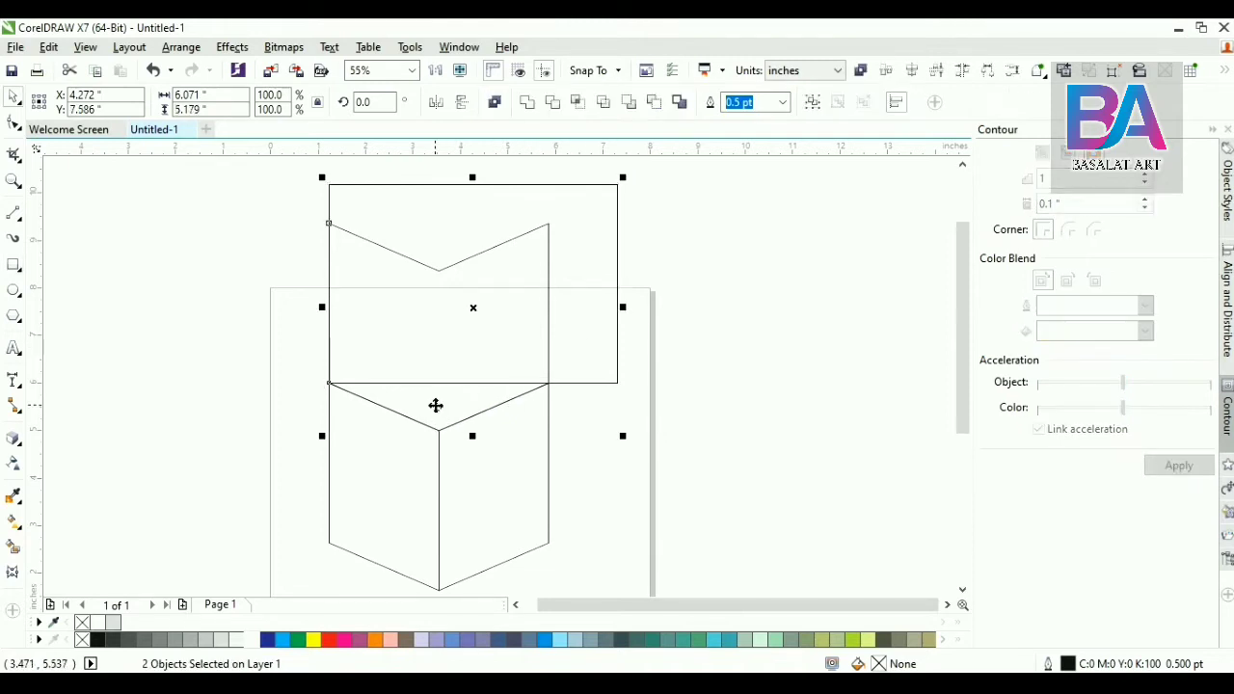
{"action": "key", "text": "c"}
{"action": "left_click", "coordinate": [641, 336]}
Step: Trim the welded shape with the rectangle and delete the rectangle, leaving the triangle between the two faces
{"action": "left_click", "coordinate": [576, 221]}
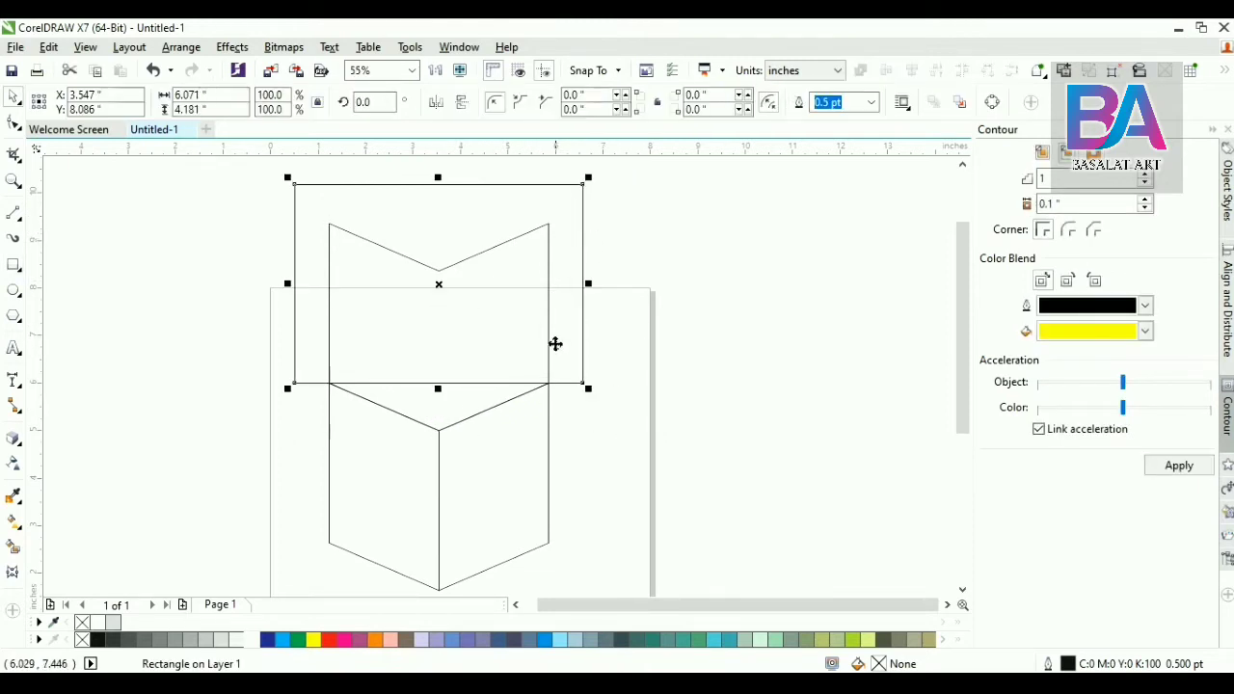
{"action": "left_click", "coordinate": [437, 420], "text": "shift"}
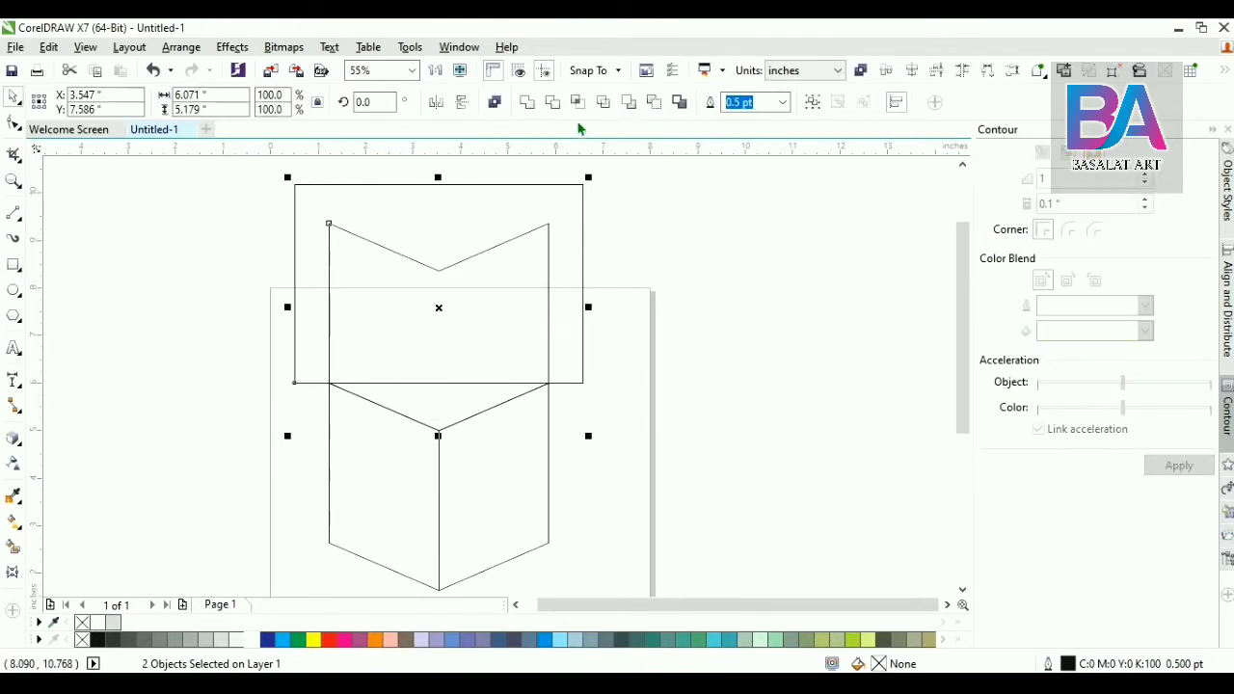
{"action": "left_click", "coordinate": [552, 102]}
{"action": "left_click", "coordinate": [560, 249]}
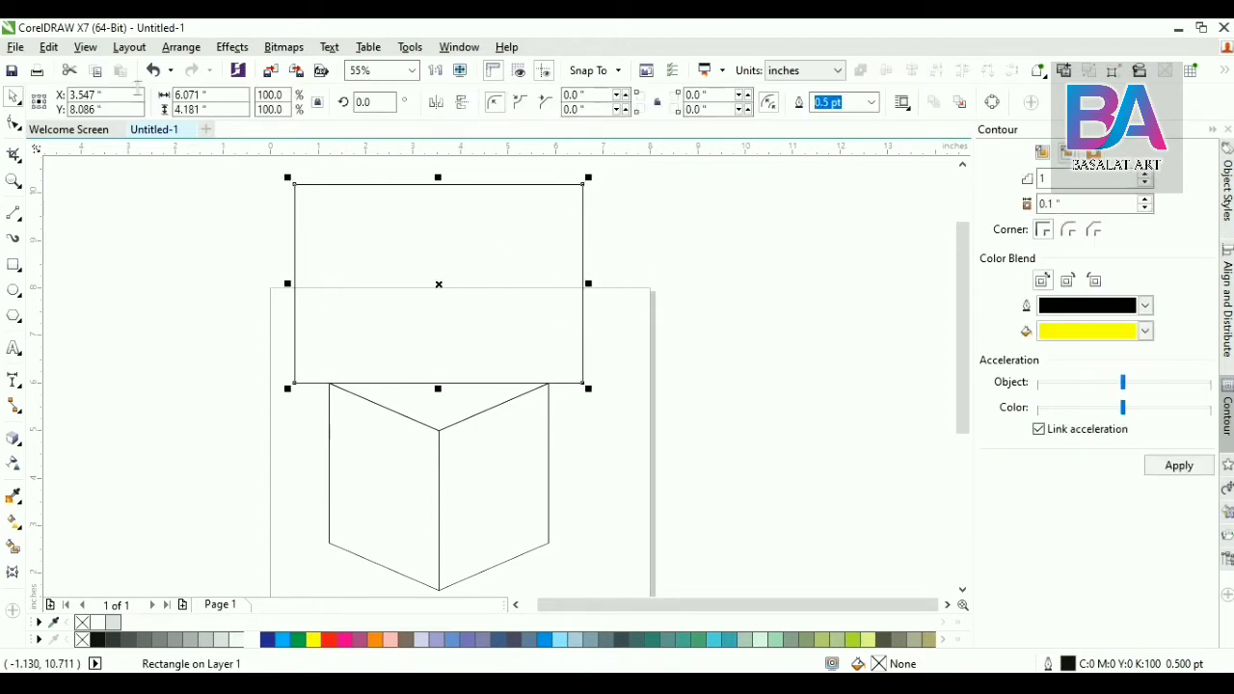
{"action": "left_click", "coordinate": [48, 48]}
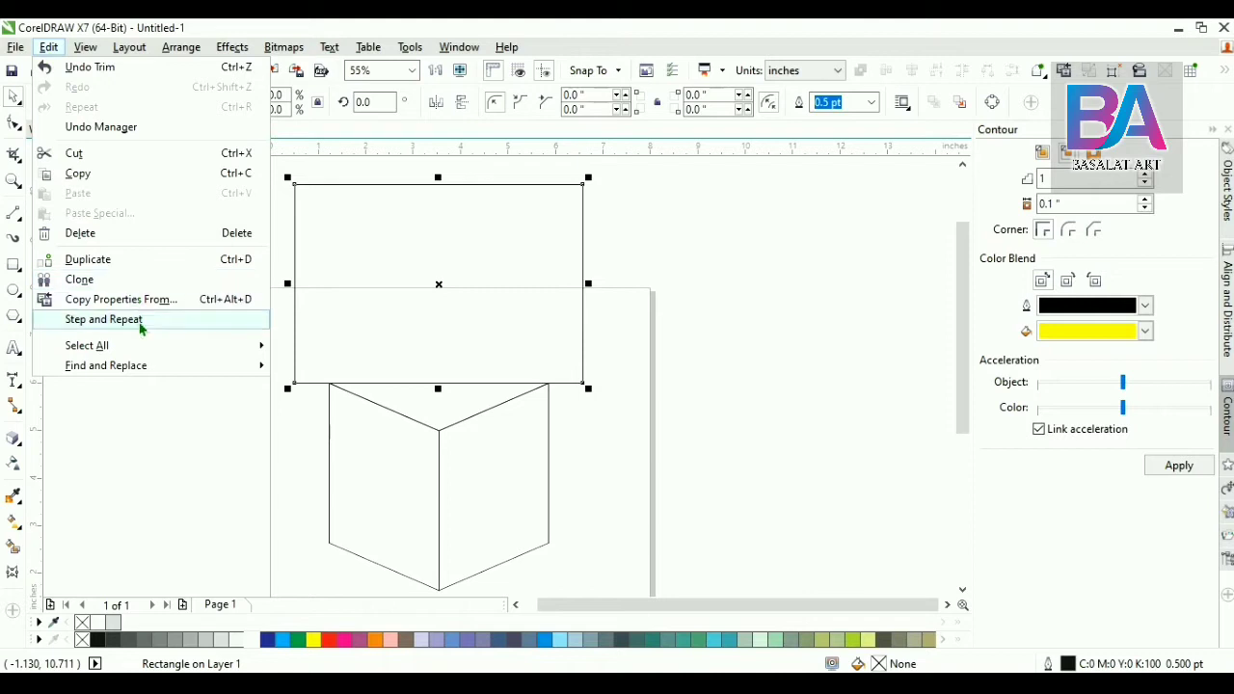
{"action": "left_click", "coordinate": [130, 233]}
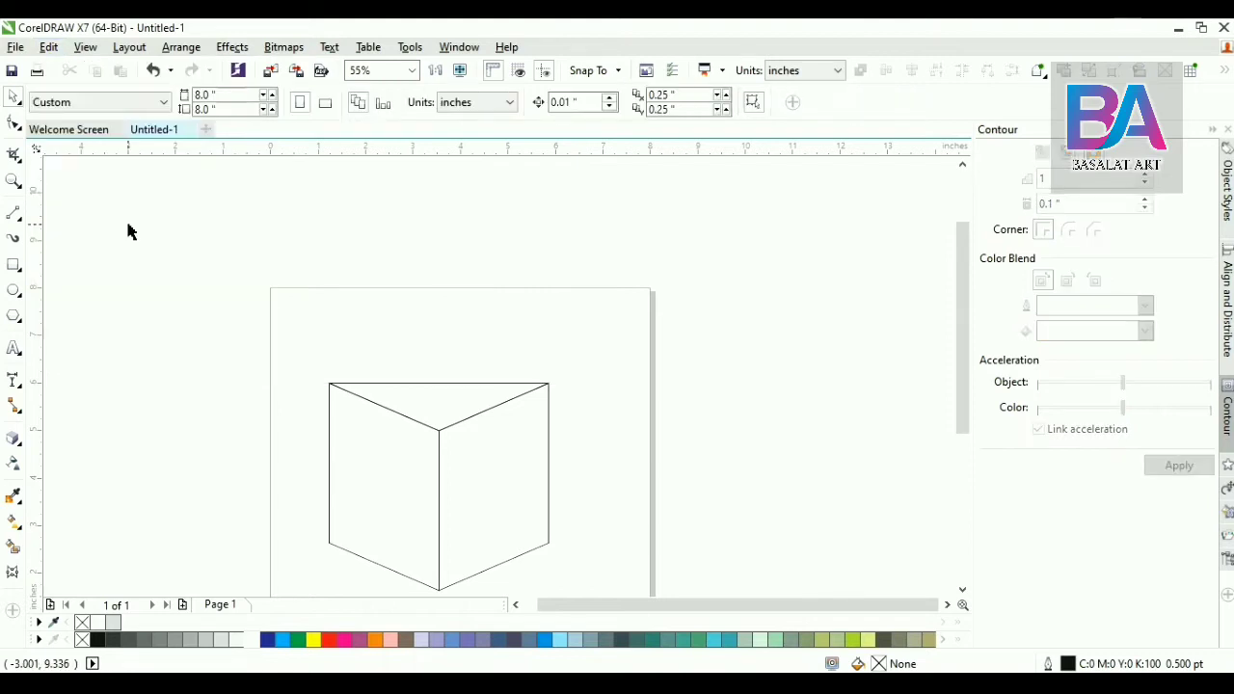
Step: Duplicate the triangle between the faces with horizontal and vertical offsets of 0.25 inches
{"action": "left_click", "coordinate": [457, 401]}
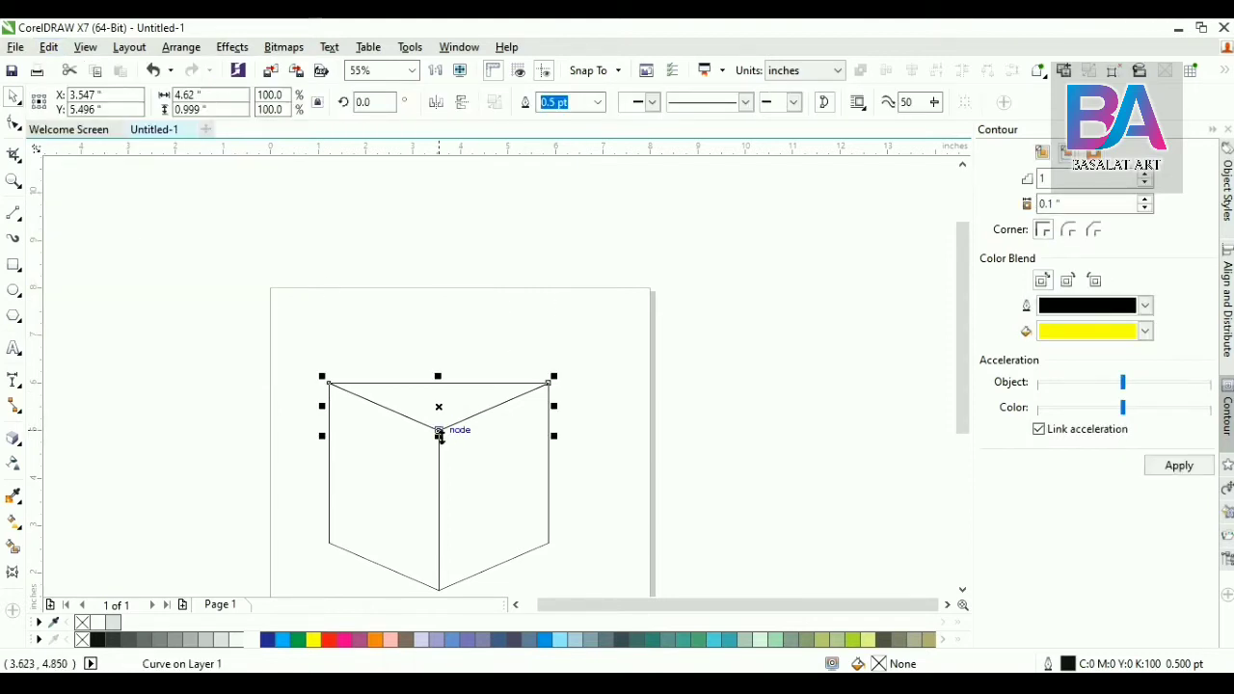
{"action": "left_click", "coordinate": [49, 47]}
{"action": "mouse_move", "coordinate": [85, 47]}
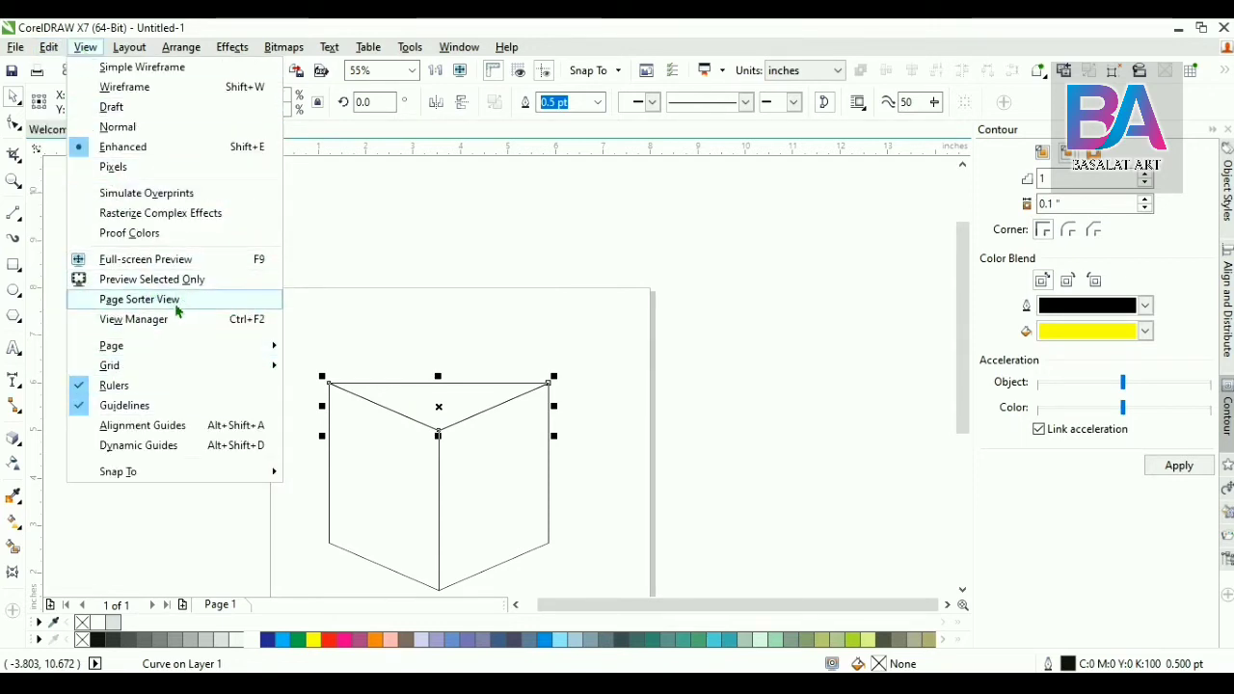
{"action": "left_click", "coordinate": [48, 47]}
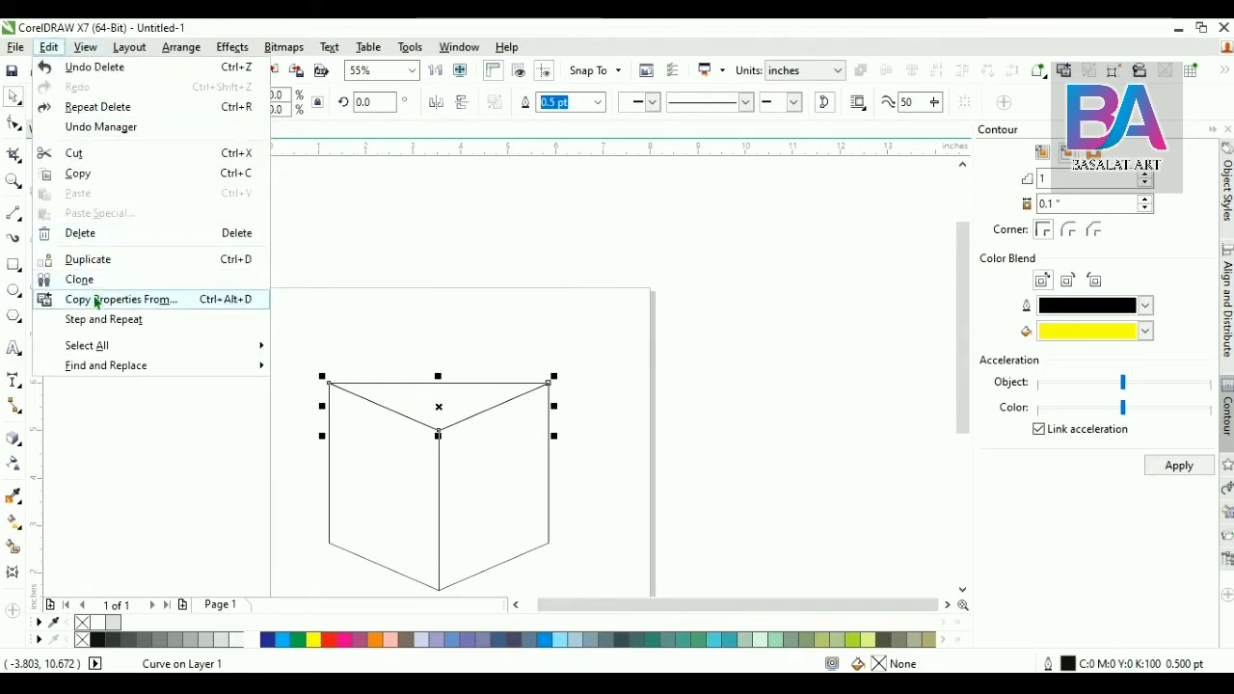
{"action": "left_click", "coordinate": [106, 260]}
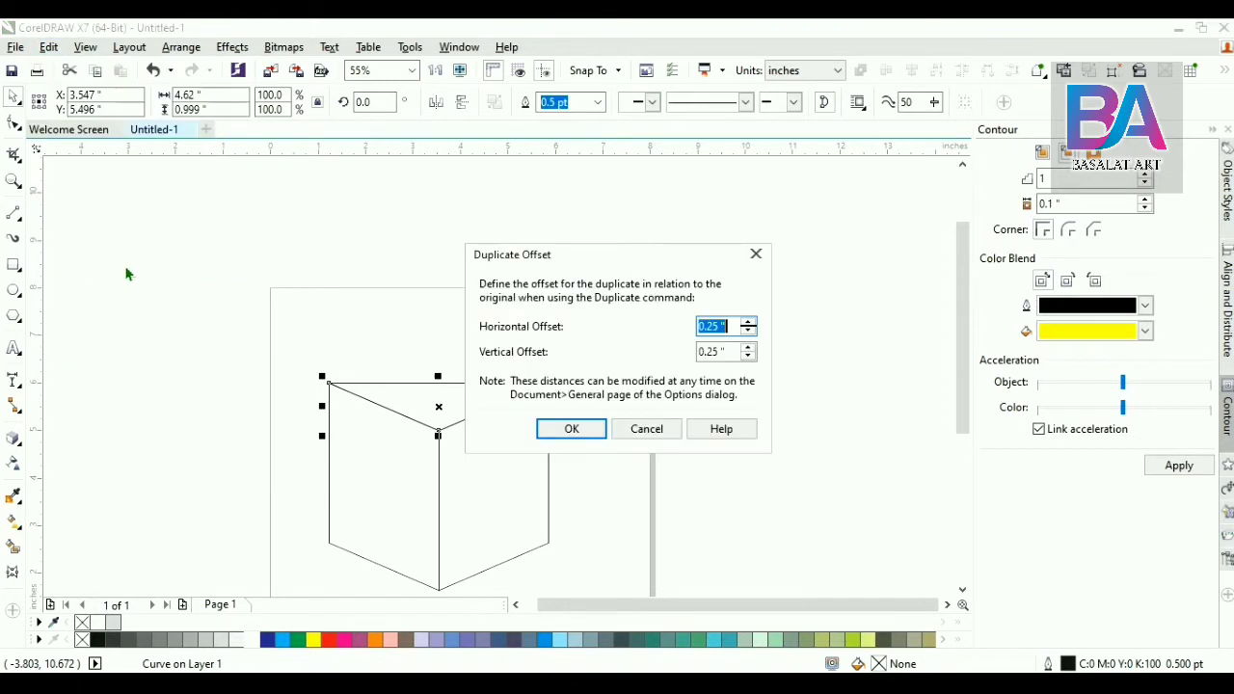
{"action": "left_click", "coordinate": [573, 430]}
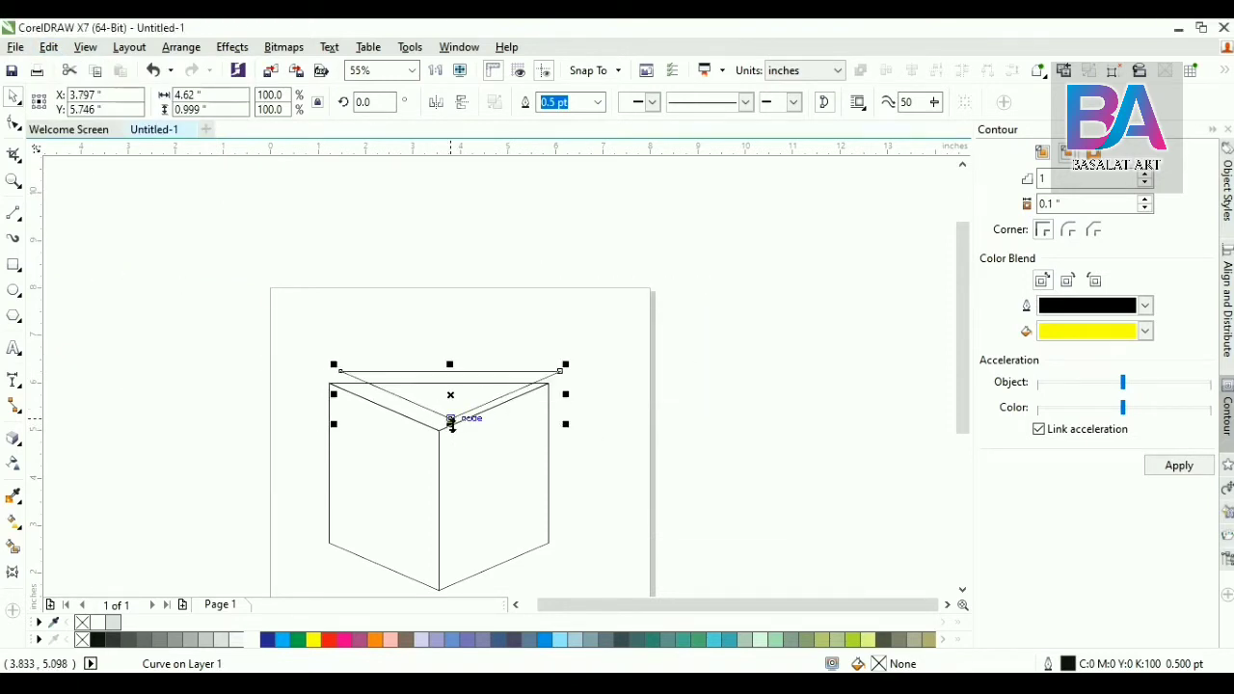
Step: Flip the duplicated triangle vertically and snap its base onto the upper edge of the original triangle
{"action": "left_click", "coordinate": [461, 111]}
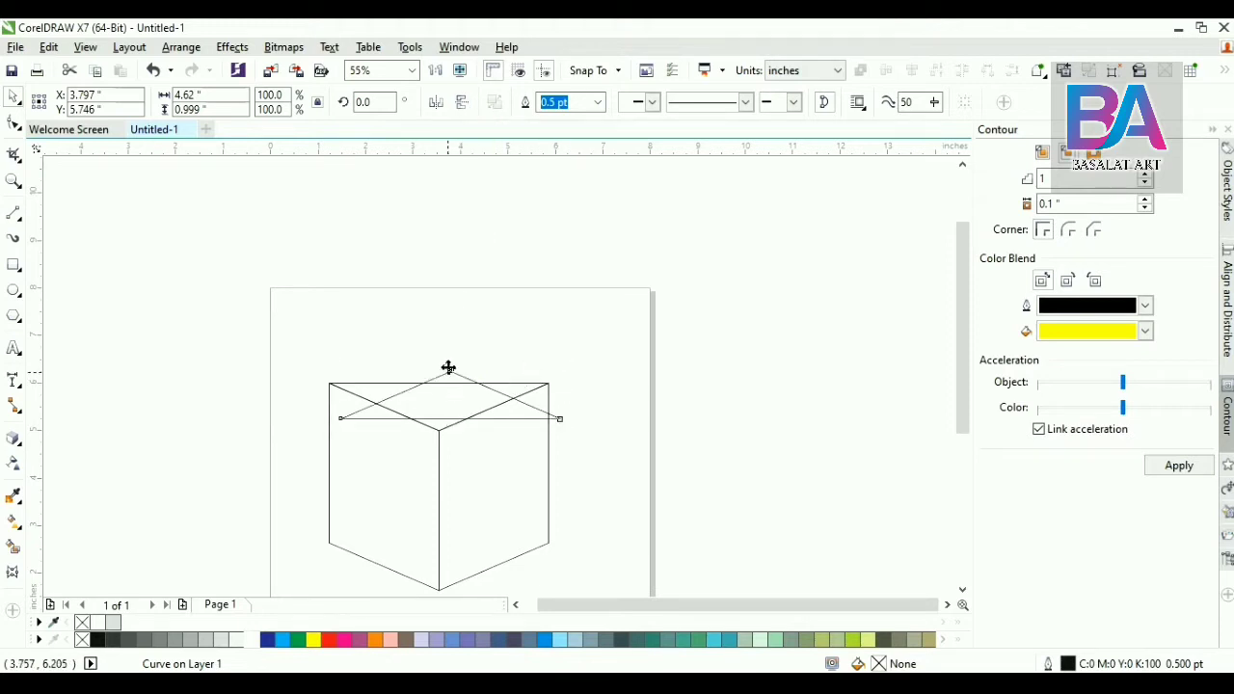
{"action": "left_click_drag", "start_coordinate": [449, 369], "coordinate": [463, 254]}
{"action": "left_click_drag", "start_coordinate": [354, 306], "coordinate": [330, 383]}
{"action": "left_click", "coordinate": [571, 331]}
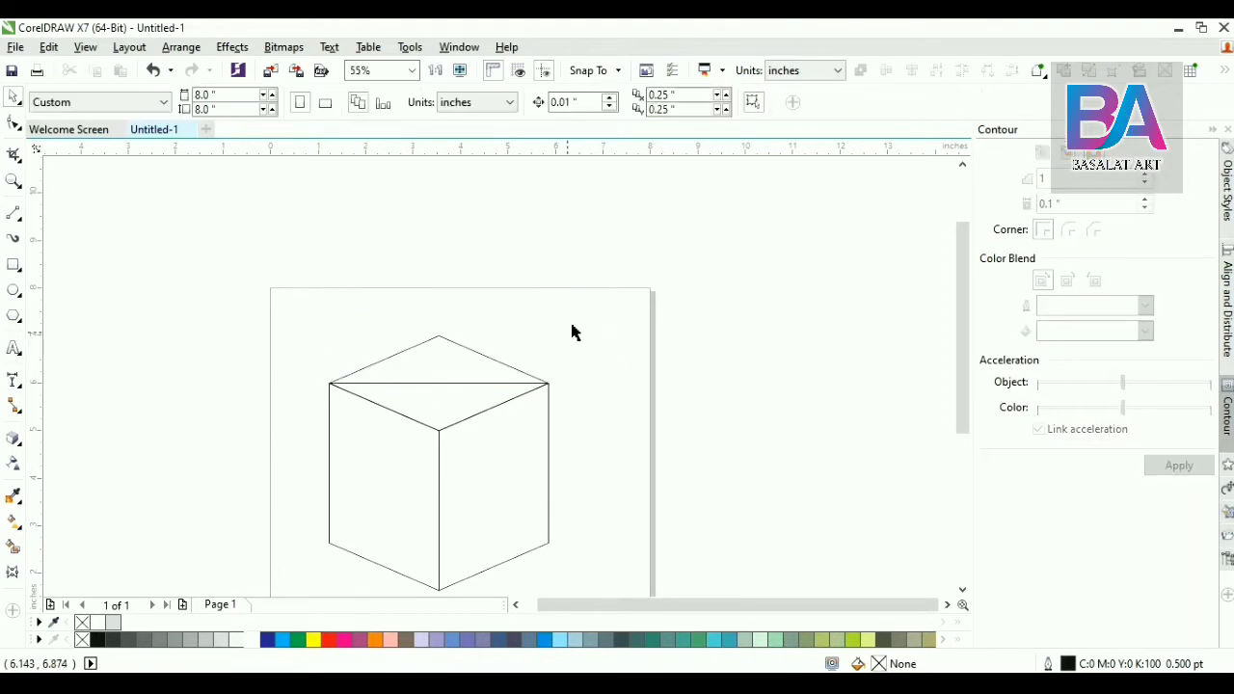
Step: Weld the two triangles into a single diamond-shaped top face for the cube
{"action": "left_click_drag", "start_coordinate": [609, 292], "coordinate": [309, 446]}
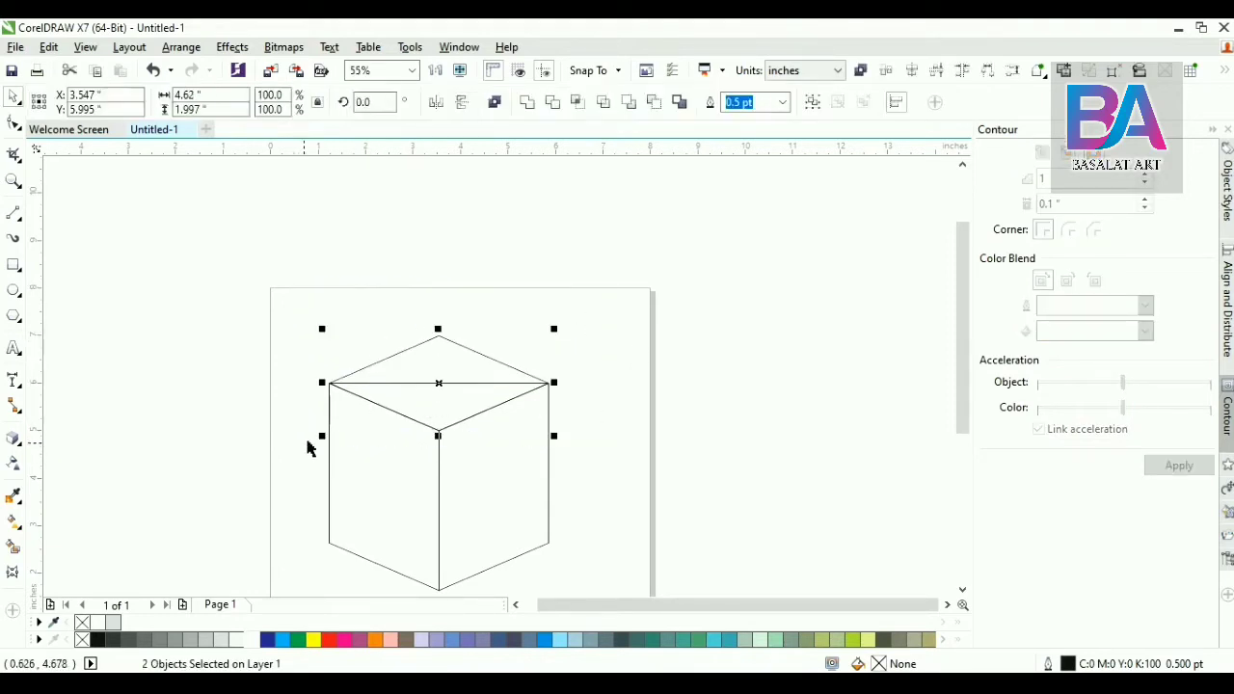
{"action": "left_click", "coordinate": [525, 103]}
{"action": "left_click", "coordinate": [553, 210]}
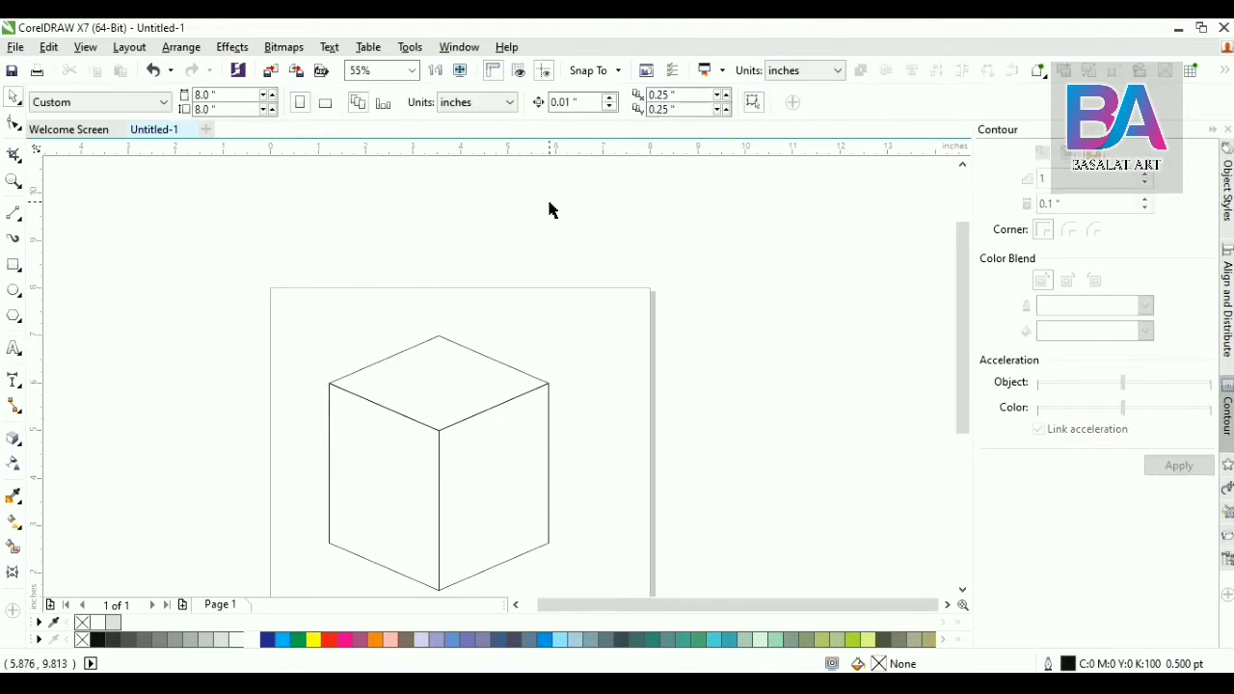
{"action": "scroll", "coordinate": [557, 239], "scroll_direction": "down", "scroll_amount": 1}
{"action": "scroll", "coordinate": [642, 332], "scroll_direction": "down", "scroll_amount": 1}
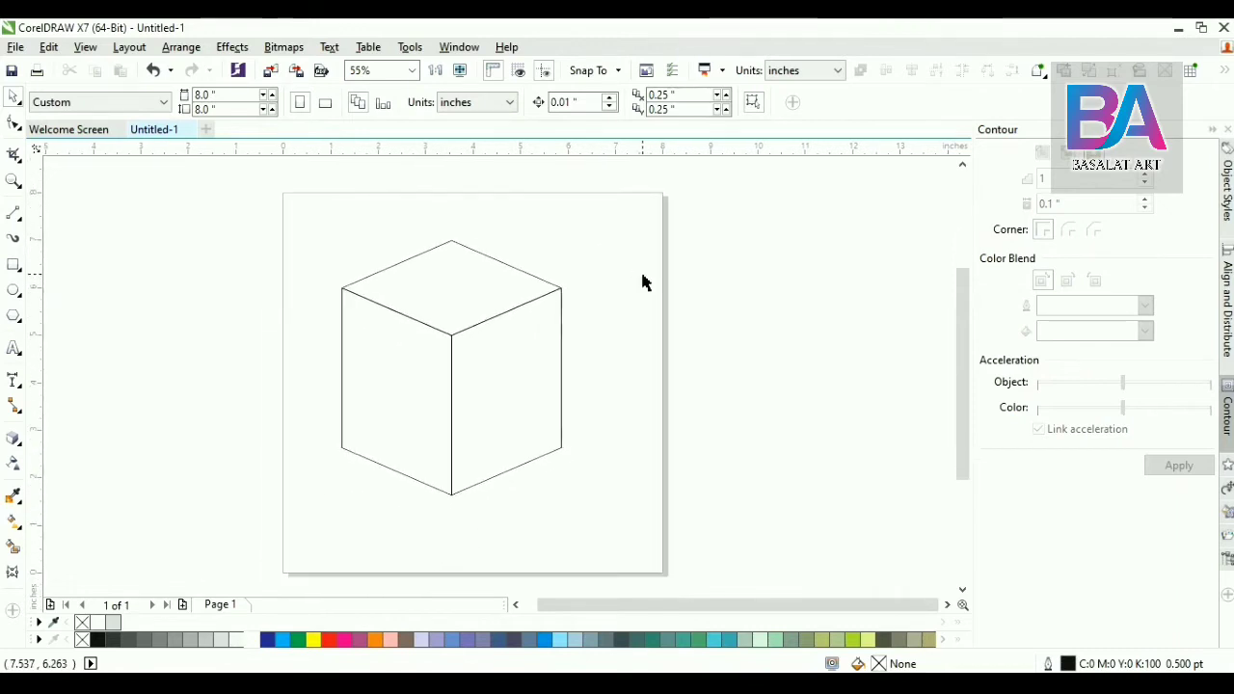
Step: Give the cube's left face a black-to-white fountain fill running downward from its upper edge, skewed parallel to that edge
{"action": "left_click_drag", "start_coordinate": [279, 206], "coordinate": [628, 516]}
{"action": "left_click", "coordinate": [408, 409]}
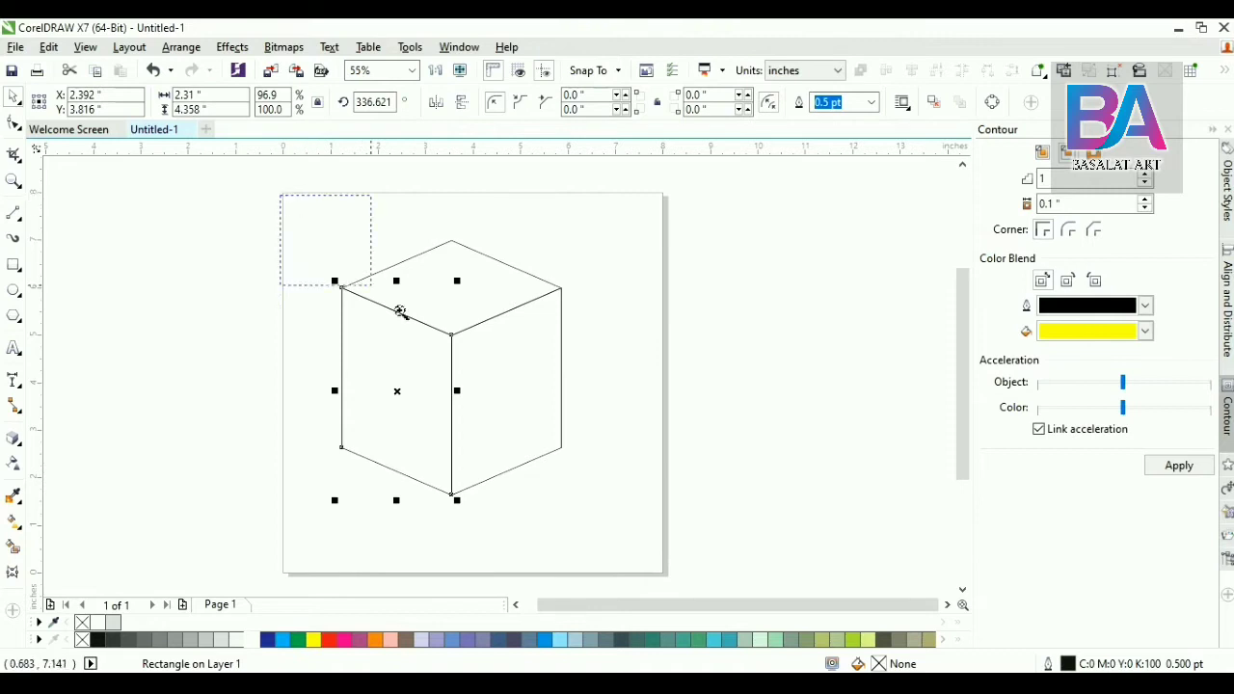
{"action": "scroll", "coordinate": [636, 498], "scroll_direction": "up", "scroll_amount": 1}
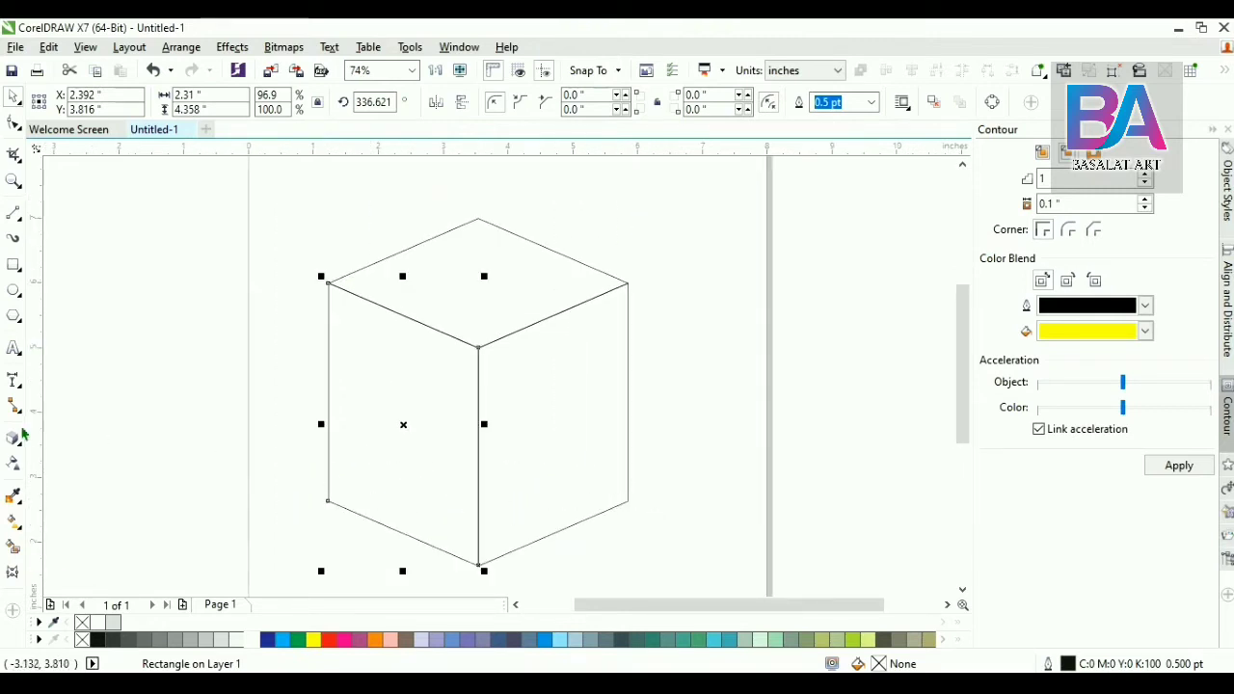
{"action": "left_click", "coordinate": [13, 521]}
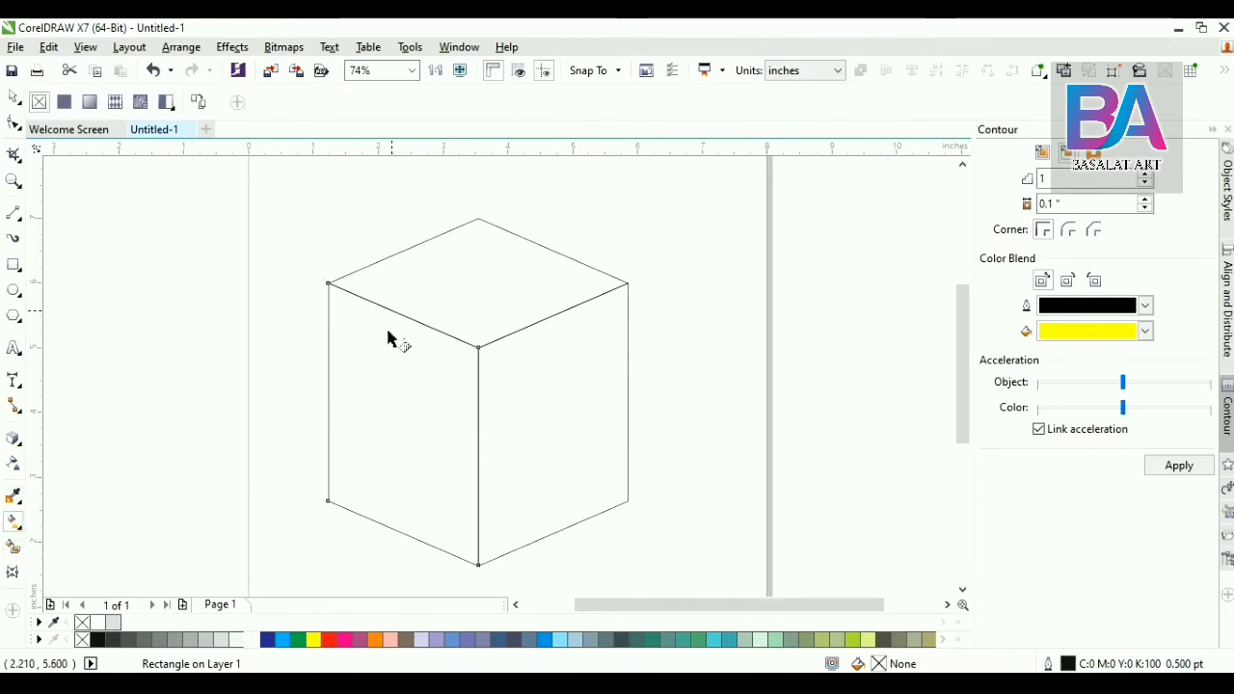
{"action": "left_click_drag", "start_coordinate": [391, 309], "coordinate": [390, 521]}
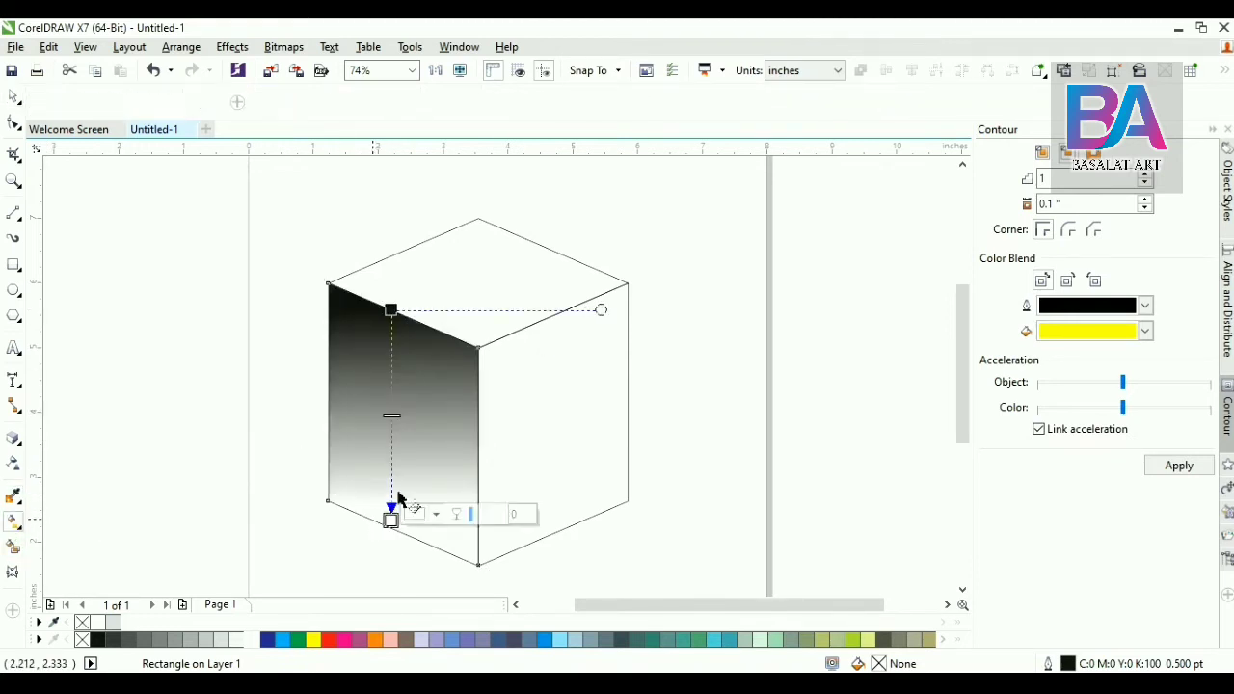
{"action": "left_click_drag", "start_coordinate": [601, 309], "coordinate": [494, 353]}
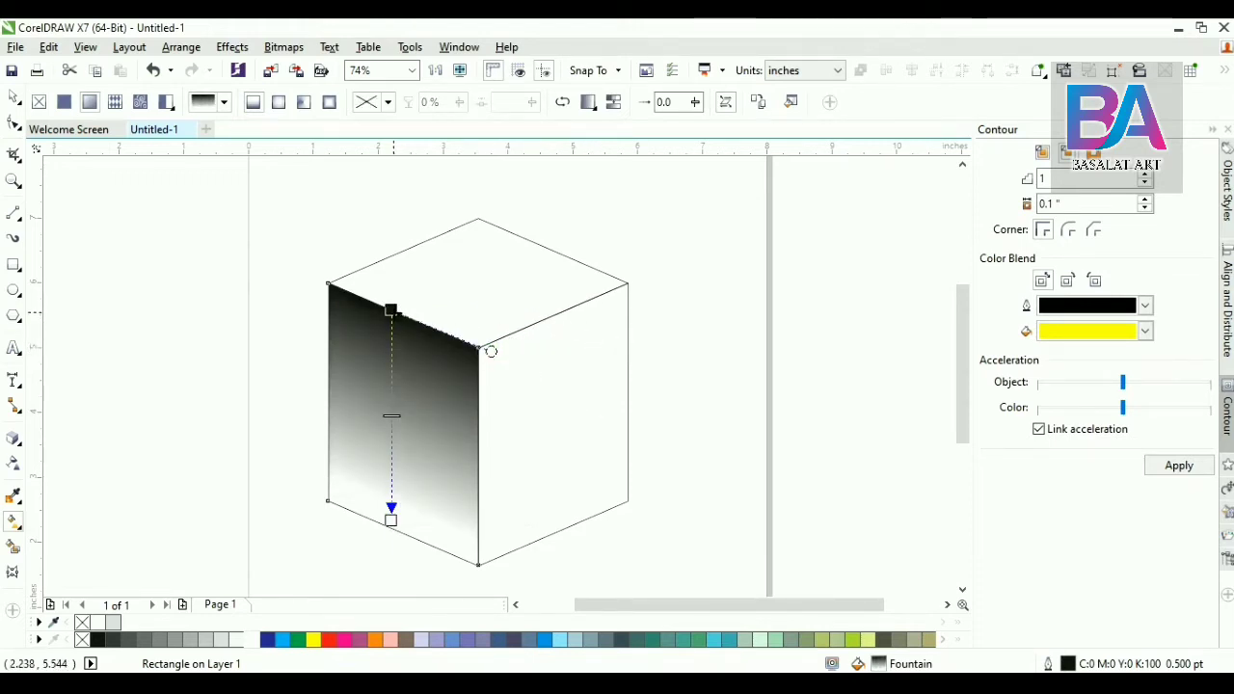
Step: Set the upper node of the left face's fountain fill to pale yellow, C 1, M 0, Y 19, K 0
{"action": "left_click", "coordinate": [390, 310]}
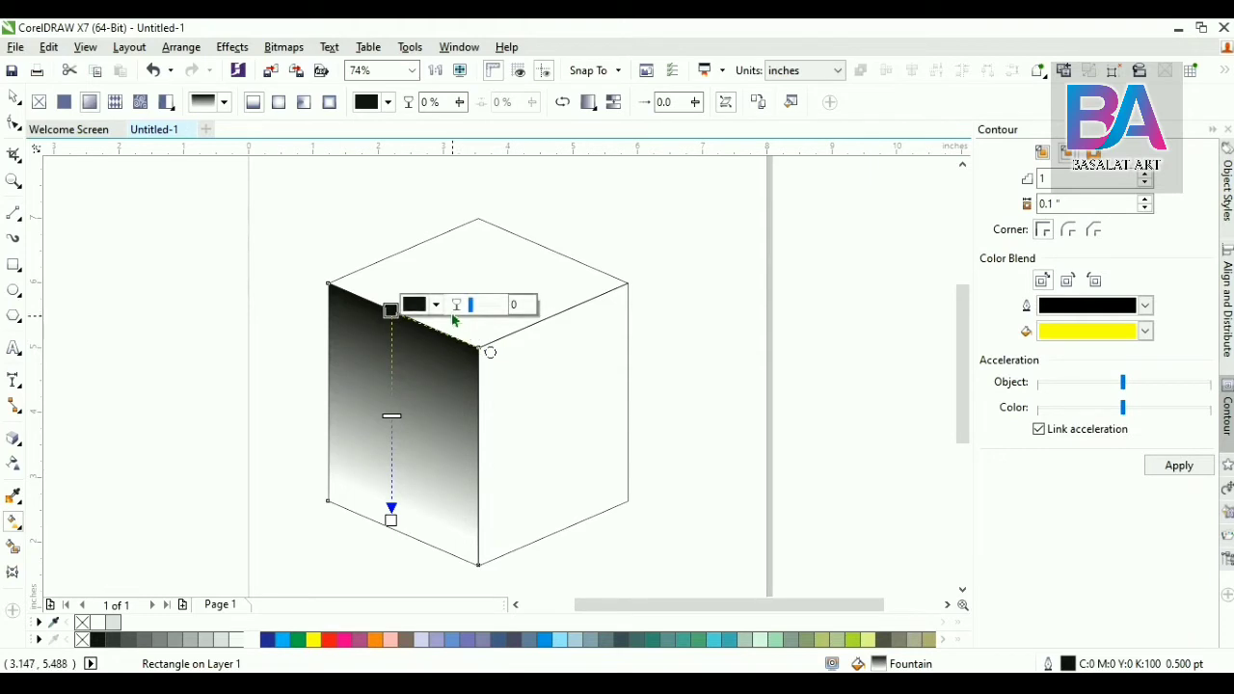
{"action": "left_click", "coordinate": [435, 304]}
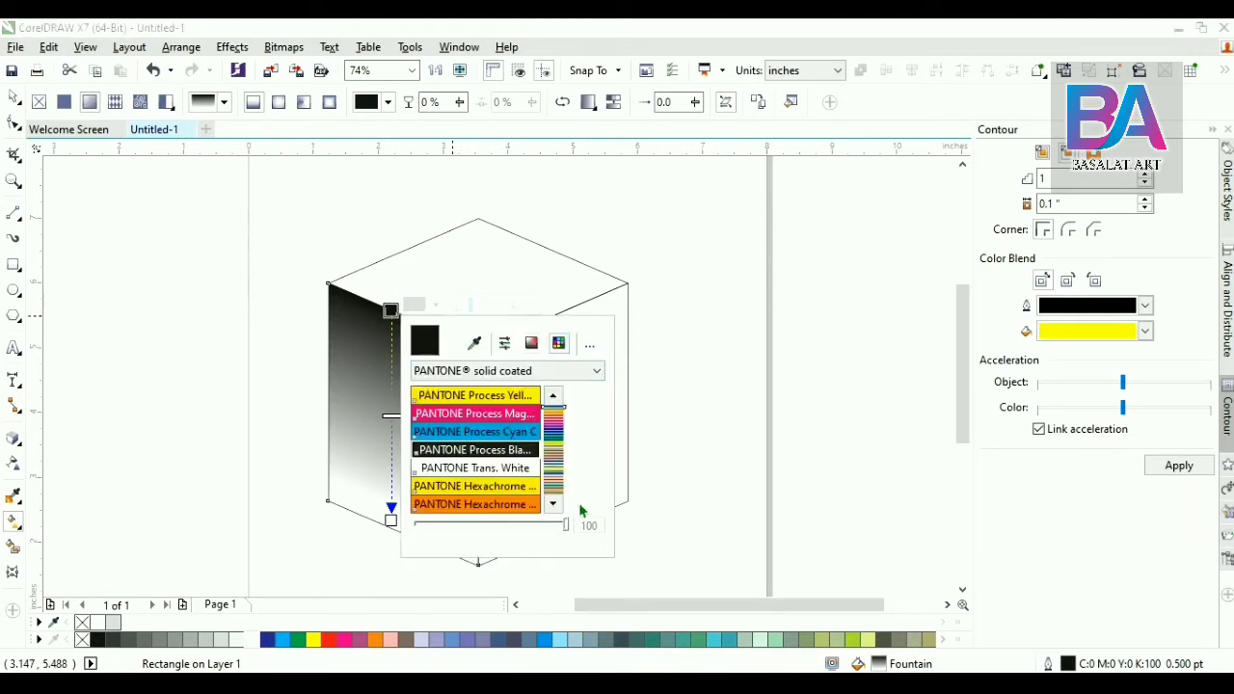
{"action": "left_click", "coordinate": [531, 343]}
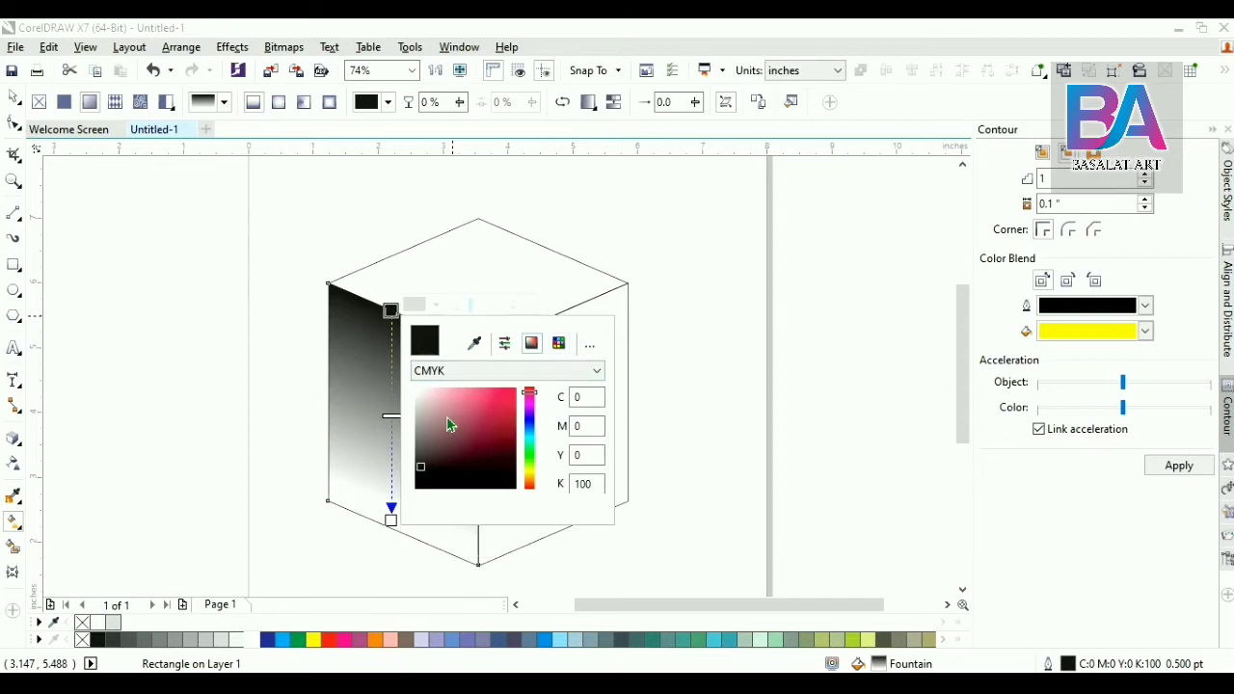
{"action": "left_click", "coordinate": [414, 409]}
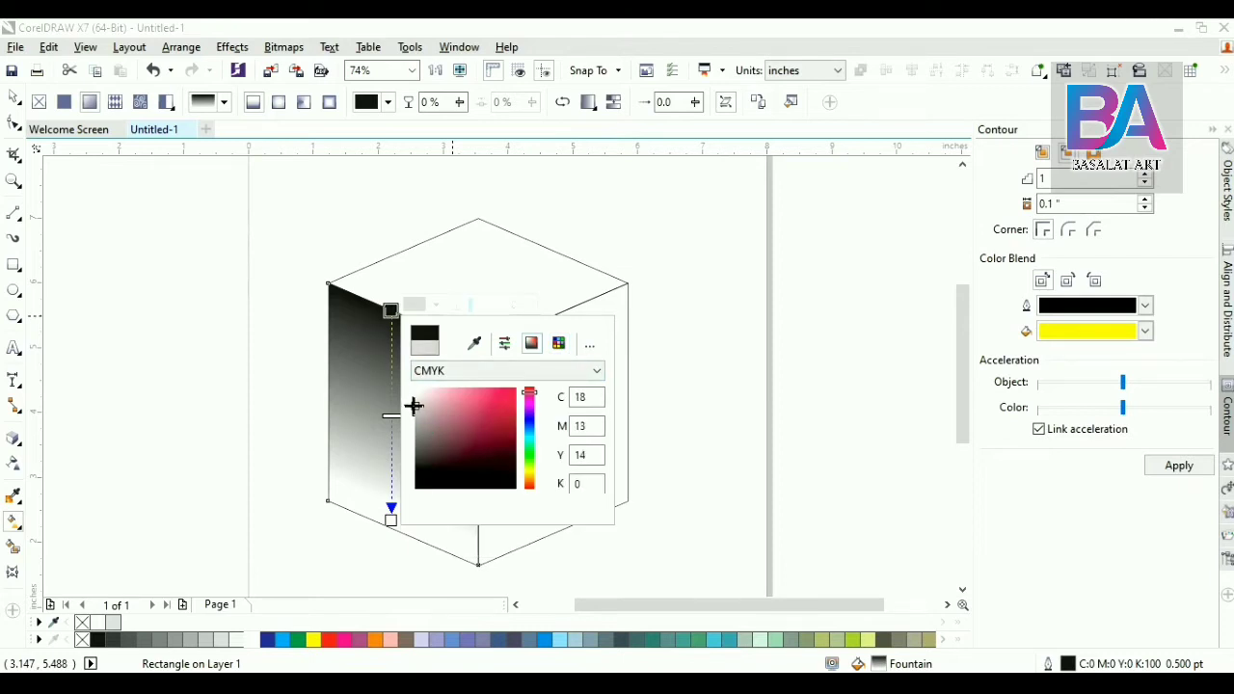
{"action": "left_click_drag", "start_coordinate": [413, 405], "coordinate": [415, 406]}
{"action": "mouse_move", "coordinate": [515, 416]}
{"action": "left_mouse_down"}
{"action": "mouse_move", "coordinate": [517, 377]}
{"action": "mouse_move", "coordinate": [535, 461]}
{"action": "left_mouse_up"}
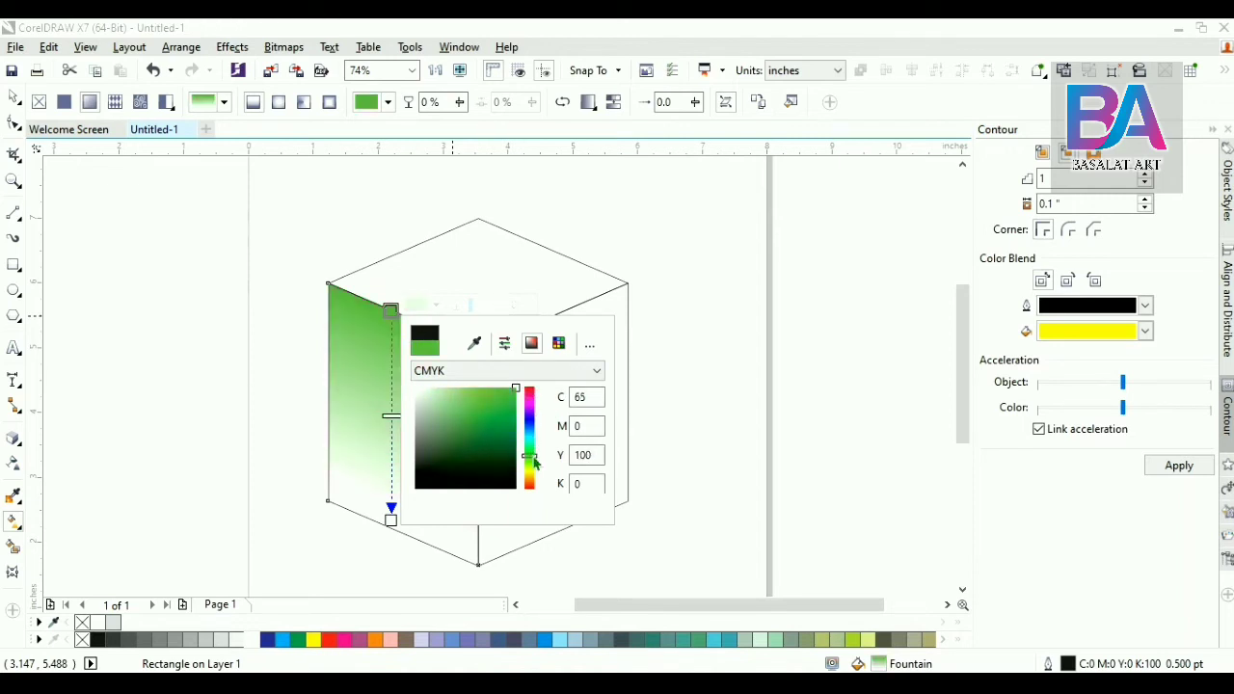
{"action": "left_click_drag", "start_coordinate": [533, 466], "coordinate": [531, 473]}
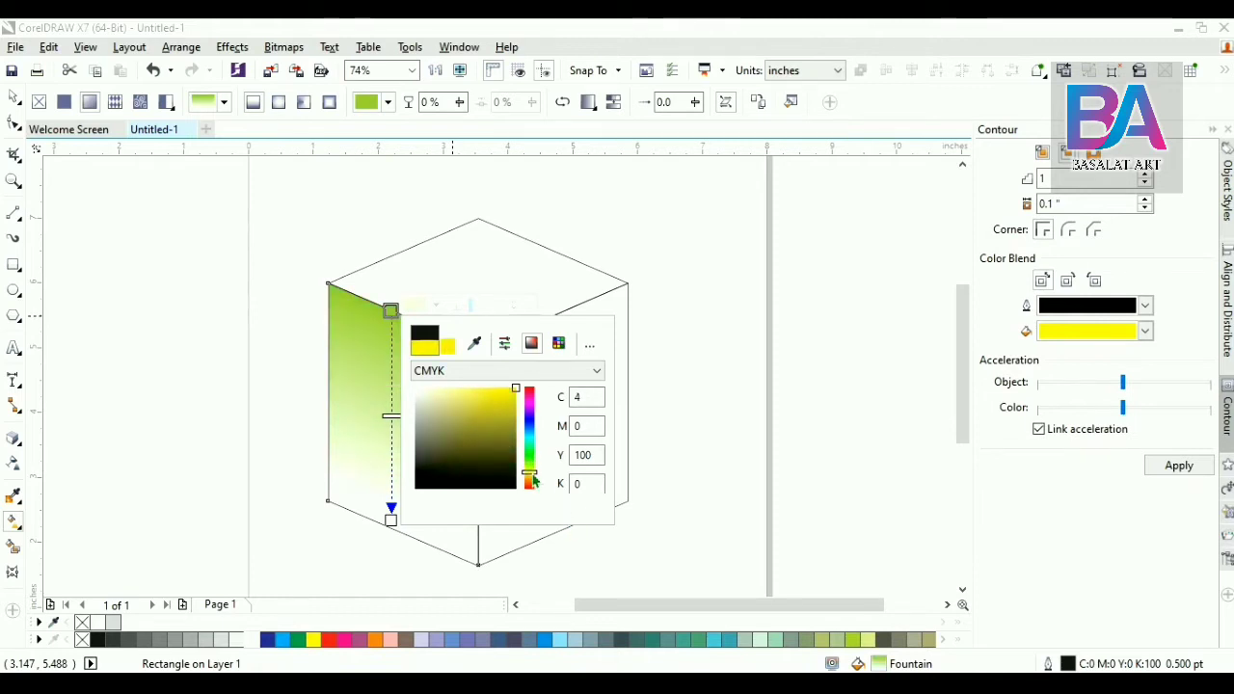
{"action": "left_click", "coordinate": [414, 383]}
{"action": "left_click_drag", "start_coordinate": [422, 383], "coordinate": [431, 386]}
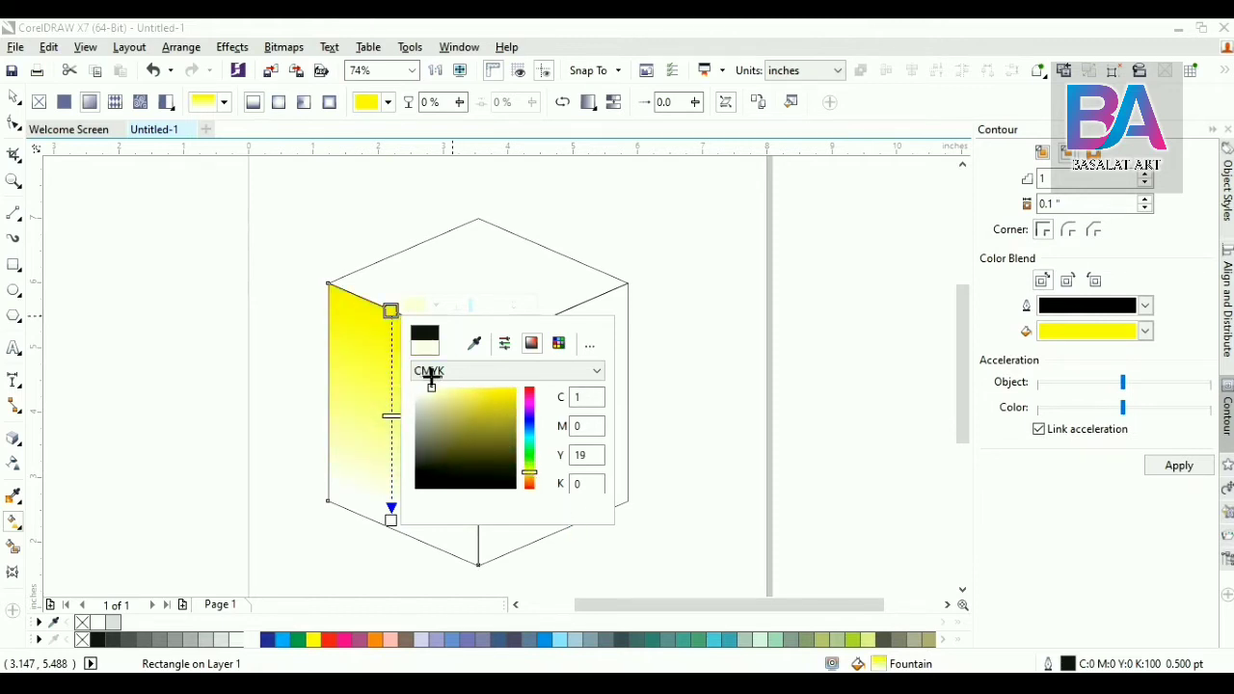
{"action": "left_click", "coordinate": [401, 527]}
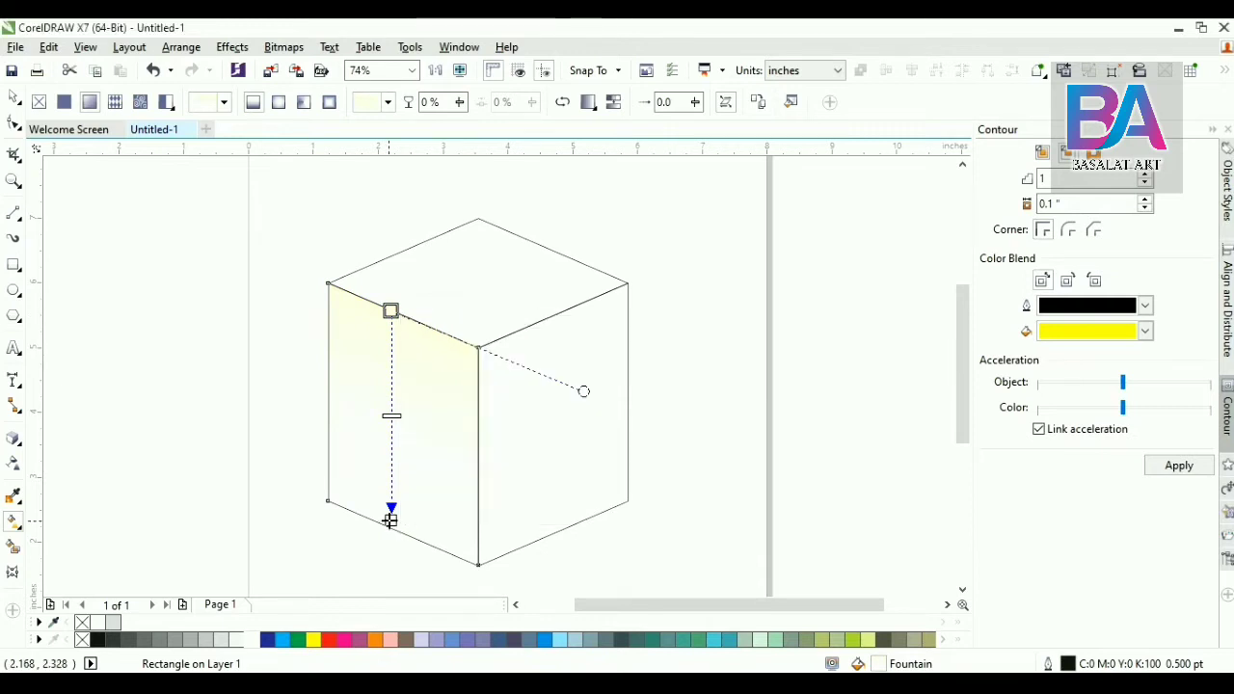
Step: Set the lower node of the left face's fountain fill to light yellow with Y 35
{"action": "left_click", "coordinate": [390, 513]}
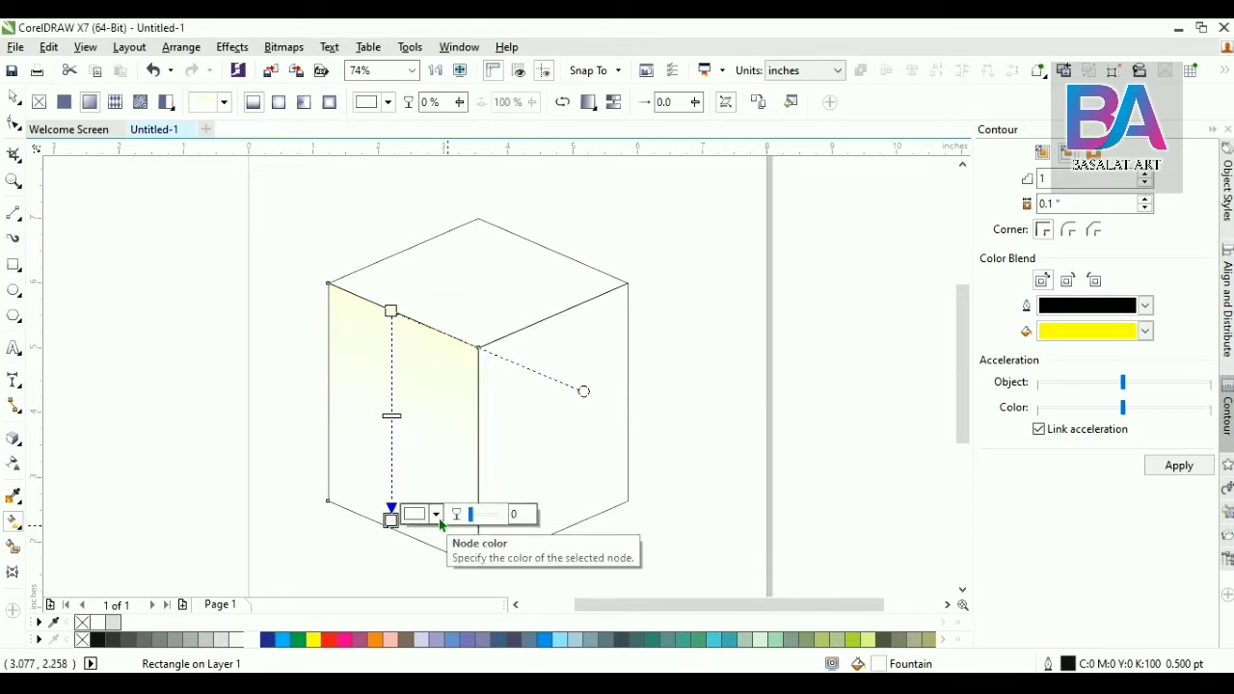
{"action": "left_click", "coordinate": [436, 516]}
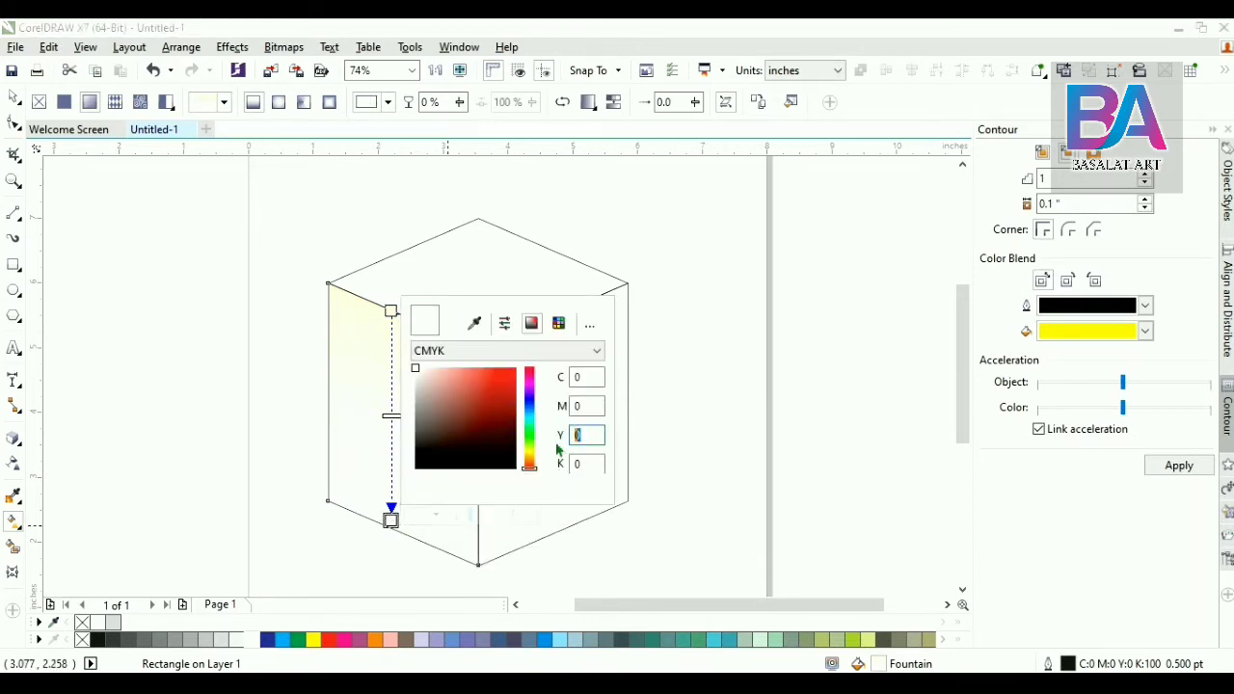
{"action": "type", "text": "15"}
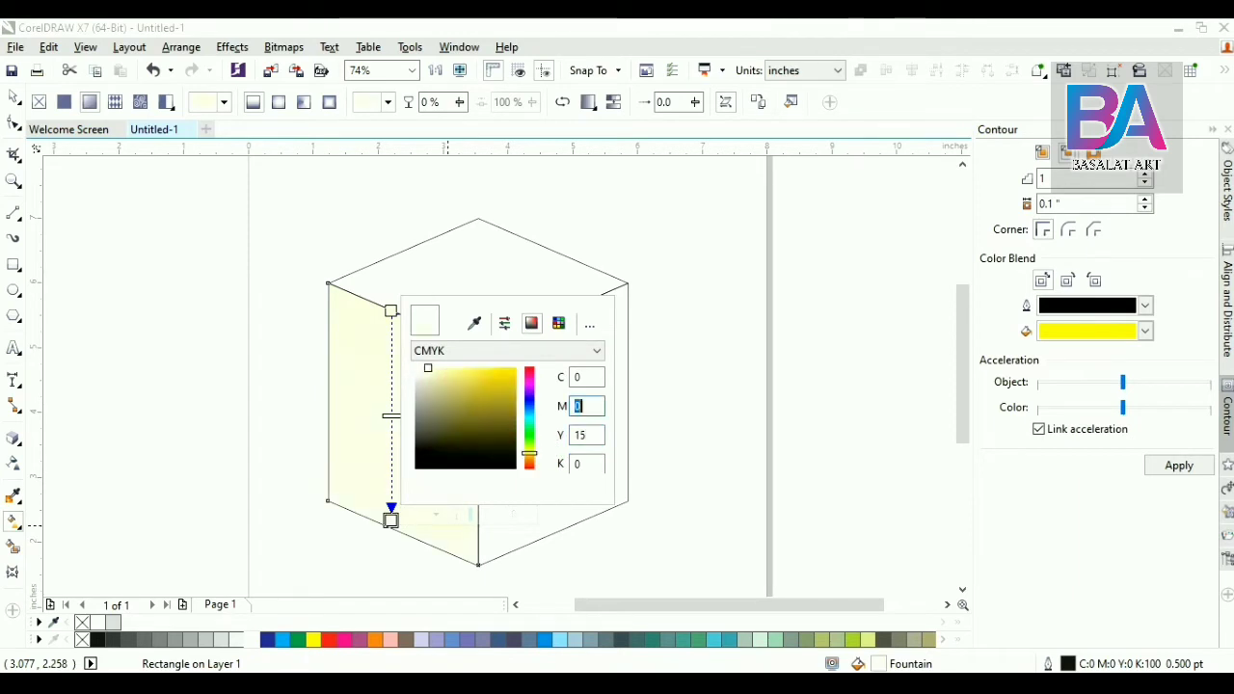
{"action": "key", "text": "Return"}
{"action": "type", "text": "35"}
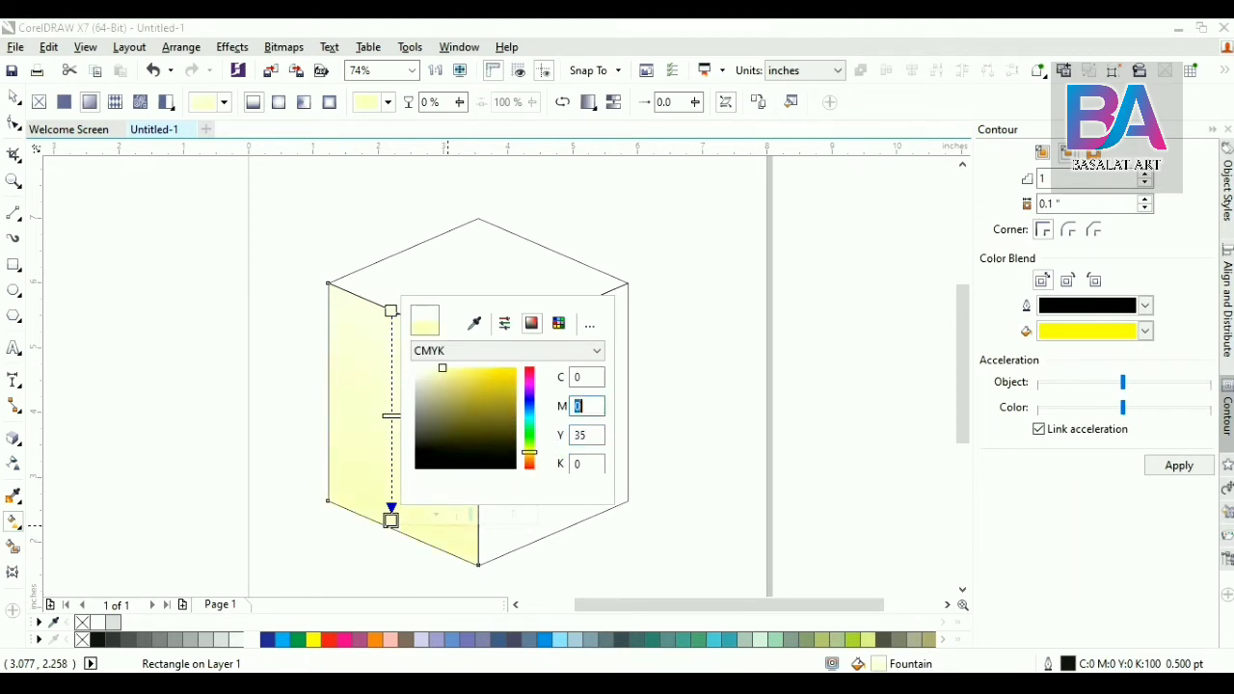
{"action": "left_click", "coordinate": [359, 357]}
{"action": "key", "text": "space"}
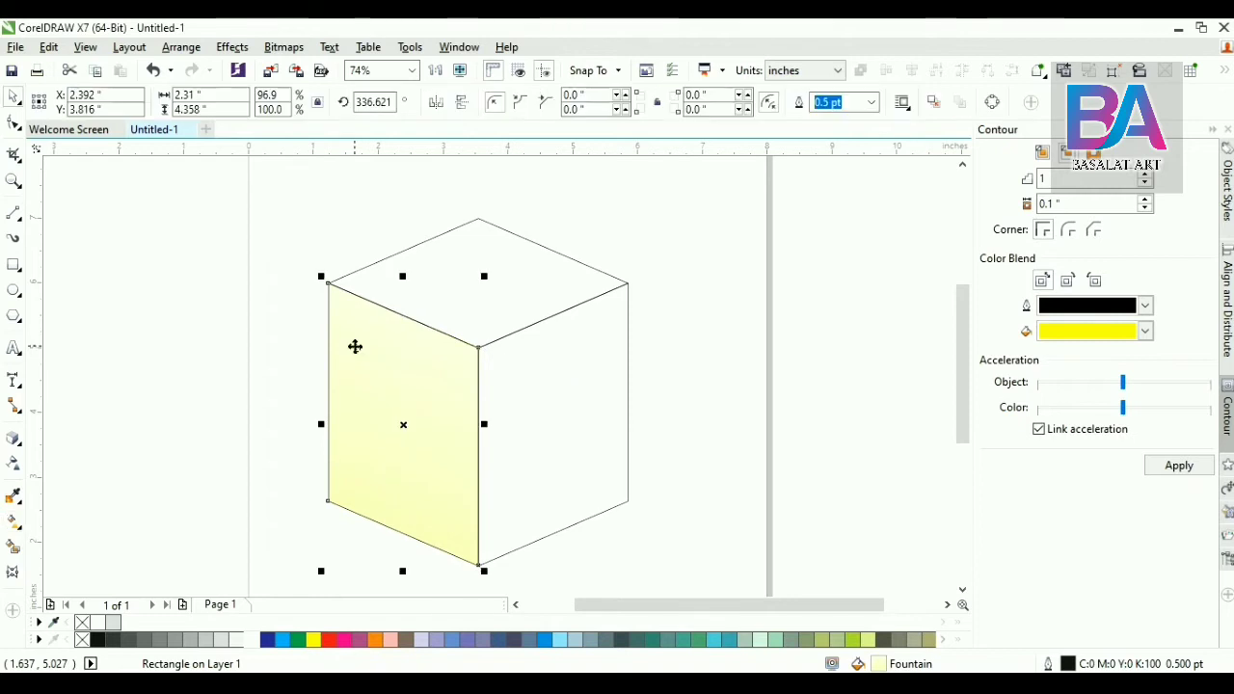
Step: Copy the left face's yellow fountain fill onto the cube's right face
{"action": "left_click", "coordinate": [688, 386]}
{"action": "left_click", "coordinate": [597, 389]}
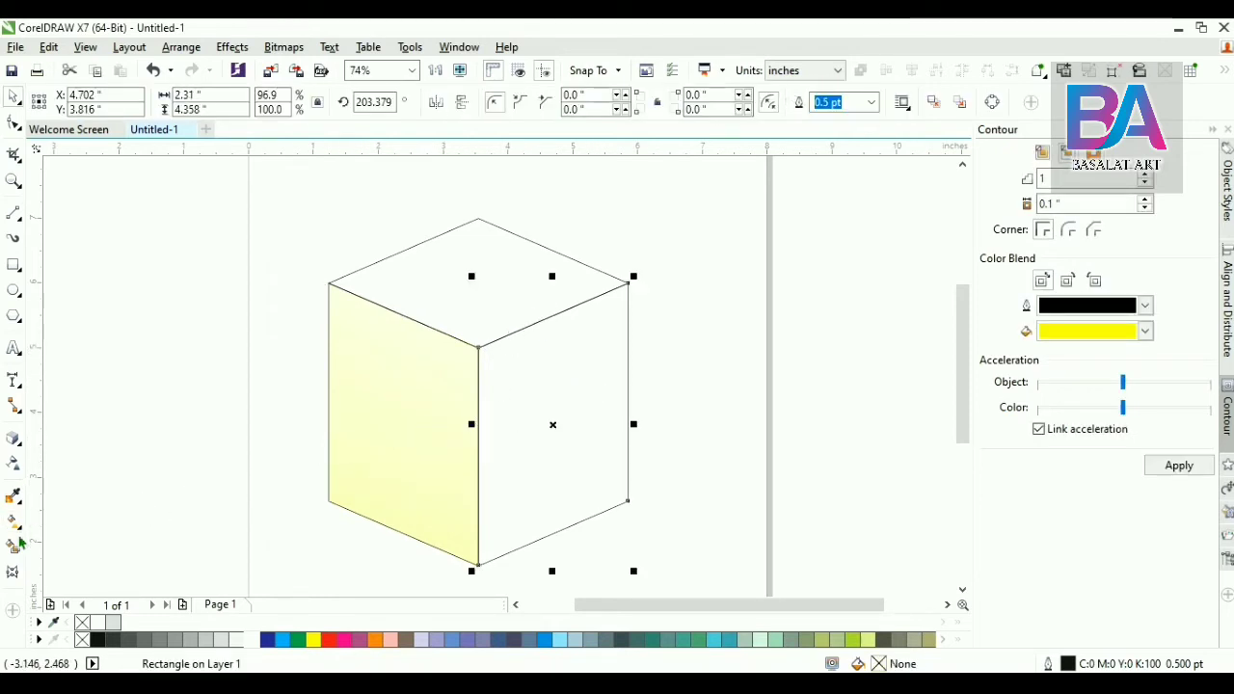
{"action": "left_click", "coordinate": [12, 524]}
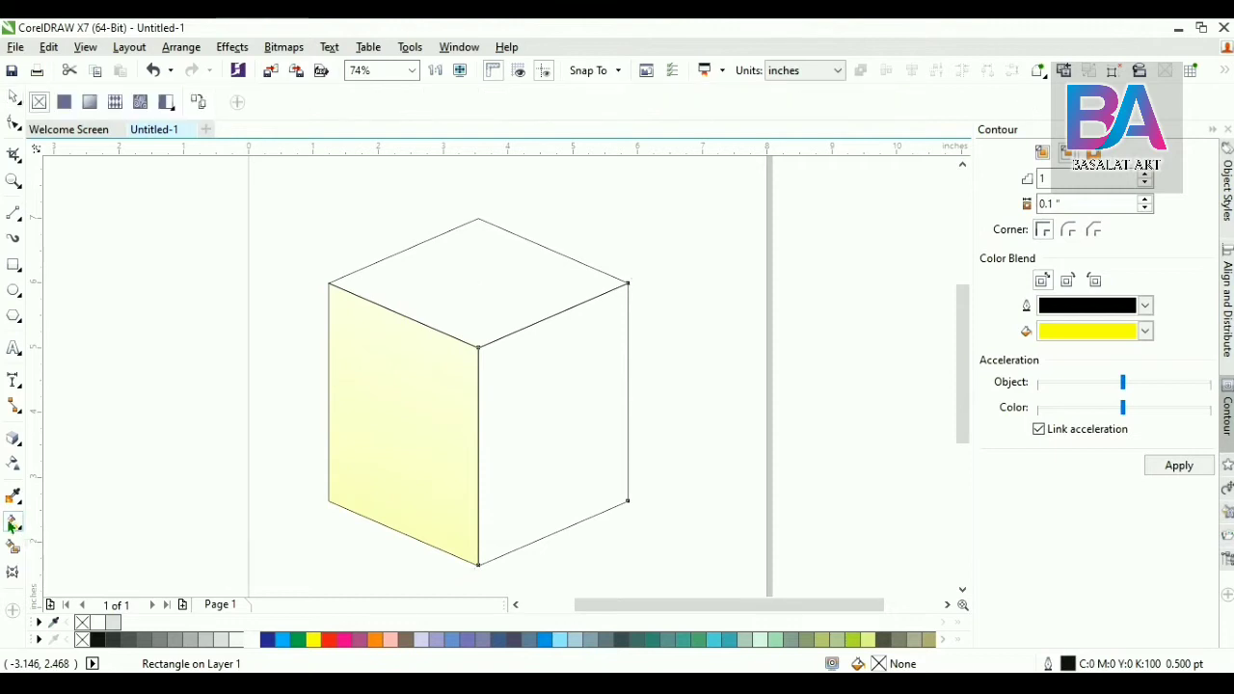
{"action": "left_click", "coordinate": [194, 104]}
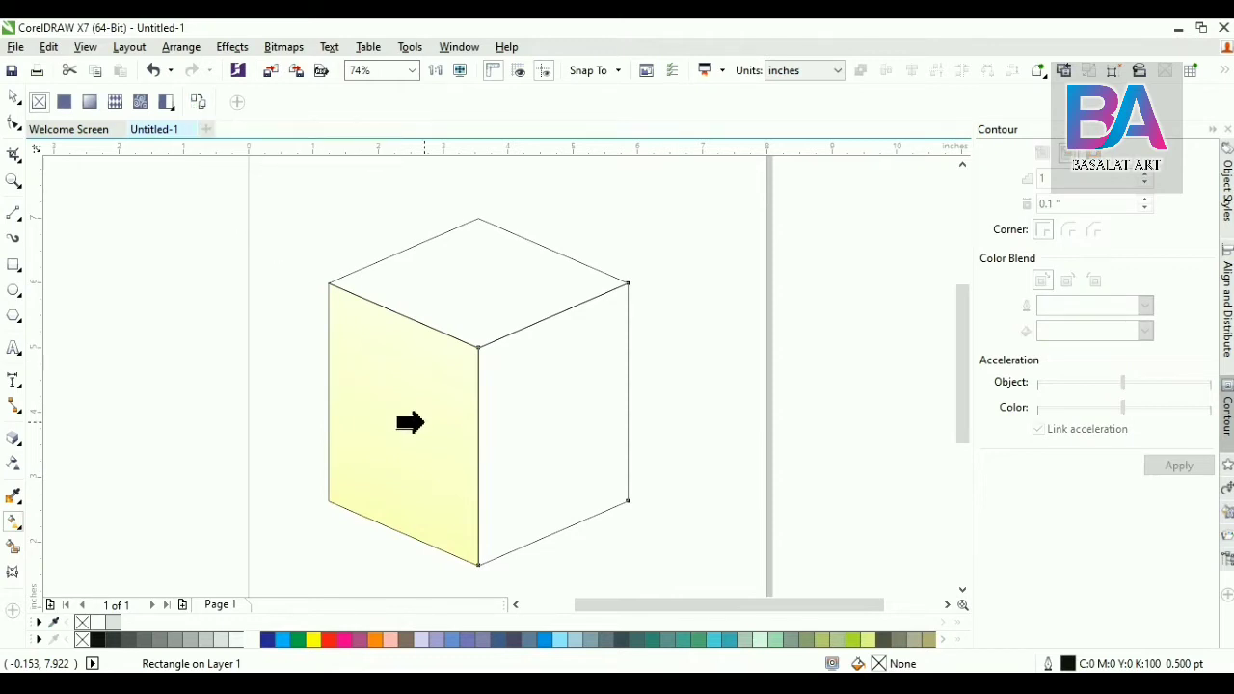
{"action": "left_click", "coordinate": [422, 425]}
{"action": "key", "text": "space"}
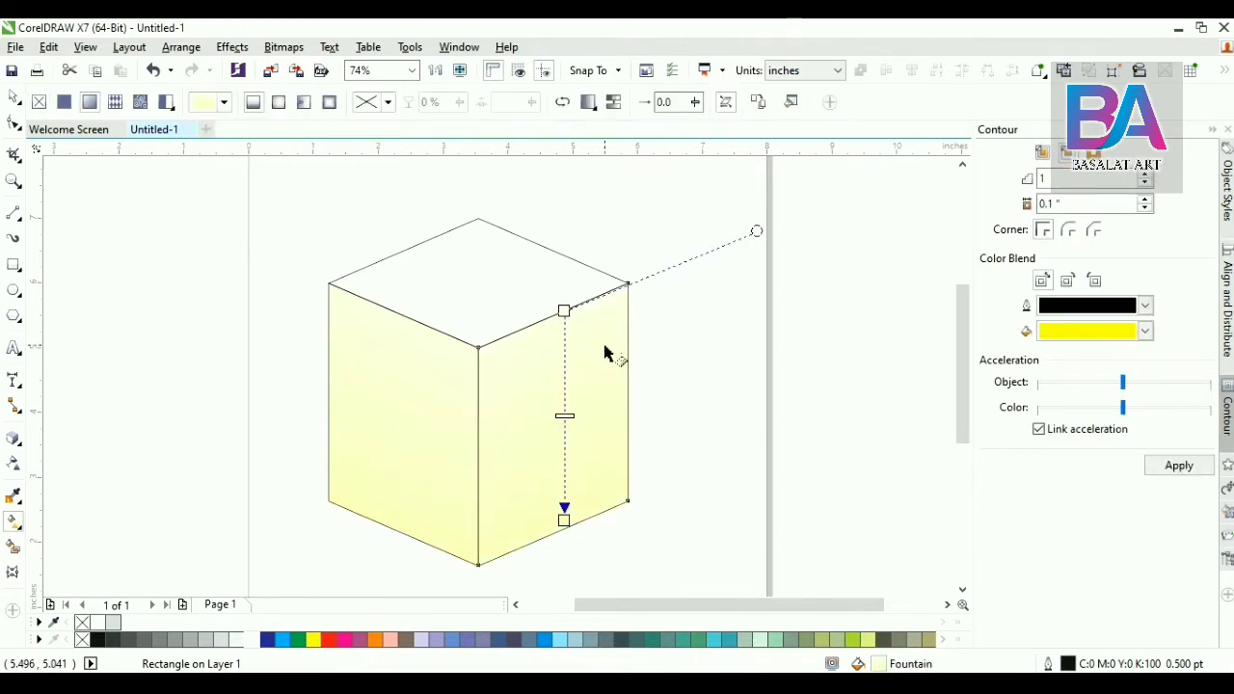
Step: Copy the left face's yellow fountain fill onto the diamond-shaped top face
{"action": "left_click", "coordinate": [523, 270]}
{"action": "key", "text": "g"}
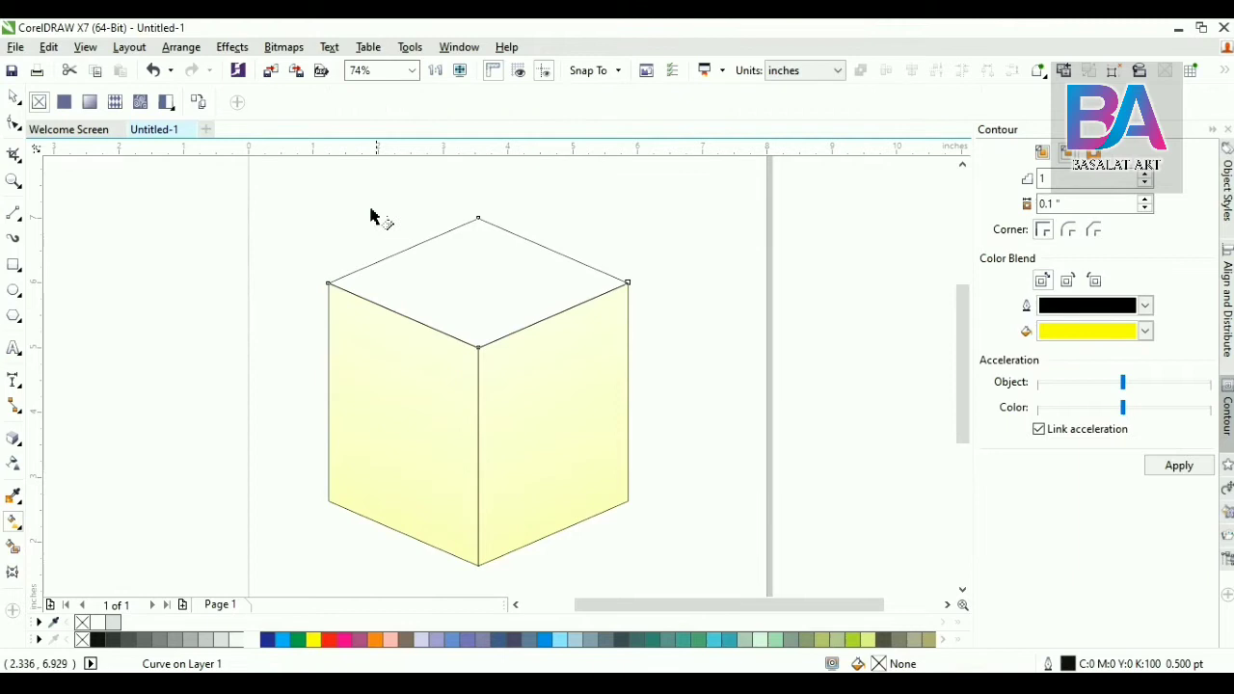
{"action": "left_click", "coordinate": [201, 113]}
{"action": "left_click", "coordinate": [385, 395]}
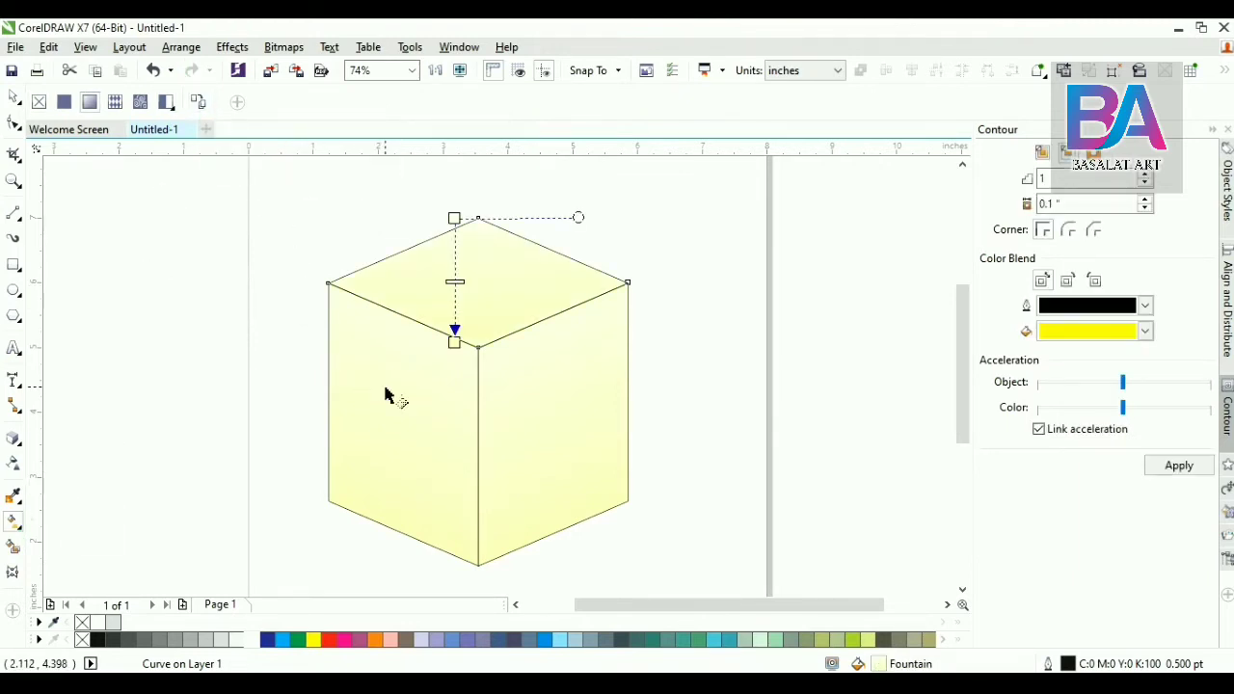
{"action": "left_click", "coordinate": [239, 286]}
{"action": "key", "text": "space"}
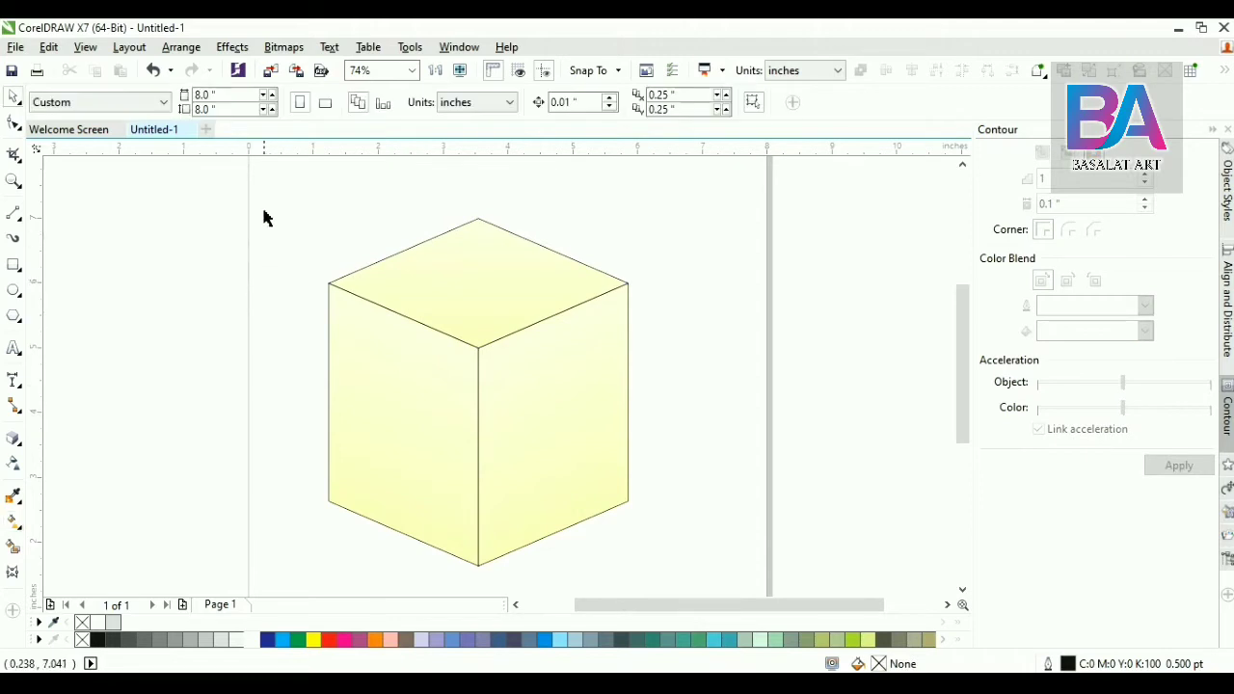
Step: Remove the outlines from all three faces of the cube
{"action": "left_click_drag", "start_coordinate": [688, 493], "coordinate": [704, 580]}
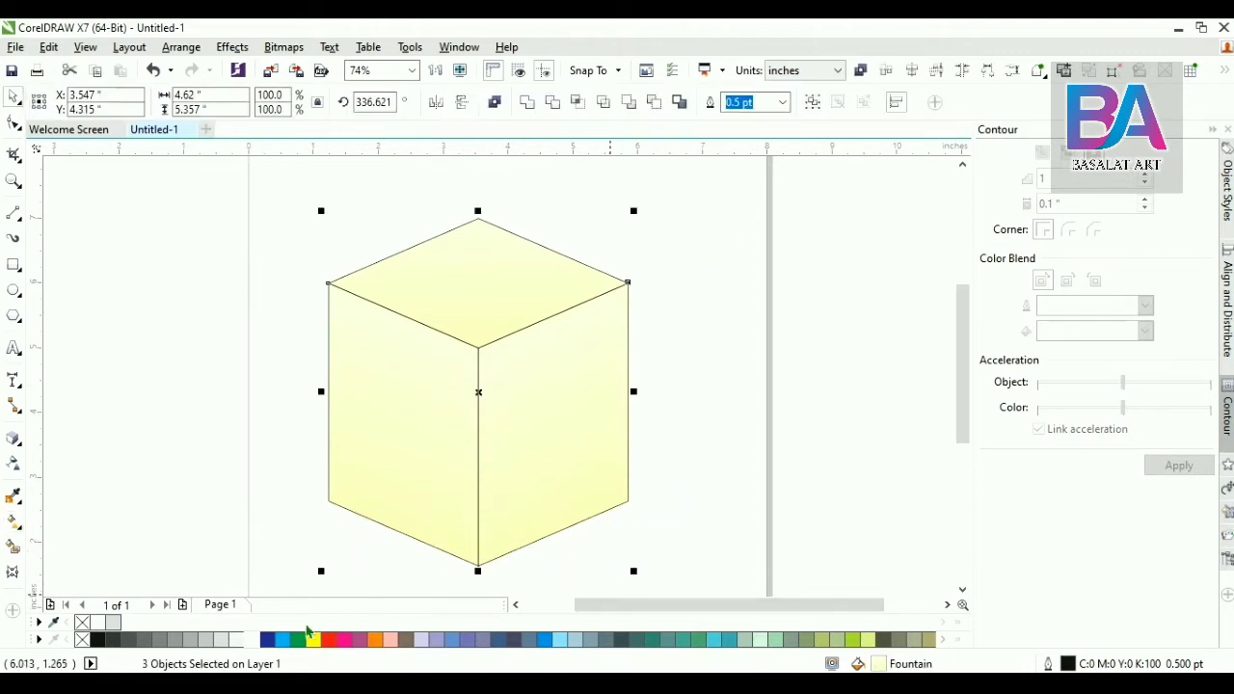
{"action": "right_click", "coordinate": [84, 624]}
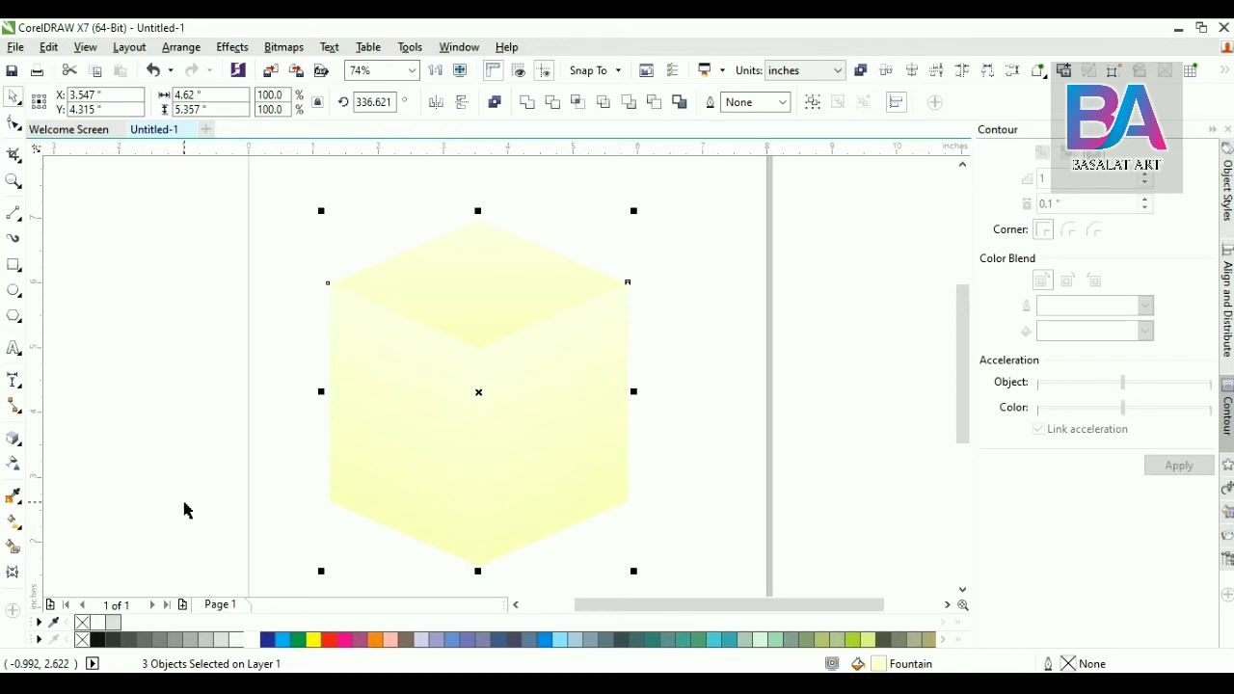
{"action": "left_click", "coordinate": [186, 509]}
Step: Darken the upper node of the left face's fountain fill by setting its K value to 10
{"action": "left_click", "coordinate": [328, 461]}
{"action": "left_click", "coordinate": [14, 528]}
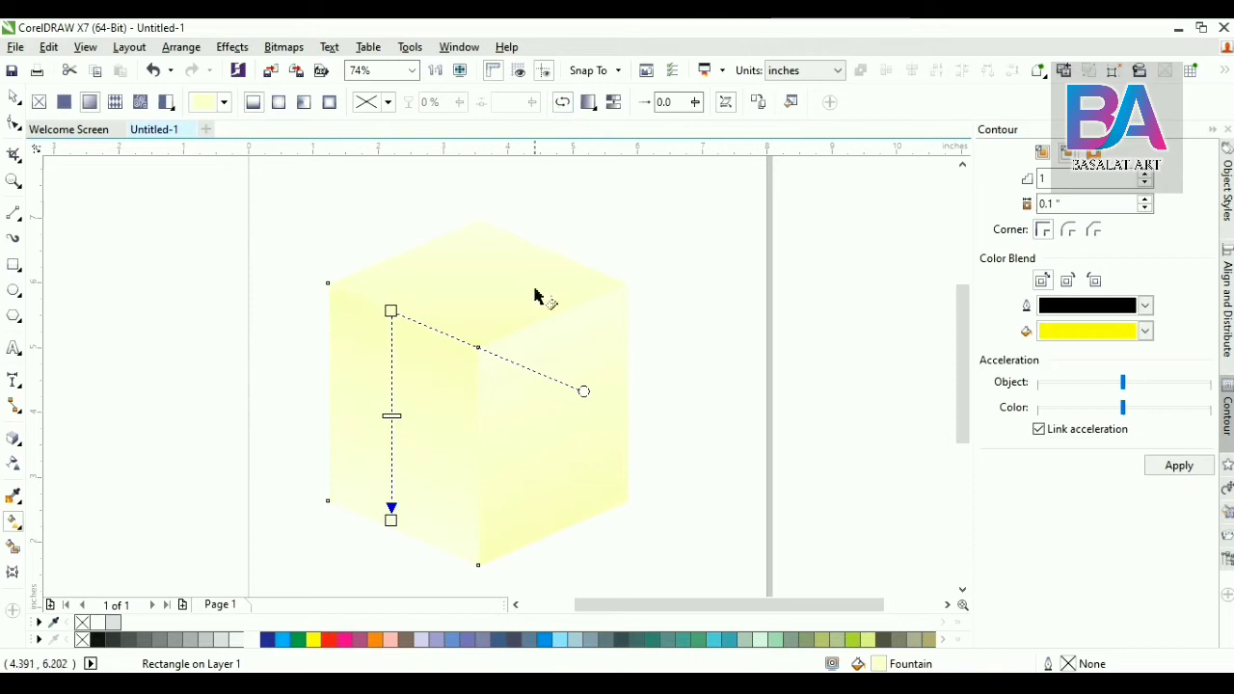
{"action": "key", "text": "space"}
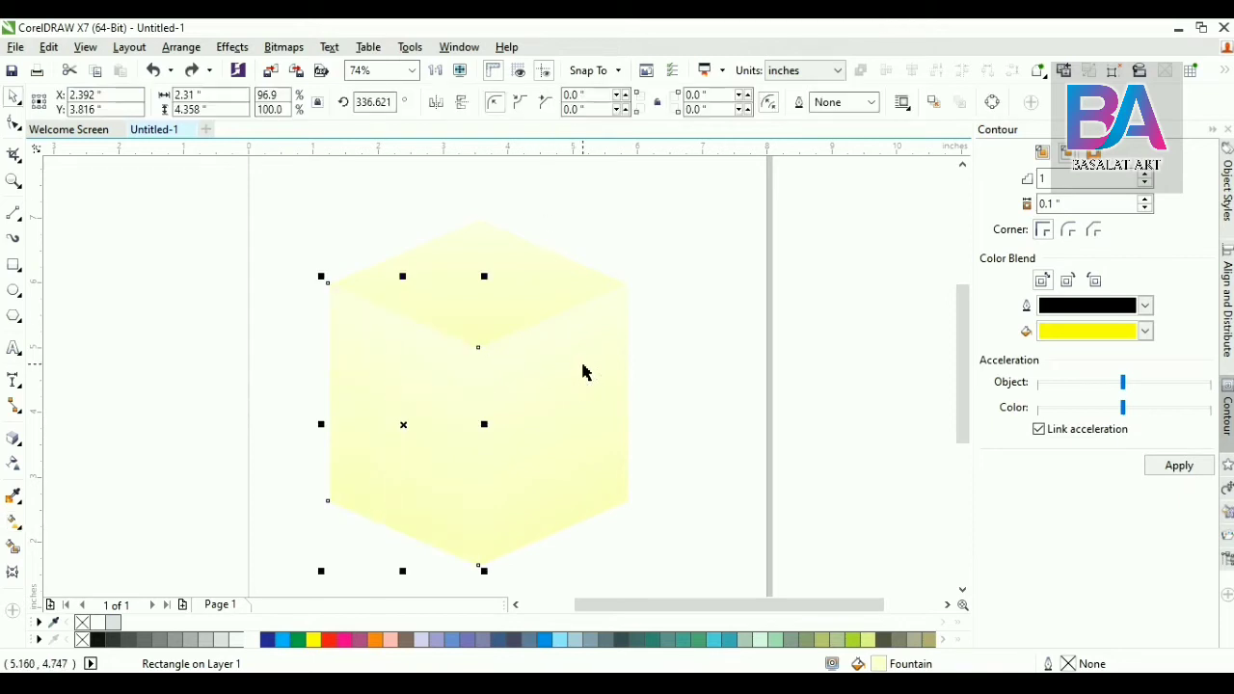
{"action": "key", "text": "space"}
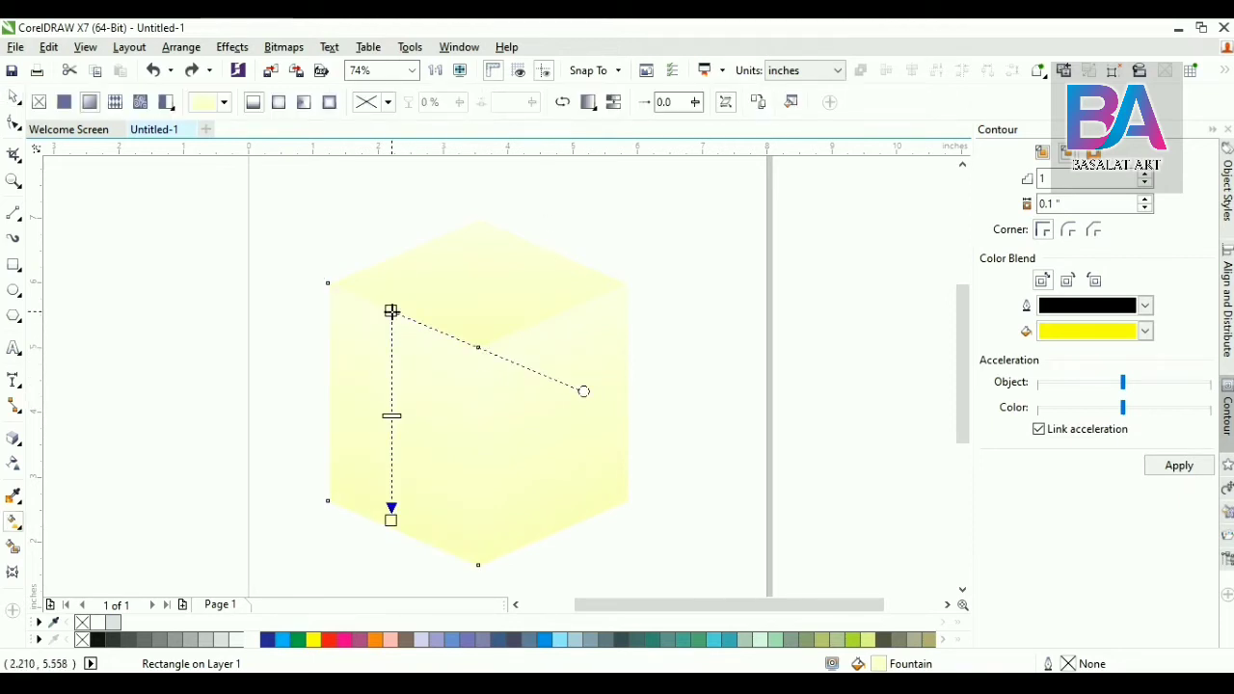
{"action": "left_click", "coordinate": [436, 306]}
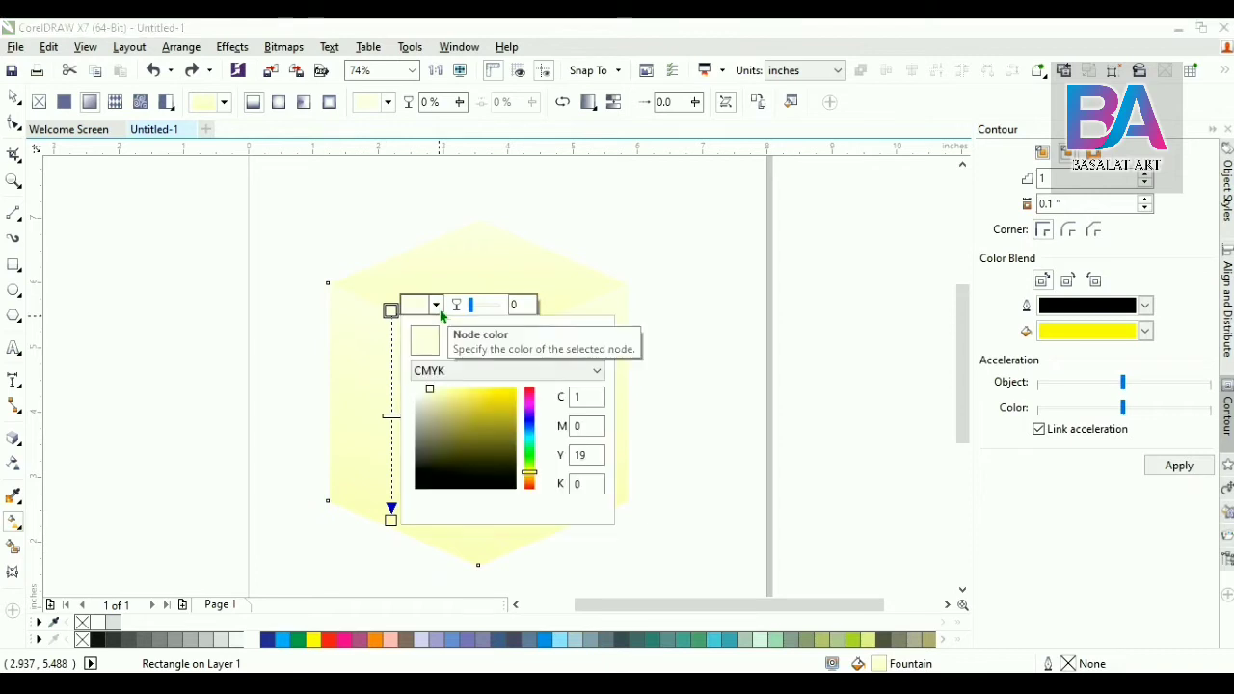
{"action": "key", "text": "Tab"}
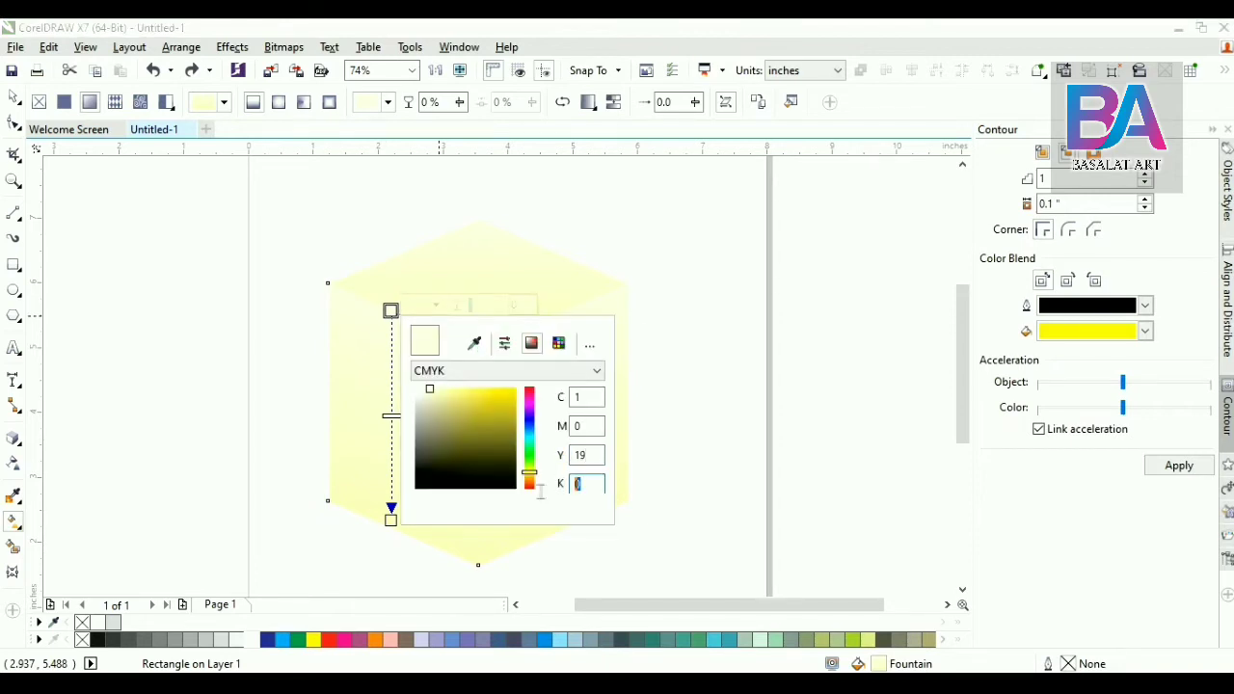
{"action": "type", "text": "10"}
{"action": "key", "text": "shift+Tab"}
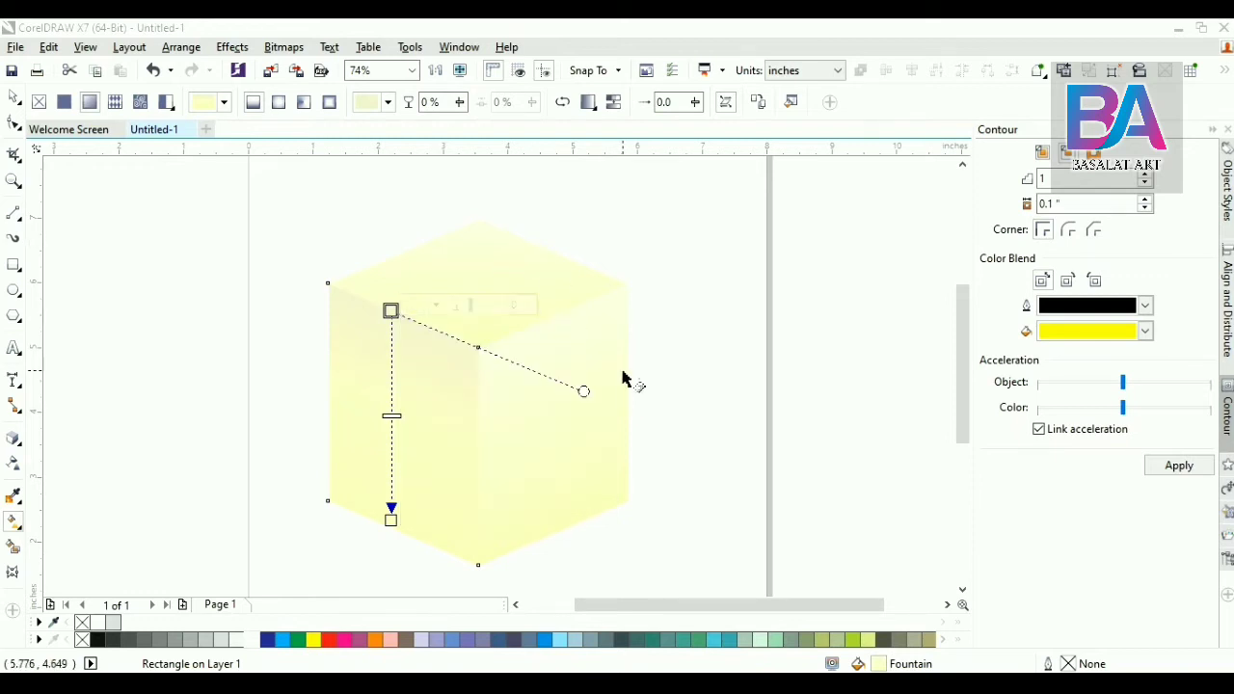
Step: Darken the upper node of the right face's fountain fill by setting its K value to 10
{"action": "left_click_drag", "start_coordinate": [391, 310], "coordinate": [564, 310]}
{"action": "left_click", "coordinate": [565, 309]}
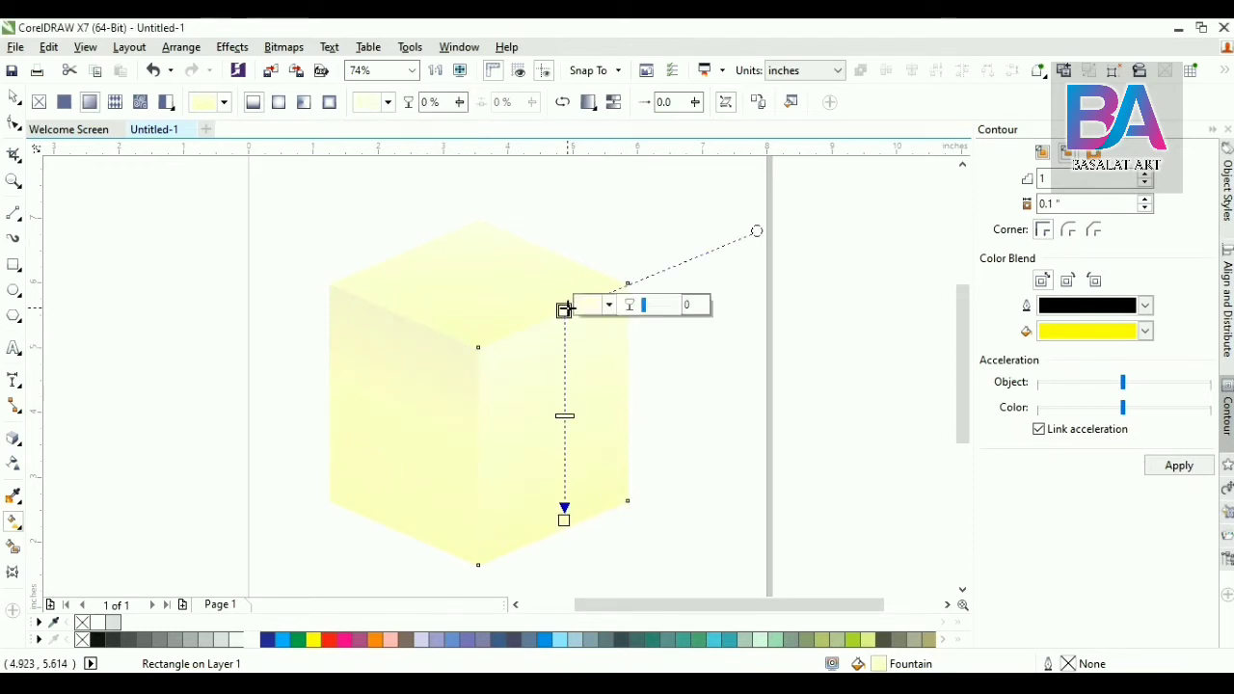
{"action": "left_click", "coordinate": [605, 293]}
{"action": "left_click", "coordinate": [596, 324]}
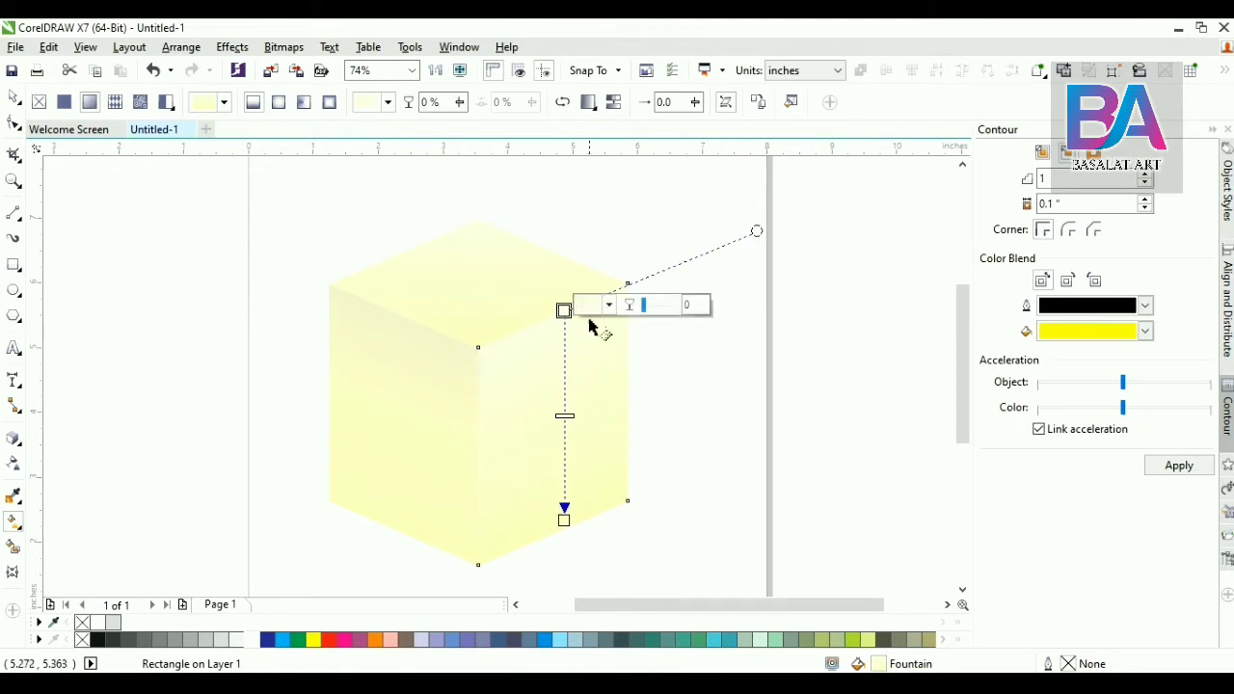
{"action": "left_click", "coordinate": [607, 305]}
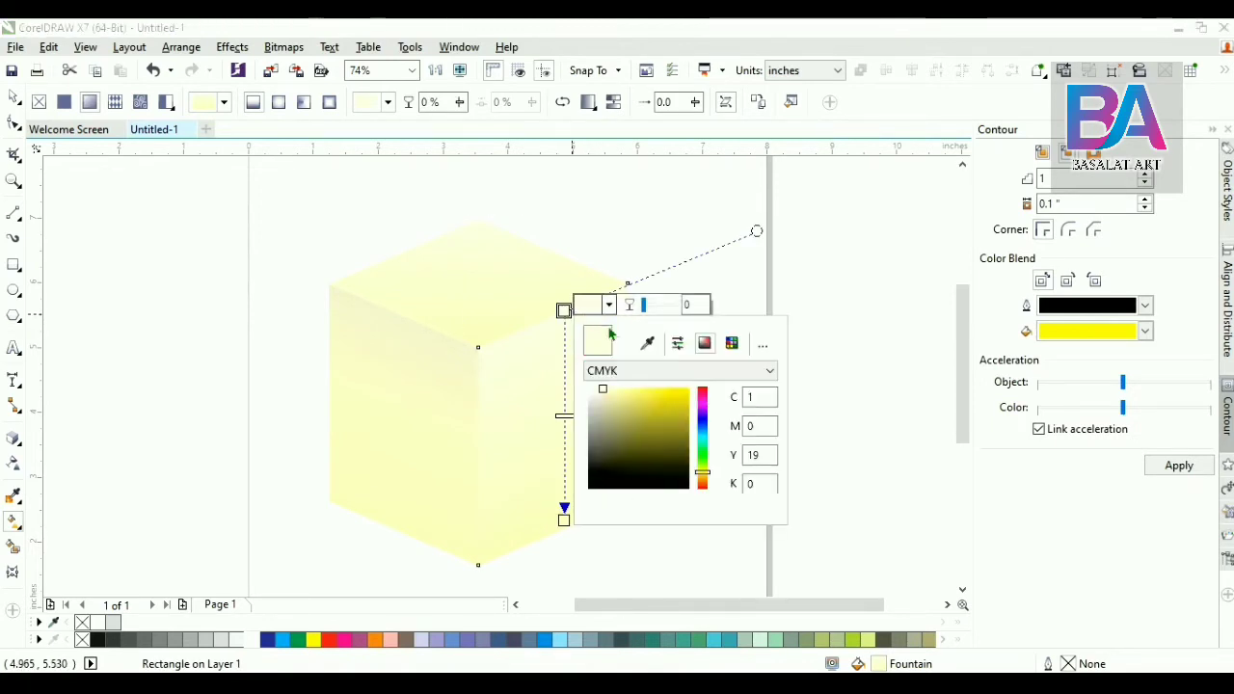
{"action": "left_click", "coordinate": [748, 484]}
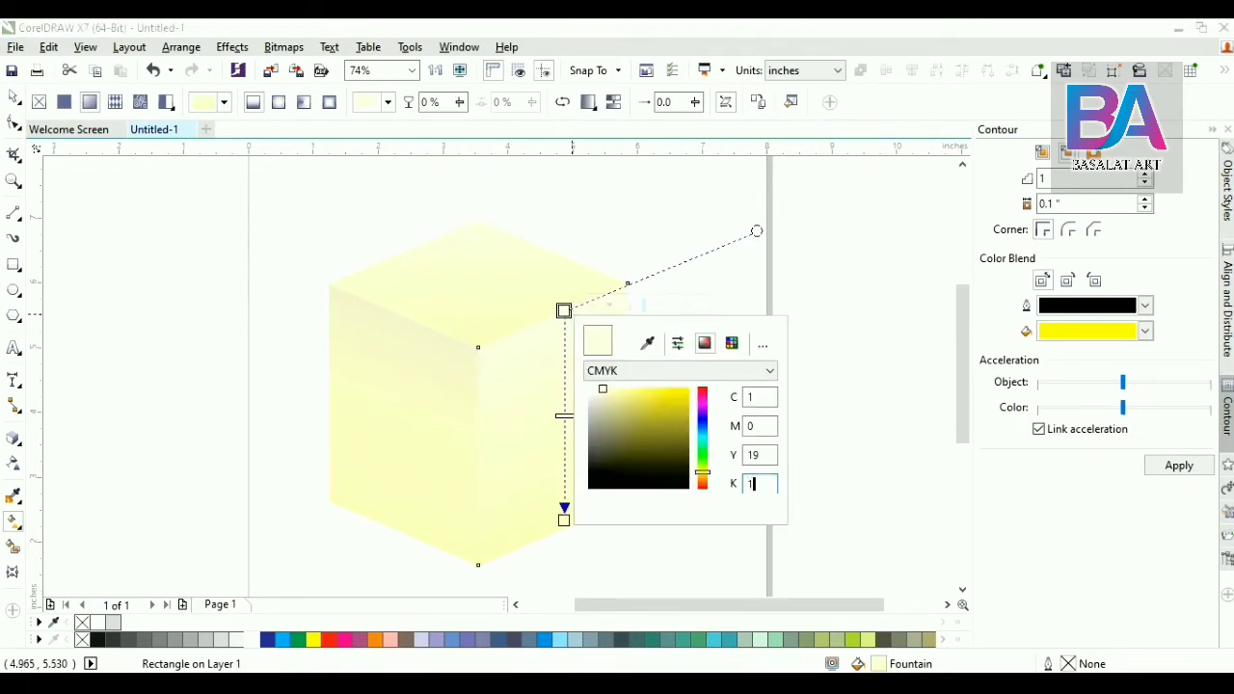
{"action": "type", "text": "10"}
{"action": "key", "text": "shift+Tab"}
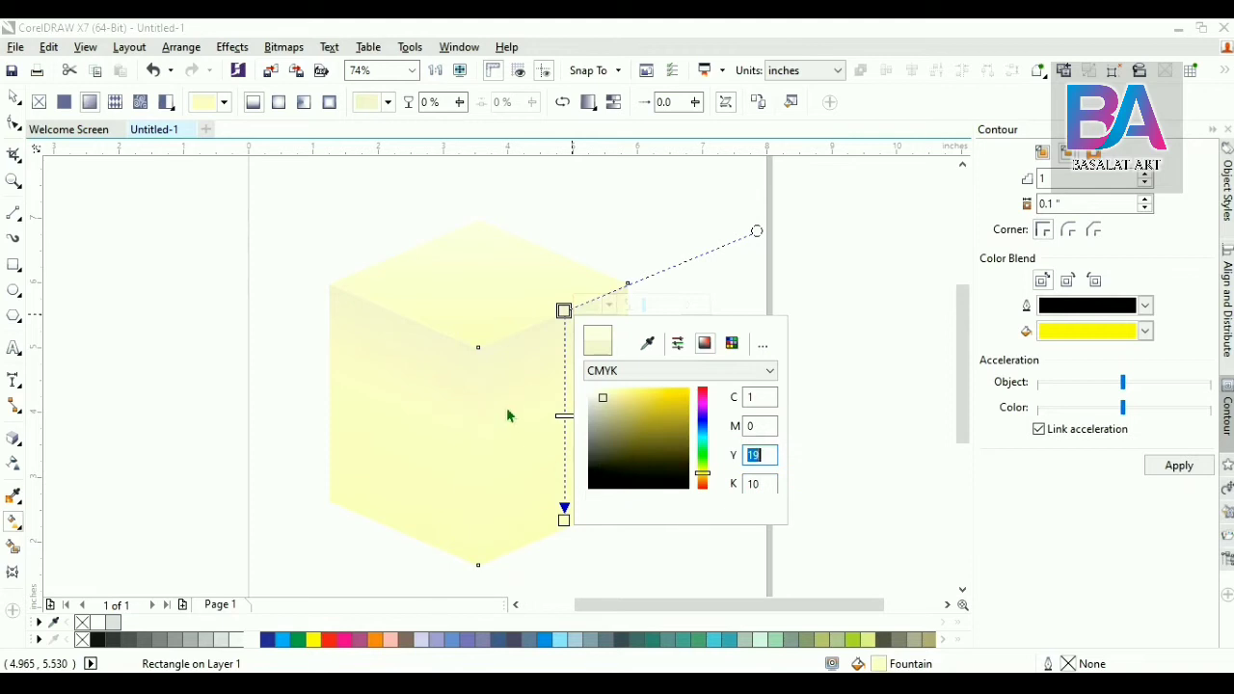
Step: Reverse the right face's fountain fill so the darker colour lies along its lower edge
{"action": "left_click", "coordinate": [528, 388]}
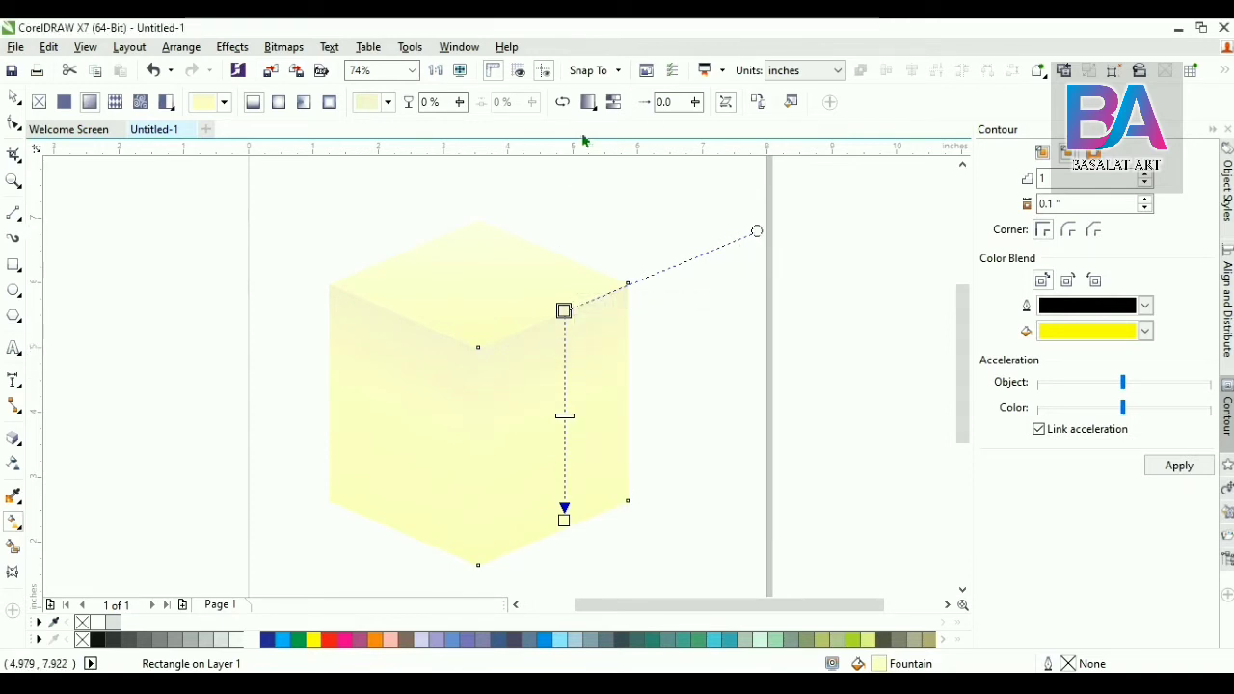
{"action": "left_click", "coordinate": [788, 287]}
{"action": "left_click", "coordinate": [571, 416]}
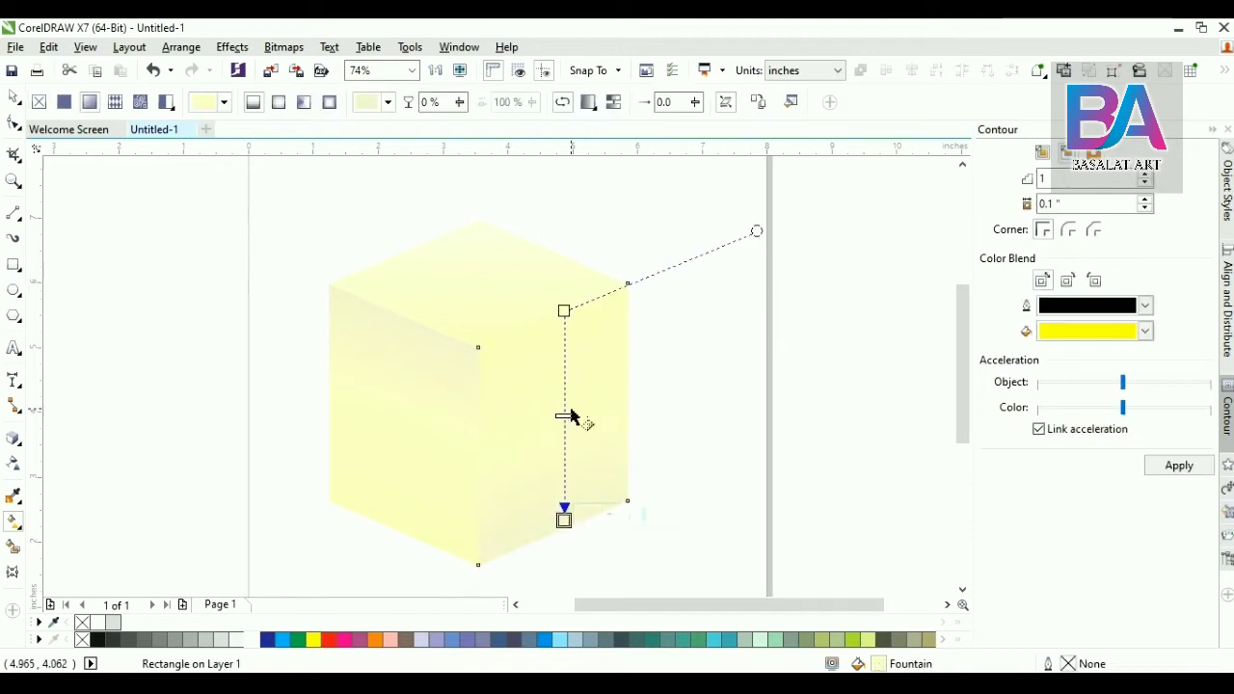
Step: Darken the upper node of the top face's fountain fill by setting its K value to 10
{"action": "key", "text": "space"}
{"action": "left_click", "coordinate": [583, 306]}
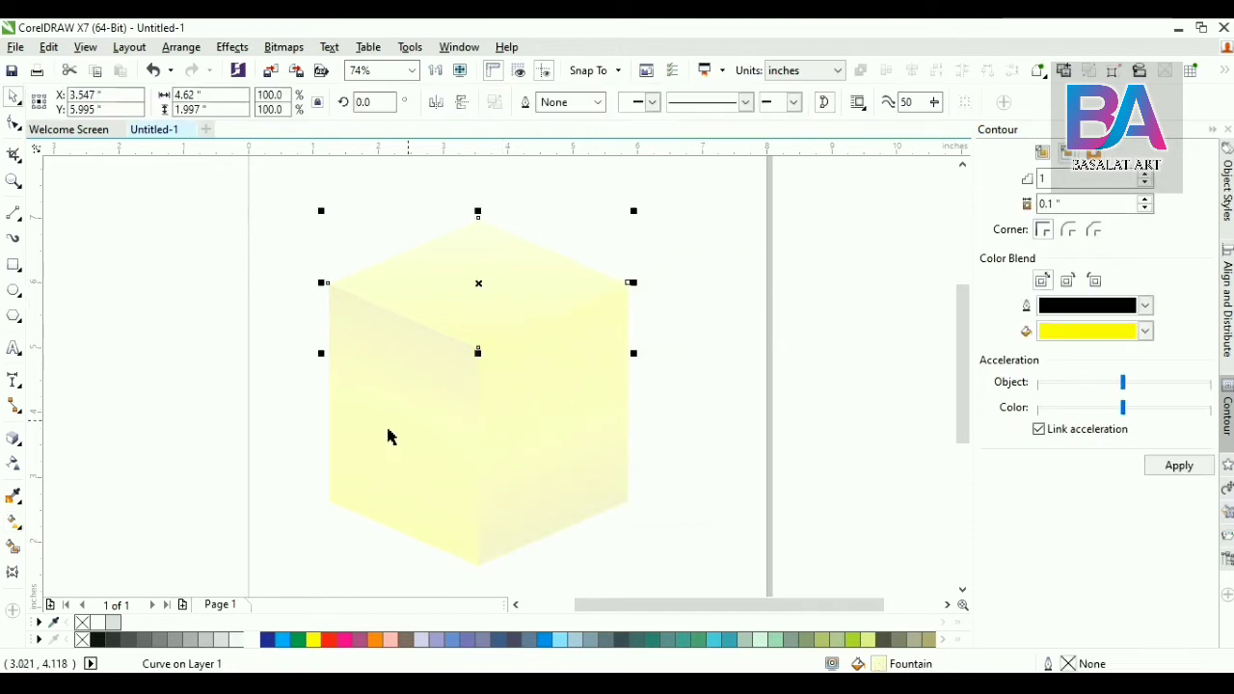
{"action": "left_click", "coordinate": [13, 520]}
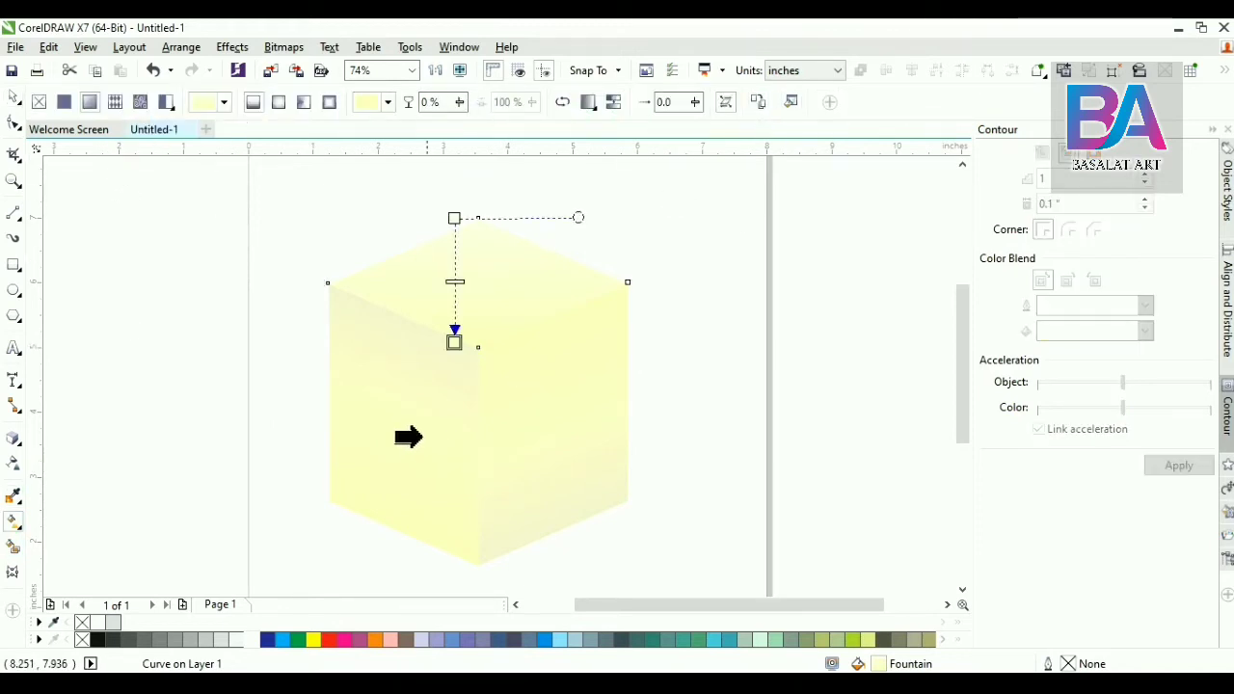
{"action": "left_click", "coordinate": [692, 382]}
{"action": "left_click", "coordinate": [481, 299]}
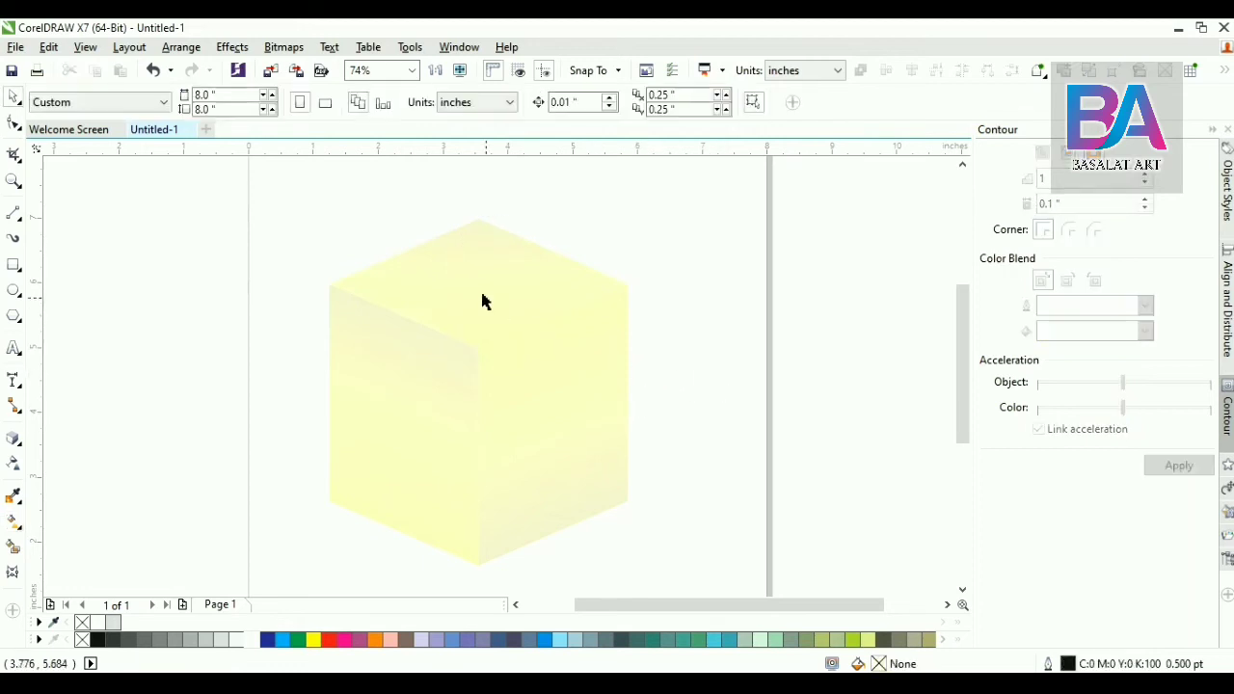
Step: Tilt the fountain fills by moving the top face's end node down-left and both side faces' start nodes toward the cube's middle edge
{"action": "left_click_drag", "start_coordinate": [437, 384], "coordinate": [383, 460]}
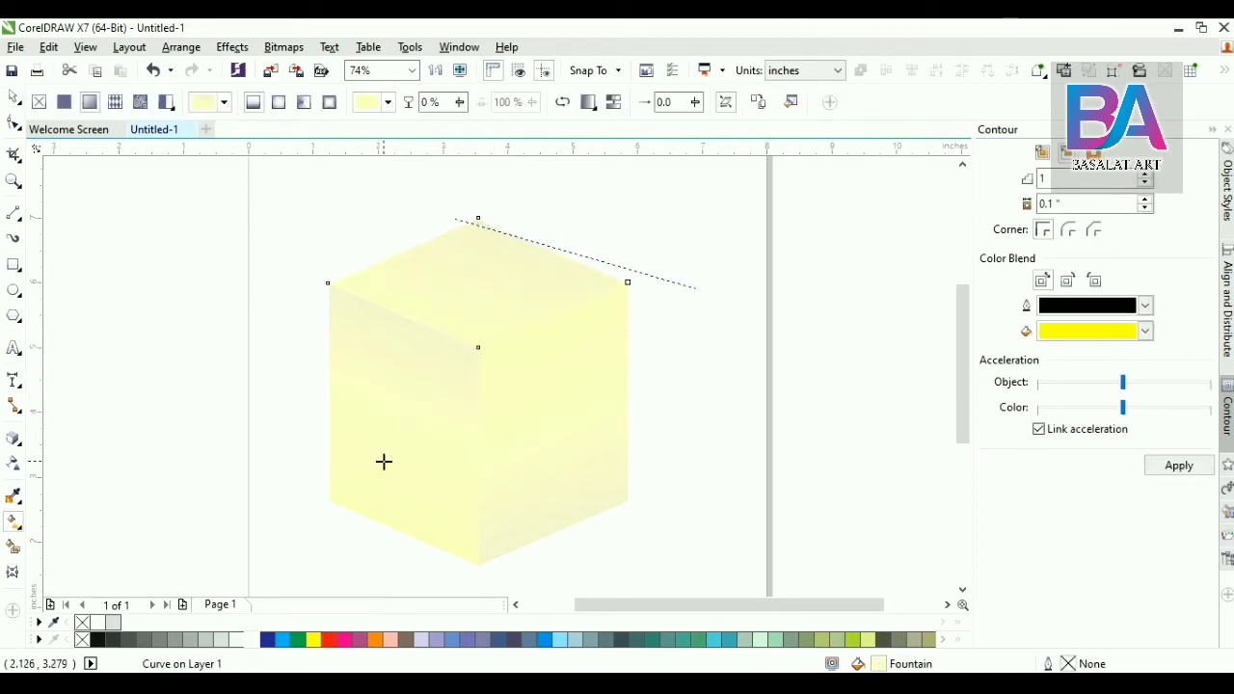
{"action": "left_click", "coordinate": [569, 416]}
{"action": "left_click_drag", "start_coordinate": [565, 311], "coordinate": [519, 297]}
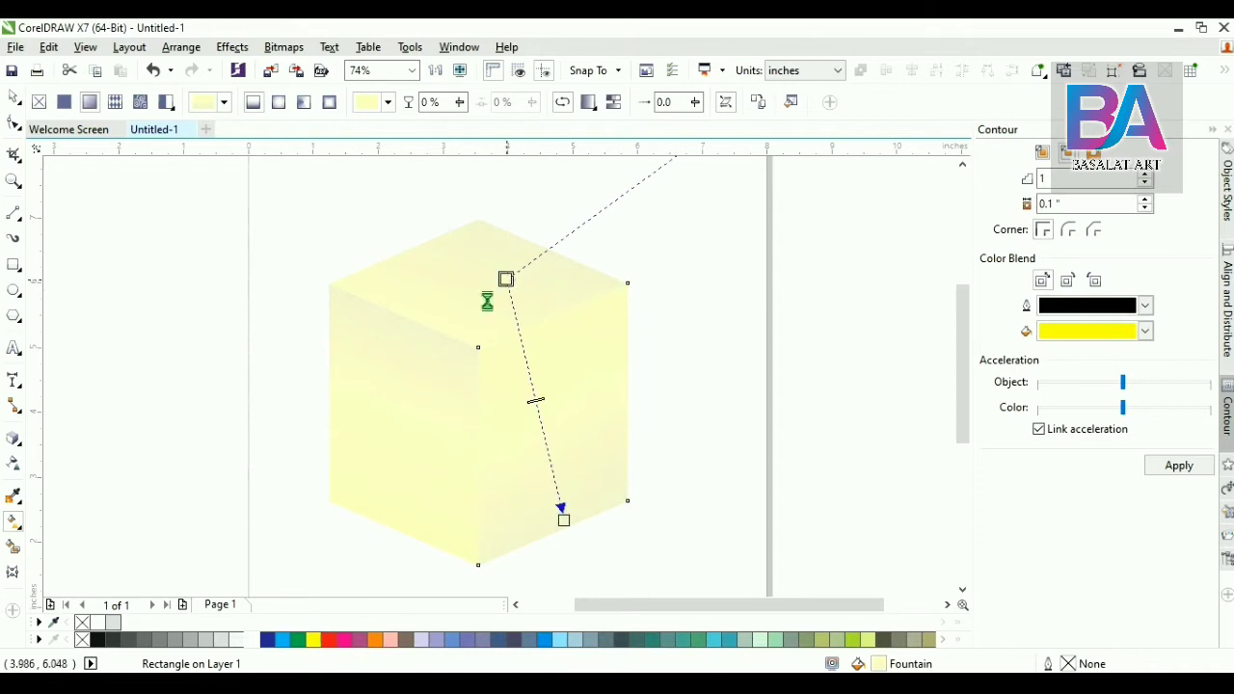
{"action": "left_click", "coordinate": [418, 399]}
{"action": "left_click_drag", "start_coordinate": [391, 311], "coordinate": [428, 341]}
Step: Shorten the top face's fountain fill by moving its end node back up to just below the face's front-left edge
{"action": "left_click", "coordinate": [468, 322]}
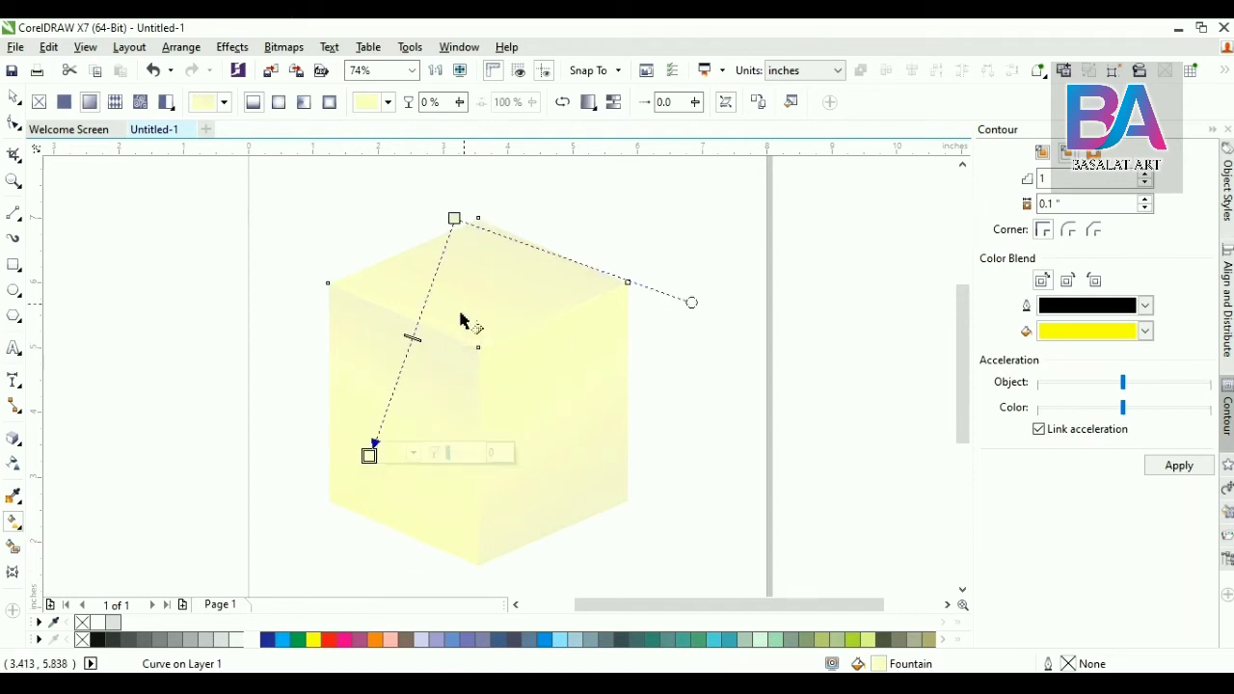
{"action": "left_click_drag", "start_coordinate": [372, 452], "coordinate": [371, 358]}
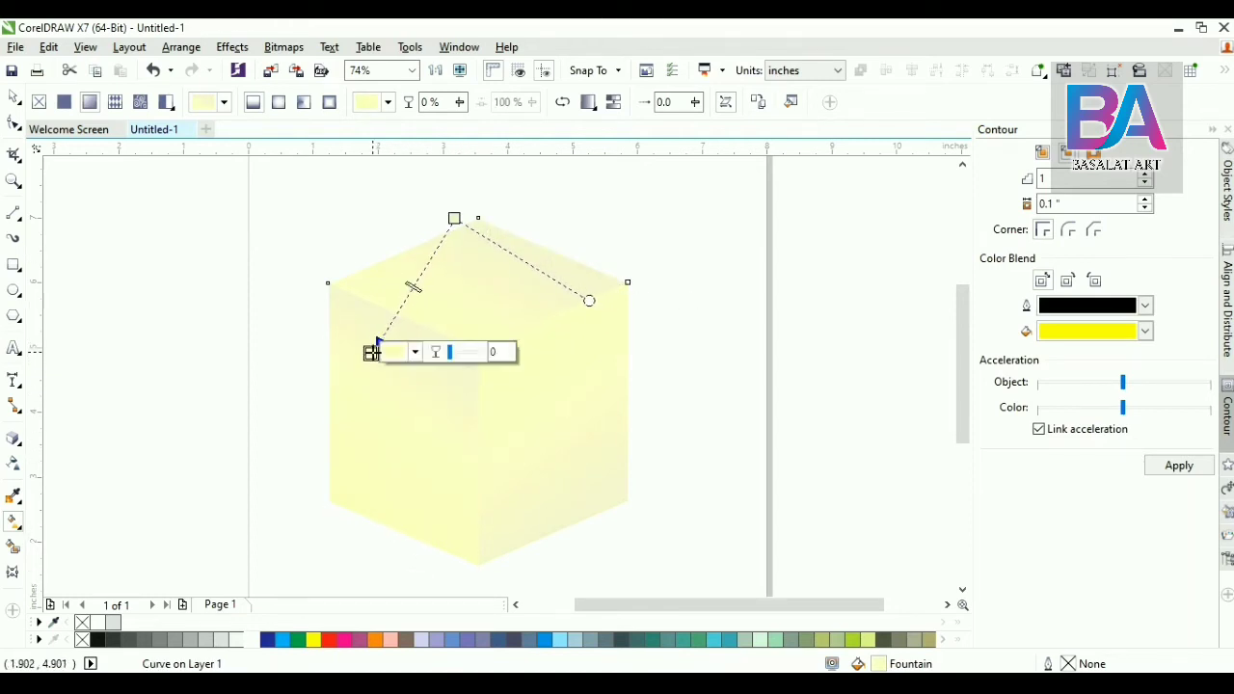
{"action": "key", "text": "space"}
{"action": "left_click", "coordinate": [742, 376]}
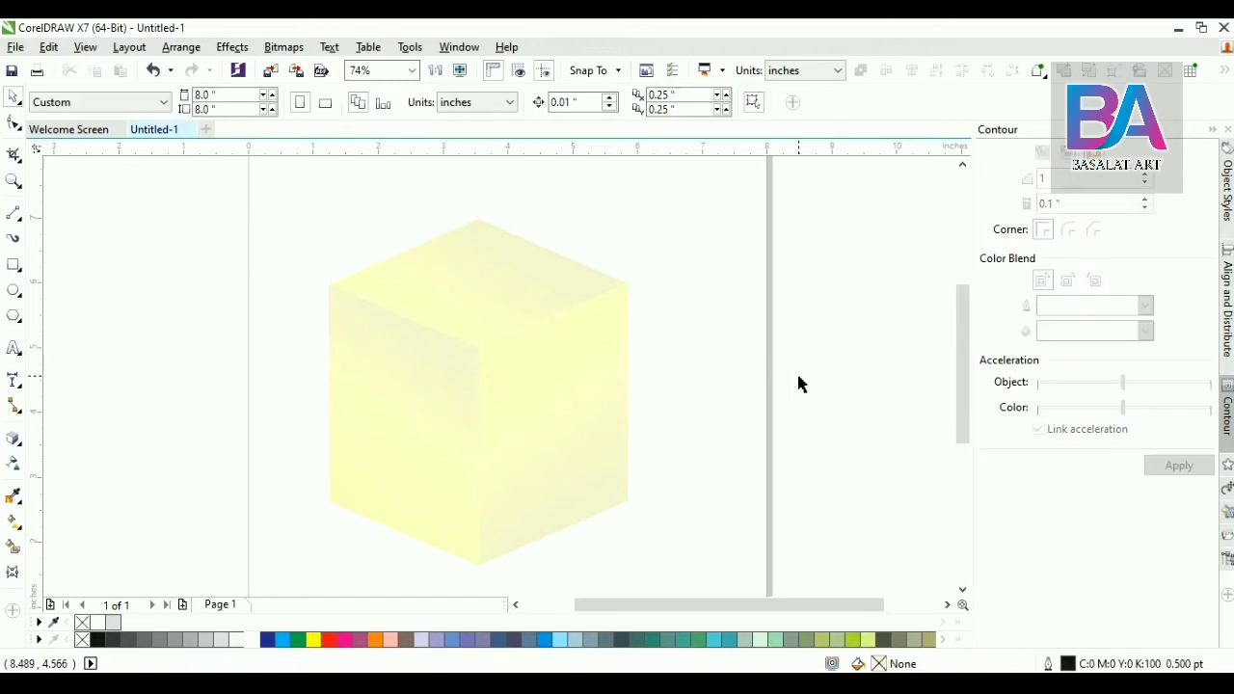
{"action": "left_click_drag", "start_coordinate": [779, 385], "coordinate": [800, 356]}
Step: Recolour the upper node of the left face's fountain fill with M 15 and K 0
{"action": "left_click", "coordinate": [484, 366]}
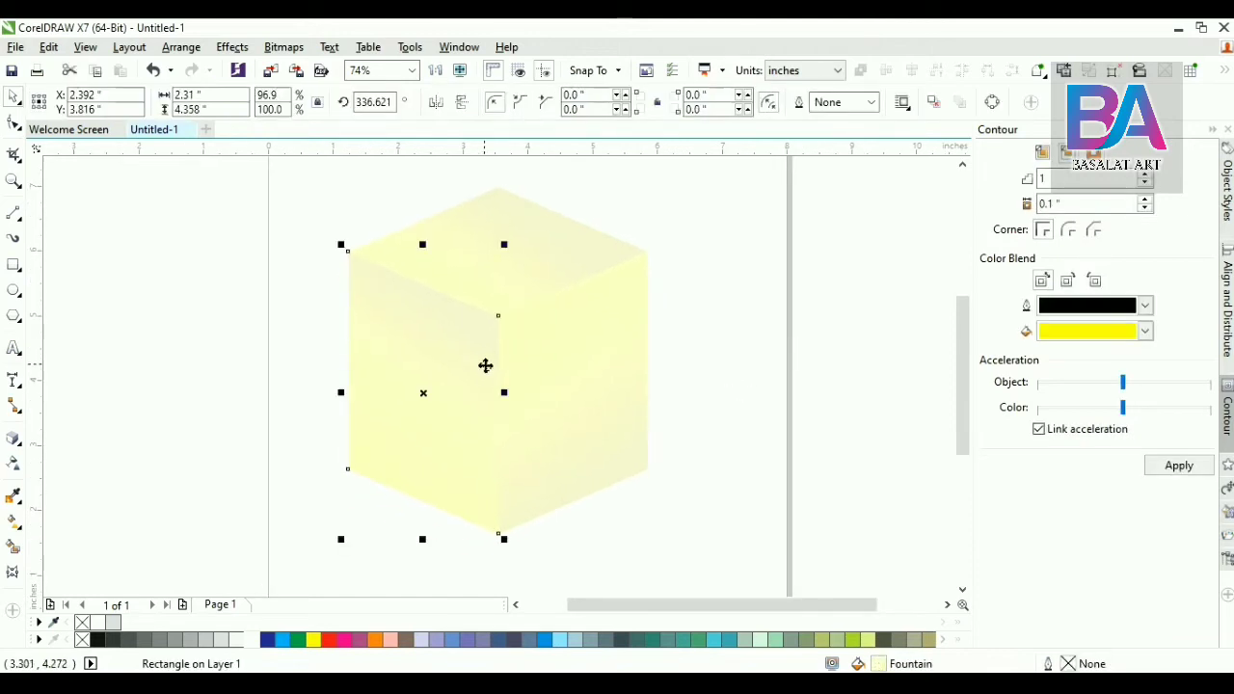
{"action": "key", "text": "space"}
{"action": "left_click", "coordinate": [450, 310]}
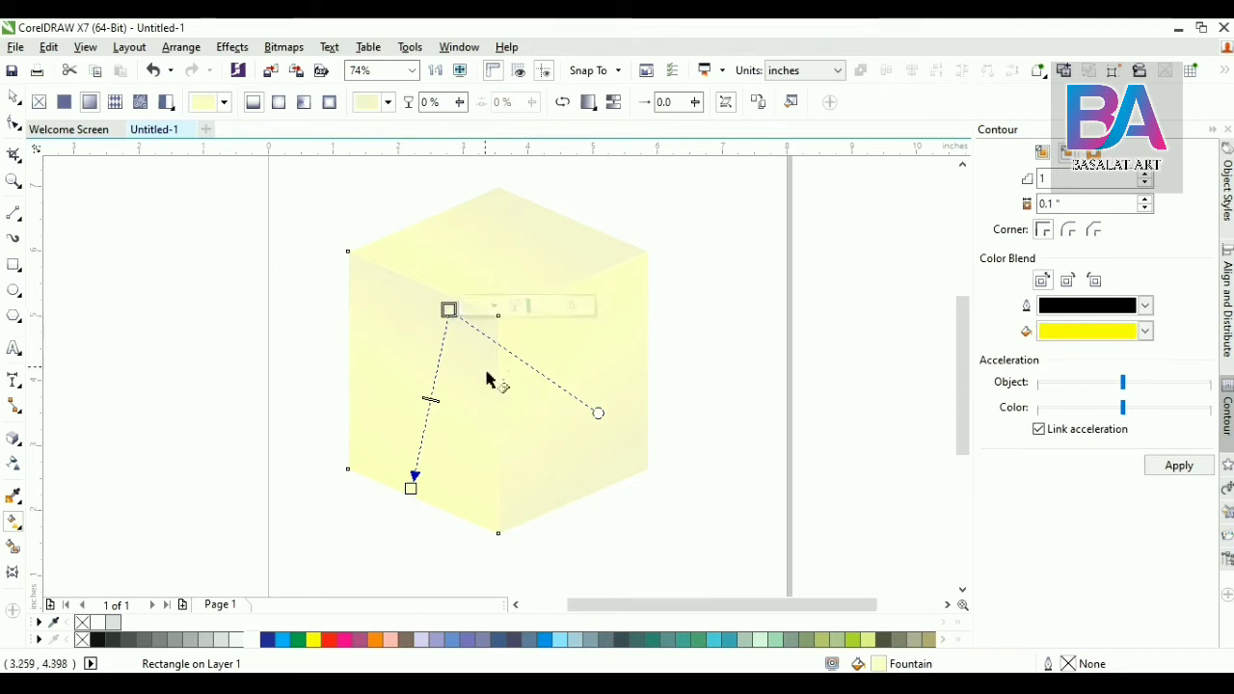
{"action": "left_click", "coordinate": [496, 307]}
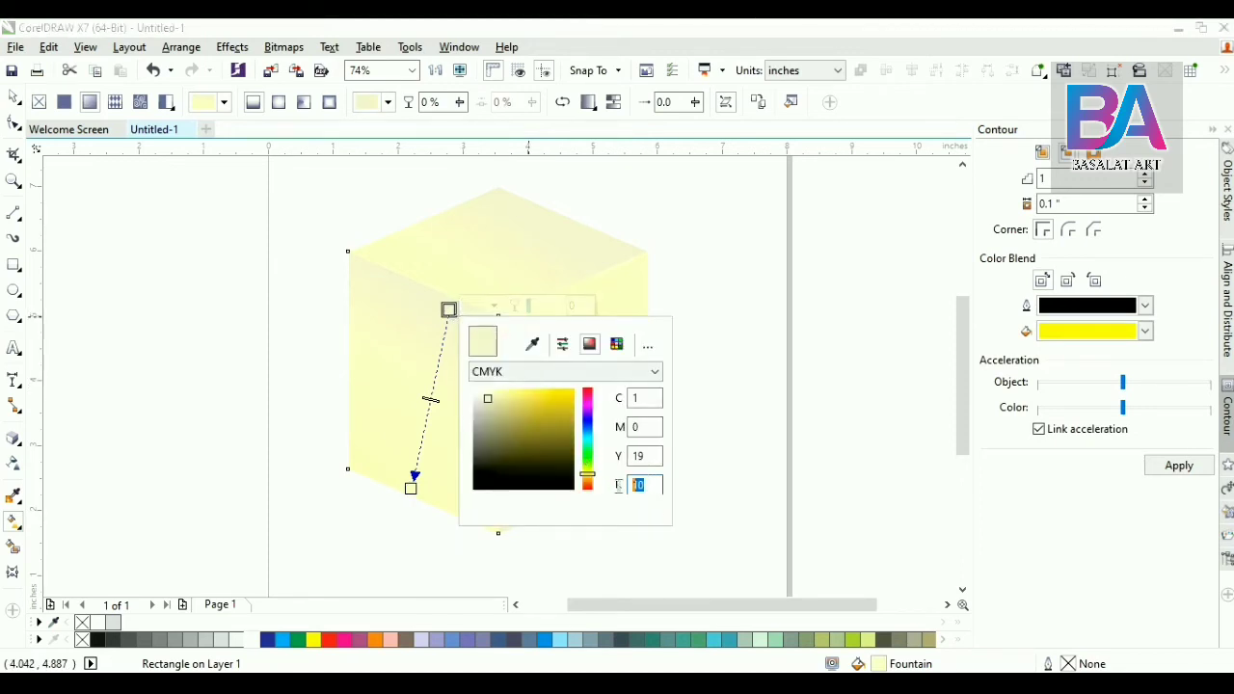
{"action": "type", "text": "0"}
{"action": "key", "text": "shift+Tab"}
{"action": "key", "text": "shift+Tab"}
{"action": "type", "text": "15"}
{"action": "key", "text": "Tab"}
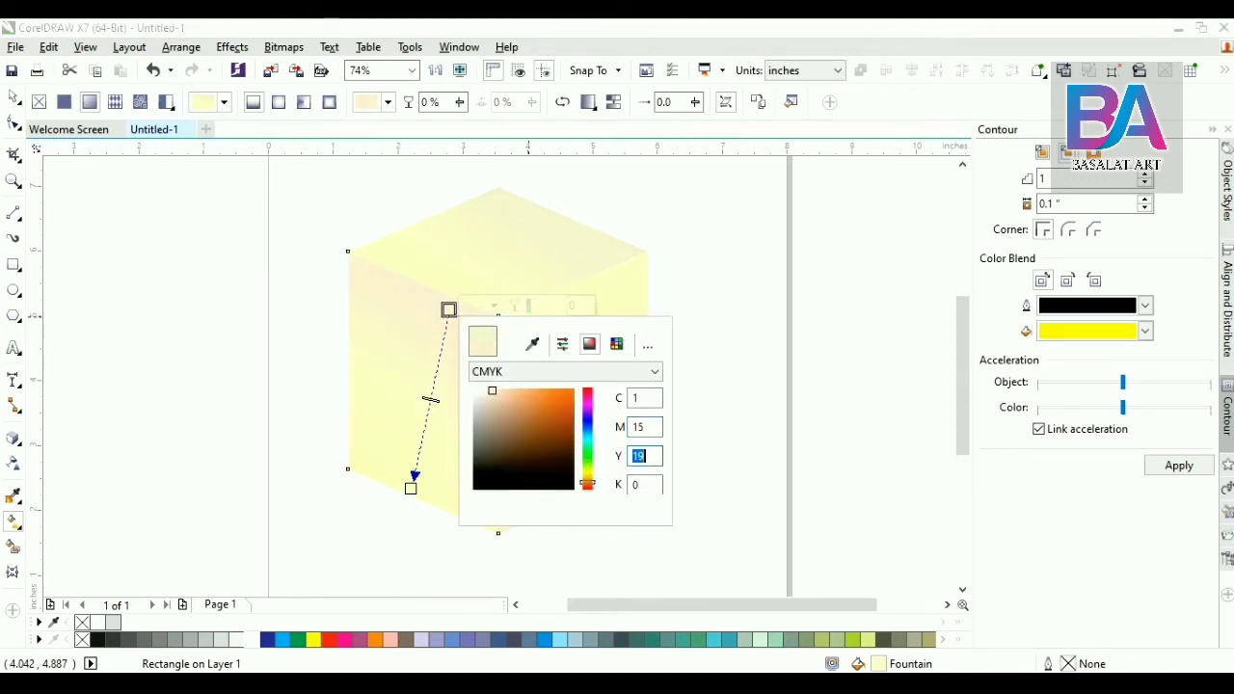
{"action": "left_click", "coordinate": [551, 350]}
Step: Recolour the lower node of the right face's fountain fill with M 15 and K 0
{"action": "left_click", "coordinate": [605, 327]}
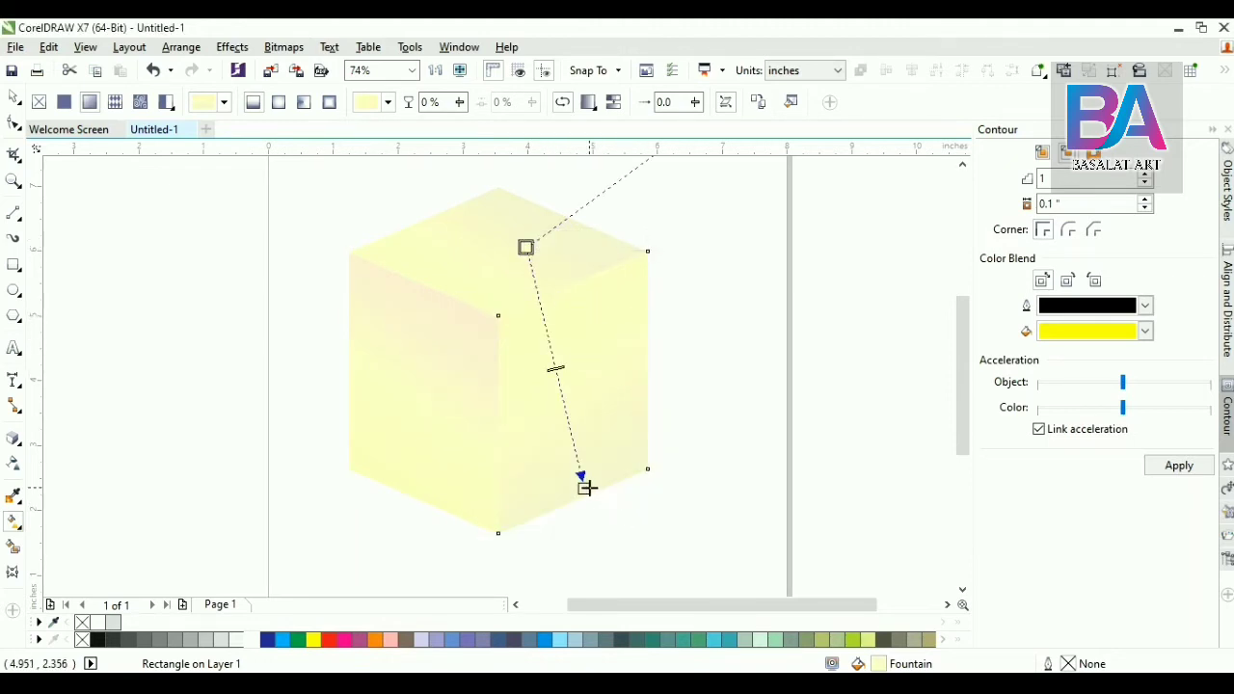
{"action": "left_click", "coordinate": [587, 488]}
{"action": "left_click", "coordinate": [619, 485]}
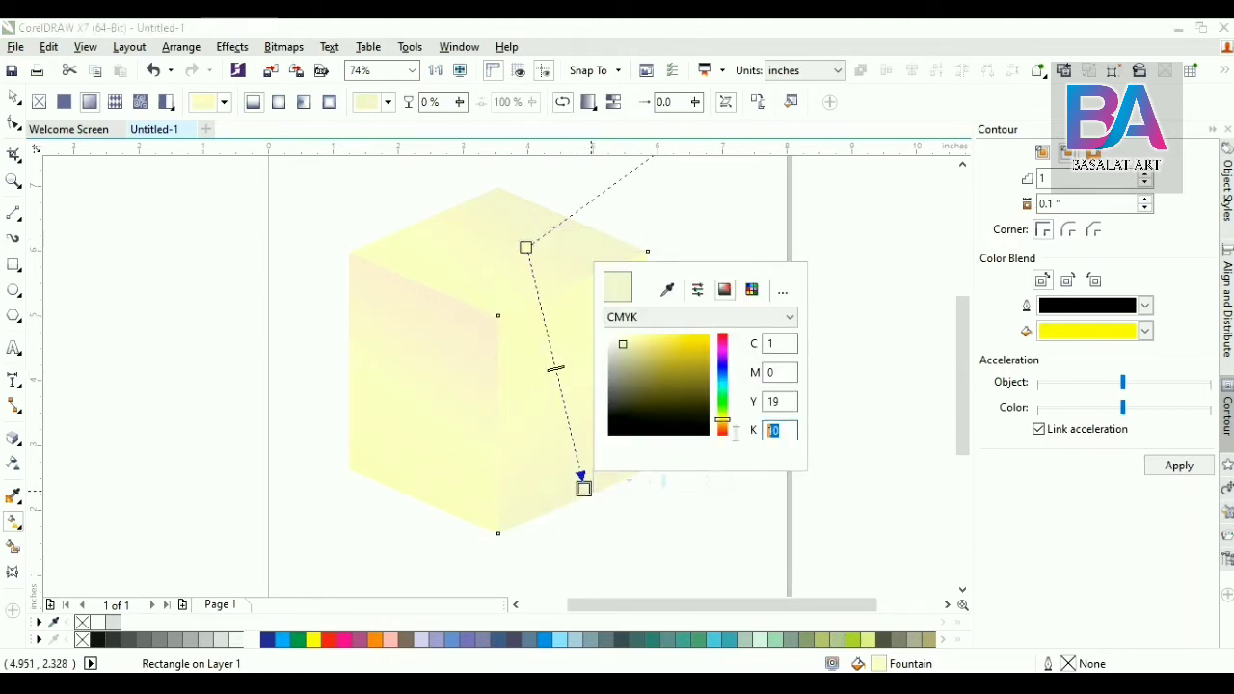
{"action": "type", "text": "0"}
{"action": "double_click", "coordinate": [774, 372]}
{"action": "key", "text": "Tab"}
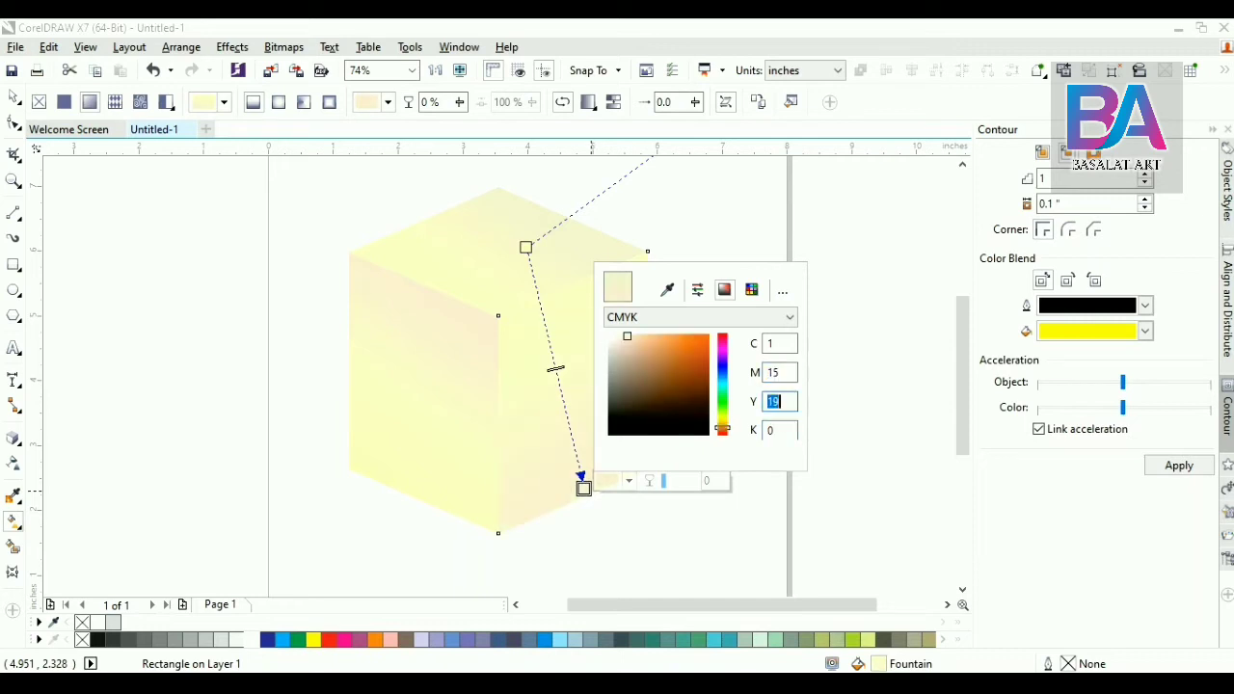
Step: Recolour the upper node of the top face's fountain fill with M 15 and K 0
{"action": "left_click", "coordinate": [489, 269]}
{"action": "left_click", "coordinate": [491, 267]}
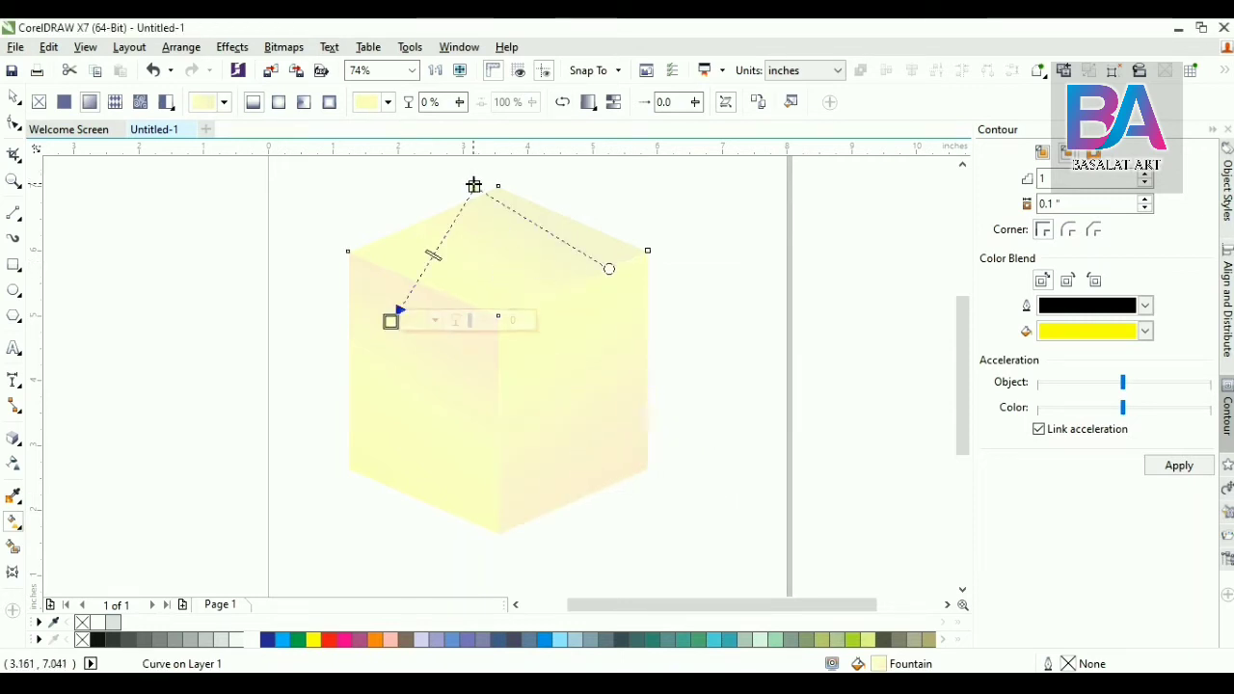
{"action": "left_click", "coordinate": [474, 186]}
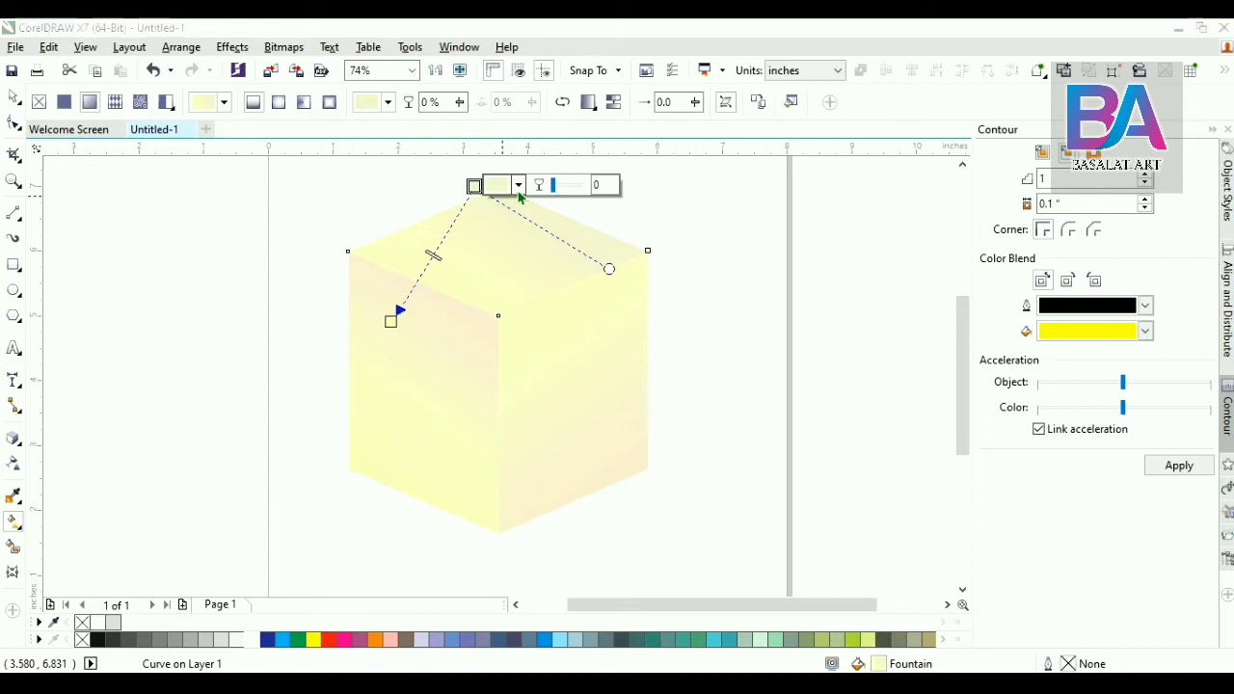
{"action": "left_click", "coordinate": [519, 185]}
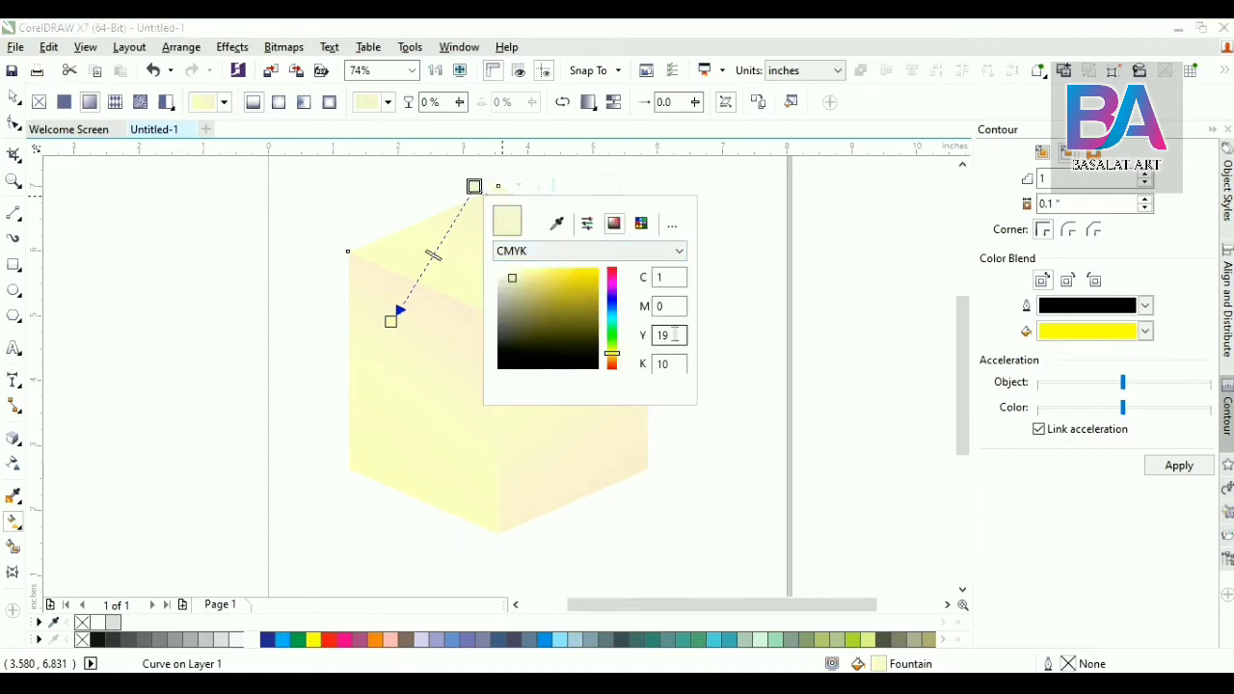
{"action": "double_click", "coordinate": [661, 305]}
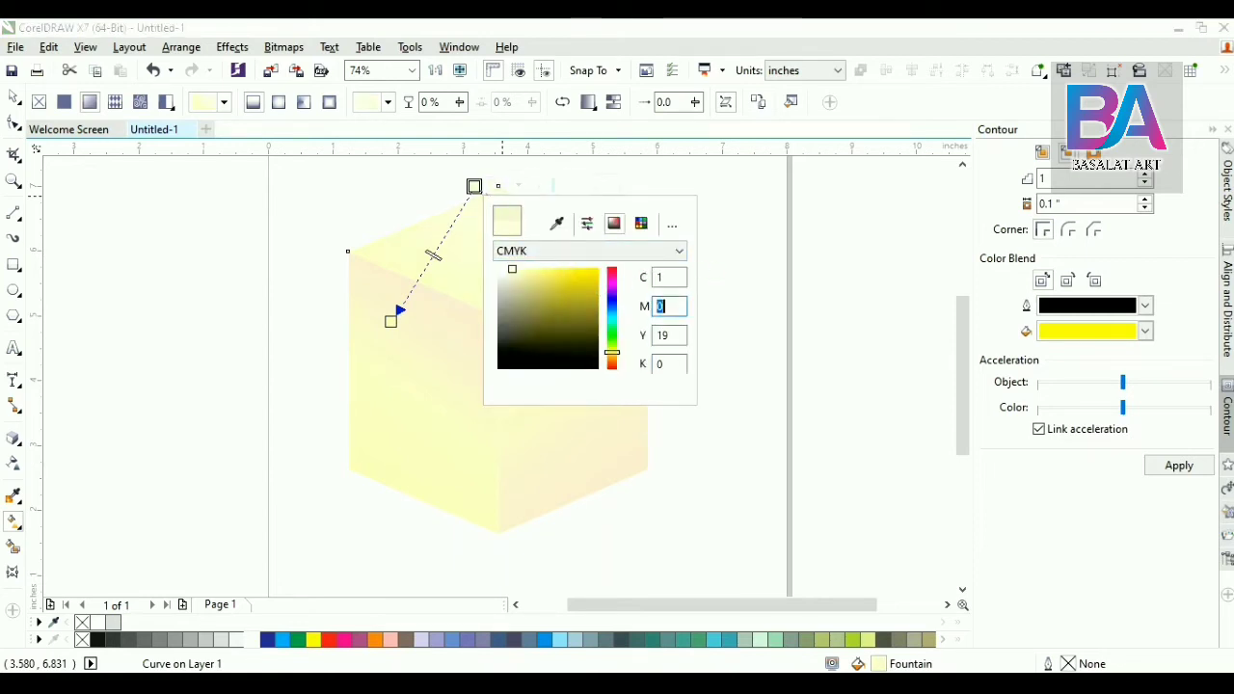
{"action": "key", "text": "Tab"}
{"action": "key", "text": "Return"}
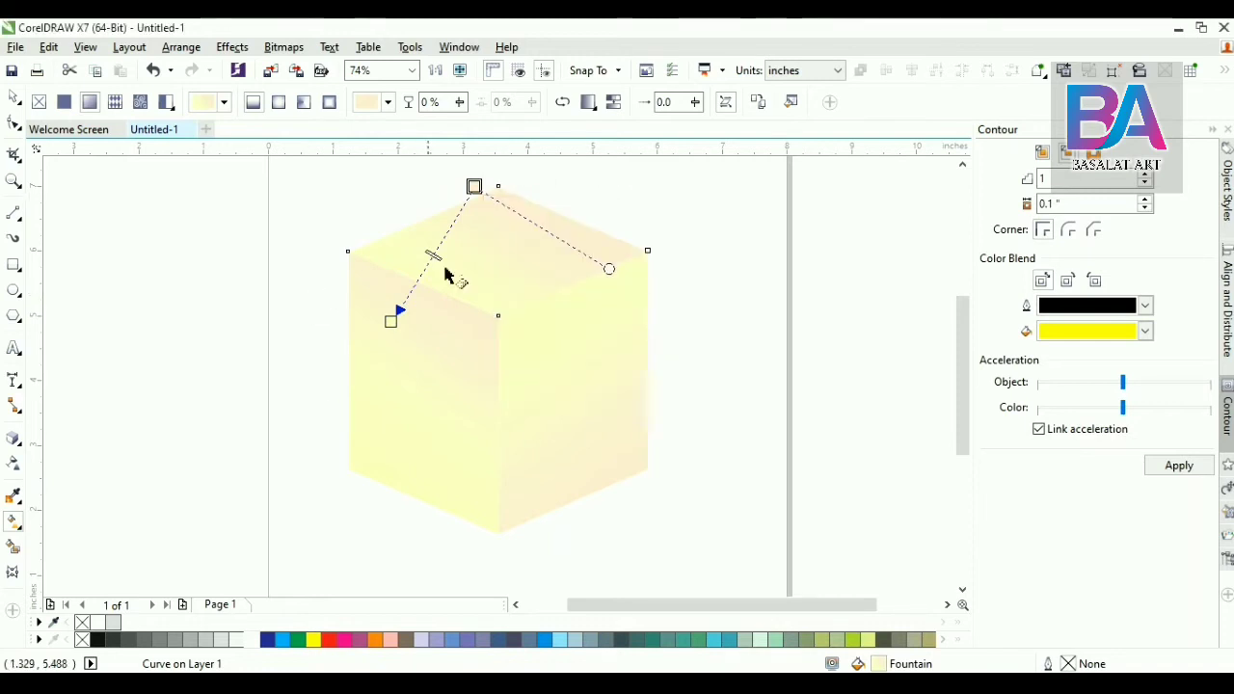
{"action": "left_click", "coordinate": [761, 276]}
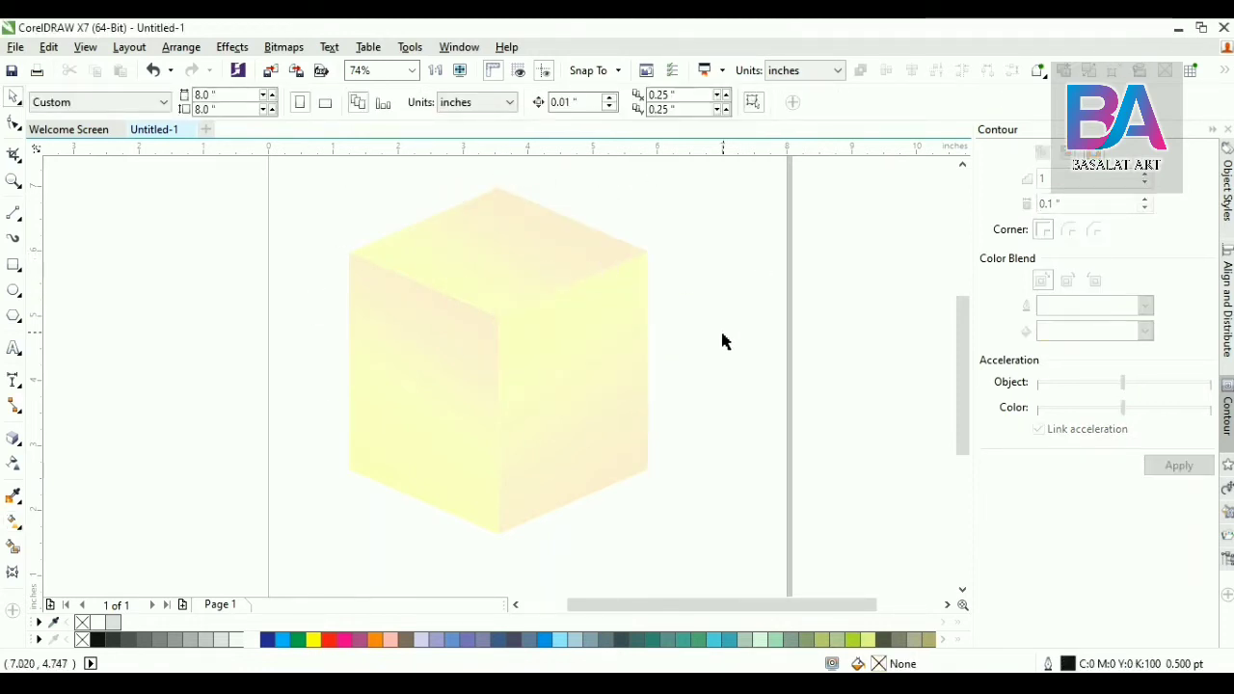
Step: Reorient the right face's fountain fill to run sideways, with yellow at the middle edge and peach along the outer edge
{"action": "left_click", "coordinate": [627, 366]}
{"action": "key", "text": "g"}
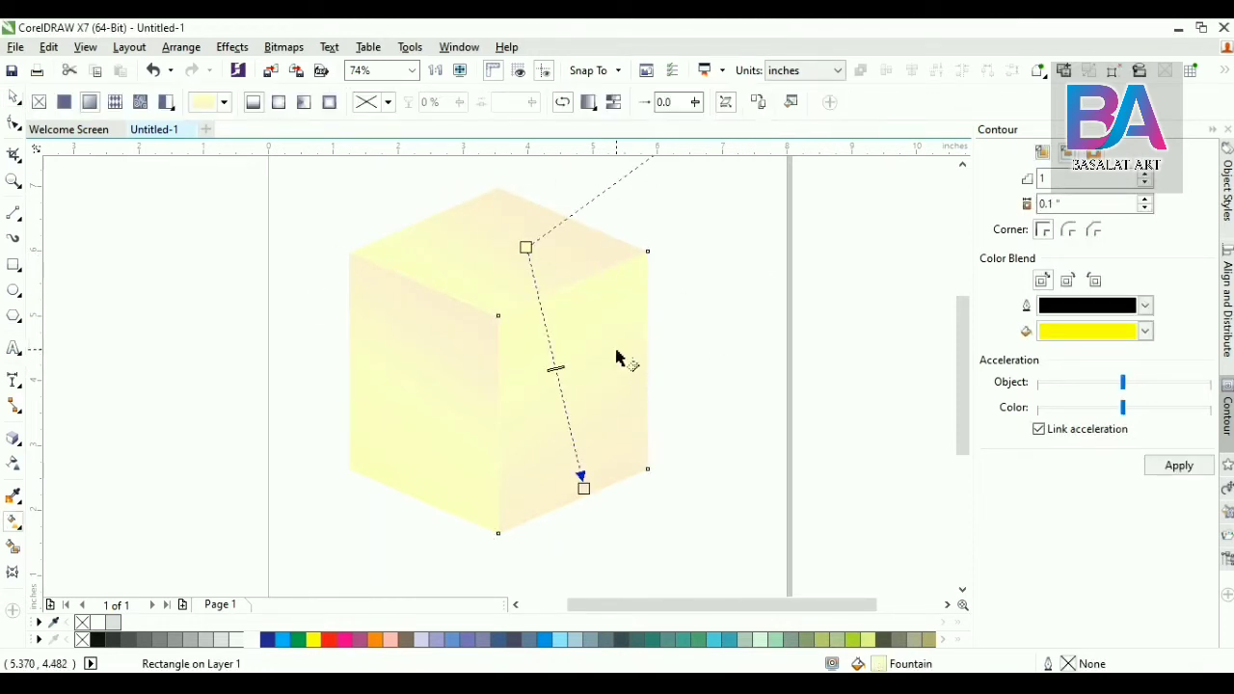
{"action": "left_click_drag", "start_coordinate": [524, 249], "coordinate": [421, 405]}
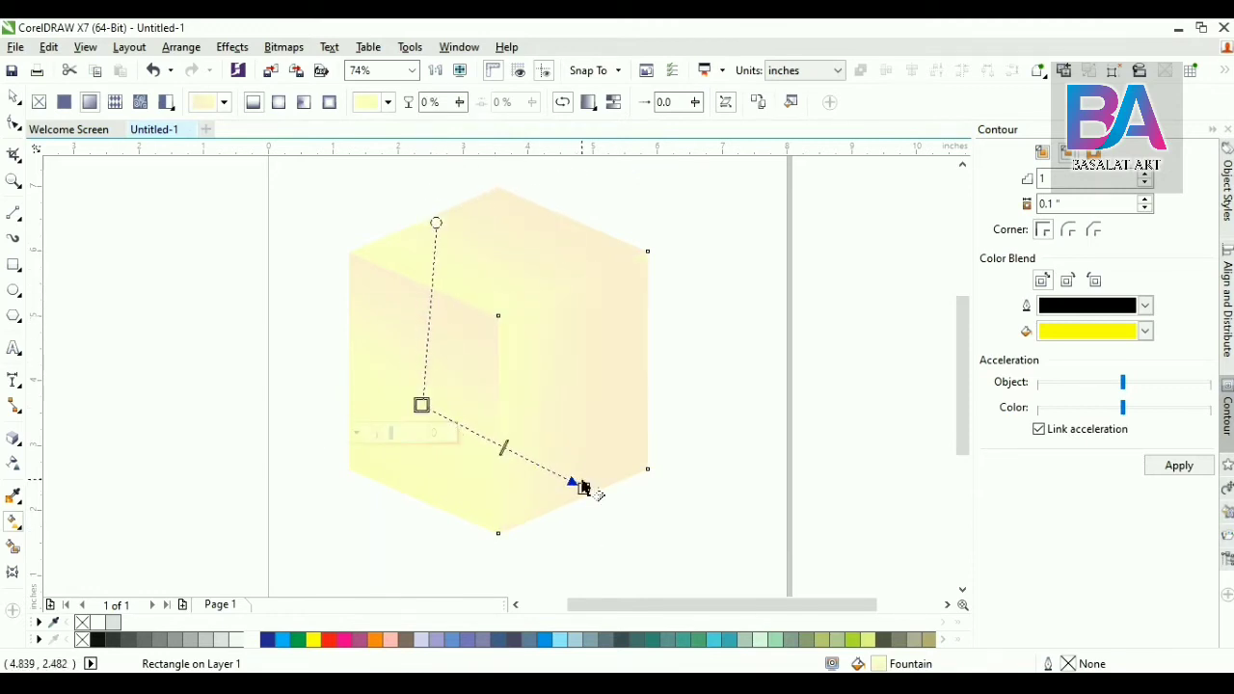
{"action": "left_click_drag", "start_coordinate": [581, 486], "coordinate": [646, 468]}
{"action": "left_click_drag", "start_coordinate": [421, 405], "coordinate": [466, 421]}
Step: Reorient the left face's fountain fill to run from peach at the cube's middle edge to yellow at the lower outer corner
{"action": "left_click", "coordinate": [465, 416]}
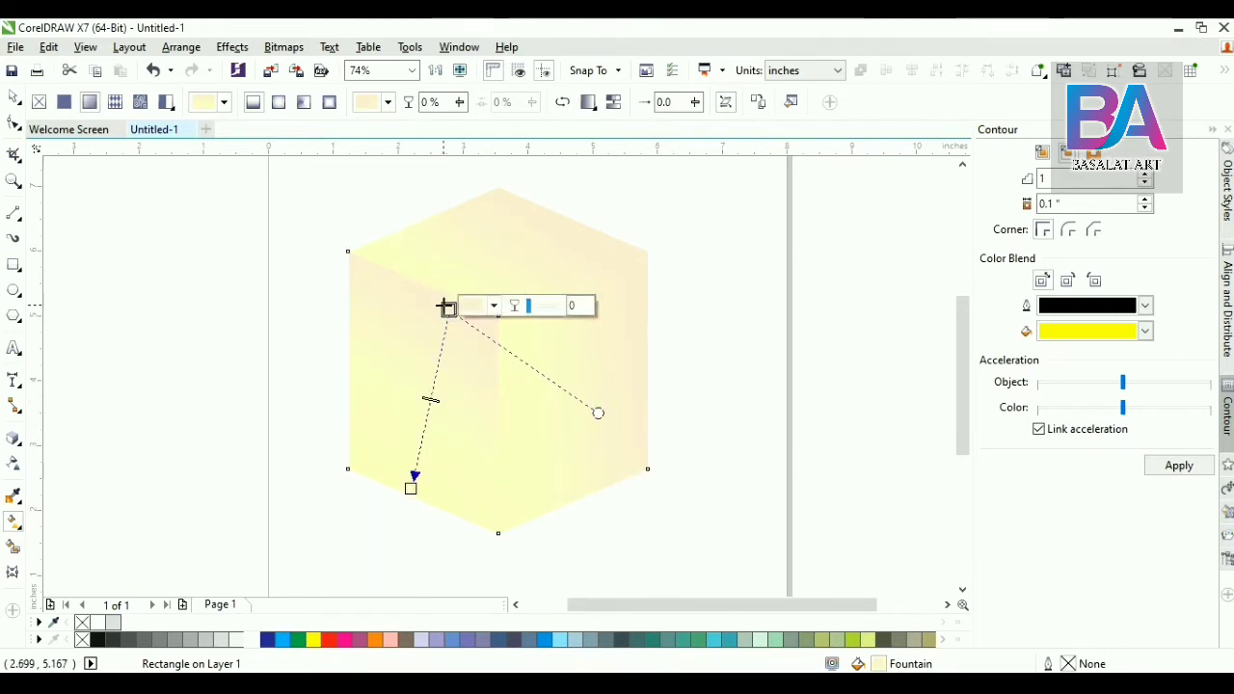
{"action": "left_click_drag", "start_coordinate": [448, 309], "coordinate": [506, 388]}
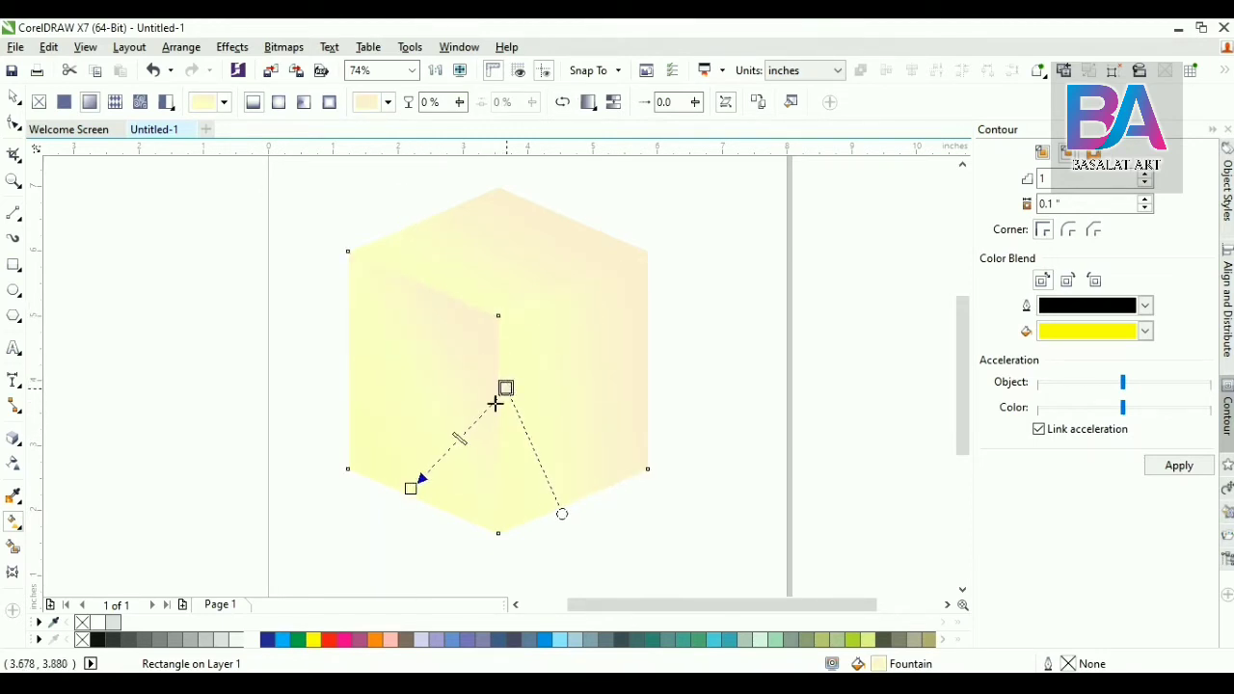
{"action": "left_click_drag", "start_coordinate": [412, 490], "coordinate": [367, 507]}
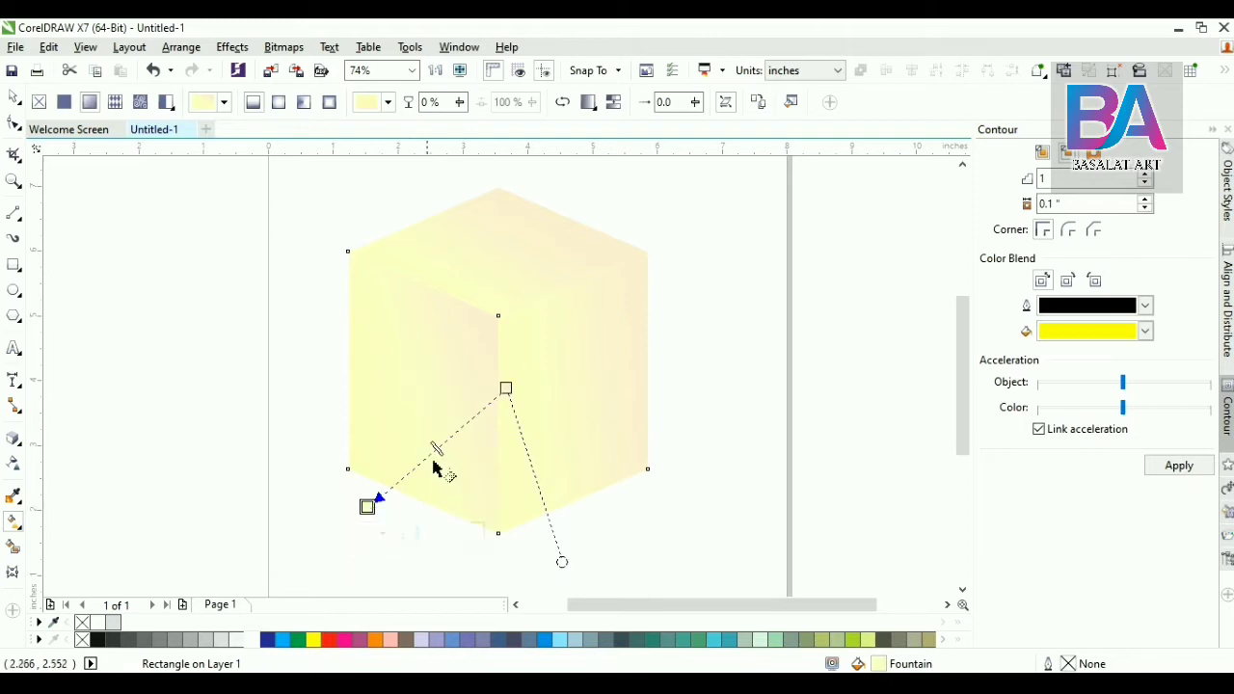
Step: Stretch the top face's fountain fill far below the face and move its start node inward so peach dominates the face
{"action": "left_click", "coordinate": [504, 287]}
{"action": "left_click_drag", "start_coordinate": [392, 322], "coordinate": [419, 448]}
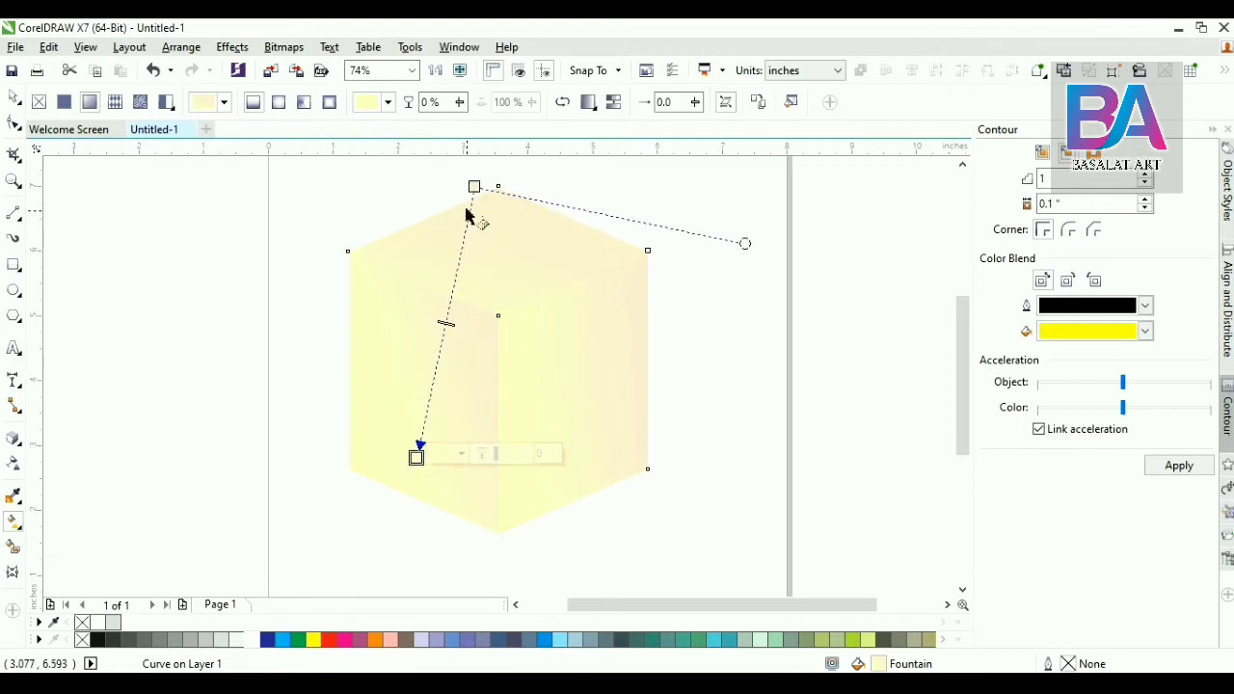
{"action": "left_click_drag", "start_coordinate": [473, 187], "coordinate": [482, 231]}
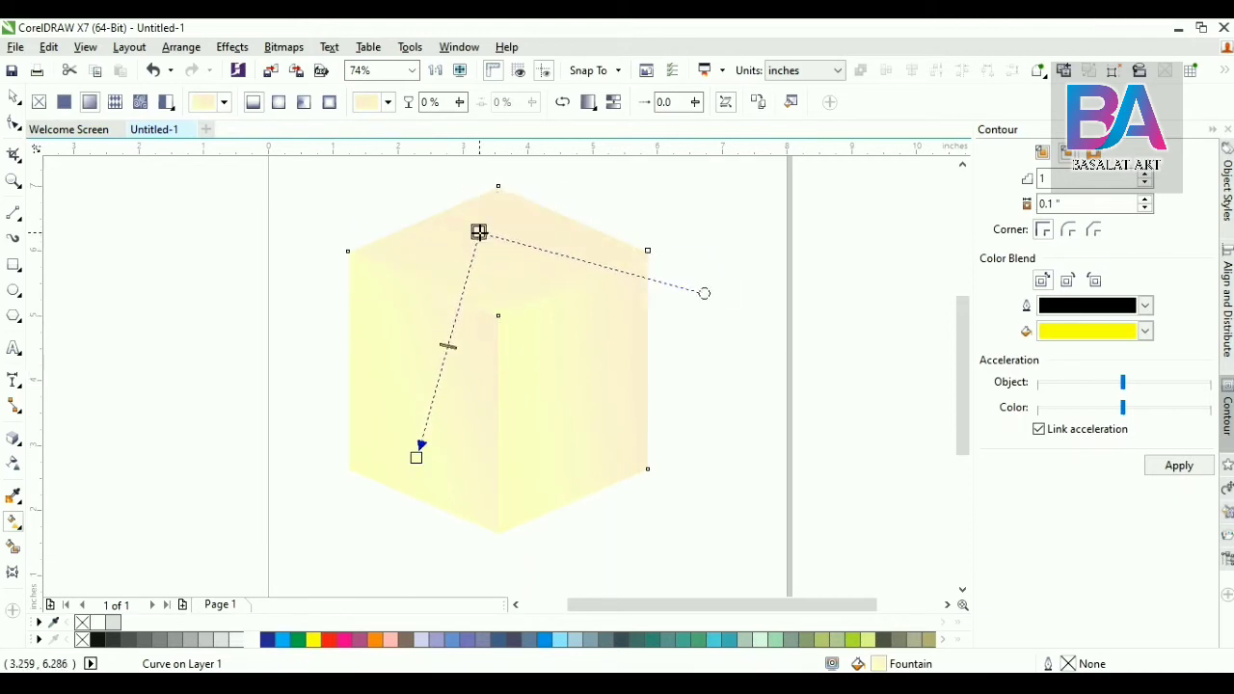
{"action": "key", "text": "space"}
{"action": "left_click", "coordinate": [814, 278]}
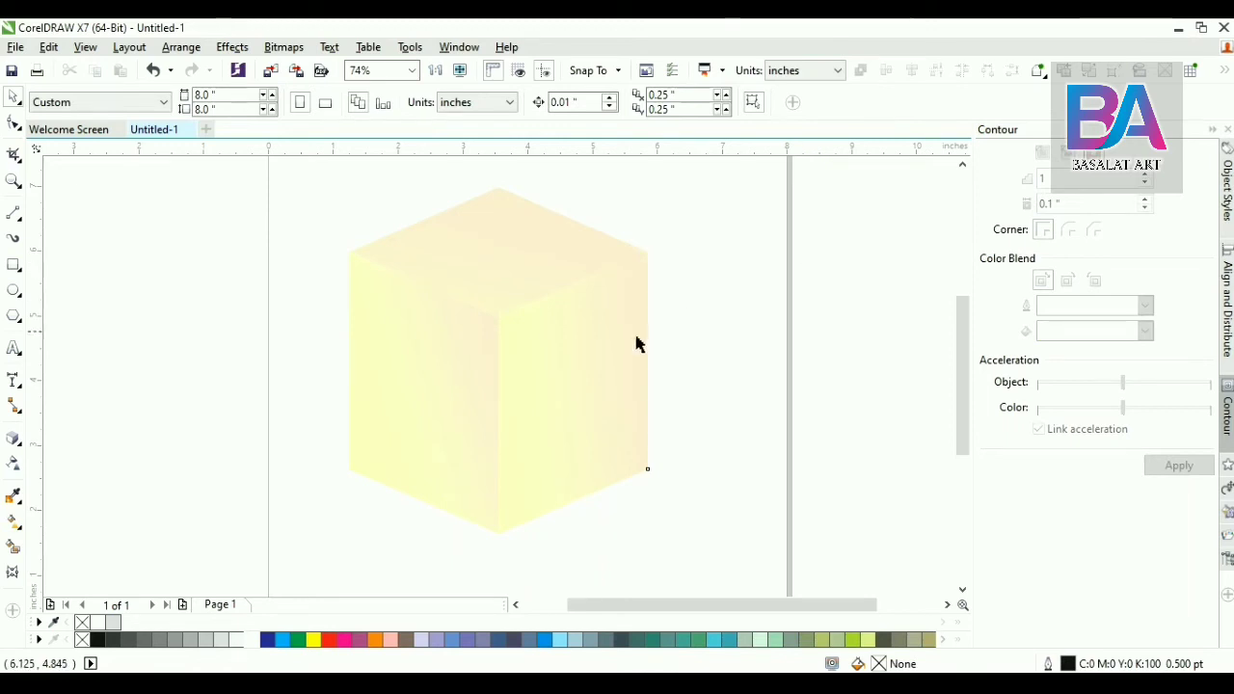
Step: Add the artistic text "3D" beside the cube and enlarge it to about 175 pt
{"action": "key", "text": "F8"}
{"action": "left_click", "coordinate": [283, 384]}
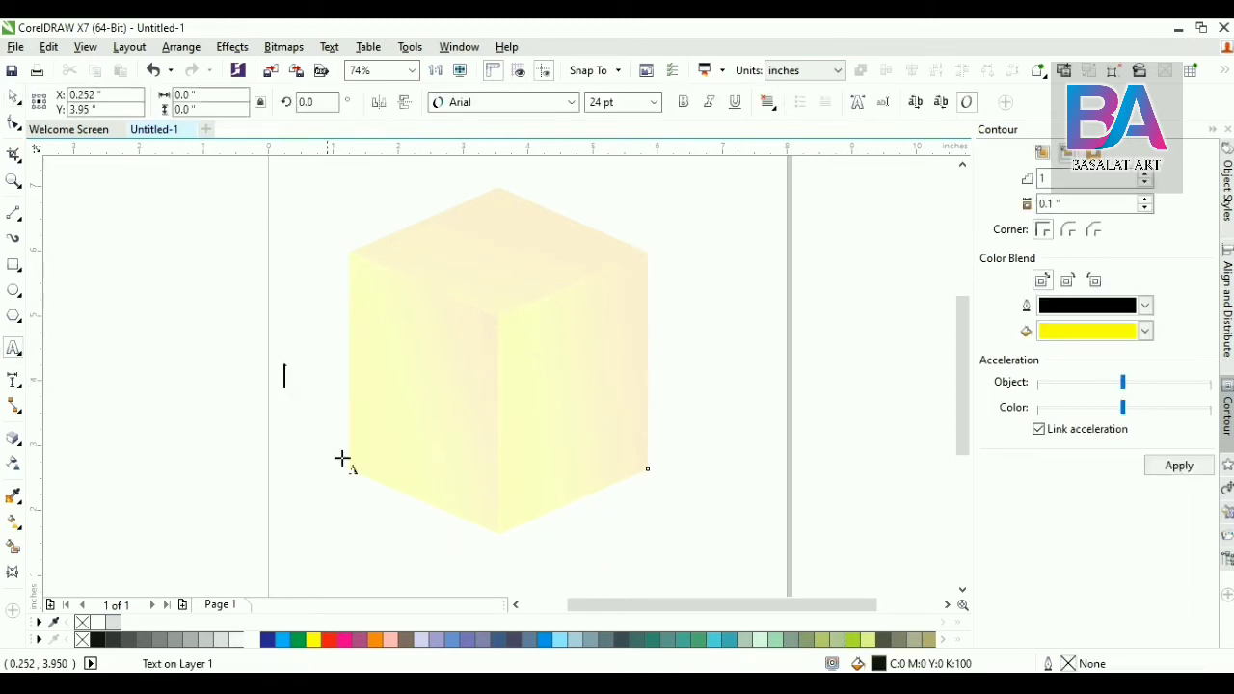
{"action": "type", "text": "3d"}
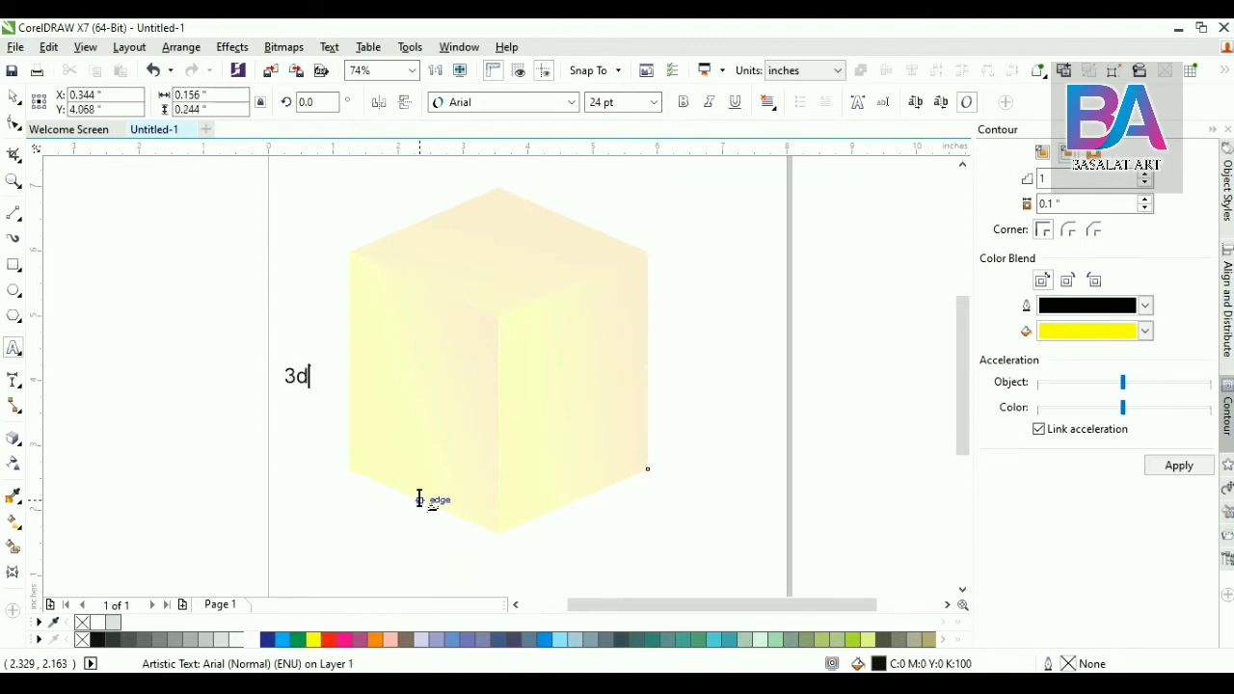
{"action": "key", "text": "BackSpace"}
{"action": "key", "text": "ctrl+space"}
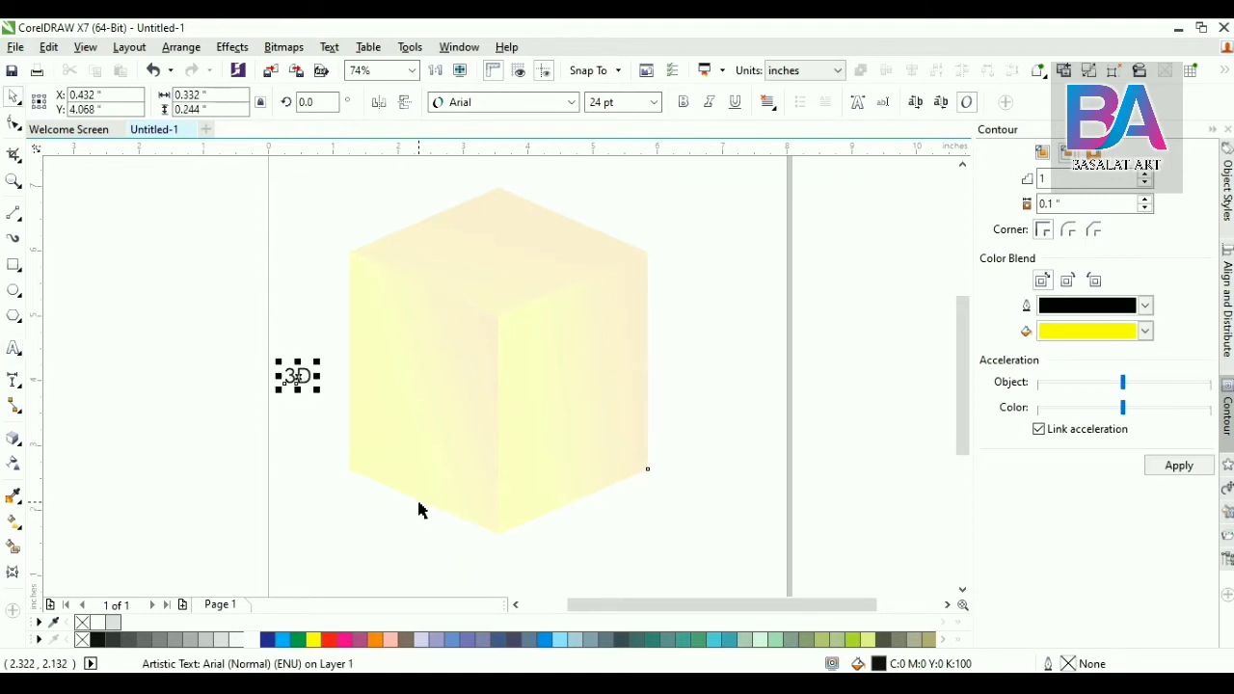
{"action": "left_click_drag", "start_coordinate": [324, 374], "coordinate": [498, 209]}
Step: Set the 3D text's font to Impact, then position it over the cube and enlarge it to about 287 pt
{"action": "left_click", "coordinate": [570, 105]}
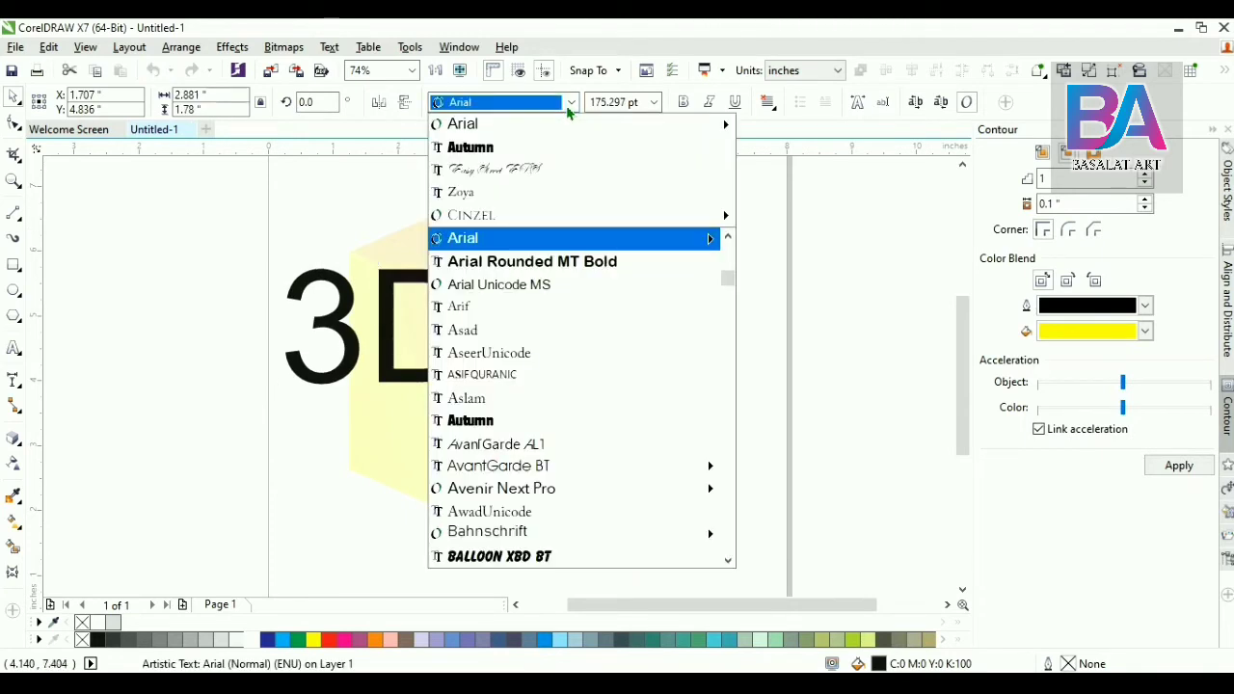
{"action": "type", "text": "Impact"}
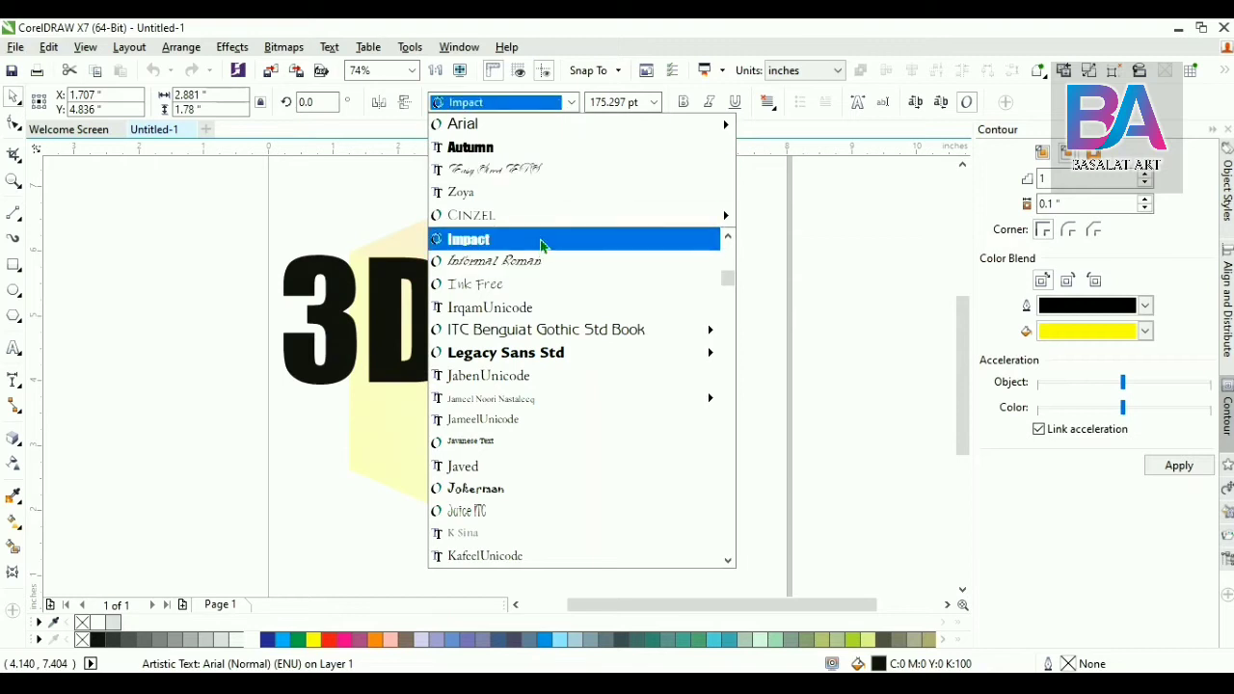
{"action": "left_click", "coordinate": [543, 241]}
{"action": "left_click_drag", "start_coordinate": [445, 316], "coordinate": [513, 350]}
{"action": "left_click_drag", "start_coordinate": [524, 427], "coordinate": [621, 524]}
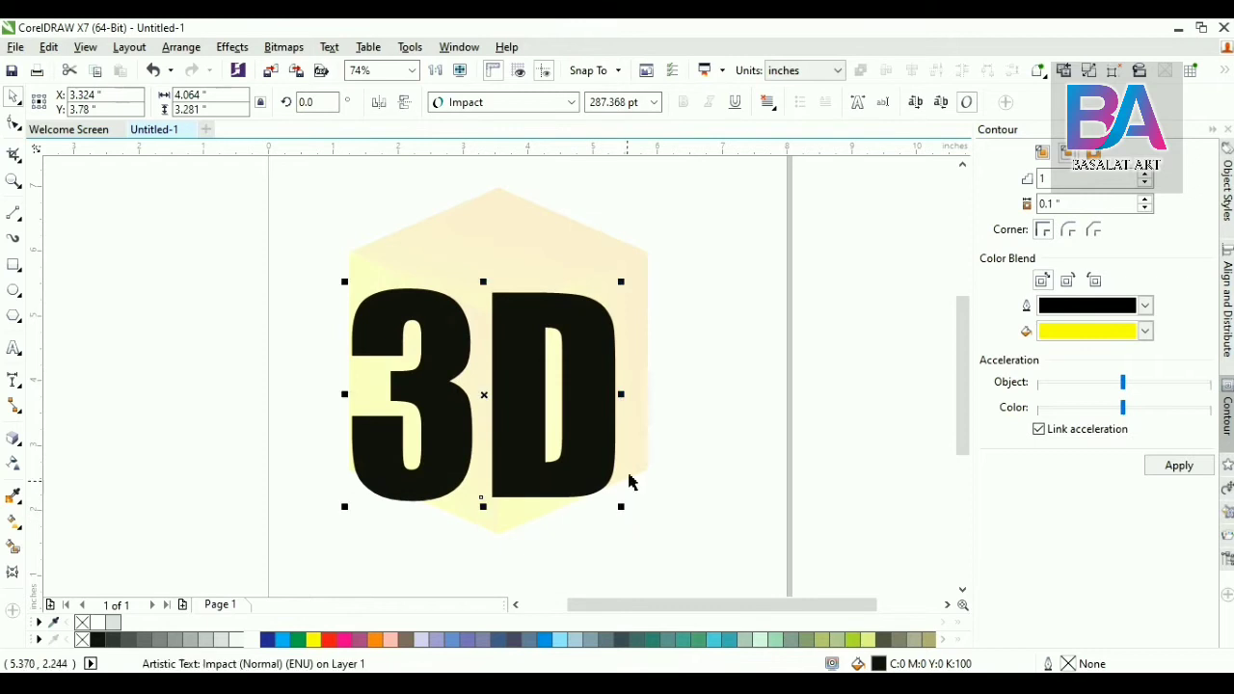
{"action": "left_click", "coordinate": [762, 377]}
{"action": "left_click", "coordinate": [555, 312]}
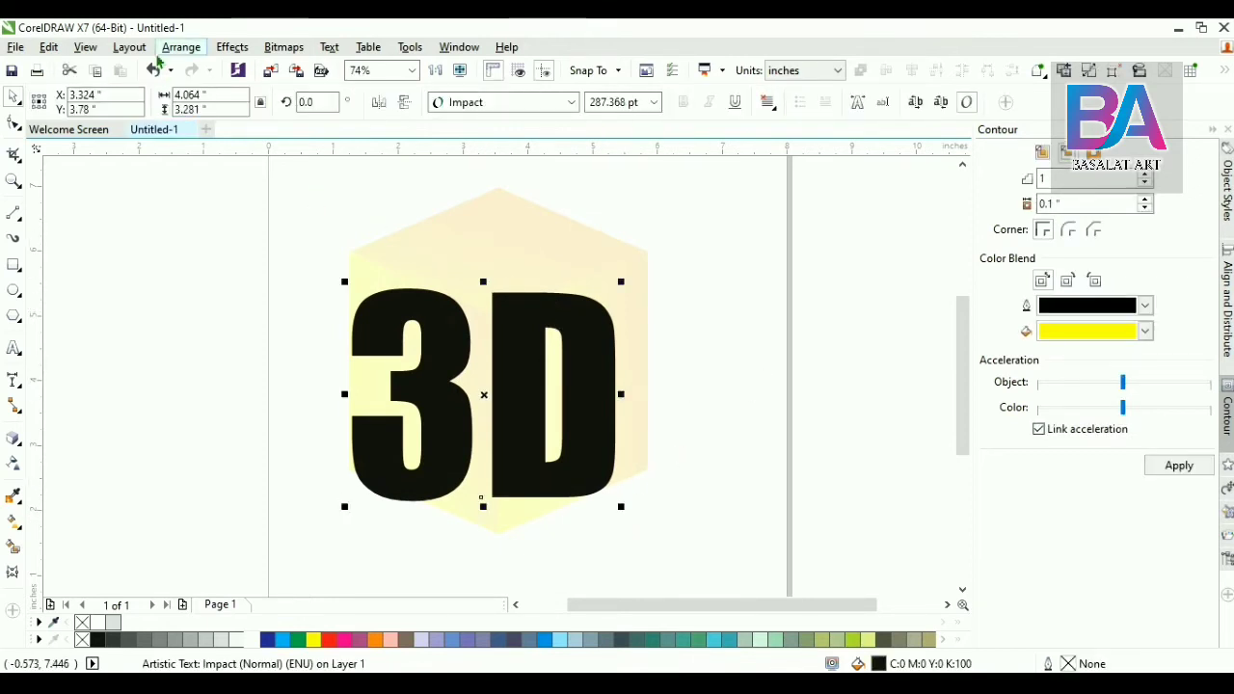
{"action": "left_click", "coordinate": [180, 47]}
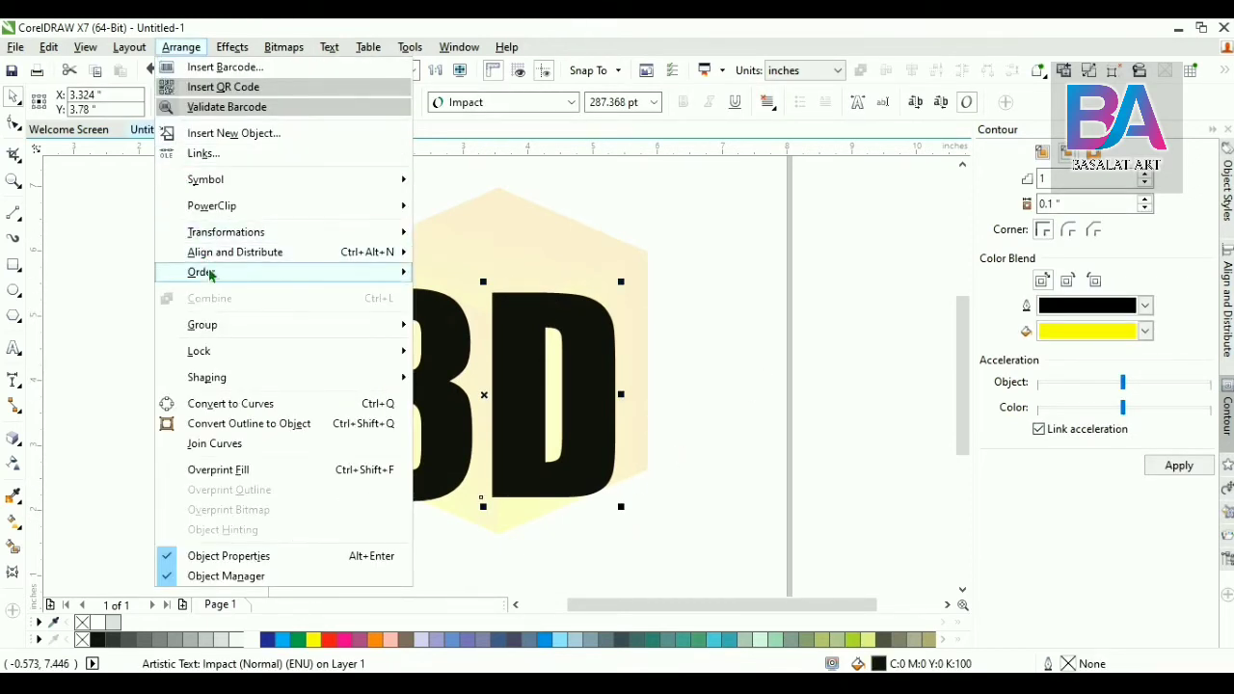
{"action": "mouse_move", "coordinate": [213, 382]}
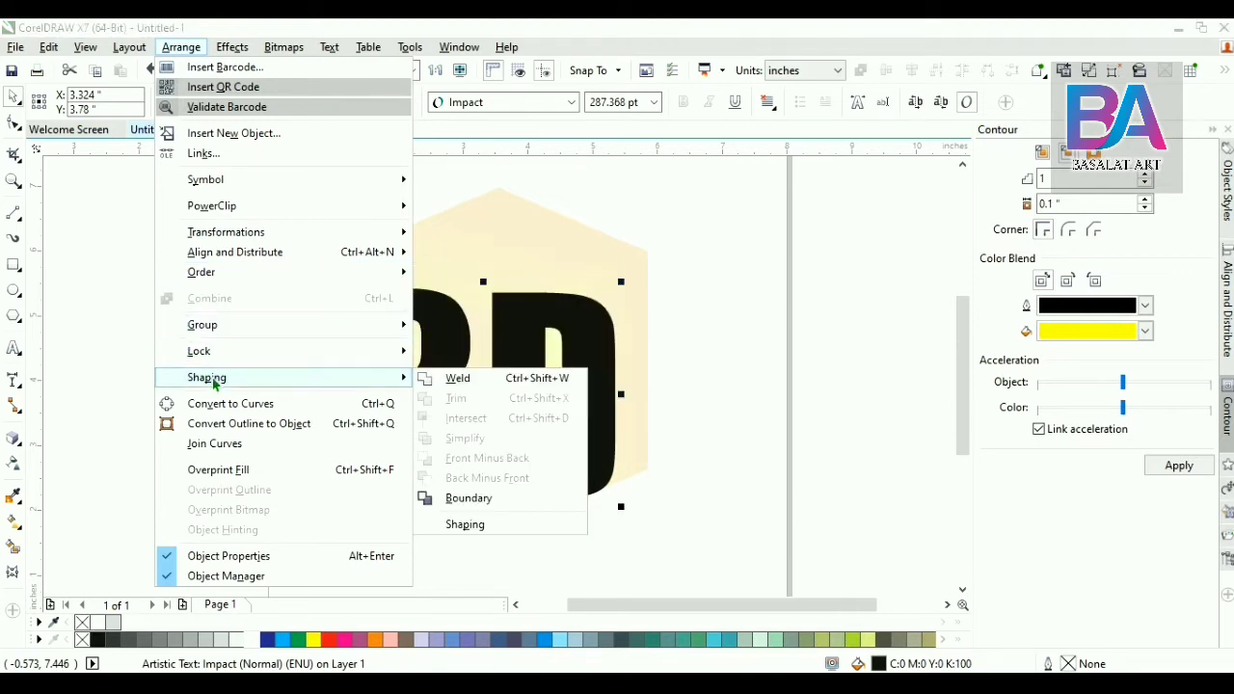
{"action": "mouse_move", "coordinate": [381, 323]}
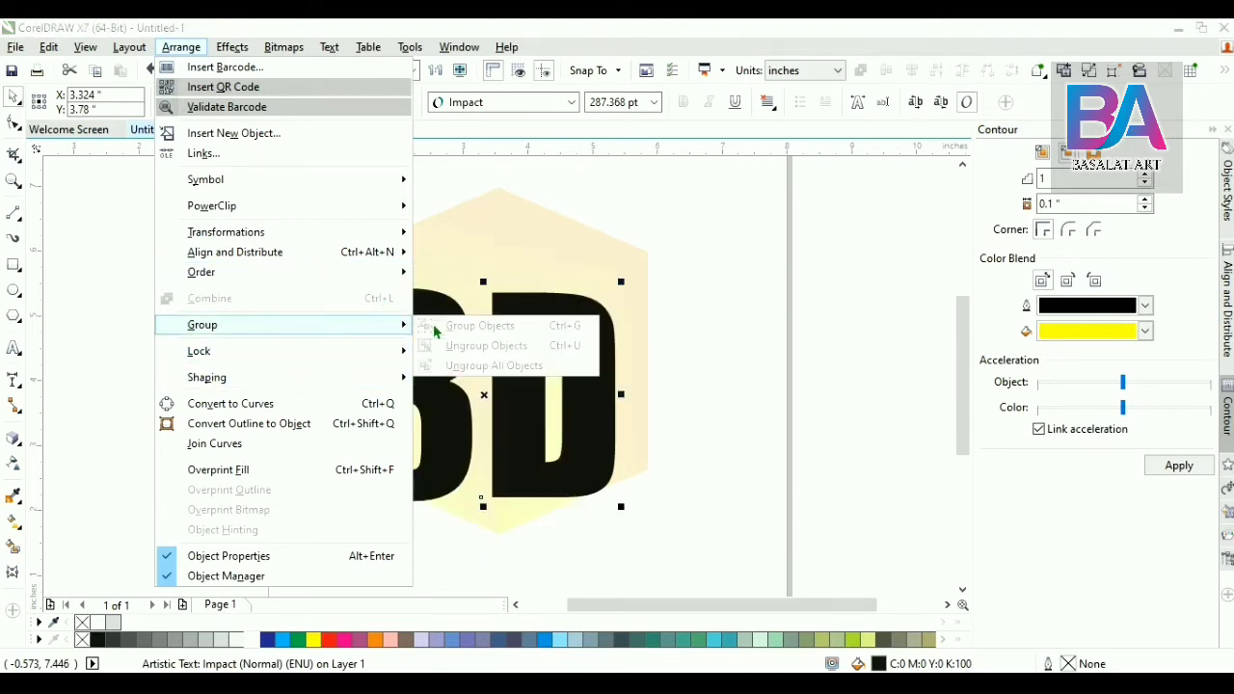
{"action": "left_click", "coordinate": [507, 359]}
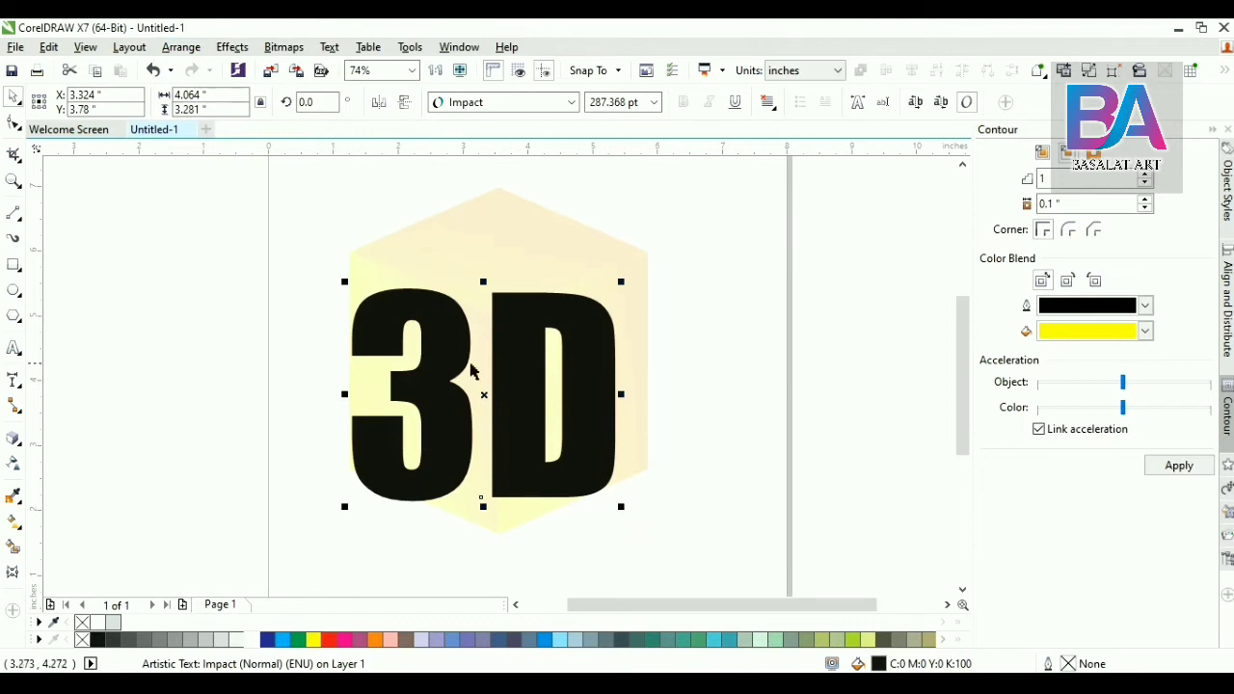
Step: Break the 3D text apart into separate letters and move the D about 0.33 inches right on the cube
{"action": "key", "text": "Escape"}
{"action": "left_click", "coordinate": [444, 329]}
{"action": "left_click", "coordinate": [445, 330], "text": "ctrl"}
{"action": "left_click", "coordinate": [724, 308]}
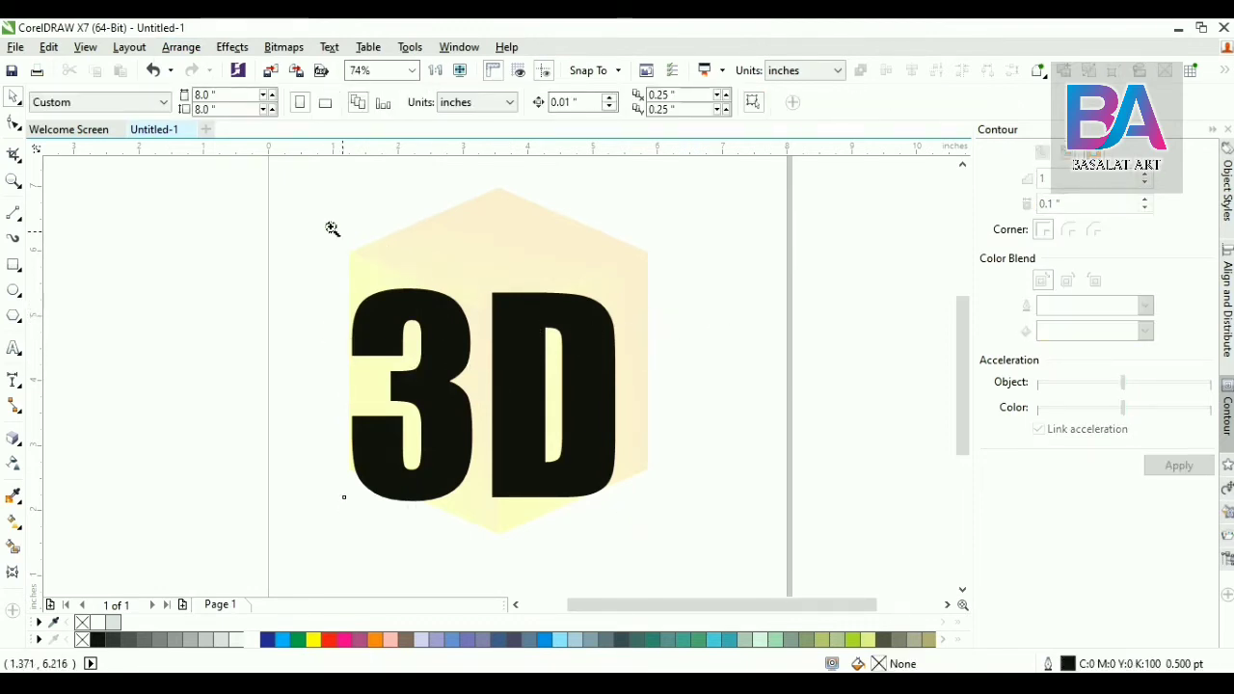
{"action": "left_click_drag", "start_coordinate": [283, 202], "coordinate": [764, 538]}
{"action": "left_click", "coordinate": [509, 295], "text": "ctrl"}
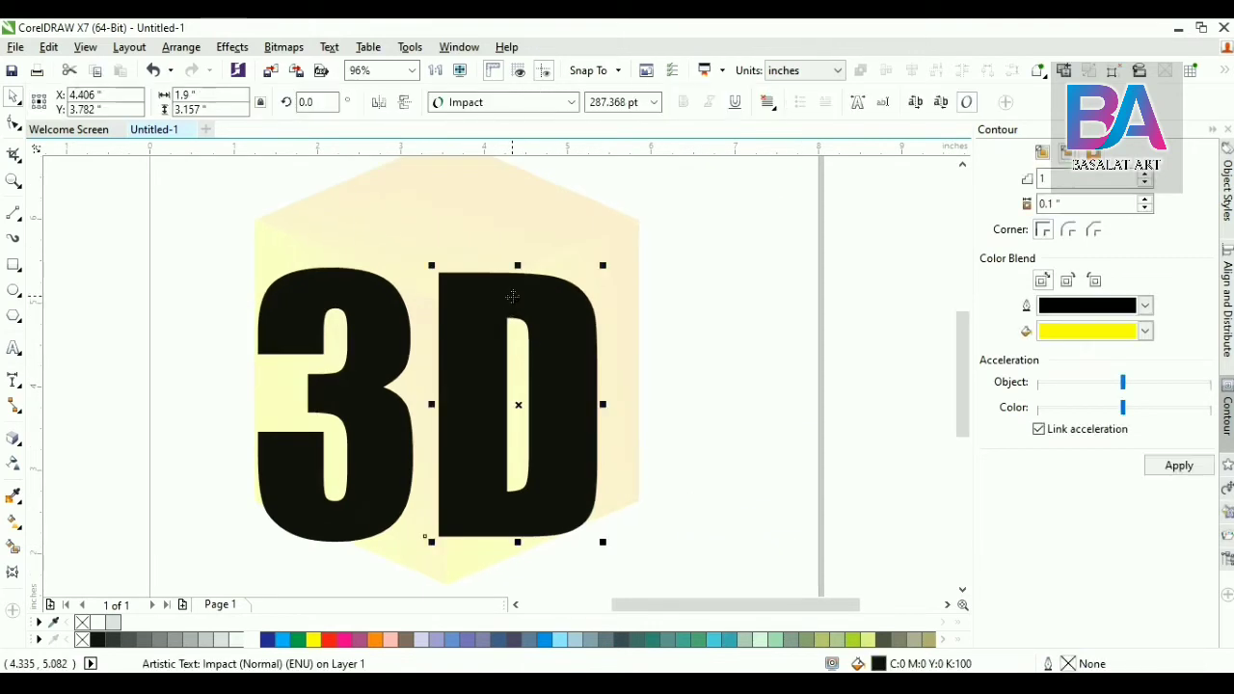
{"action": "left_click_drag", "start_coordinate": [509, 294], "coordinate": [539, 300]}
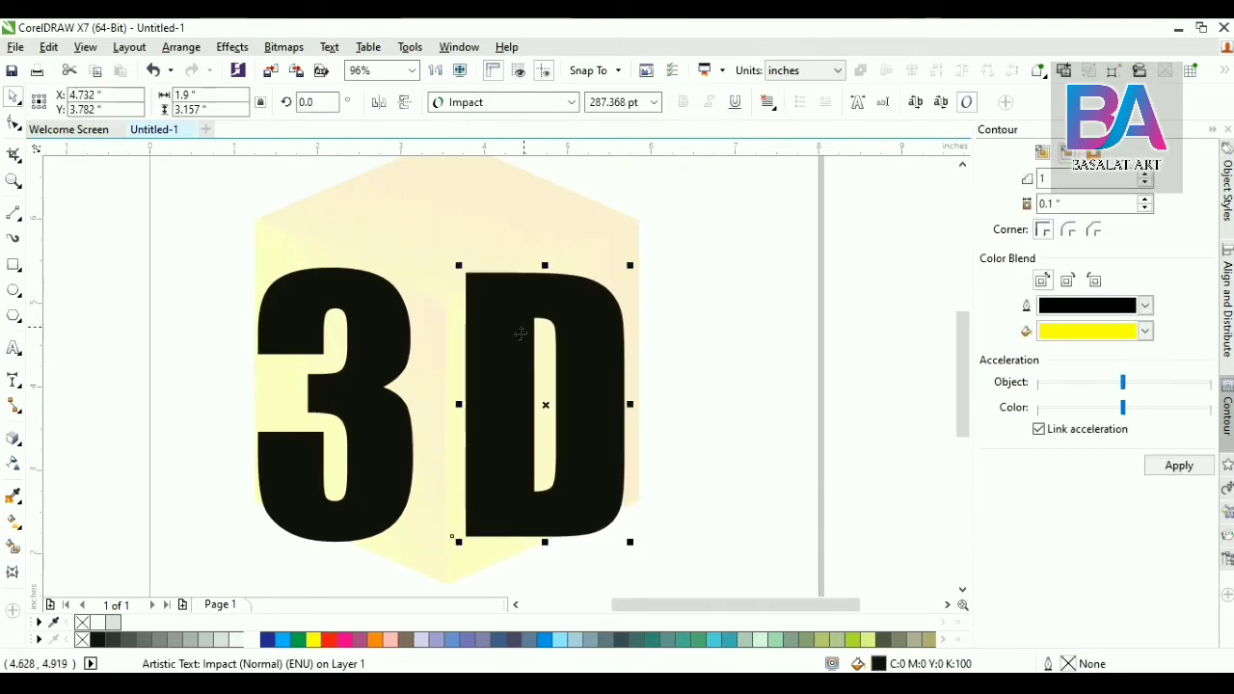
Step: Add perspective to the D and slant its corners to follow the upper and lower edges of the cube's right face
{"action": "left_click", "coordinate": [181, 47]}
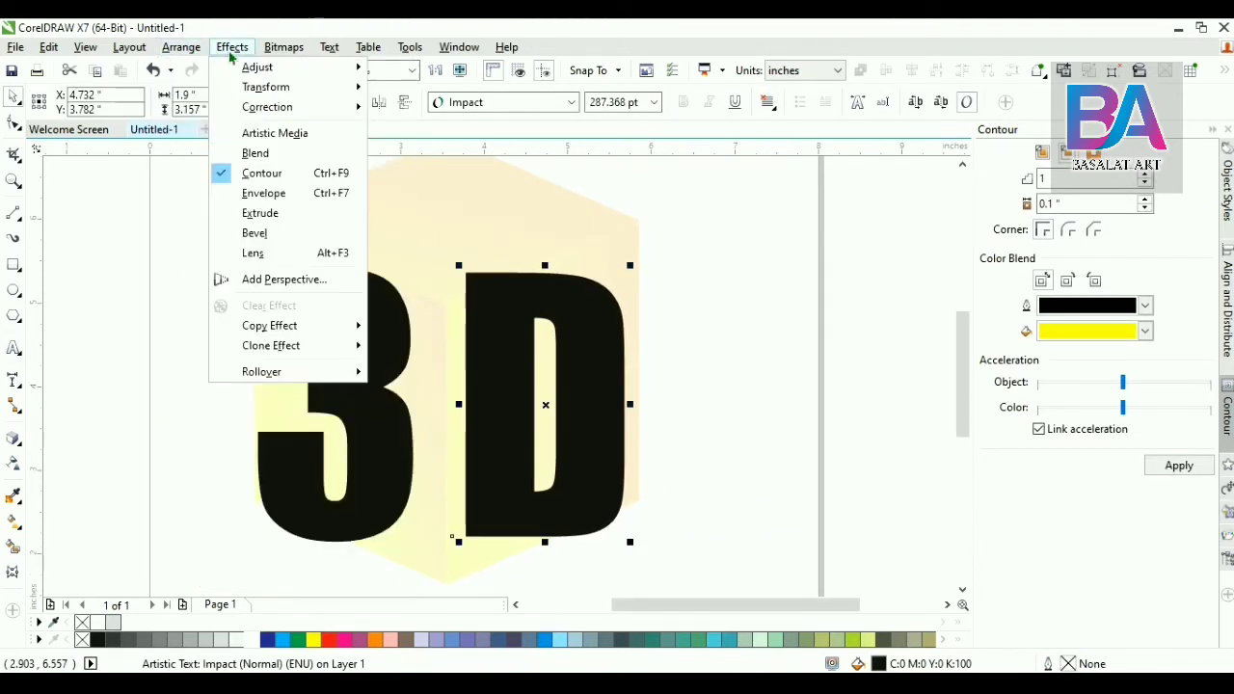
{"action": "left_click", "coordinate": [269, 282]}
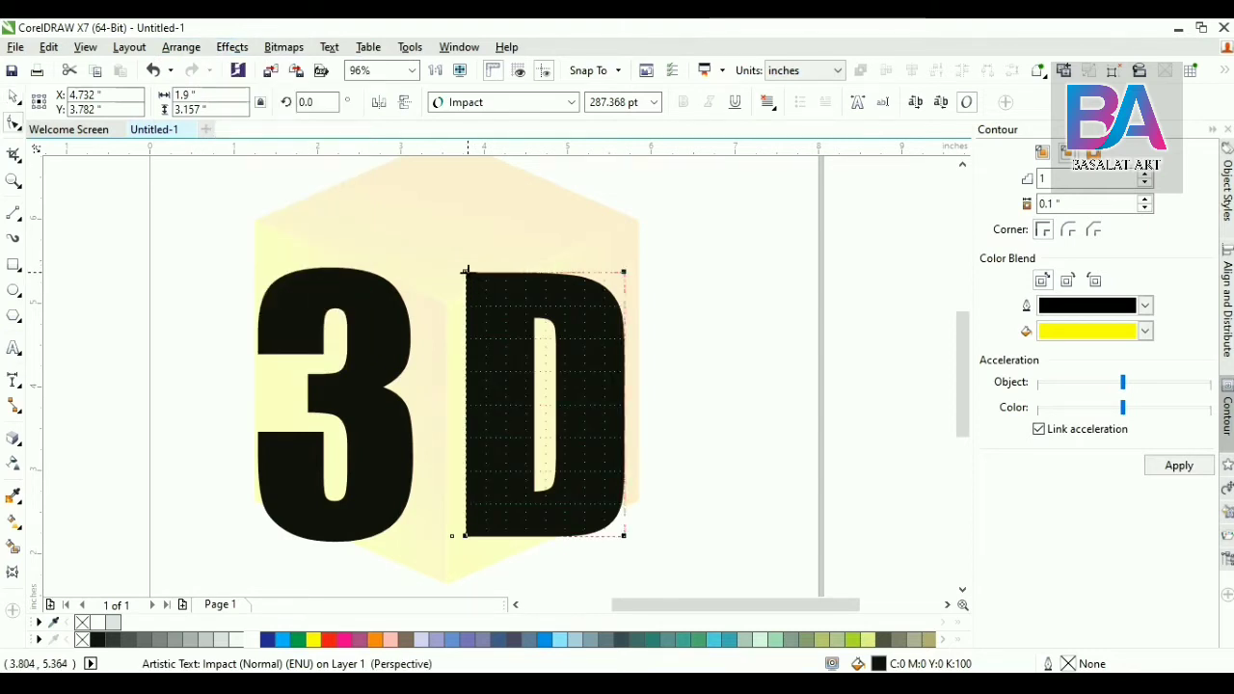
{"action": "left_click_drag", "start_coordinate": [466, 272], "coordinate": [465, 312]}
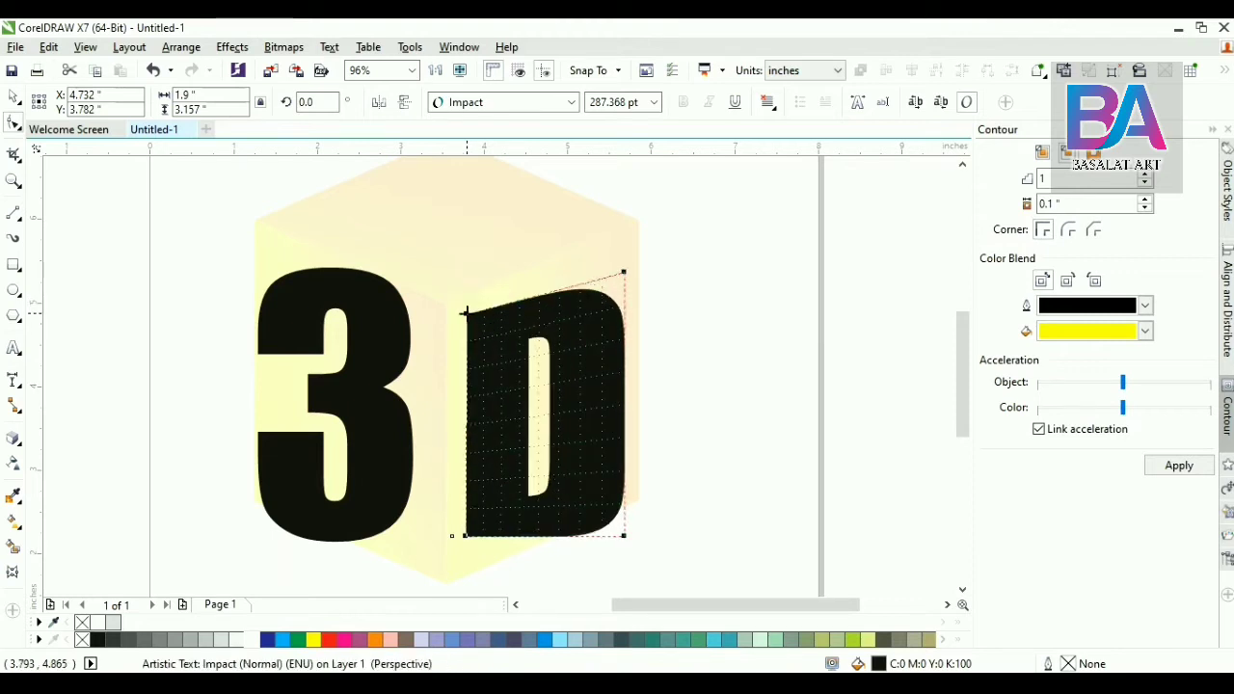
{"action": "left_click_drag", "start_coordinate": [627, 273], "coordinate": [624, 249]}
{"action": "left_click_drag", "start_coordinate": [627, 537], "coordinate": [629, 497]}
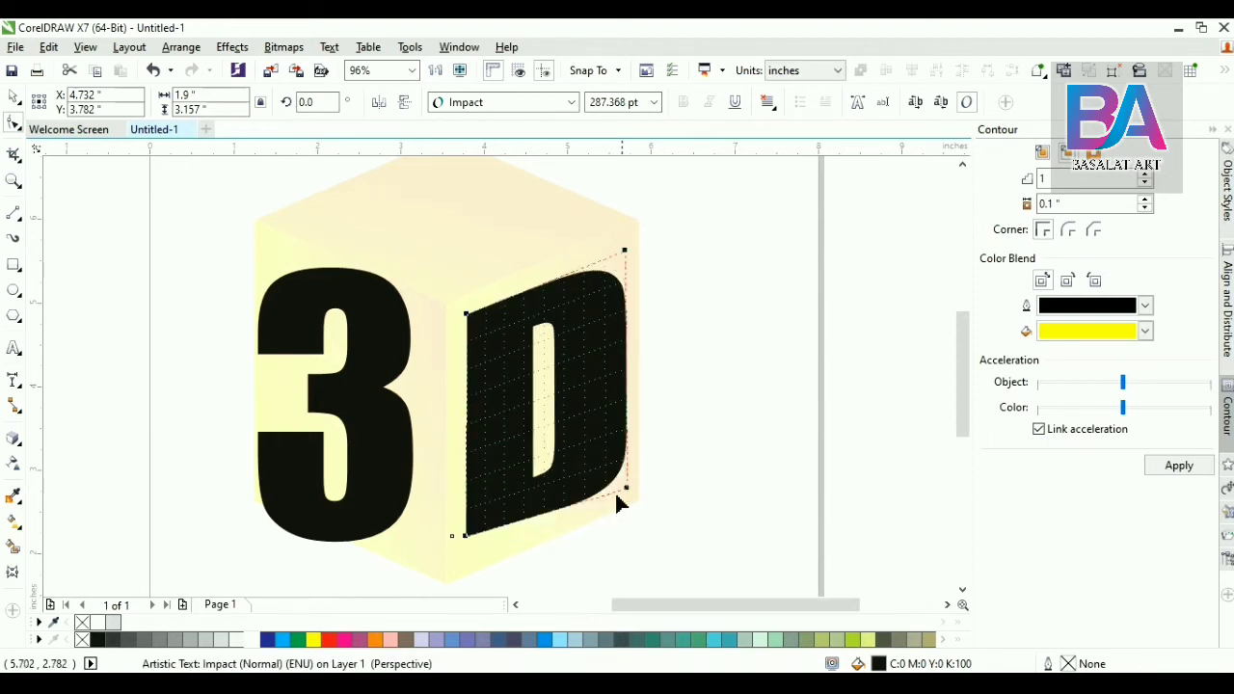
{"action": "left_click_drag", "start_coordinate": [467, 537], "coordinate": [468, 559]}
{"action": "key", "text": "space"}
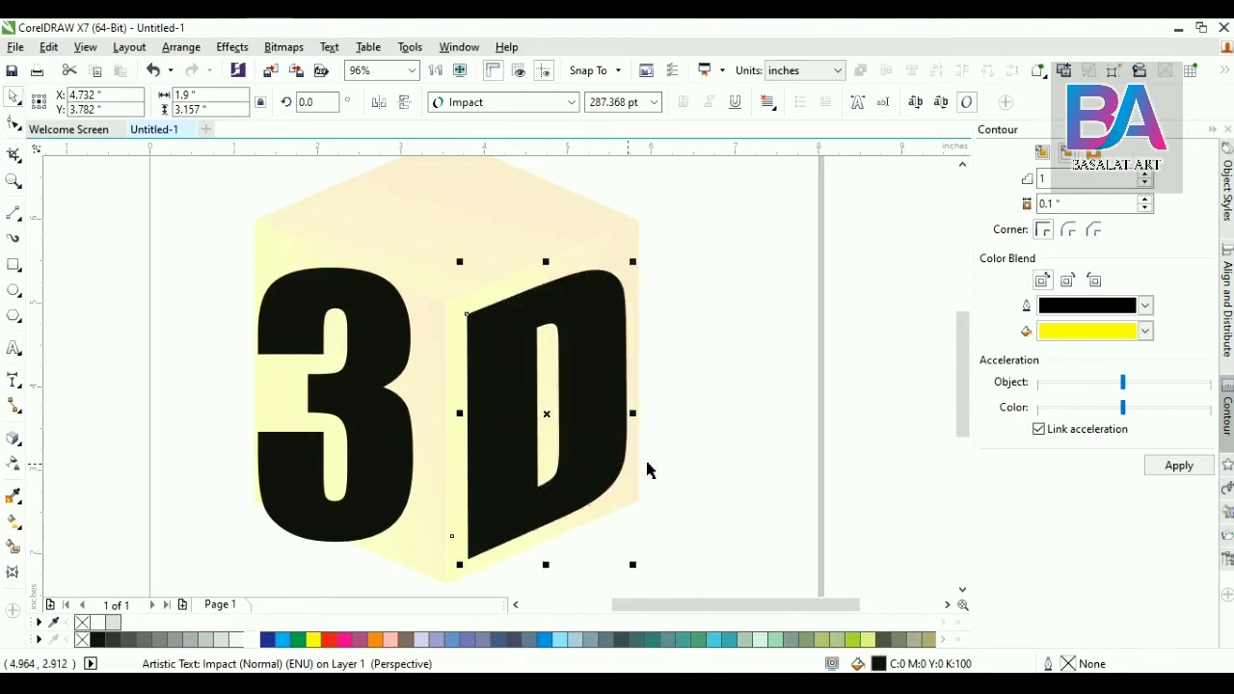
Step: Add perspective to the 3 and slant its corners to follow the upper and lower edges of the cube's left face
{"action": "left_click", "coordinate": [733, 446]}
{"action": "left_click", "coordinate": [413, 355]}
{"action": "key", "text": "space"}
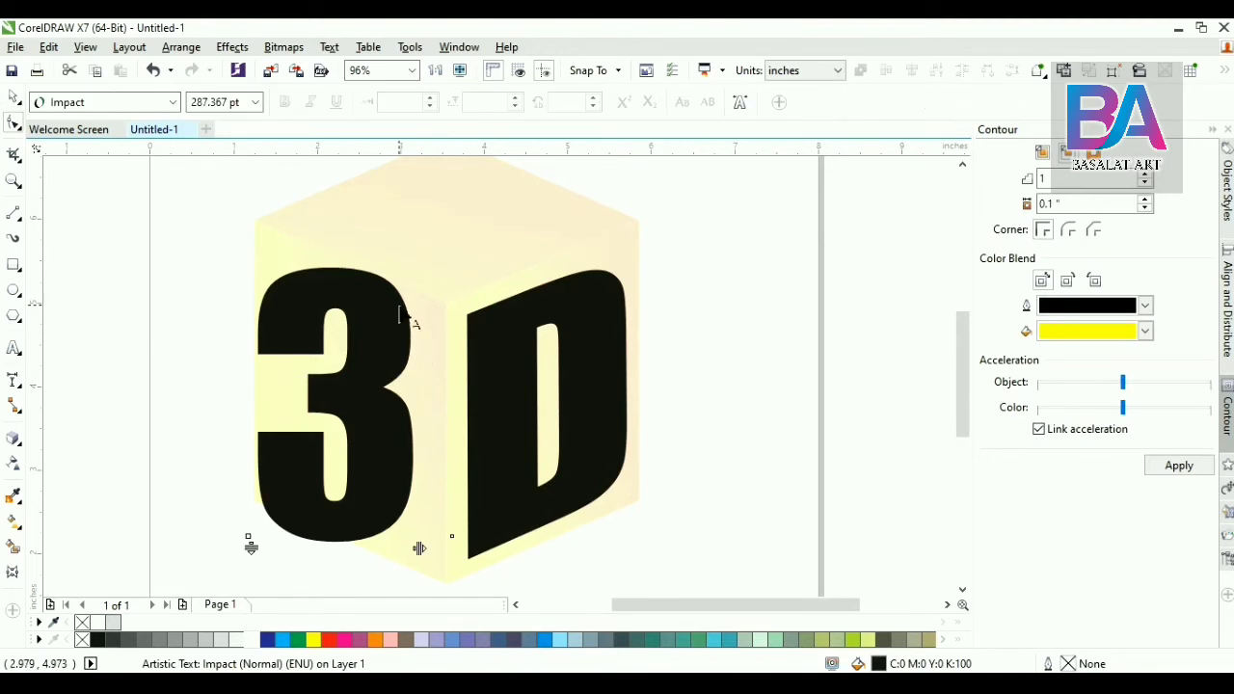
{"action": "key", "text": "space"}
{"action": "left_click", "coordinate": [233, 46]}
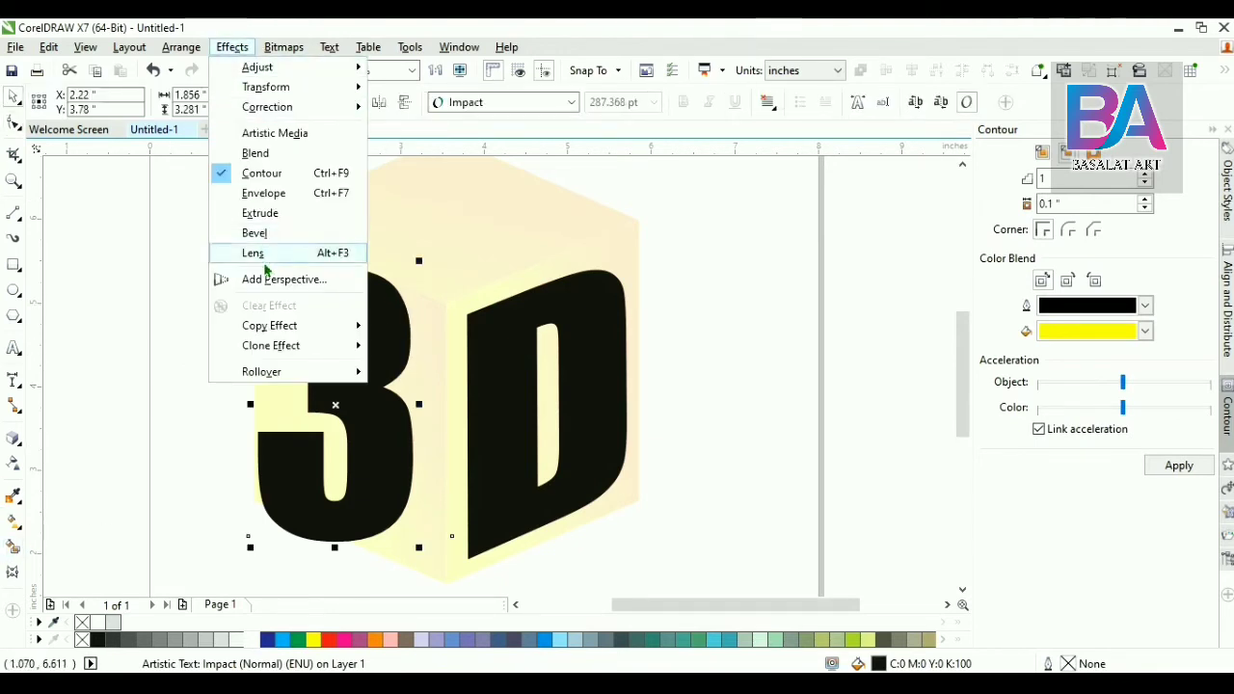
{"action": "left_click", "coordinate": [280, 279]}
{"action": "left_click_drag", "start_coordinate": [414, 268], "coordinate": [411, 314]}
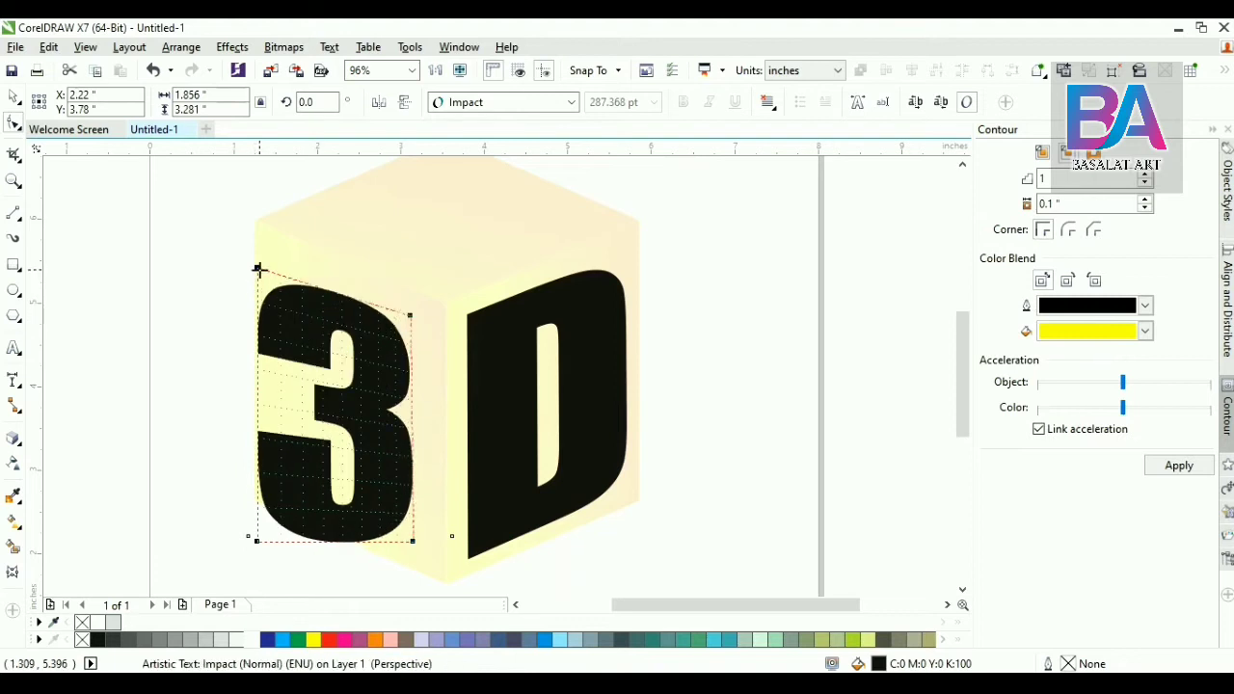
{"action": "left_click_drag", "start_coordinate": [258, 270], "coordinate": [257, 260]}
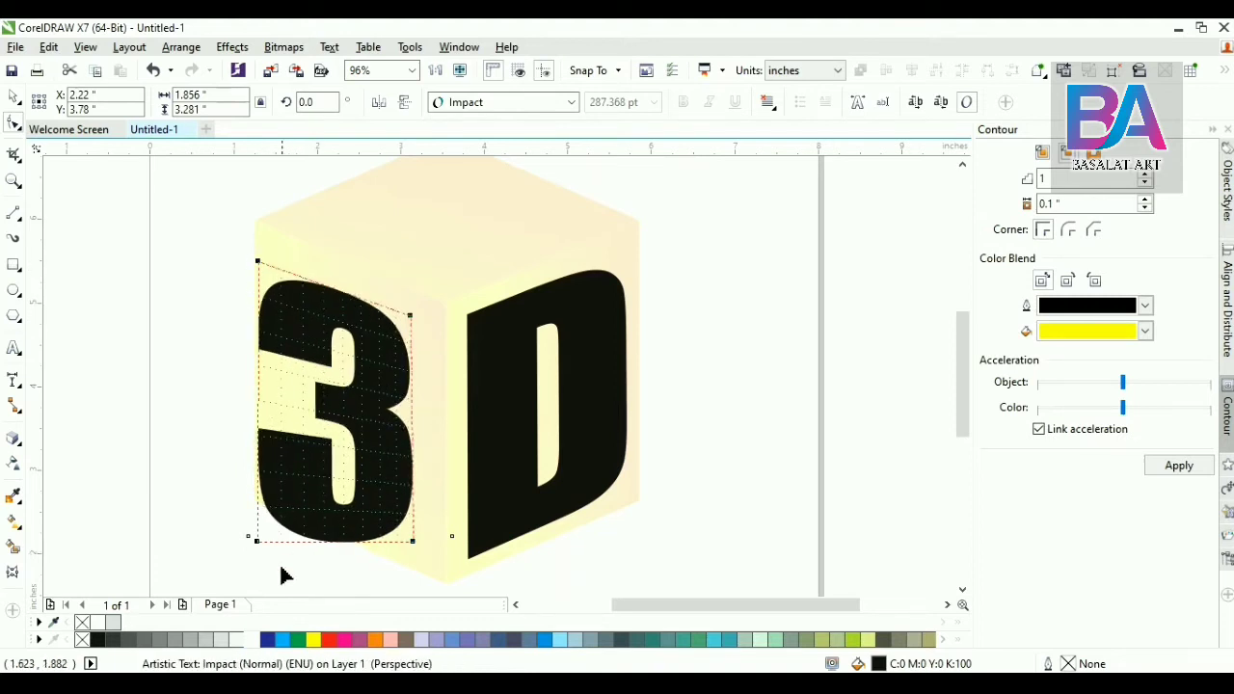
{"action": "left_click_drag", "start_coordinate": [258, 542], "coordinate": [261, 494]}
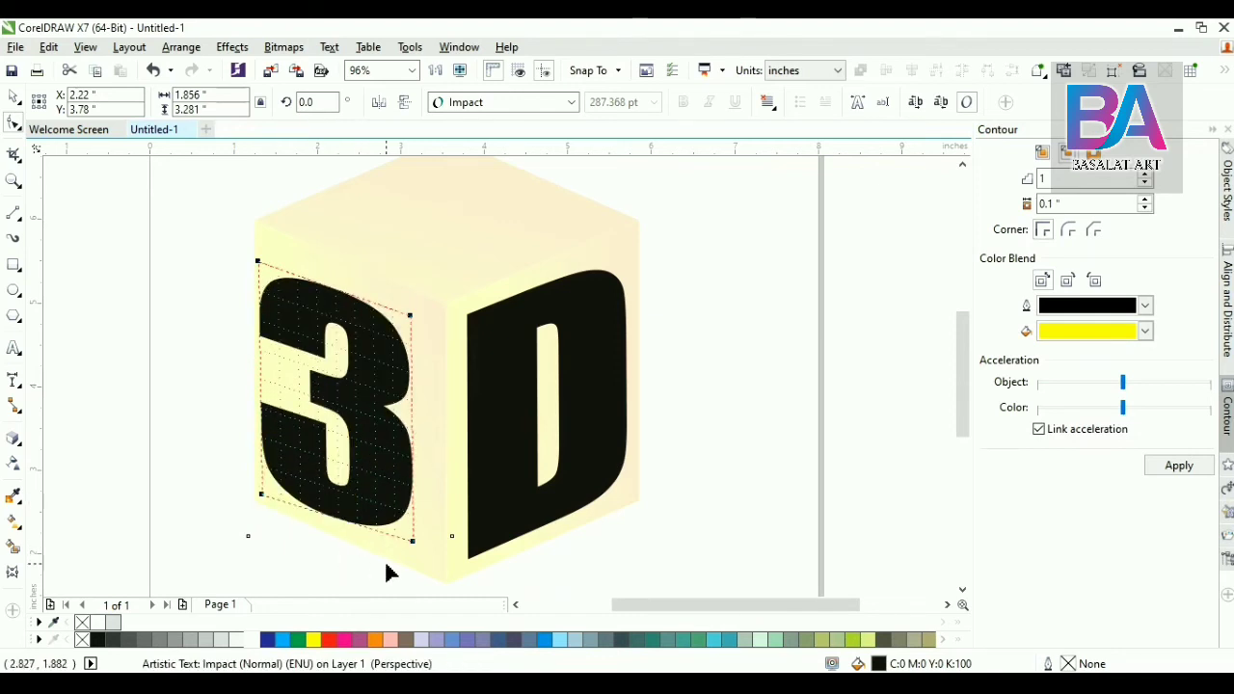
{"action": "key", "text": "space"}
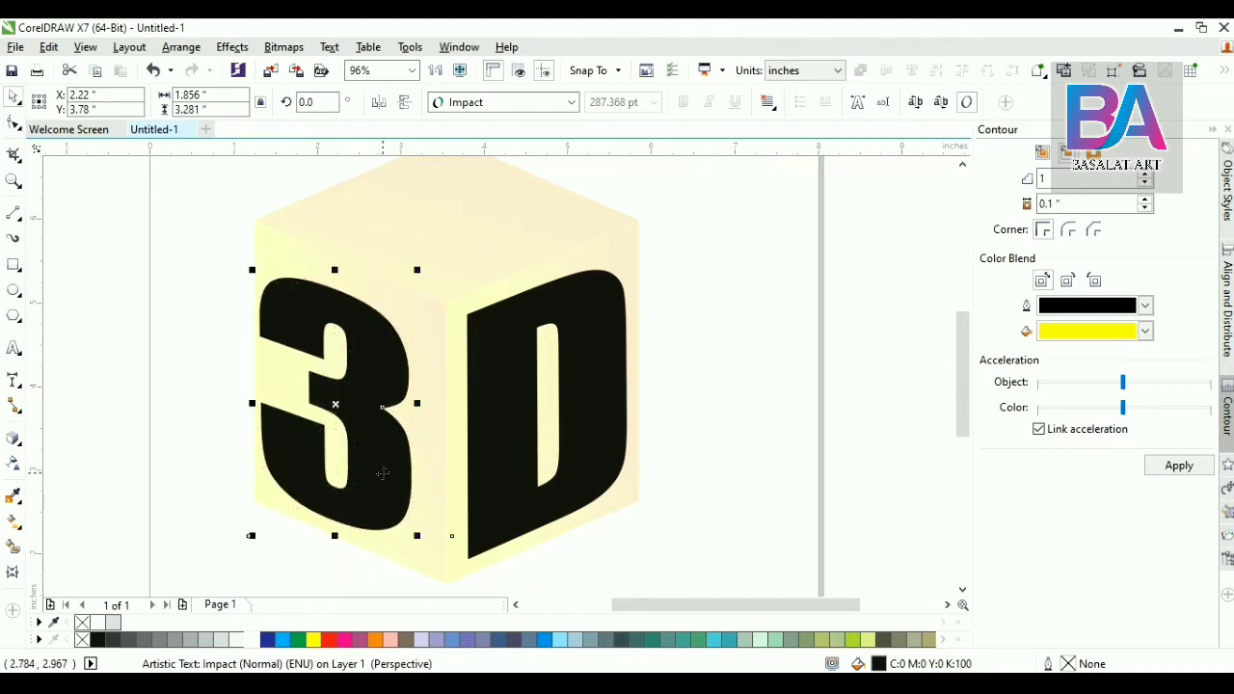
Step: Shift the 3 slightly right within the left face, lowering its upper-right and raising its lower-left perspective corner
{"action": "left_click_drag", "start_coordinate": [410, 453], "coordinate": [423, 453]}
{"action": "key", "text": "space"}
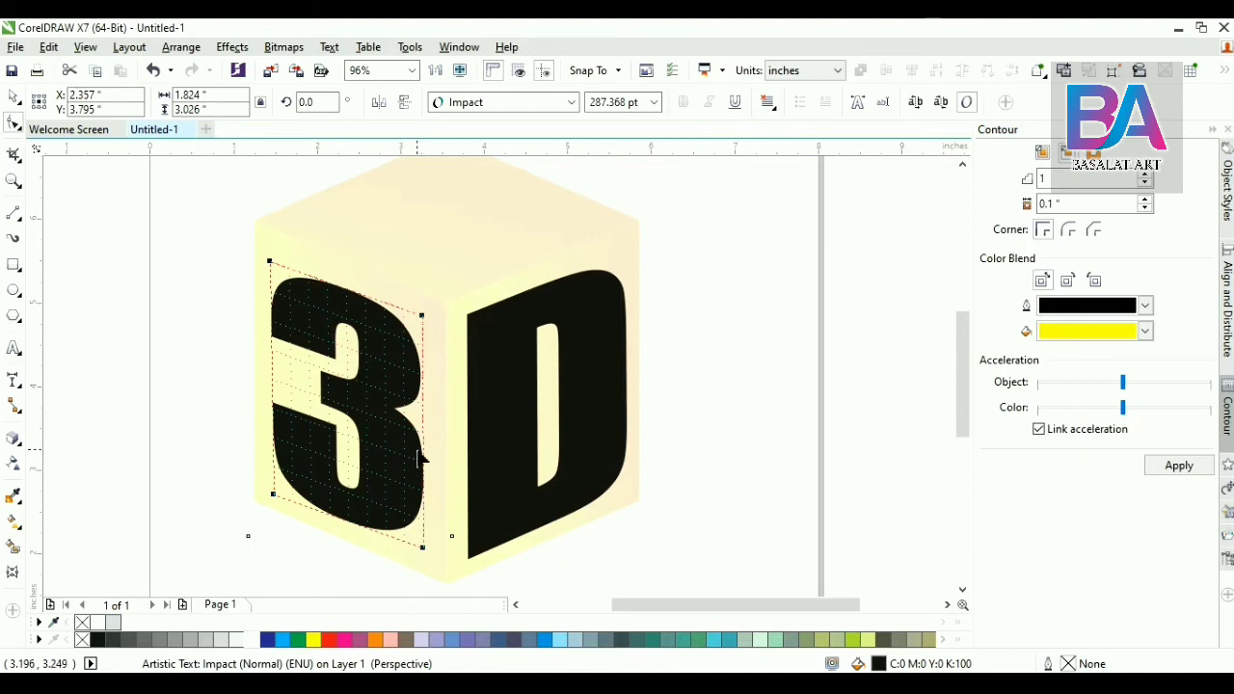
{"action": "left_click_drag", "start_coordinate": [424, 315], "coordinate": [421, 331]}
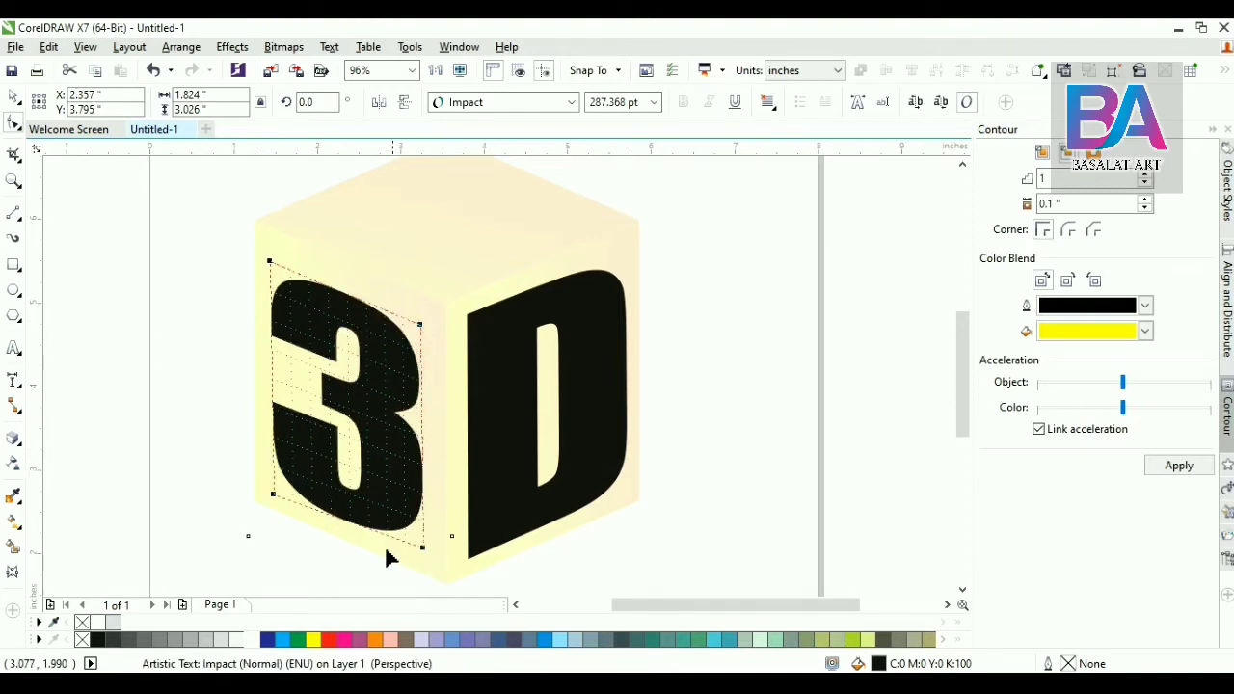
{"action": "left_click_drag", "start_coordinate": [270, 495], "coordinate": [269, 488]}
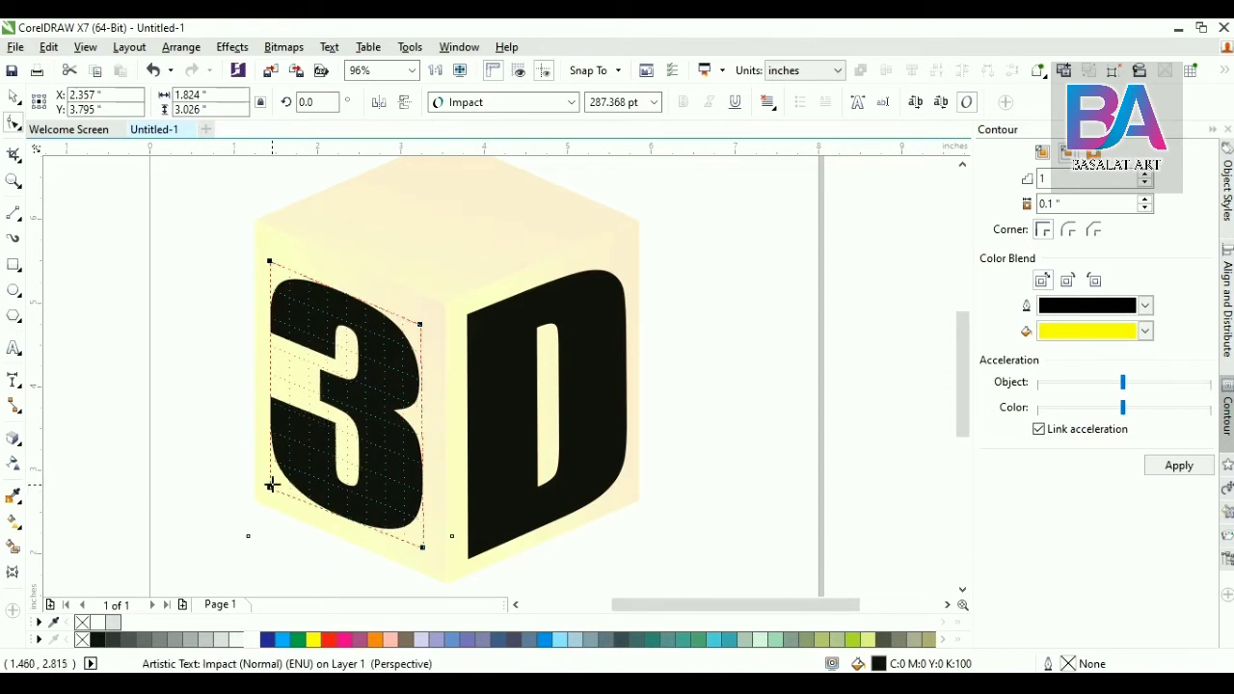
{"action": "key", "text": "space"}
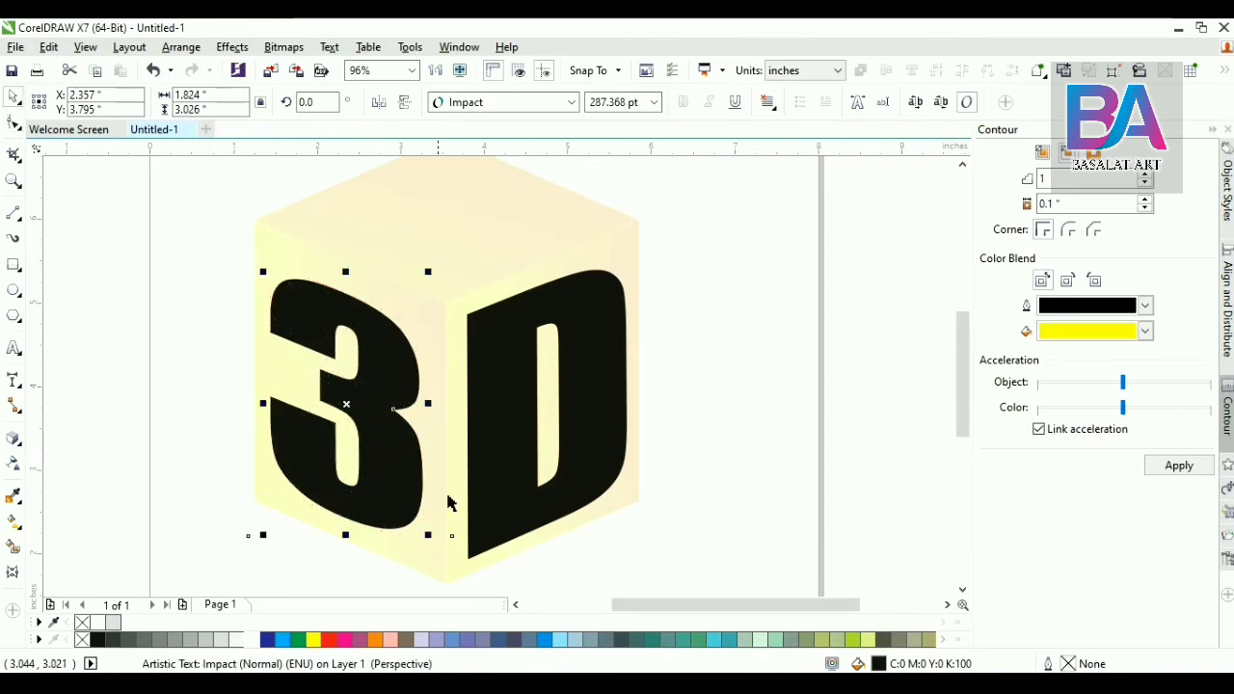
Step: Undo the downward shift of the 3 and raise its upper perspective corners slightly
{"action": "left_click", "coordinate": [493, 510], "text": "shift"}
{"action": "key", "text": "ctrl+z"}
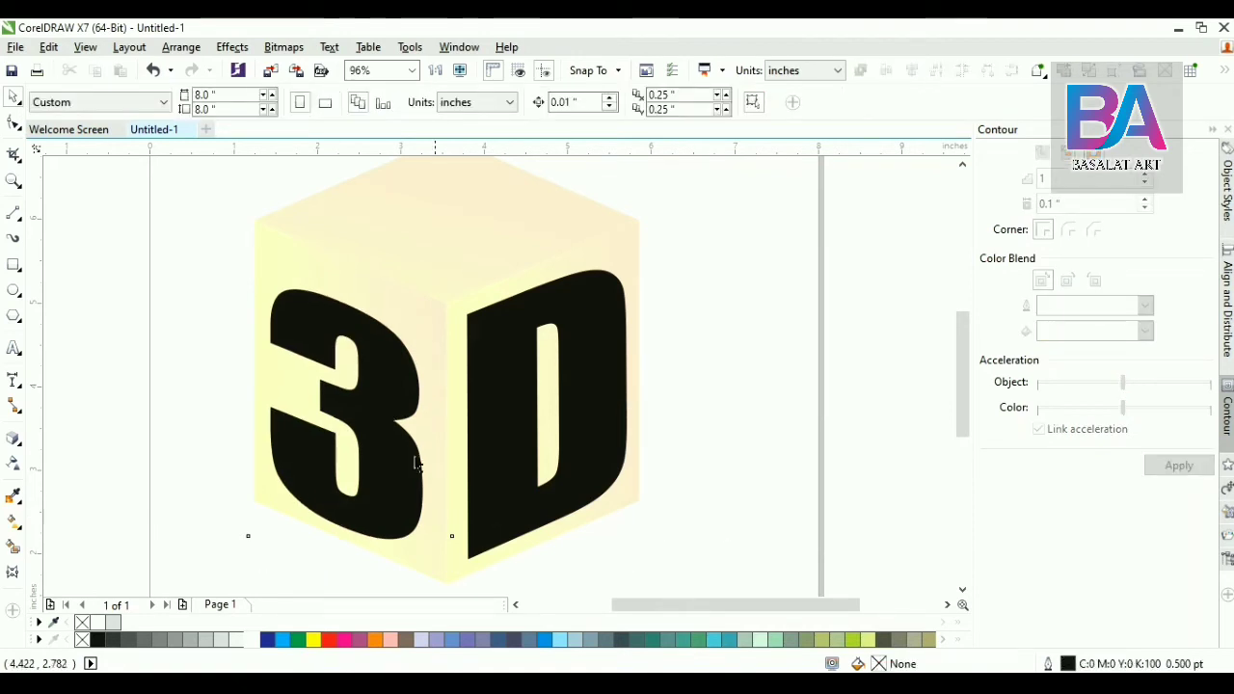
{"action": "left_click", "coordinate": [375, 306]}
{"action": "key", "text": "space"}
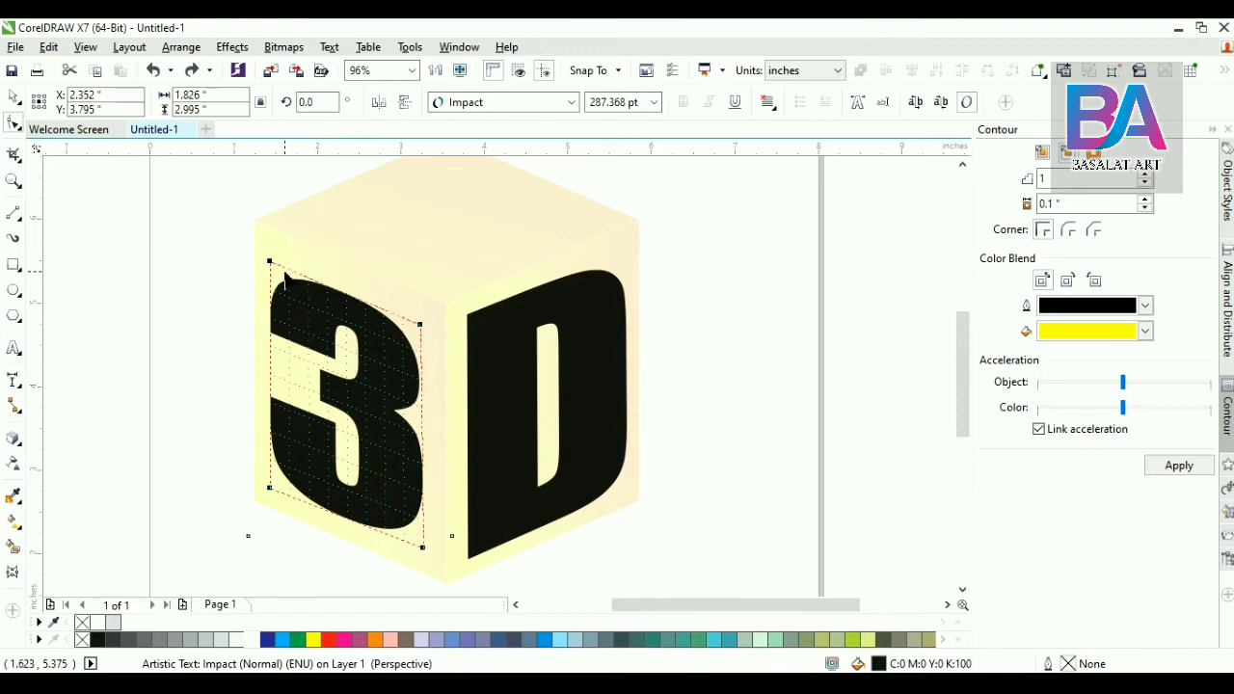
{"action": "left_click_drag", "start_coordinate": [273, 260], "coordinate": [273, 252]}
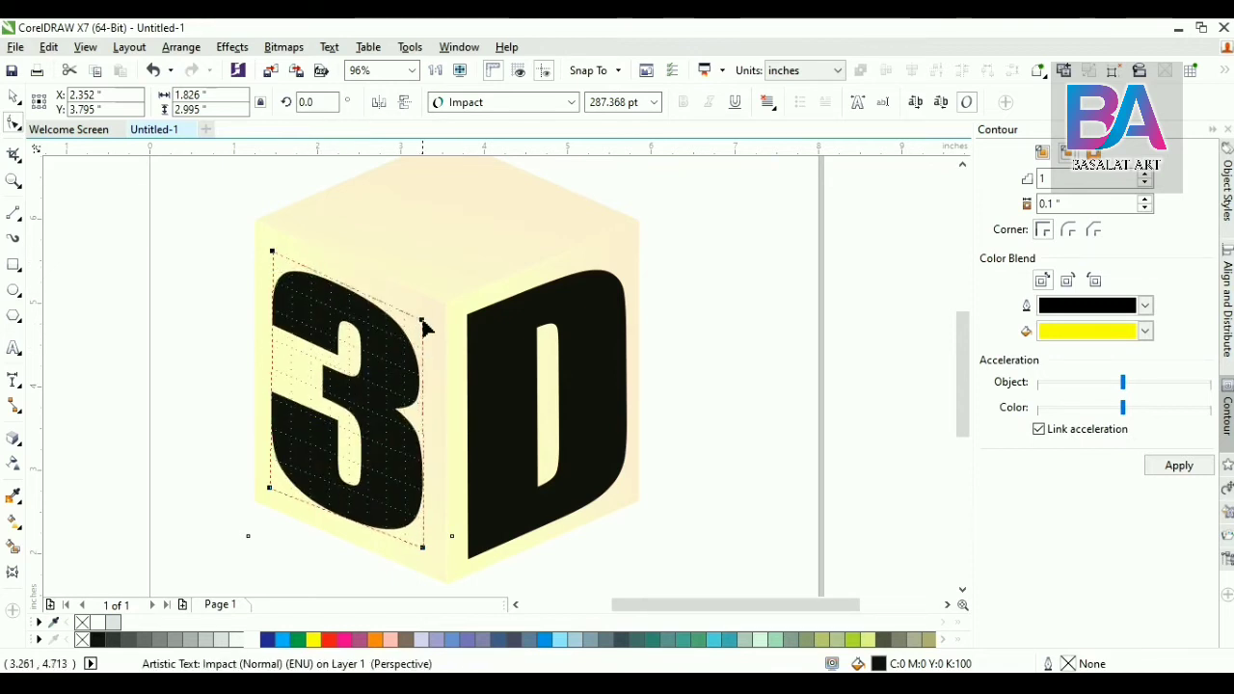
{"action": "left_click_drag", "start_coordinate": [423, 327], "coordinate": [419, 322]}
Step: Pull the D's four perspective corners slightly inward to leave an even margin inside the cube's right face
{"action": "left_click", "coordinate": [486, 499]}
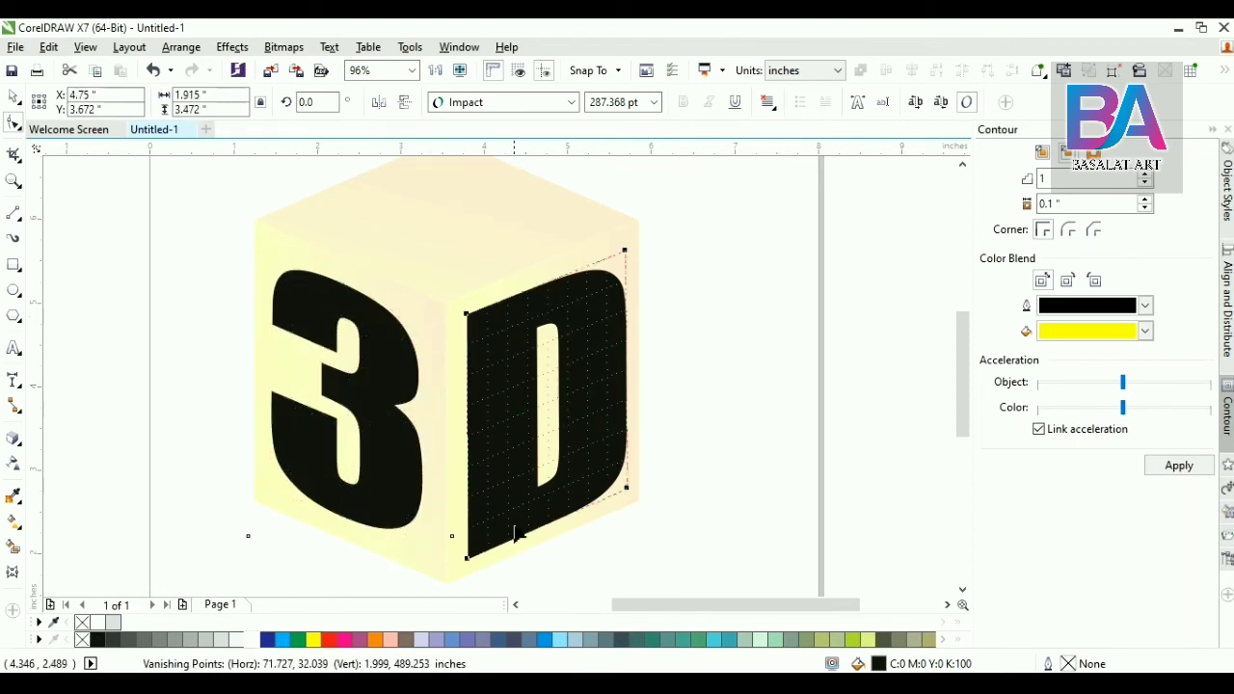
{"action": "left_click_drag", "start_coordinate": [470, 557], "coordinate": [467, 549]}
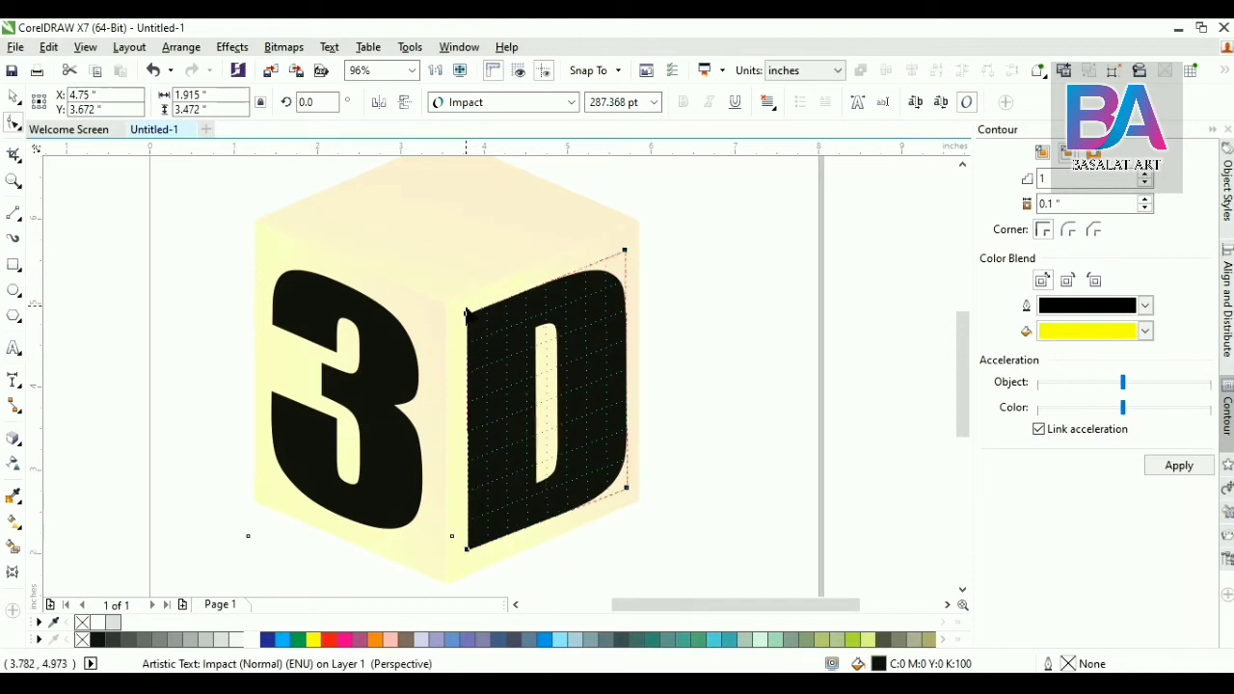
{"action": "left_click_drag", "start_coordinate": [466, 318], "coordinate": [466, 317]}
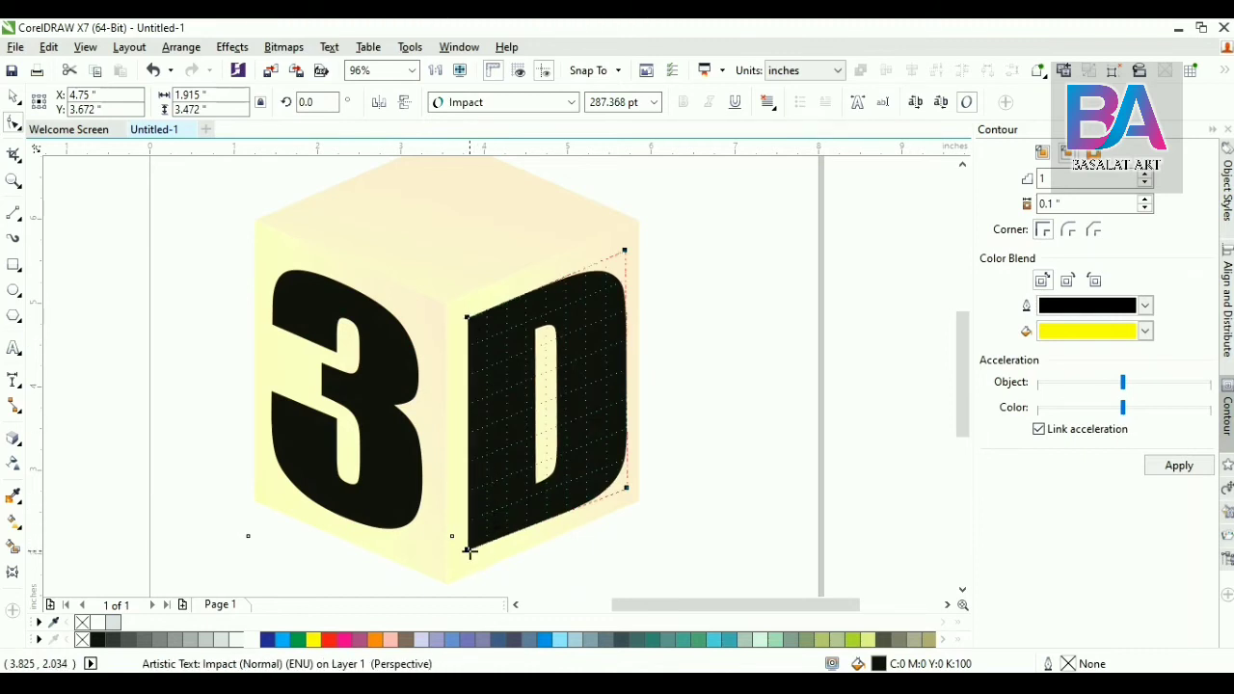
{"action": "key", "text": "space"}
{"action": "key", "text": "space"}
{"action": "left_click_drag", "start_coordinate": [627, 491], "coordinate": [620, 493]}
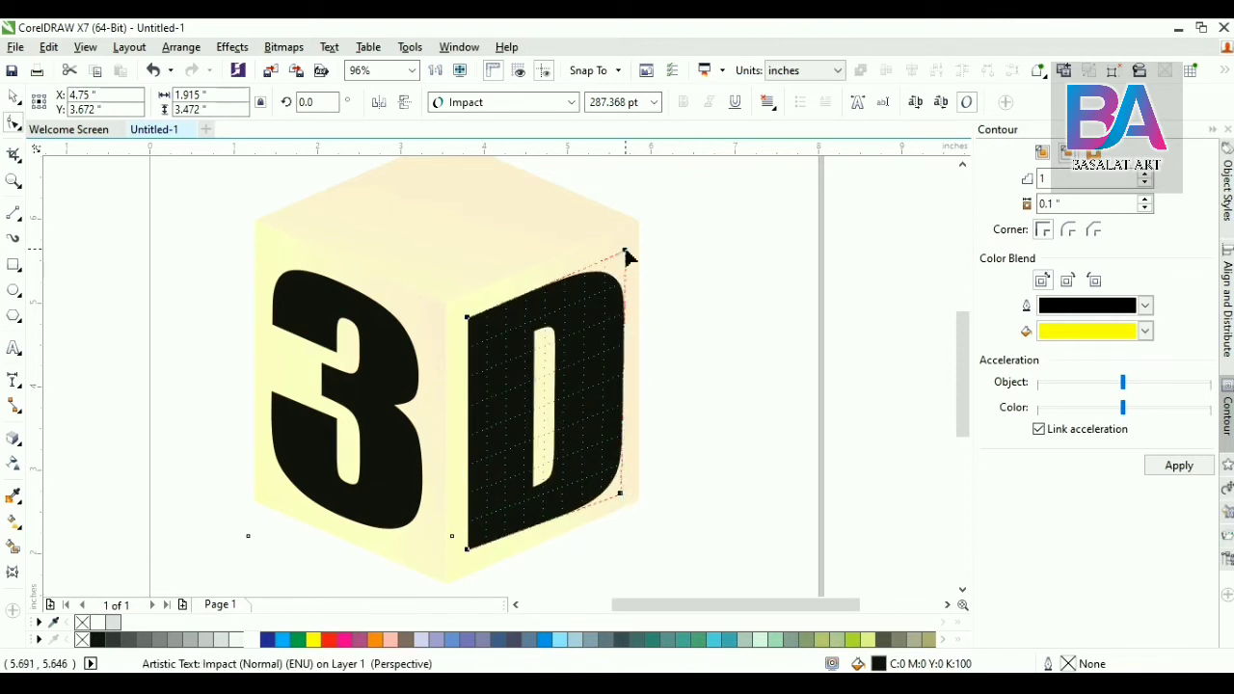
{"action": "mouse_move", "coordinate": [627, 257]}
{"action": "left_mouse_down"}
{"action": "mouse_move", "coordinate": [624, 271]}
{"action": "mouse_move", "coordinate": [619, 262]}
{"action": "left_mouse_up"}
{"action": "key", "text": "space"}
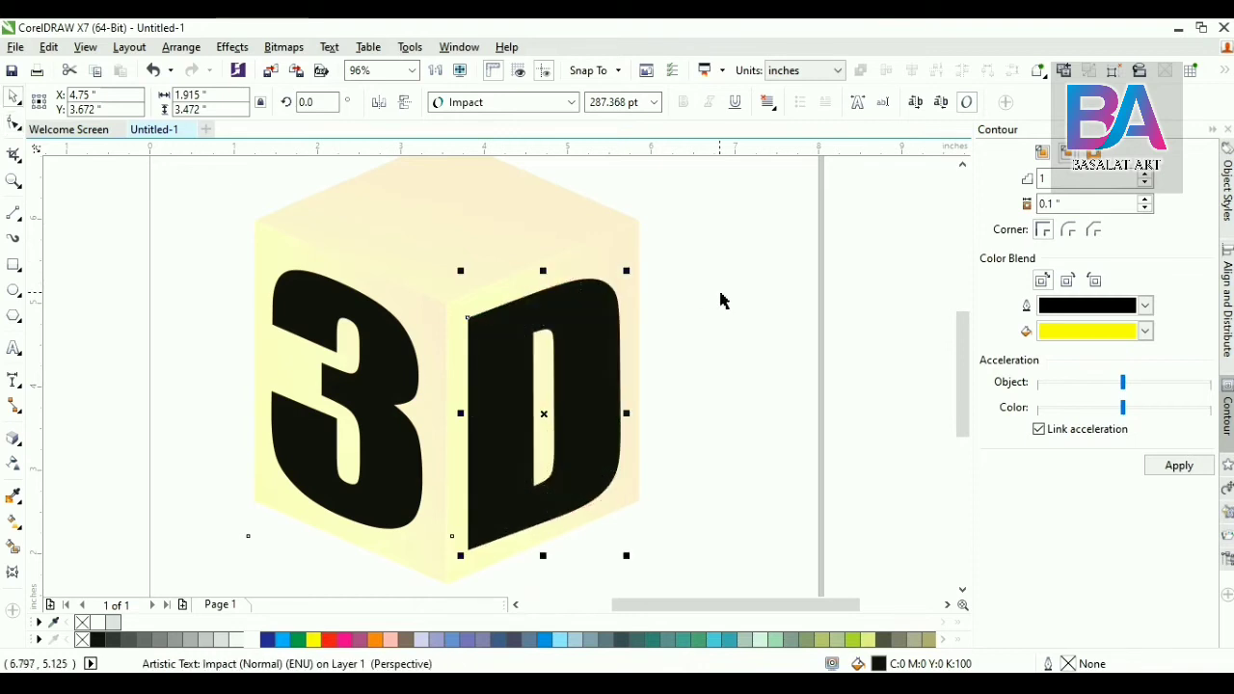
{"action": "left_click", "coordinate": [721, 301]}
{"action": "left_click", "coordinate": [500, 376]}
{"action": "left_click", "coordinate": [747, 401]}
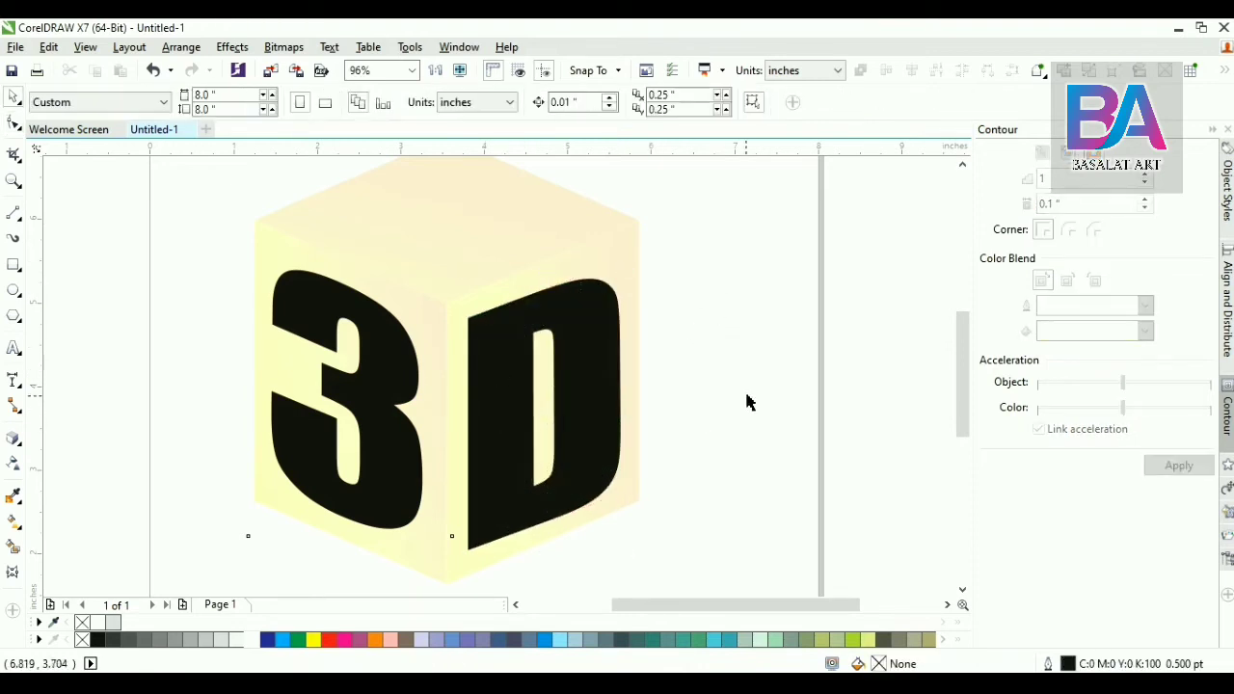
Step: Add the 36 pt Arial artistic text "hafiz art" beside the upper-left corner of the cube
{"action": "scroll", "coordinate": [755, 374], "scroll_direction": "up", "scroll_amount": 1}
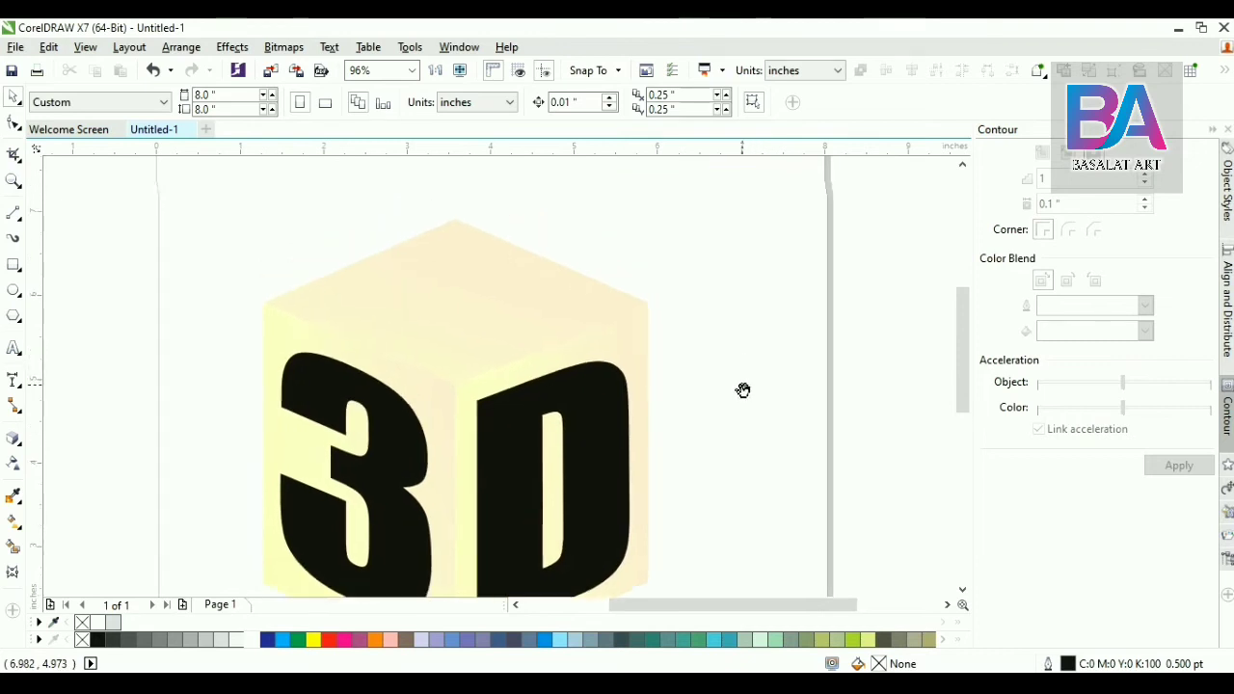
{"action": "key", "text": "F8"}
{"action": "left_click", "coordinate": [151, 311]}
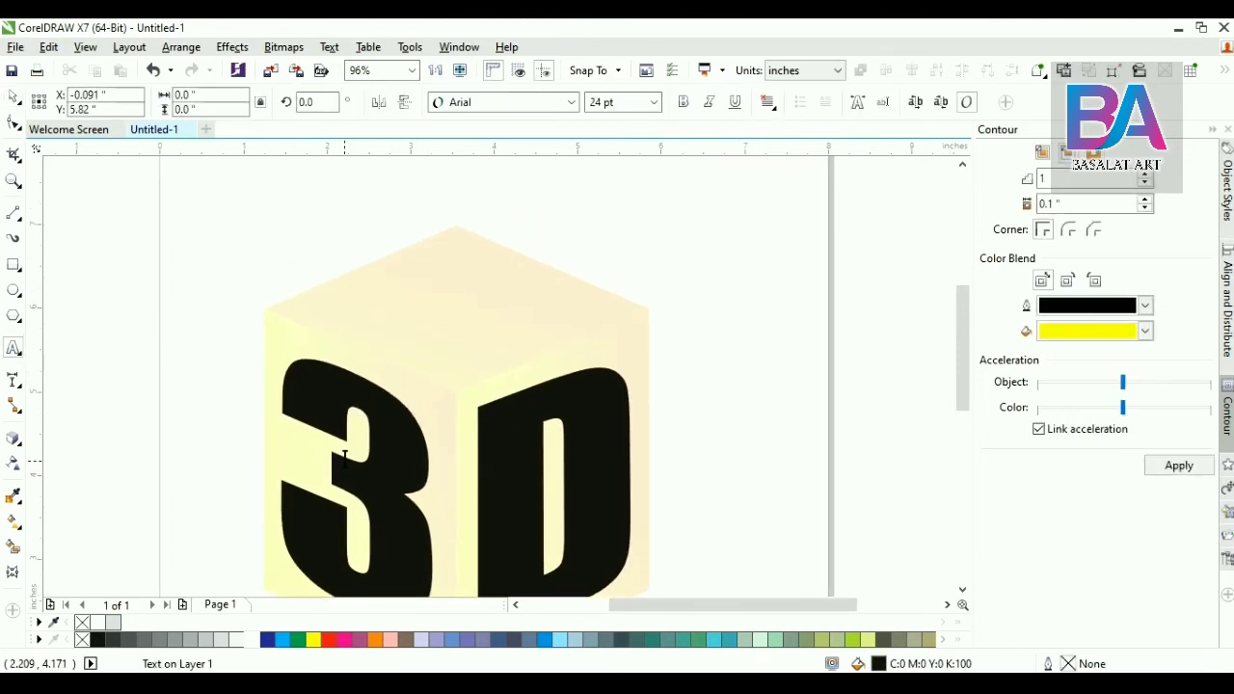
{"action": "key", "text": "ctrl+KP_8"}
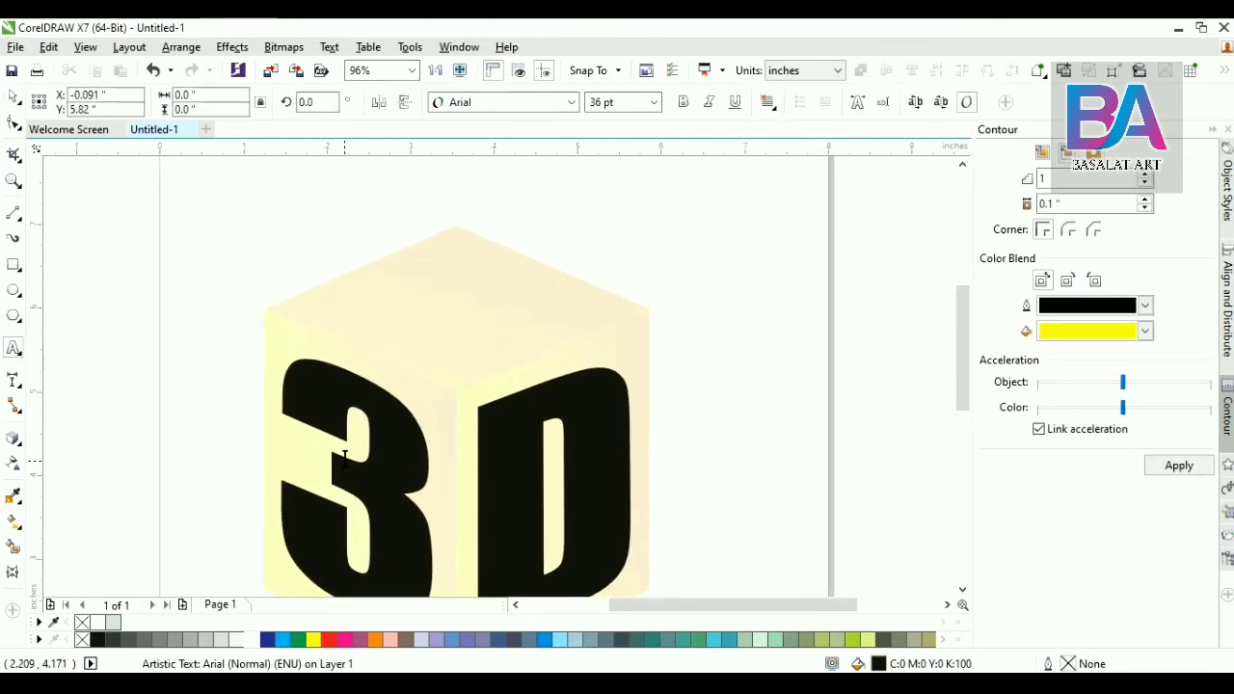
{"action": "type", "text": "hafiz"}
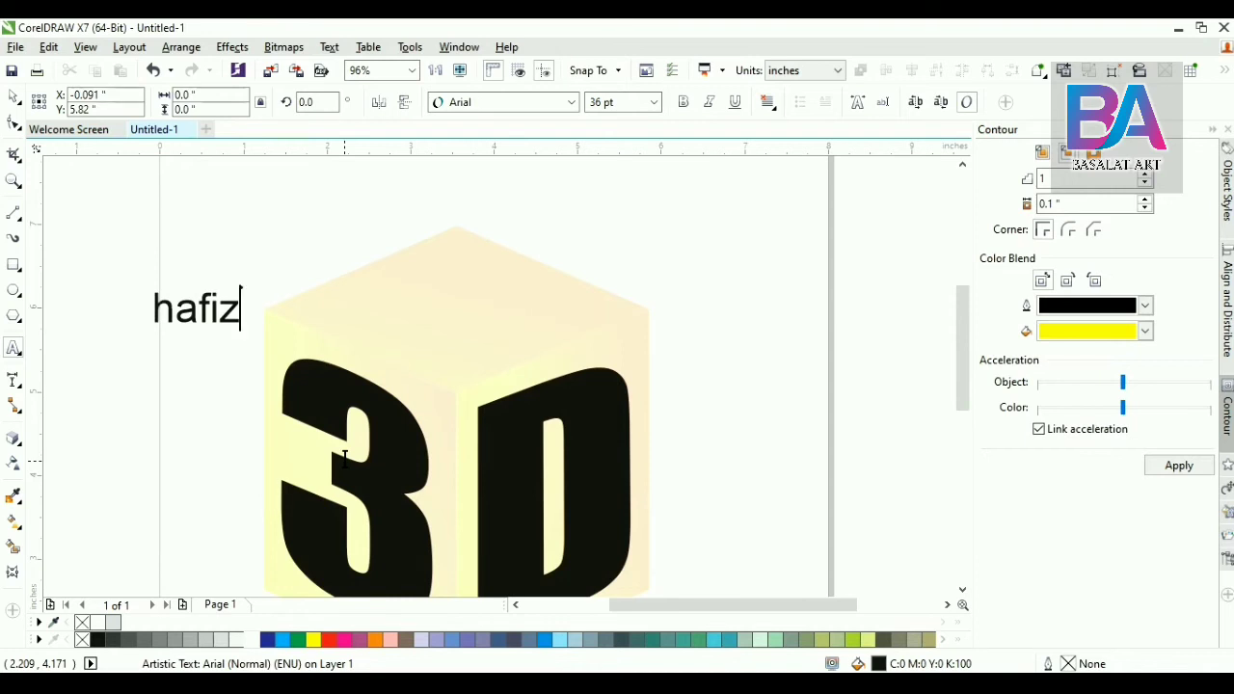
{"action": "type", "text": " art"}
{"action": "key", "text": "ctrl+space"}
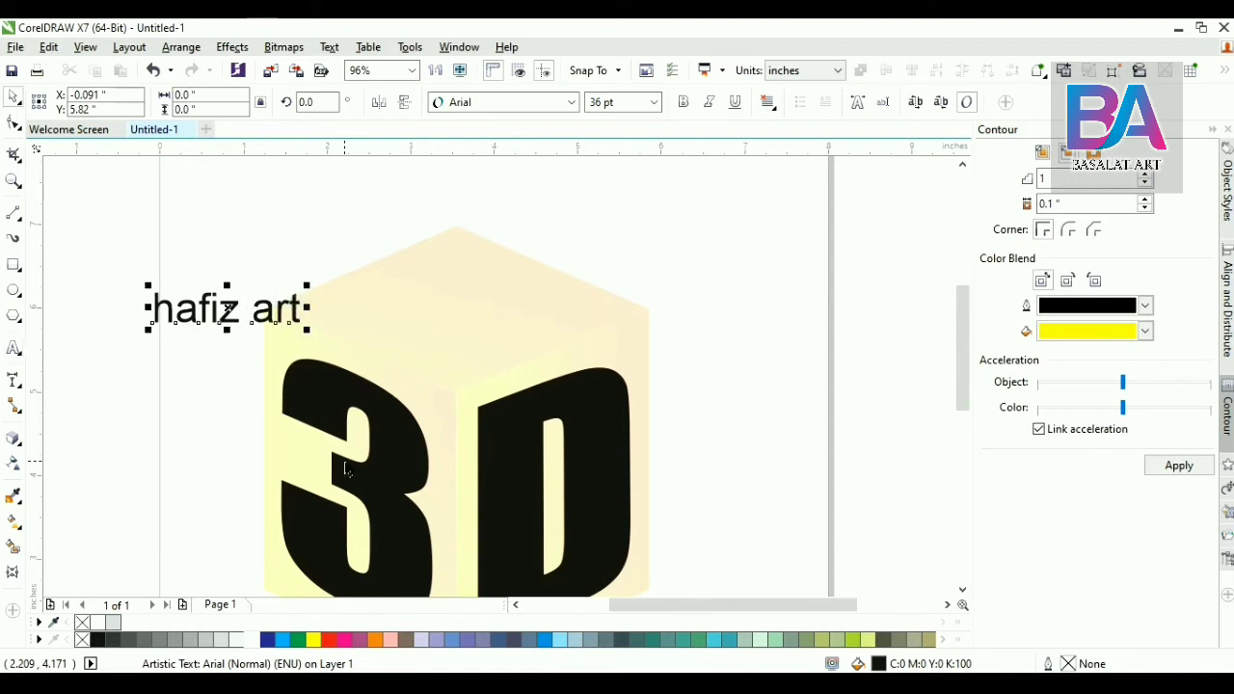
Step: Convert the "hafiz art" text to uppercase and set its font to Impact
{"action": "left_click", "coordinate": [339, 46]}
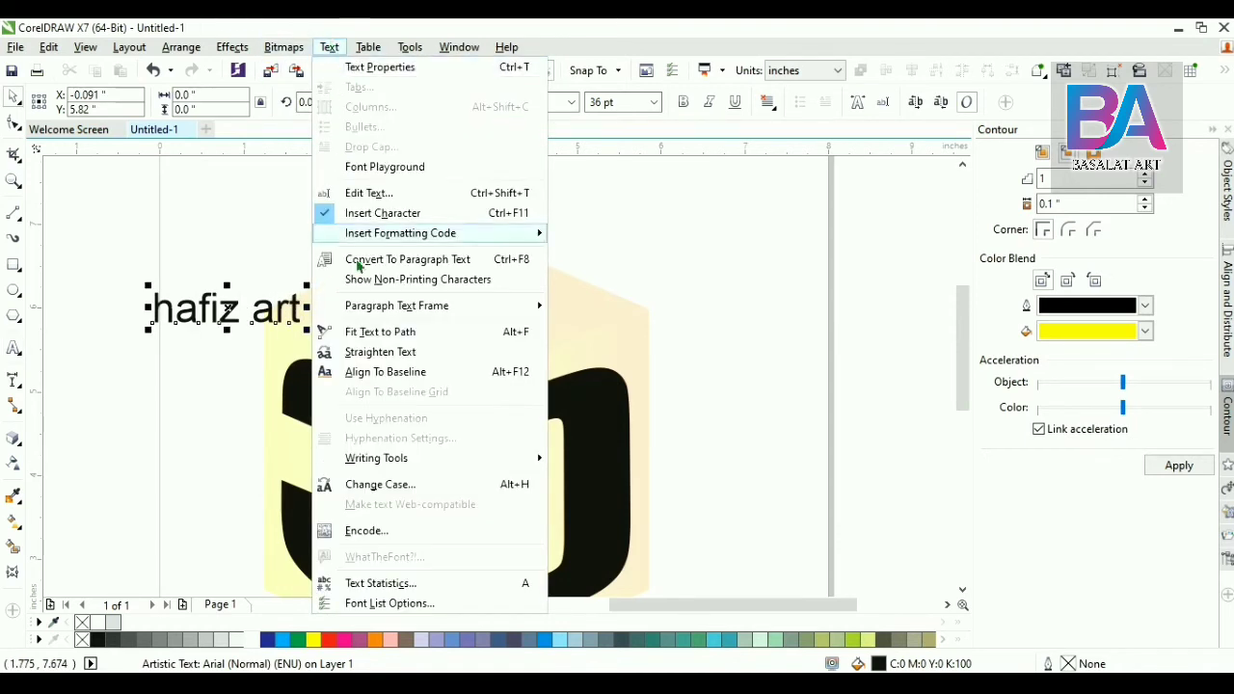
{"action": "left_click", "coordinate": [402, 493]}
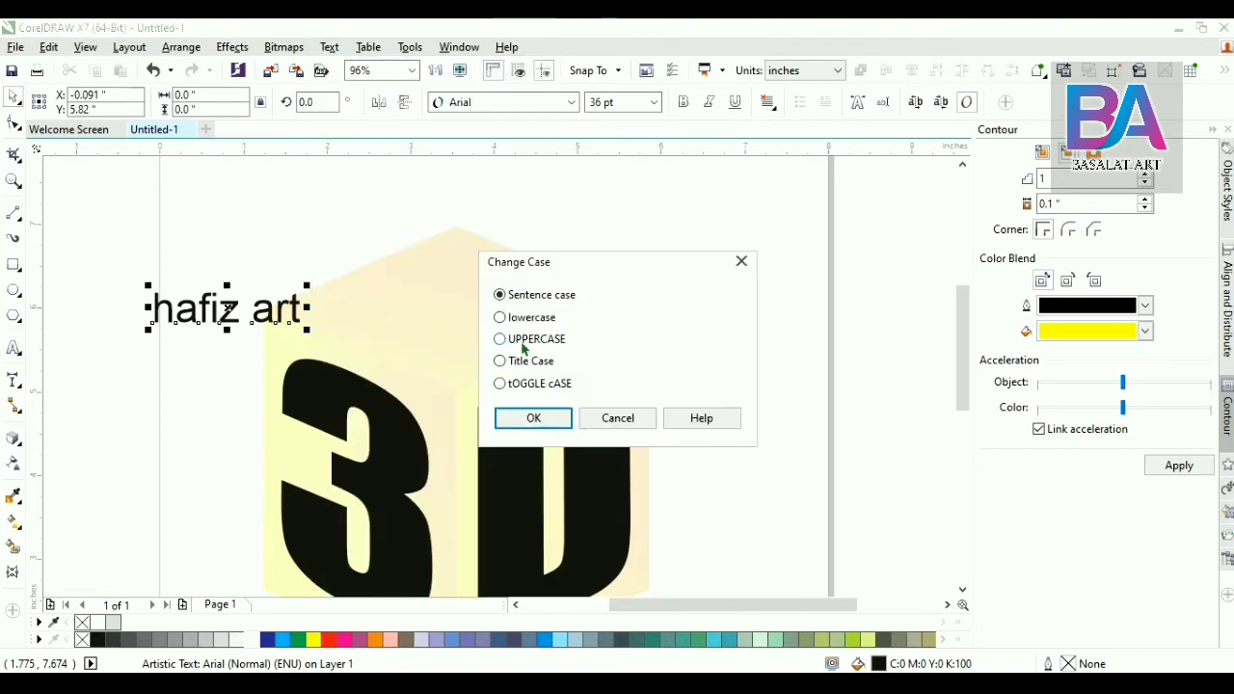
{"action": "left_click", "coordinate": [532, 415]}
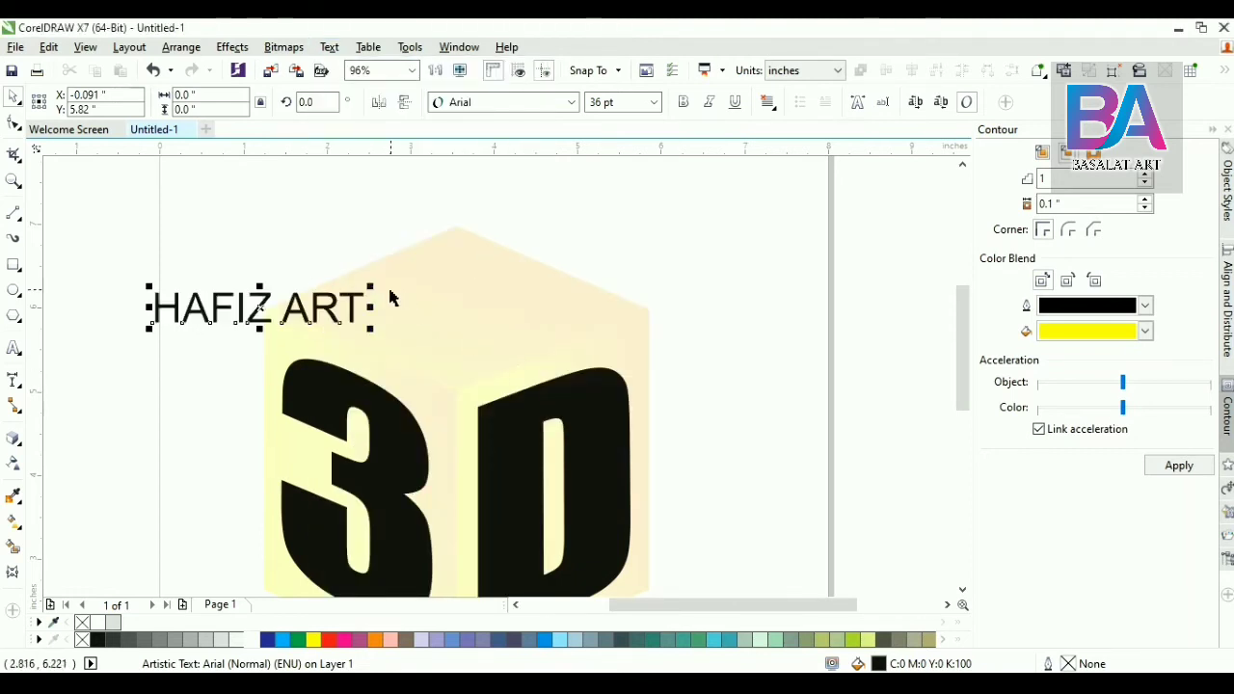
{"action": "left_click", "coordinate": [496, 102]}
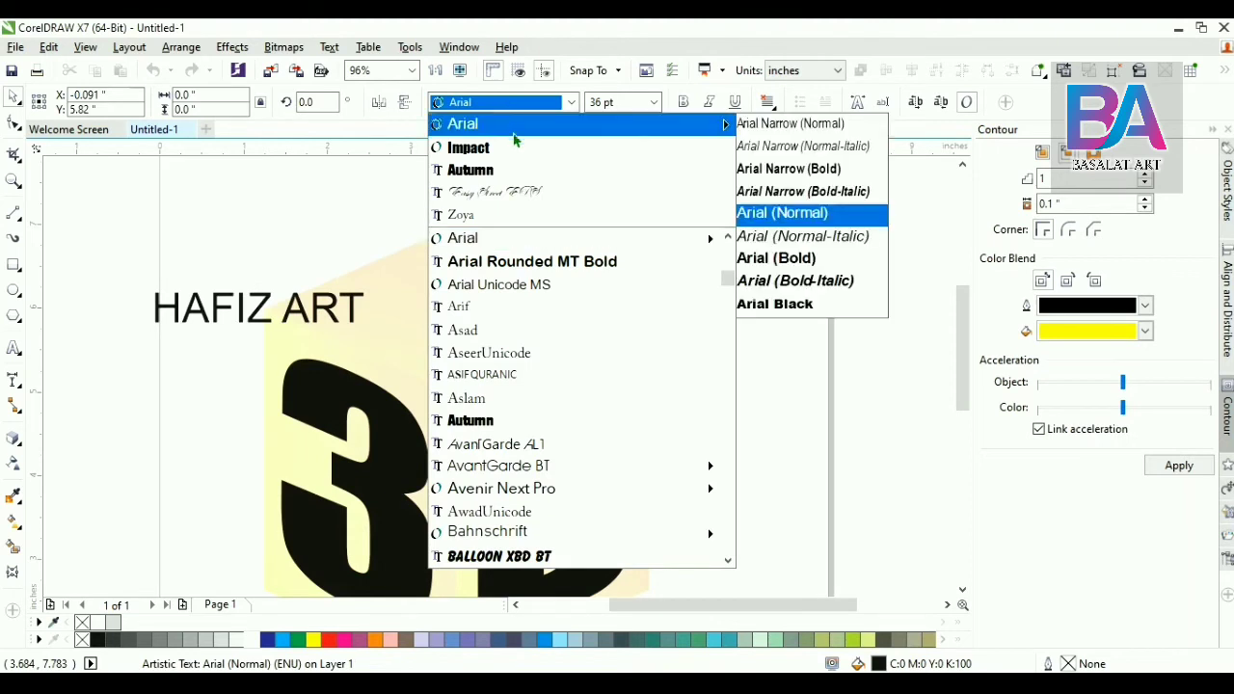
{"action": "left_click", "coordinate": [514, 141]}
Step: Move the text over the cube's top face, split it into separate words, and enlarge both together to about 66 pt
{"action": "left_click_drag", "start_coordinate": [284, 308], "coordinate": [444, 308]}
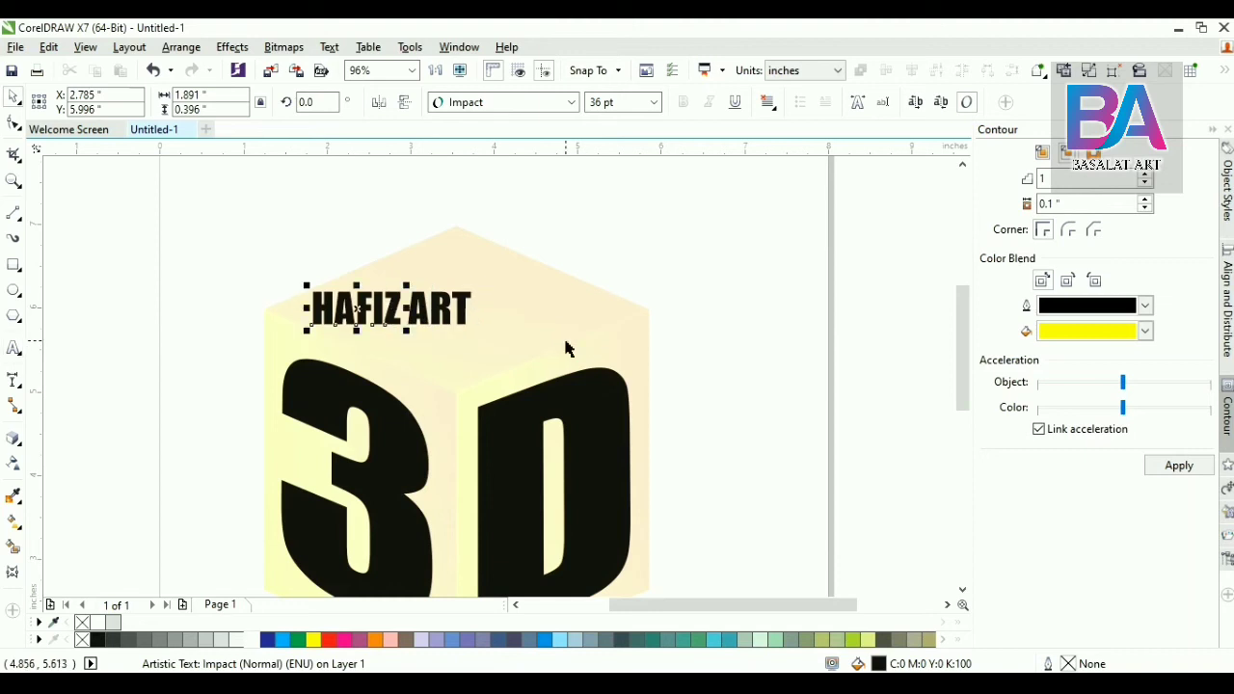
{"action": "left_click", "coordinate": [469, 294], "text": "shift"}
{"action": "left_click_drag", "start_coordinate": [476, 289], "coordinate": [457, 308]}
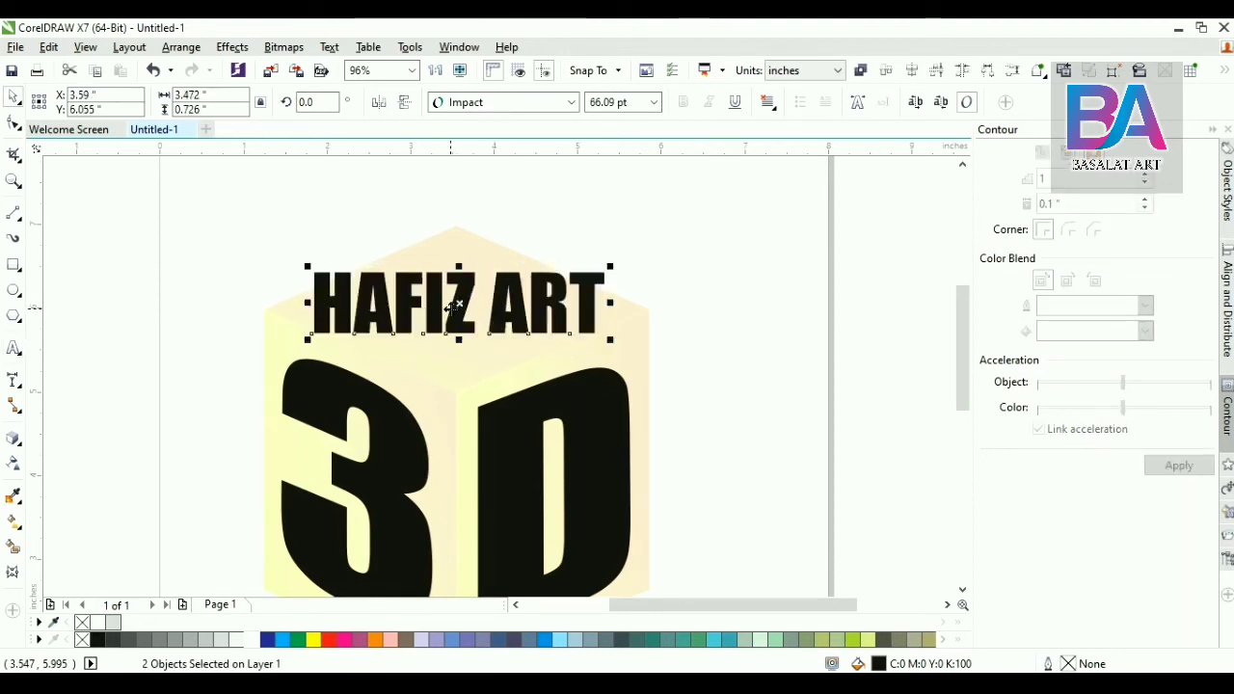
Step: Add perspective to the word HAFIZ and slant its corners along the front-left edge of the cube's top face
{"action": "left_click", "coordinate": [348, 258]}
{"action": "left_click_drag", "start_coordinate": [210, 199], "coordinate": [713, 457]}
{"action": "left_click", "coordinate": [394, 391]}
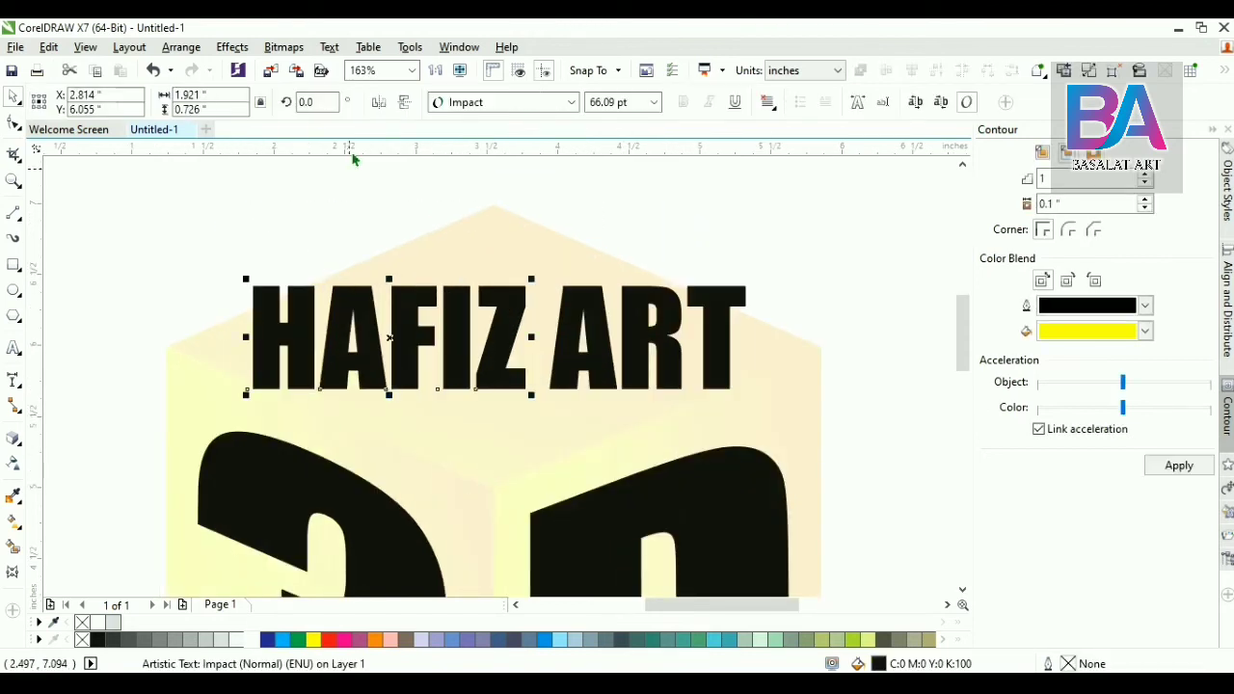
{"action": "left_click", "coordinate": [231, 47]}
{"action": "mouse_move", "coordinate": [303, 56]}
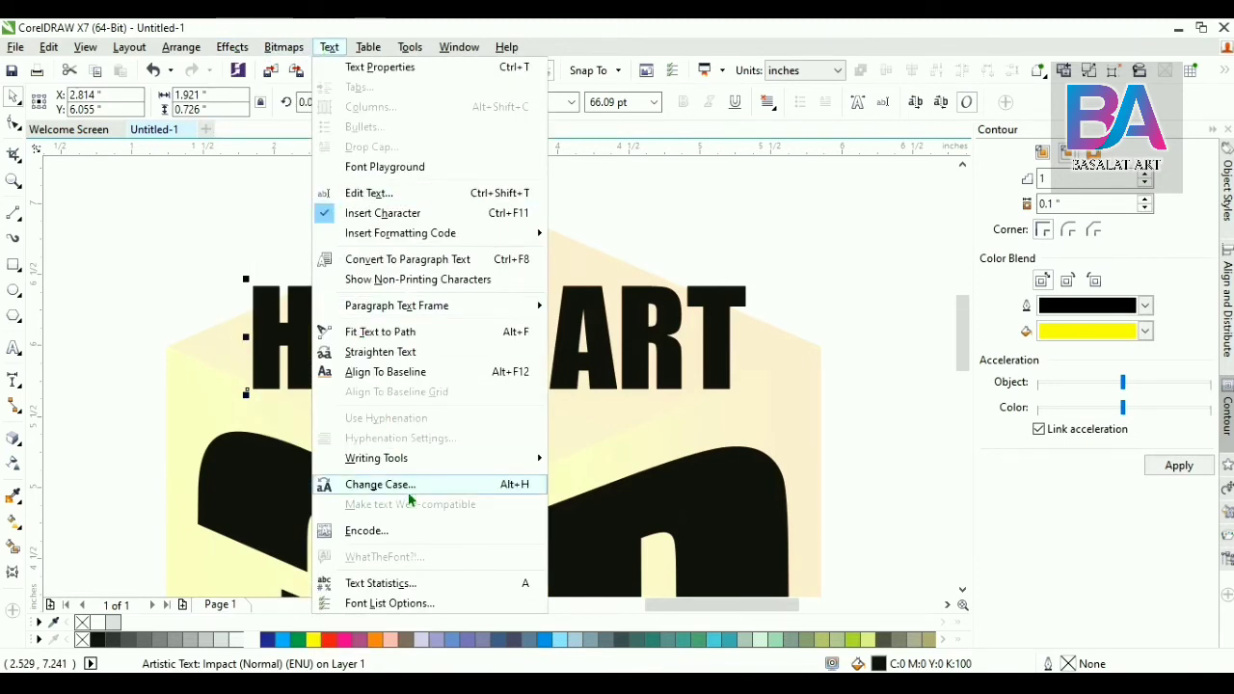
{"action": "left_click", "coordinate": [410, 484]}
{"action": "left_click", "coordinate": [533, 418]}
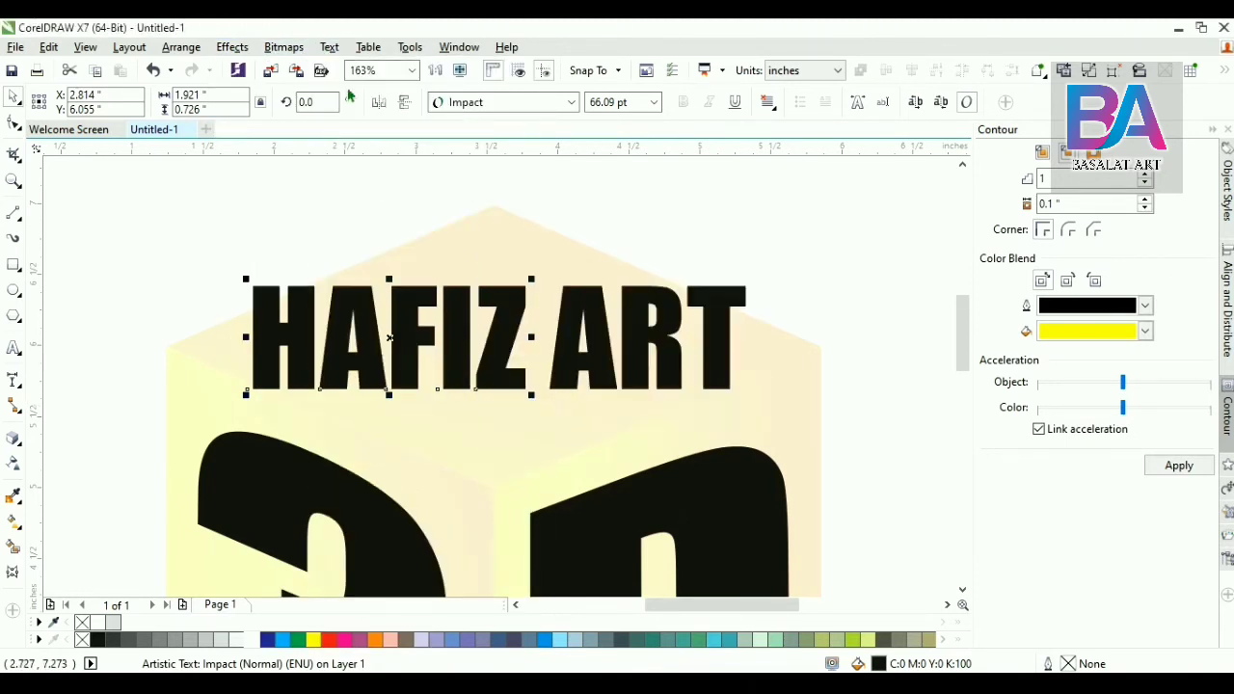
{"action": "left_click", "coordinate": [231, 47]}
{"action": "left_click", "coordinate": [260, 279]}
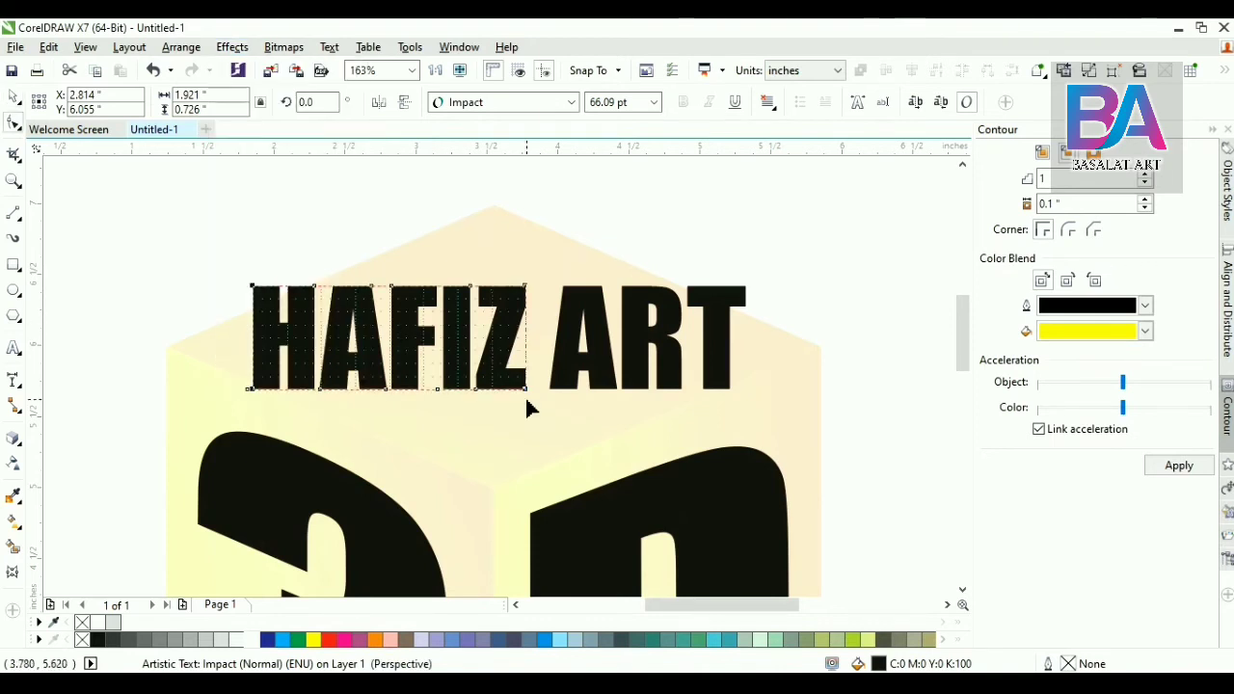
{"action": "left_click_drag", "start_coordinate": [527, 389], "coordinate": [479, 474]}
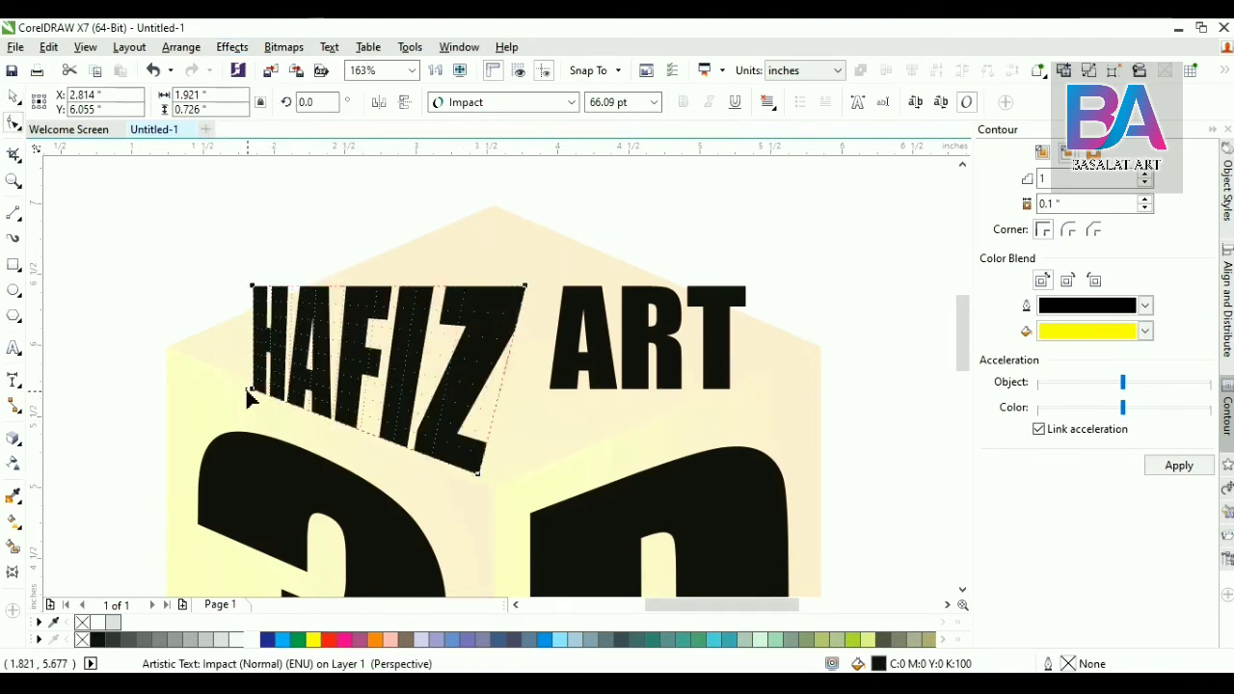
{"action": "left_click_drag", "start_coordinate": [250, 389], "coordinate": [223, 363]}
{"action": "left_click_drag", "start_coordinate": [525, 285], "coordinate": [520, 387]}
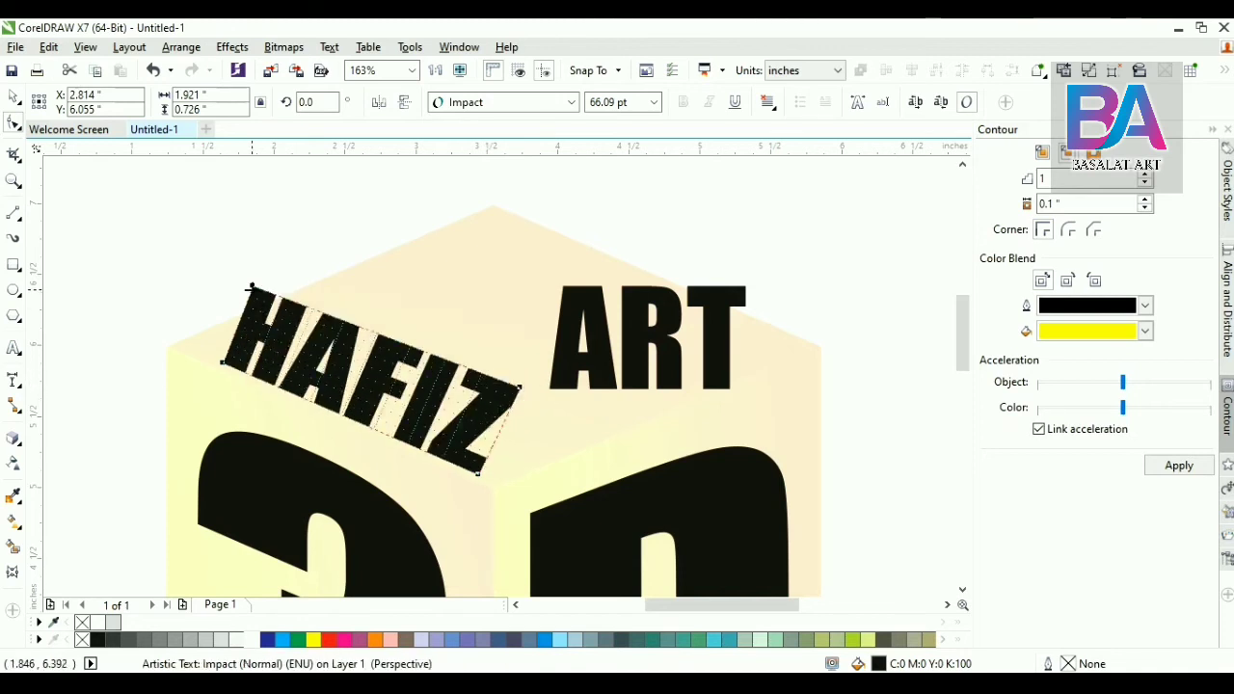
Step: Lean HAFIZ onto the top face by moving the start of the word back along the left edge and refining its other perspective corners
{"action": "left_click_drag", "start_coordinate": [254, 288], "coordinate": [355, 299]}
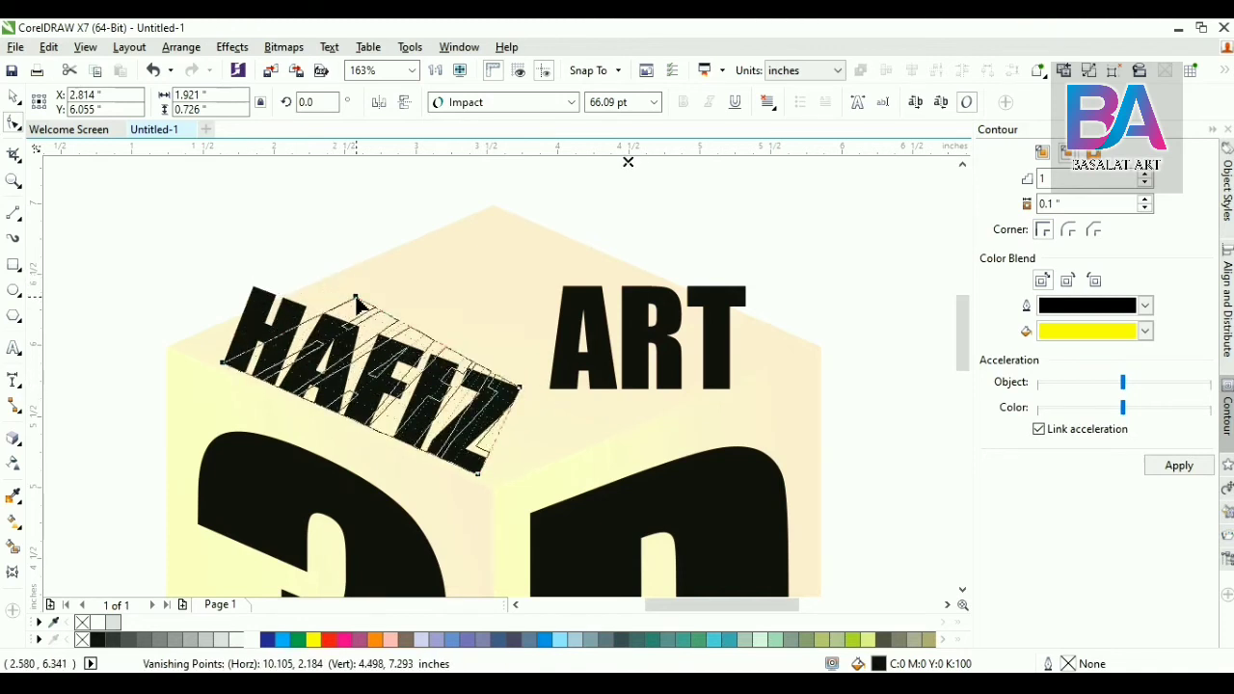
{"action": "left_click_drag", "start_coordinate": [227, 368], "coordinate": [222, 345]}
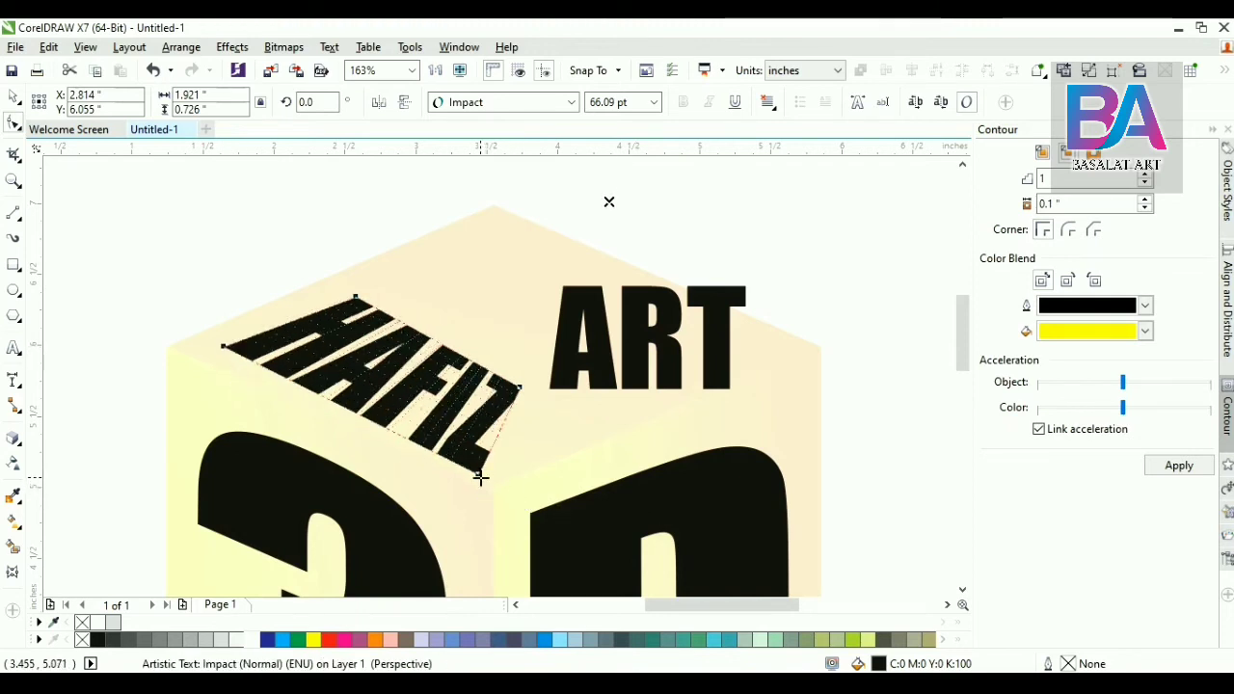
{"action": "left_click_drag", "start_coordinate": [480, 477], "coordinate": [501, 465]}
{"action": "left_click_drag", "start_coordinate": [521, 388], "coordinate": [523, 368]}
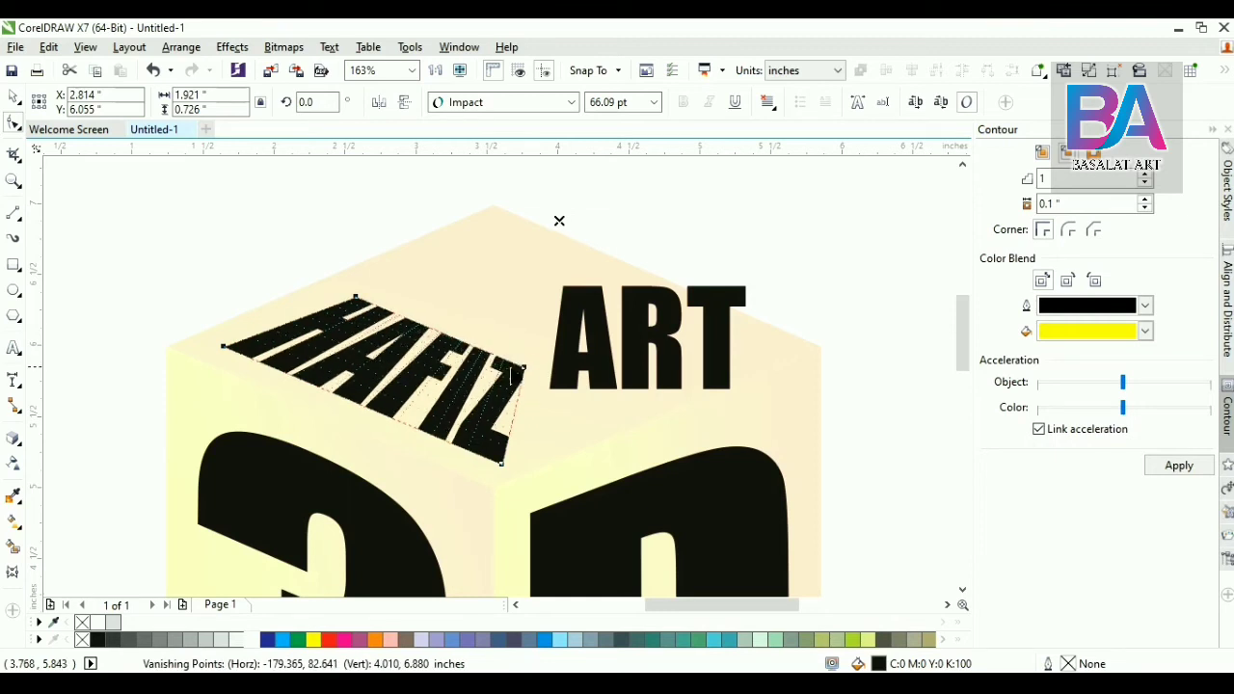
{"action": "left_click_drag", "start_coordinate": [355, 298], "coordinate": [343, 286]}
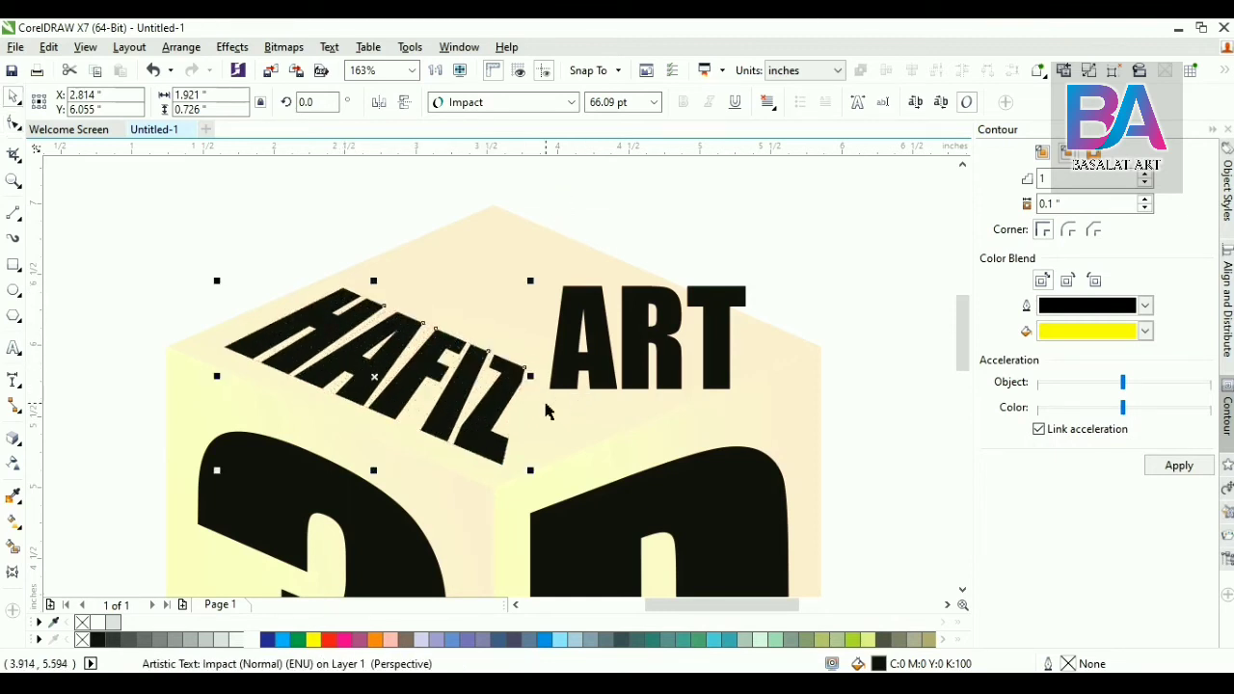
Step: Extend the upper perspective corner at HAFIZ's Z to run parallel with the top face's front-right edge, nudging the H's lower corner outward
{"action": "left_click_drag", "start_coordinate": [523, 367], "coordinate": [601, 416]}
{"action": "left_click_drag", "start_coordinate": [225, 349], "coordinate": [219, 343]}
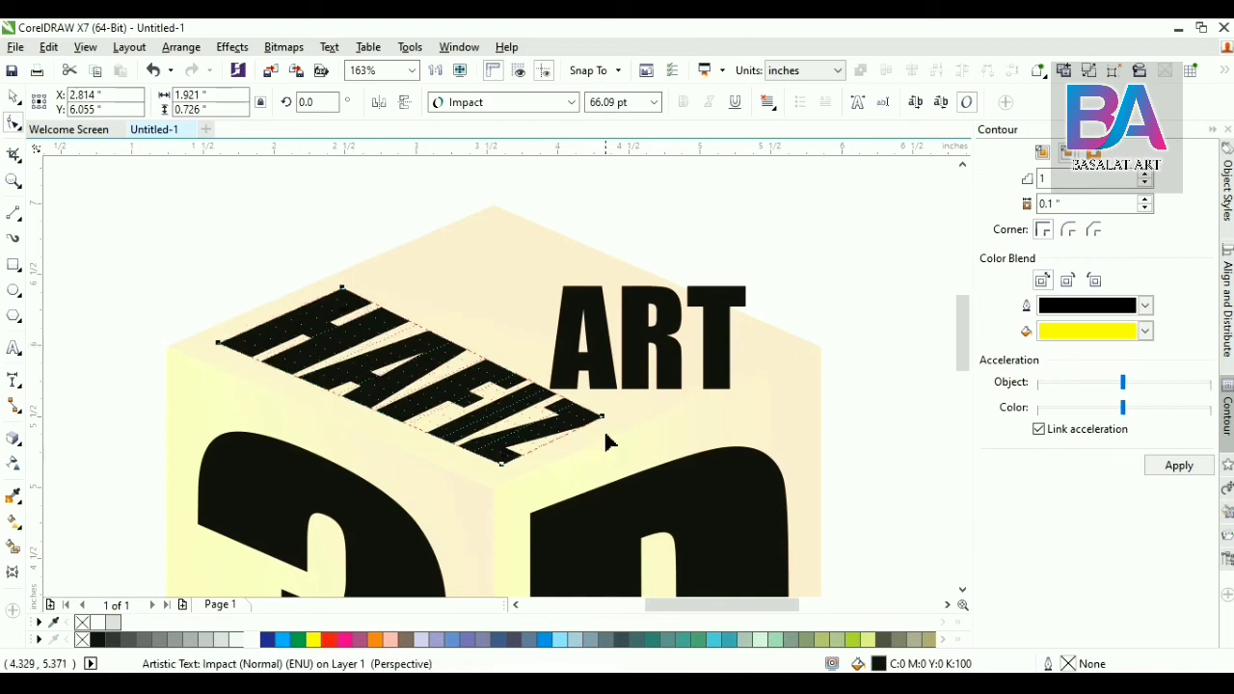
{"action": "left_click_drag", "start_coordinate": [606, 416], "coordinate": [617, 407]}
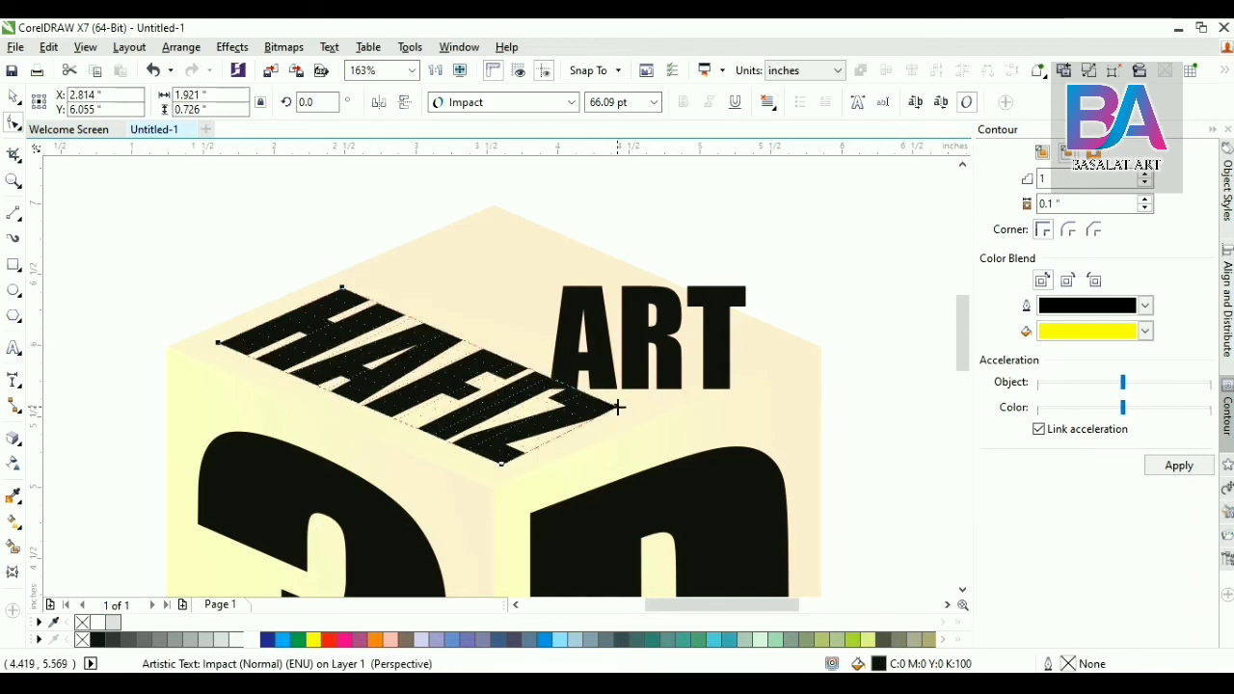
Step: Add perspective to the word ART and pull its corners toward the right corner of the cube's top face
{"action": "key", "text": "space"}
{"action": "left_click", "coordinate": [680, 342]}
{"action": "key", "text": "space"}
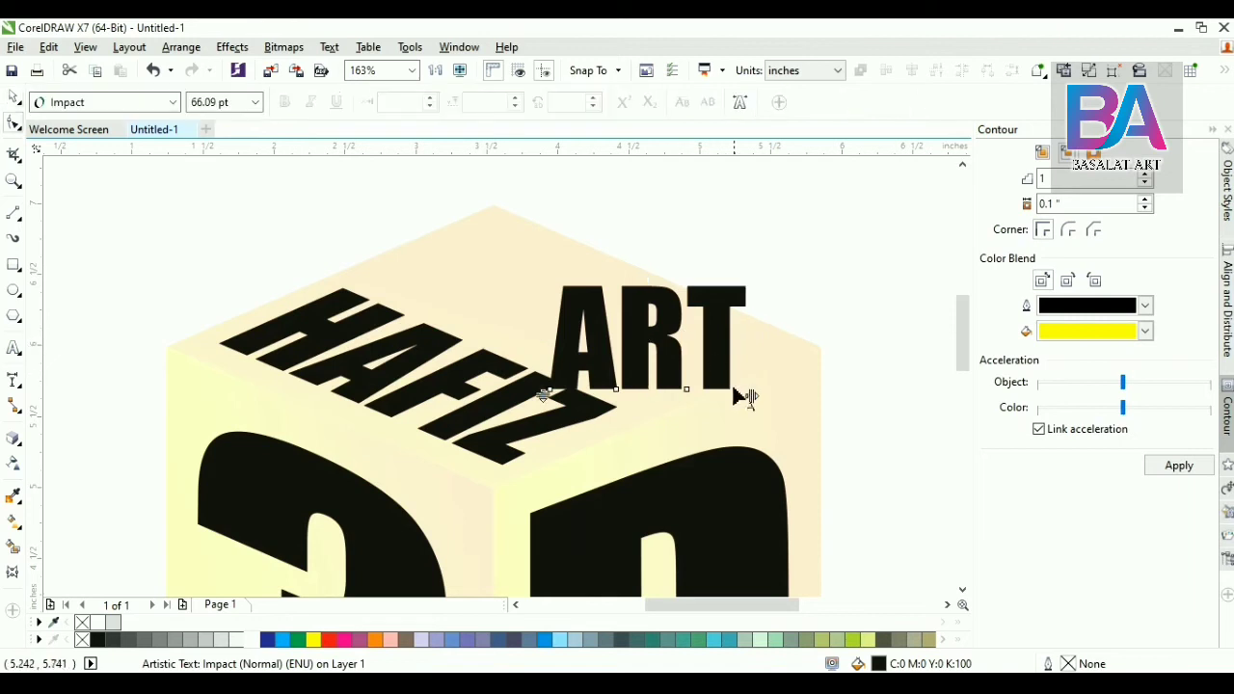
{"action": "left_click", "coordinate": [233, 47]}
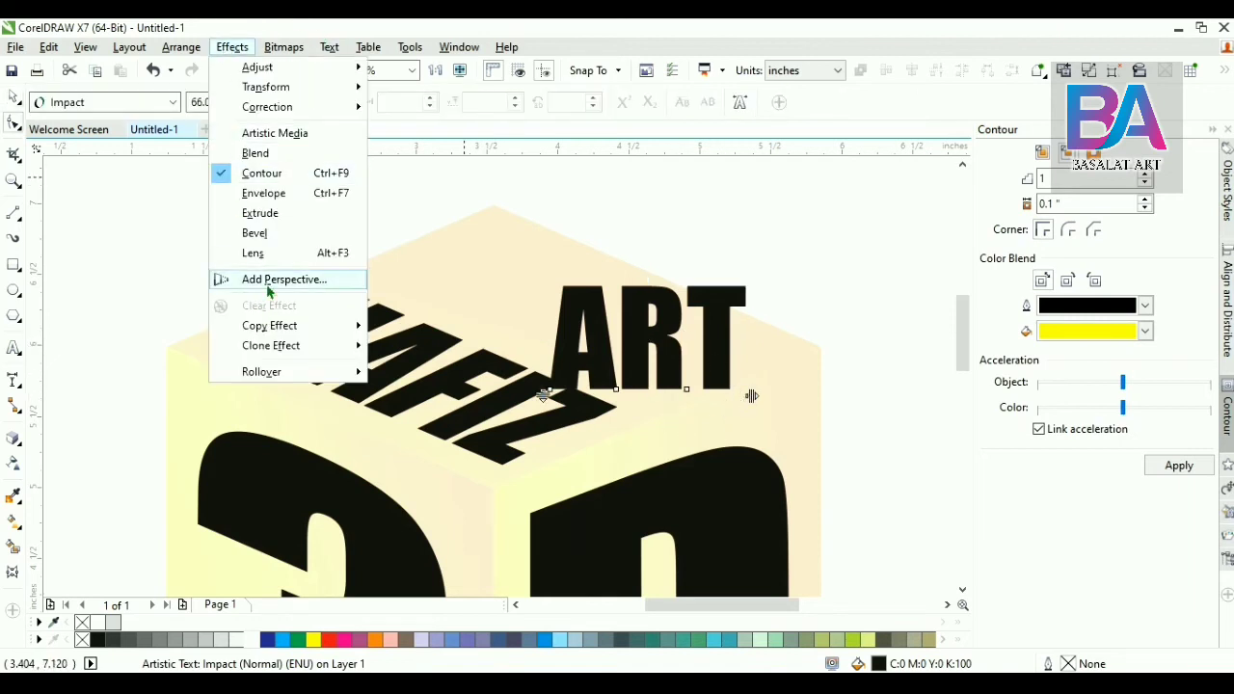
{"action": "left_click", "coordinate": [241, 280]}
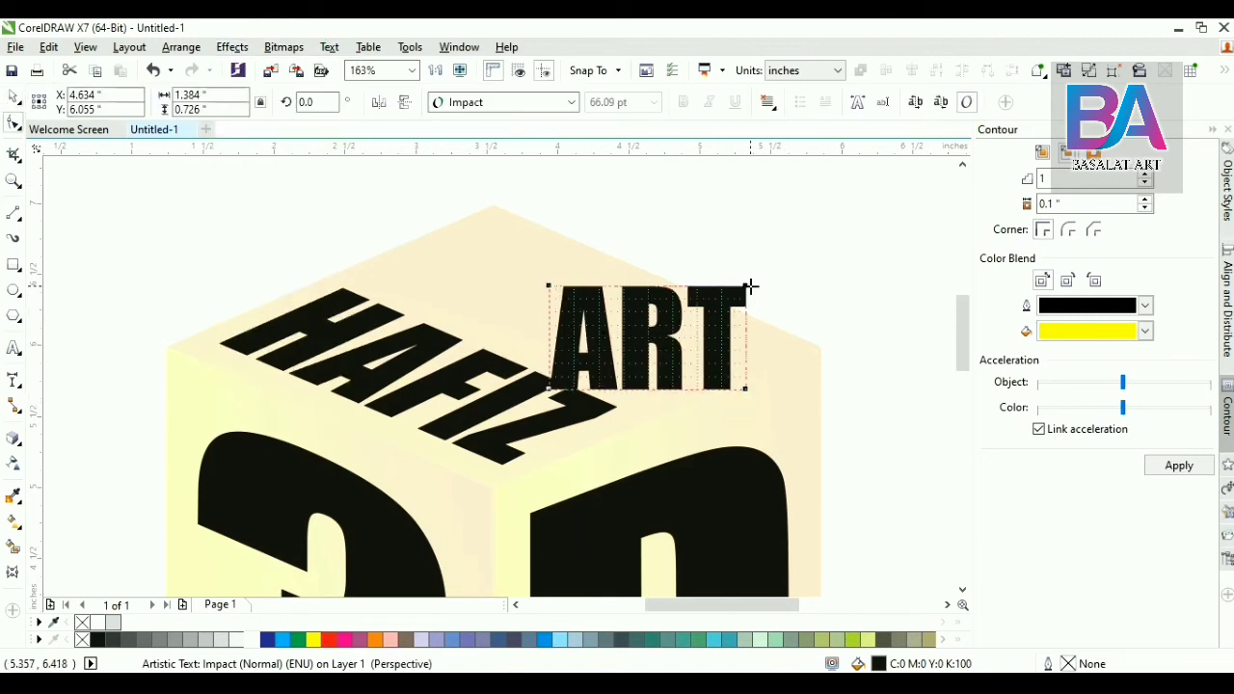
{"action": "left_click_drag", "start_coordinate": [746, 287], "coordinate": [594, 260]}
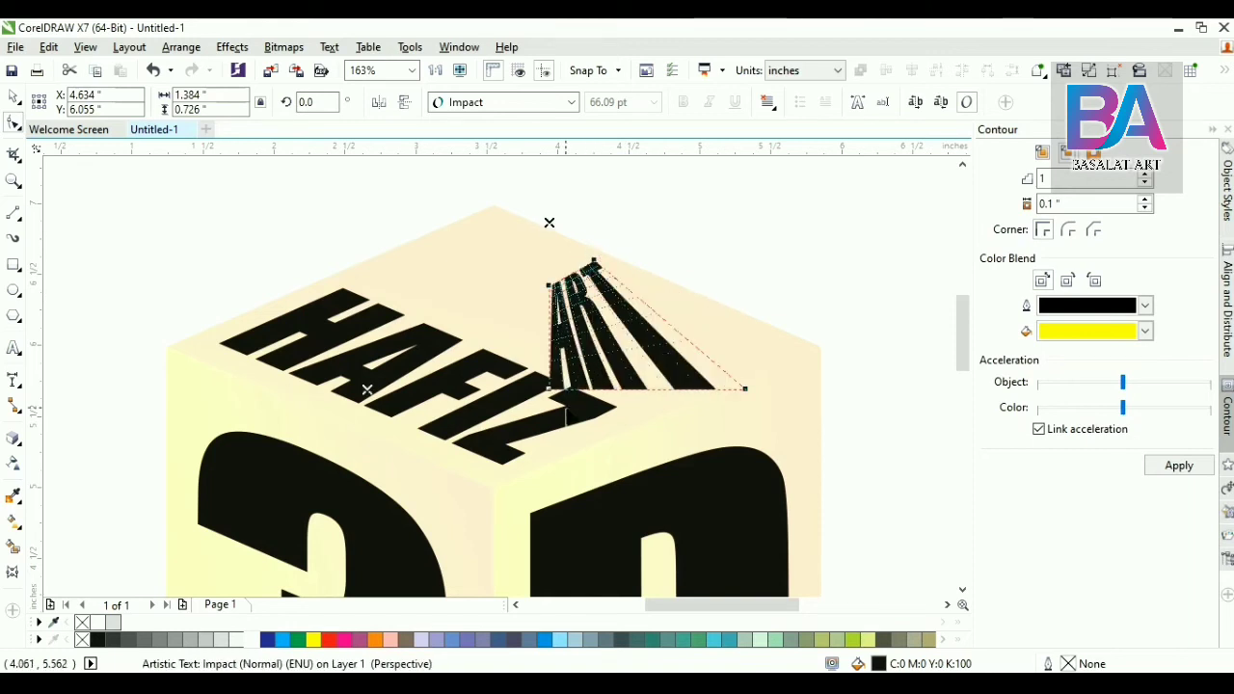
{"action": "left_click_drag", "start_coordinate": [366, 390], "coordinate": [398, 432]}
{"action": "left_click_drag", "start_coordinate": [545, 226], "coordinate": [487, 228]}
{"action": "left_click_drag", "start_coordinate": [742, 390], "coordinate": [797, 346]}
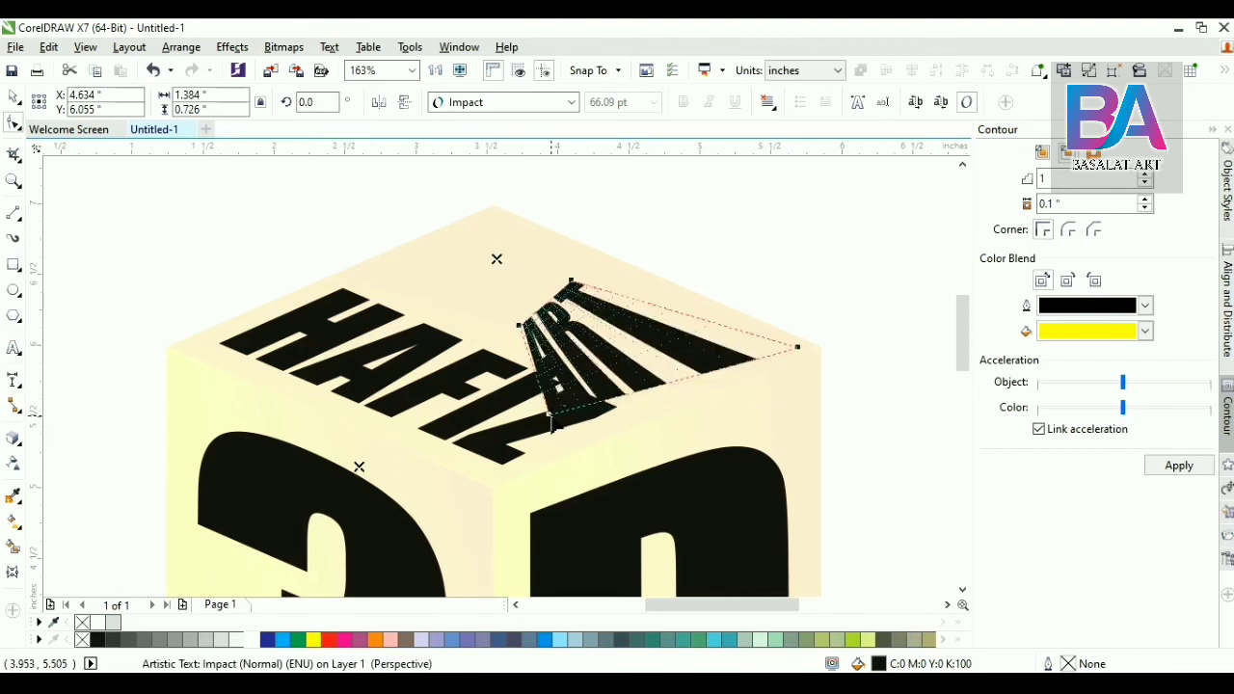
Step: Reshape ART into a parallelogram beside HAFIZ by moving both perspective corners at the A and the upper corner at the T
{"action": "left_click_drag", "start_coordinate": [553, 424], "coordinate": [623, 396]}
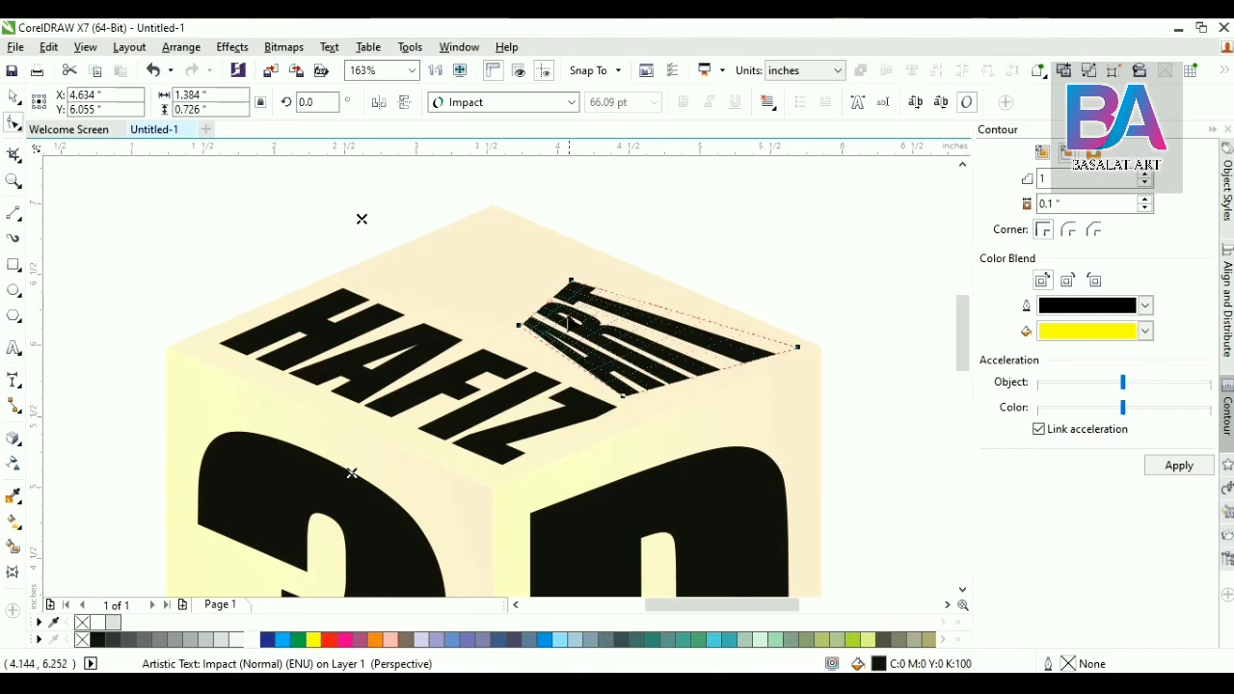
{"action": "left_click_drag", "start_coordinate": [516, 327], "coordinate": [503, 347]}
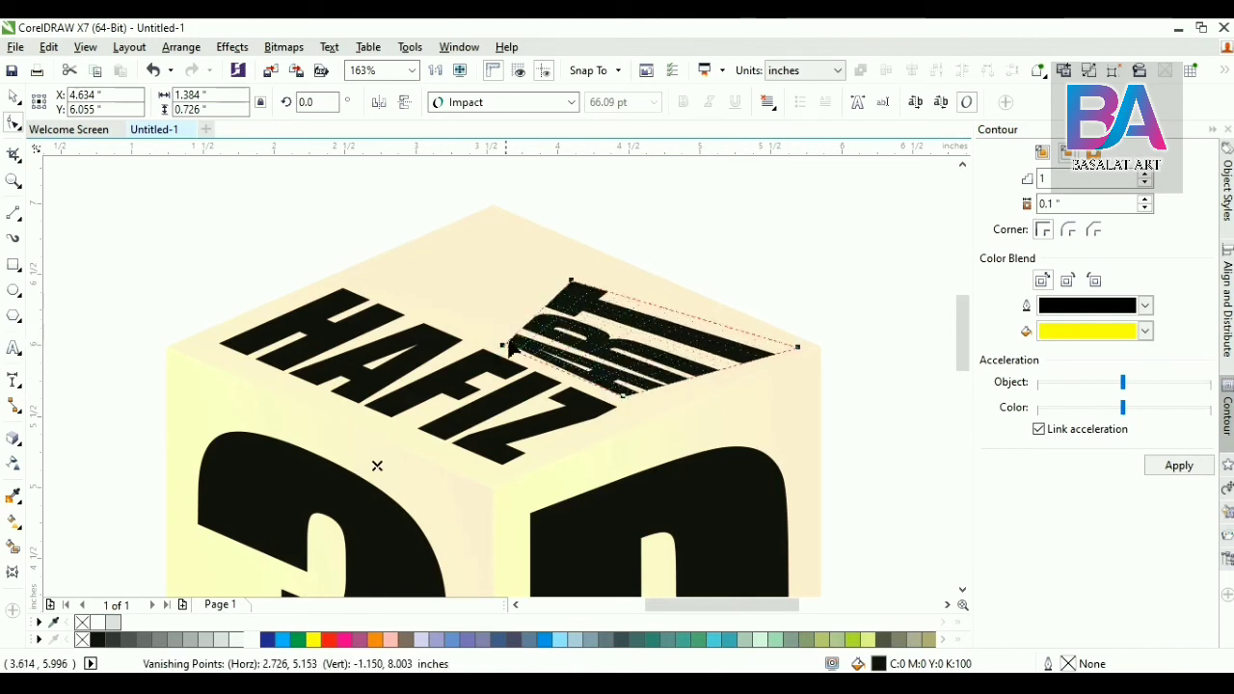
{"action": "left_click_drag", "start_coordinate": [572, 280], "coordinate": [654, 289]}
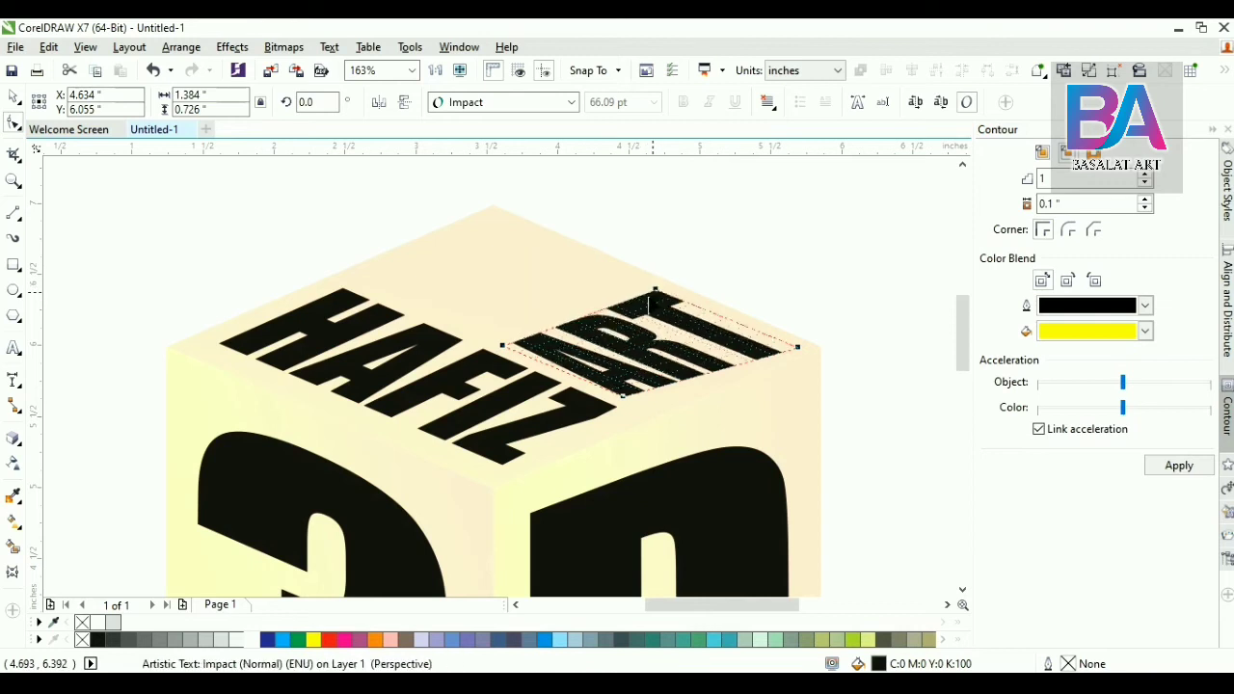
Step: Fine-tune ART's perspective corners to even its gap to HAFIZ and its margin to the top face's right corner
{"action": "left_click_drag", "start_coordinate": [505, 345], "coordinate": [500, 337]}
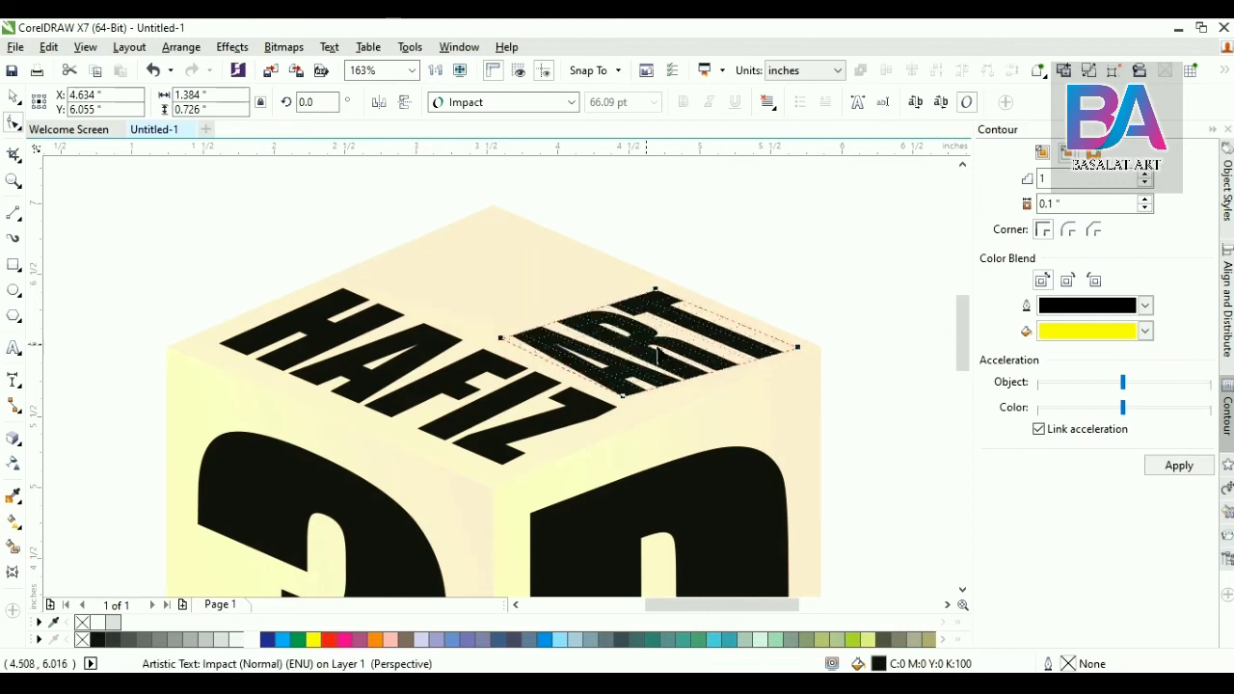
{"action": "left_click_drag", "start_coordinate": [627, 395], "coordinate": [637, 398]}
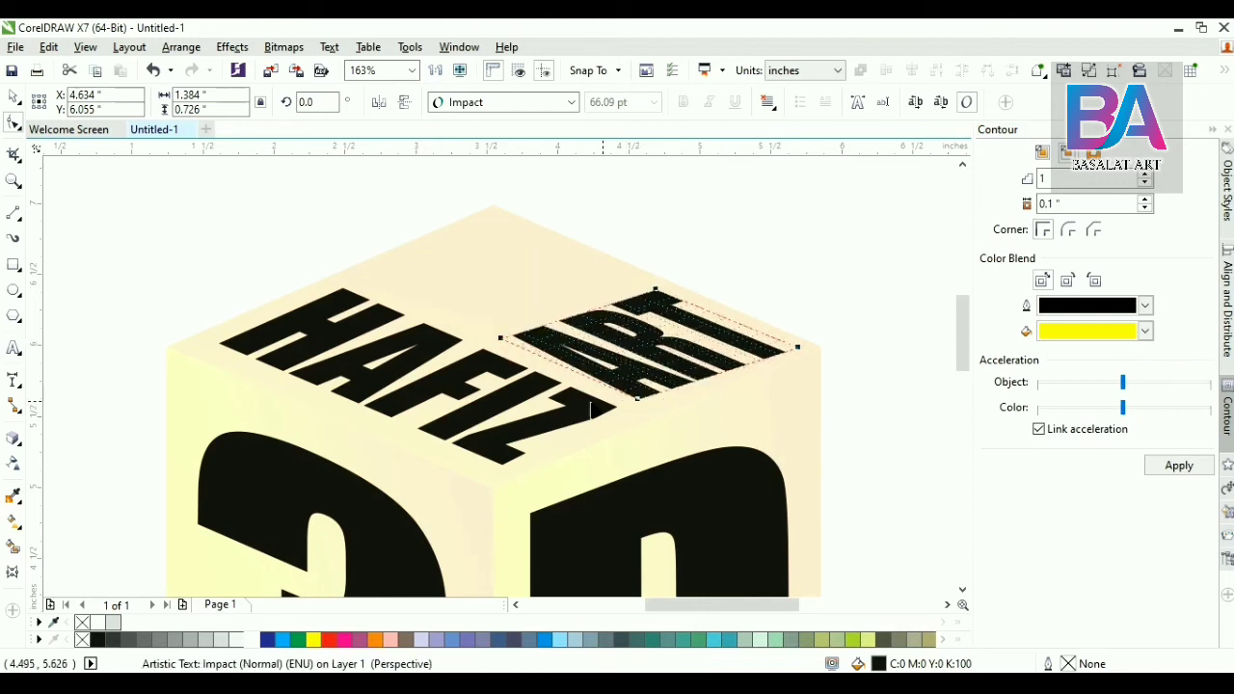
{"action": "left_click_drag", "start_coordinate": [503, 348], "coordinate": [502, 352]}
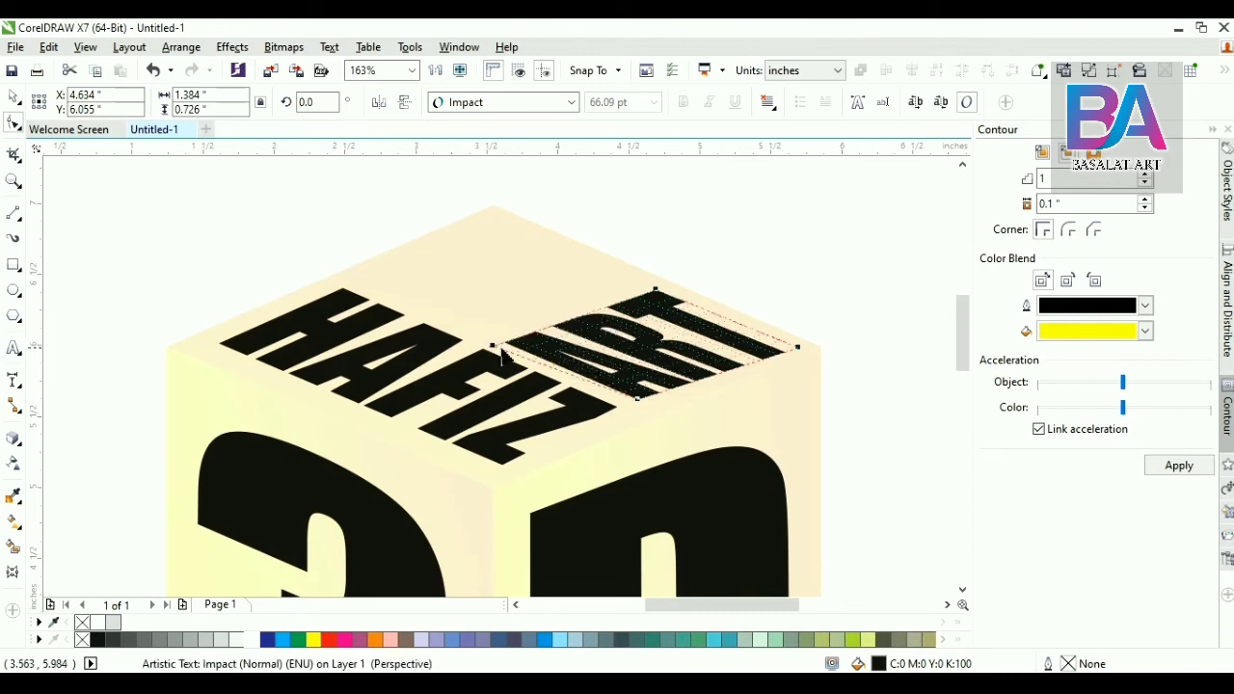
{"action": "left_click_drag", "start_coordinate": [800, 347], "coordinate": [788, 344]}
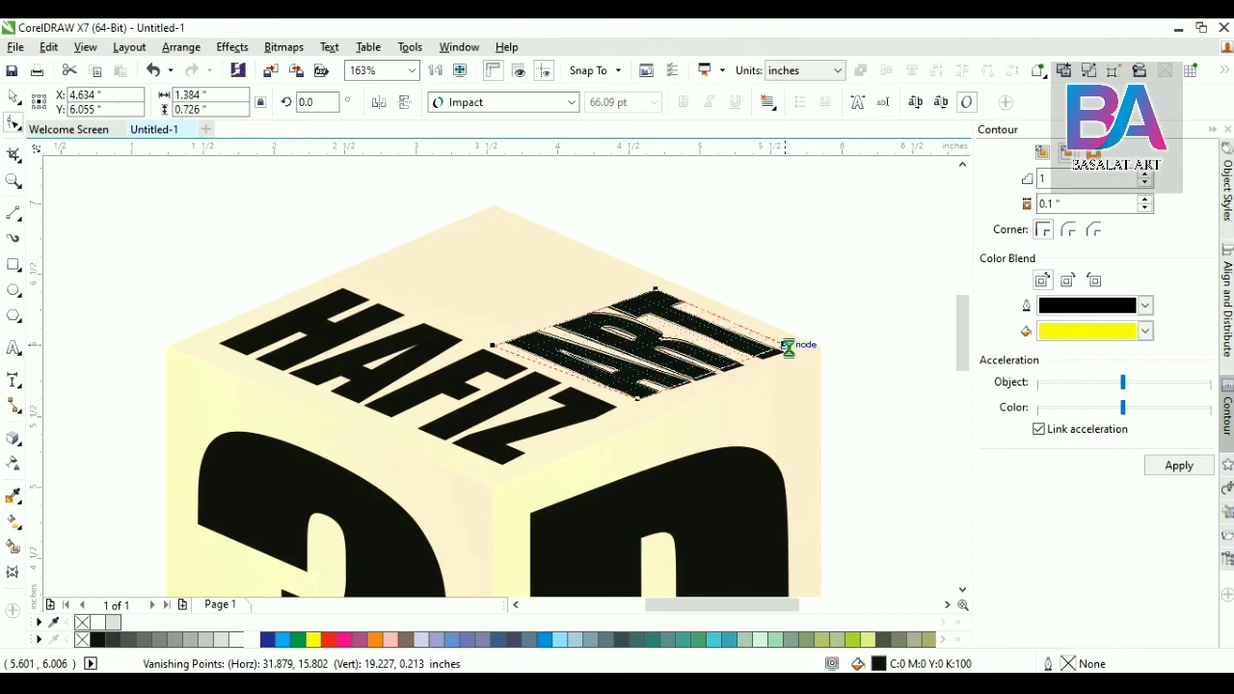
Step: Add a one-step 0.1-inch inside contour with yellow fill to the cube's top face and break it apart from the face
{"action": "key", "text": "space"}
{"action": "left_click", "coordinate": [894, 334]}
{"action": "scroll", "coordinate": [658, 187], "scroll_direction": "down", "scroll_amount": 4}
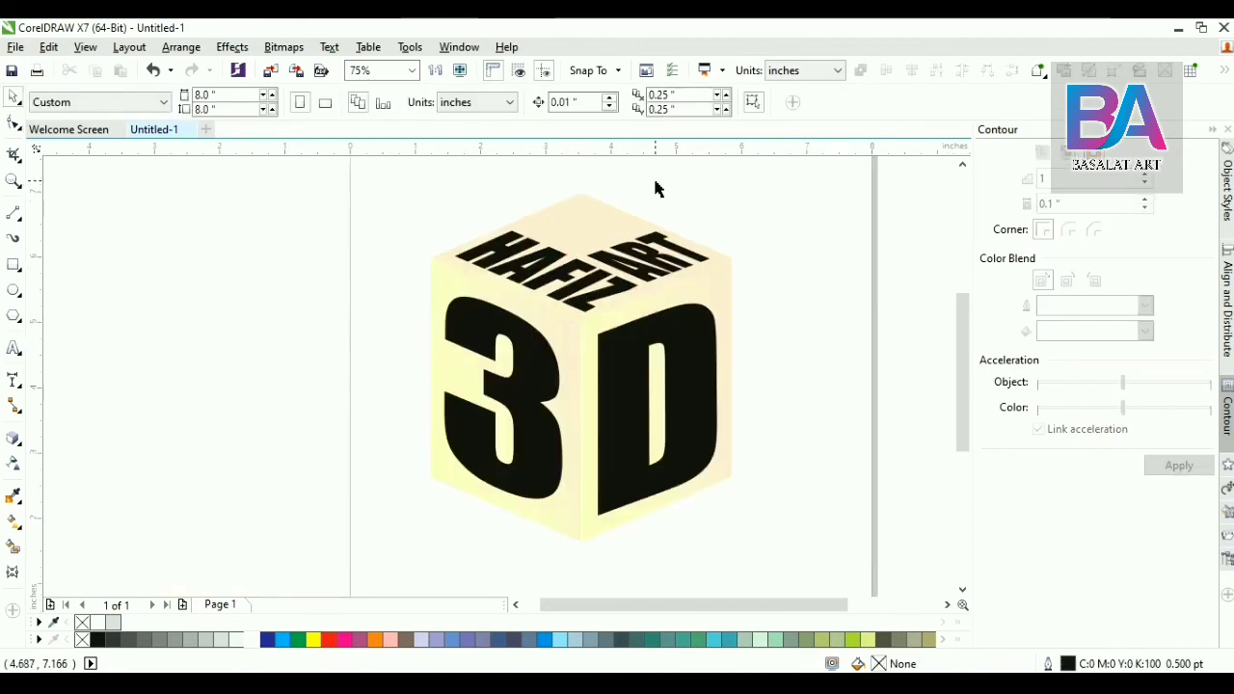
{"action": "left_click_drag", "start_coordinate": [348, 199], "coordinate": [790, 407]}
{"action": "key", "text": "space"}
{"action": "left_click", "coordinate": [537, 272]}
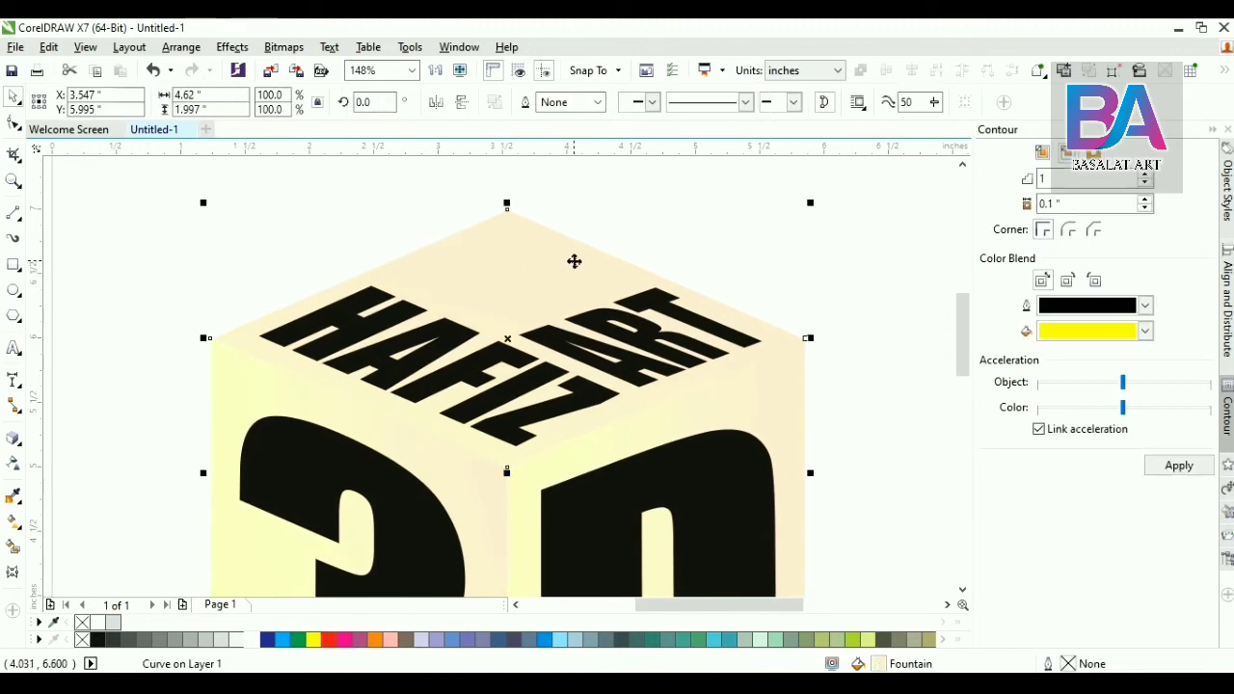
{"action": "key", "text": "Escape"}
{"action": "left_click", "coordinate": [537, 253]}
{"action": "left_click", "coordinate": [1181, 467]}
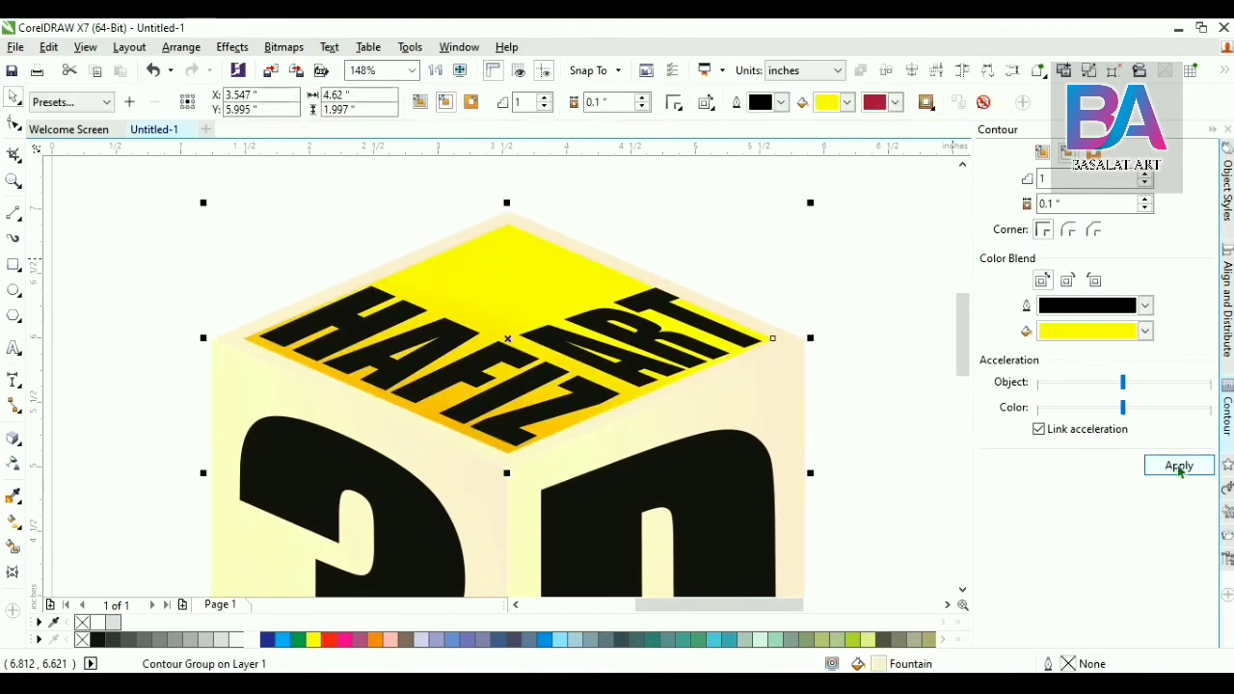
{"action": "key", "text": "ctrl+k"}
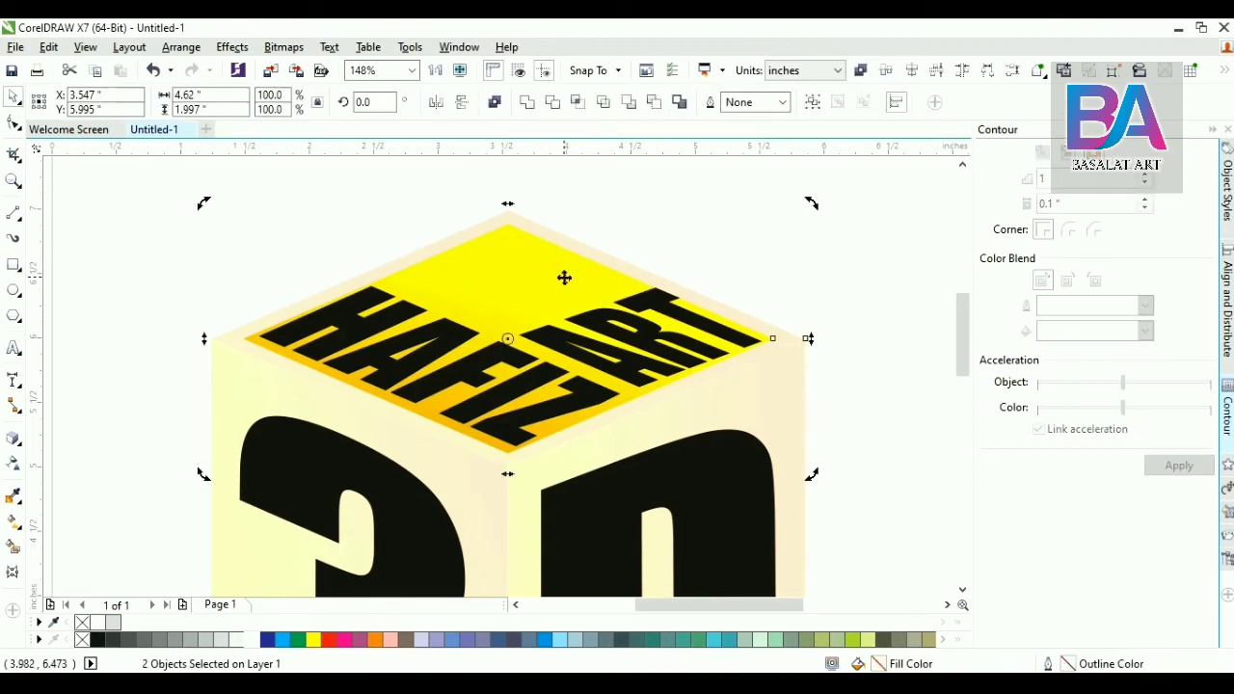
Step: Duplicate the yellow contour shape about 0.94 inches straight above the original, keeping the two overlapping at the top face's back corner
{"action": "left_click", "coordinate": [560, 275]}
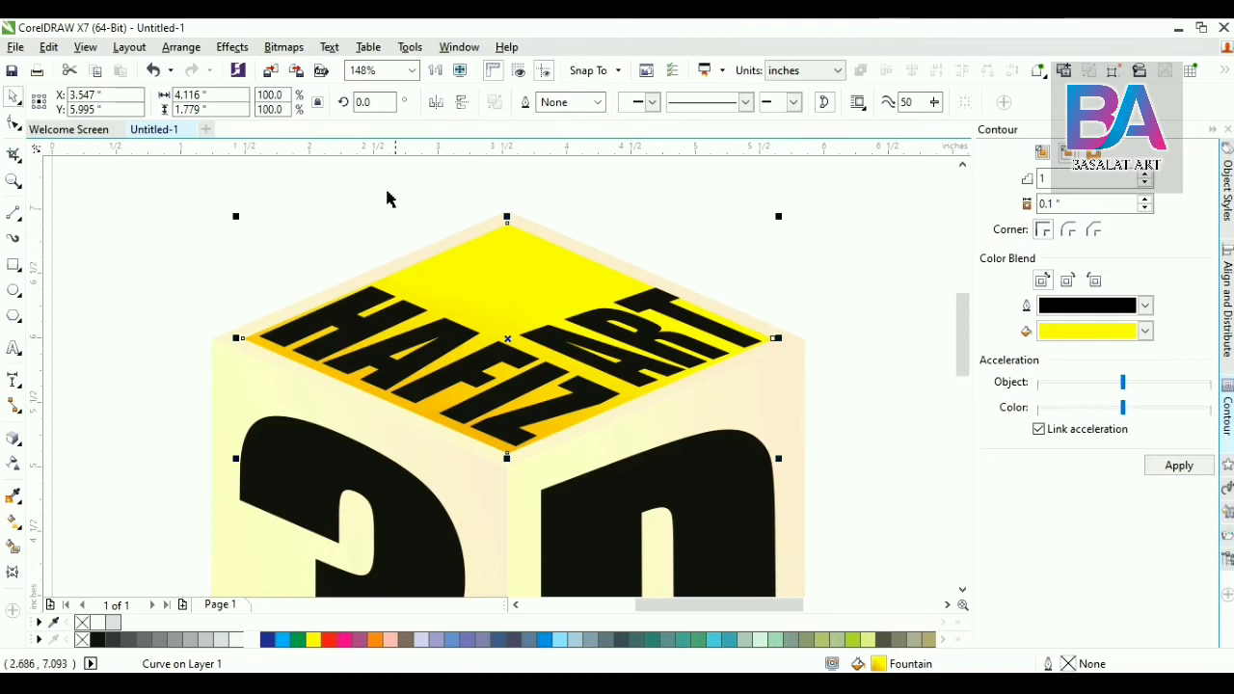
{"action": "key", "text": "F6"}
{"action": "key", "text": "space"}
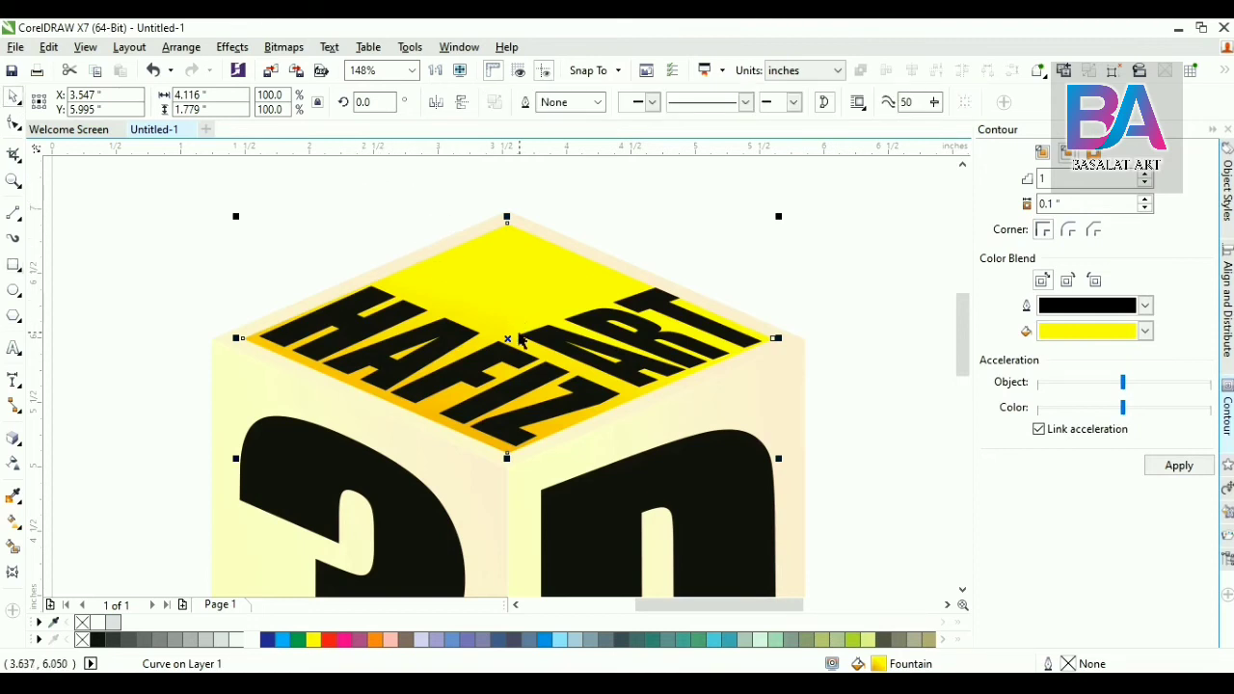
{"action": "left_click_drag", "start_coordinate": [520, 323], "coordinate": [513, 206]}
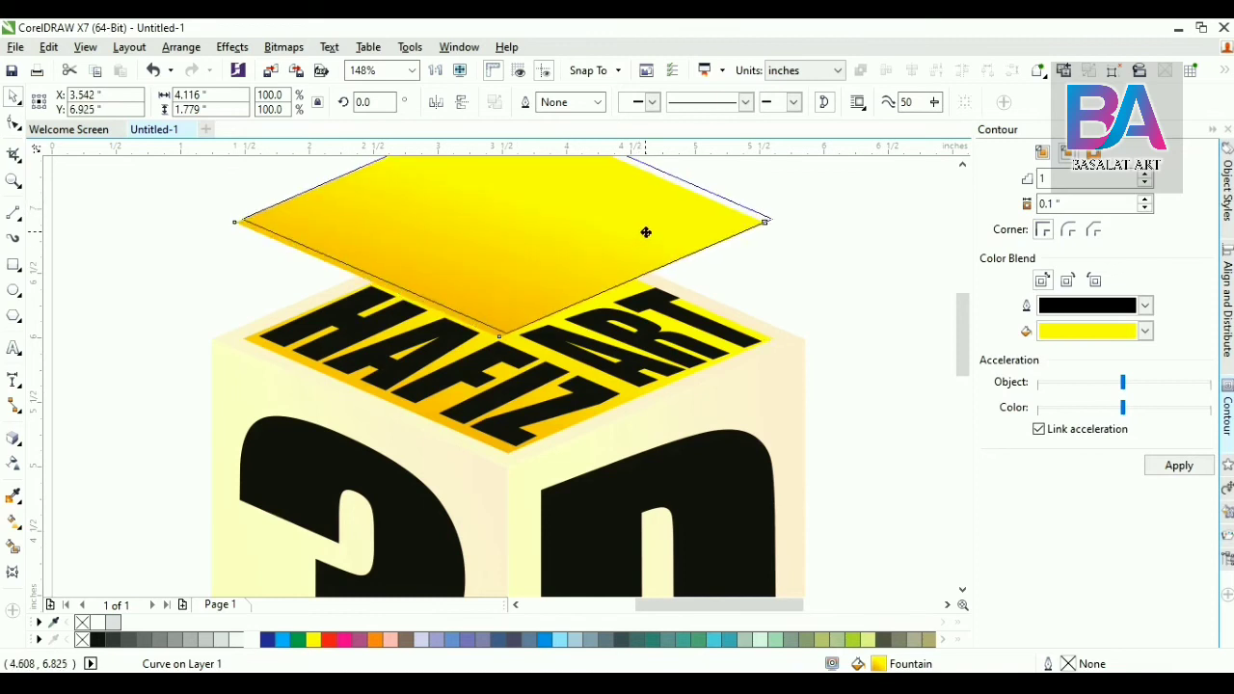
Step: Intersect the two overlapping yellow shapes and delete both originals, keeping only the small rhombus beside HAFIZ and ART
{"action": "left_click", "coordinate": [617, 357]}
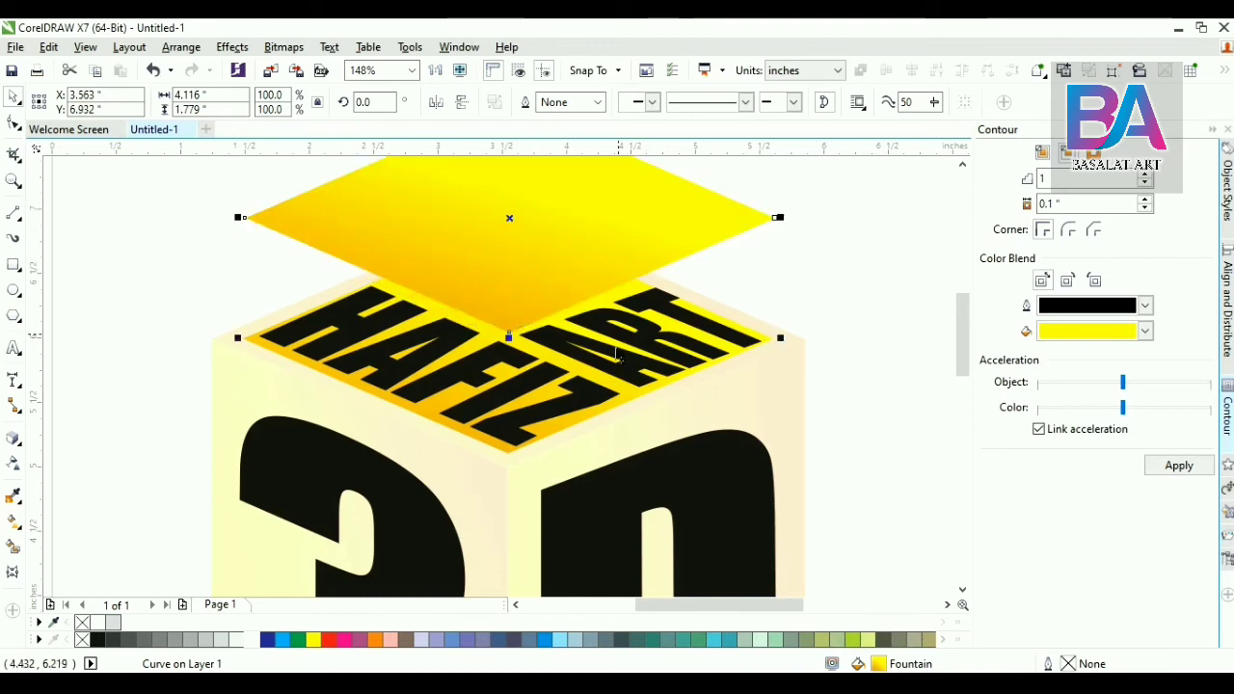
{"action": "left_click", "coordinate": [580, 374], "text": "shift"}
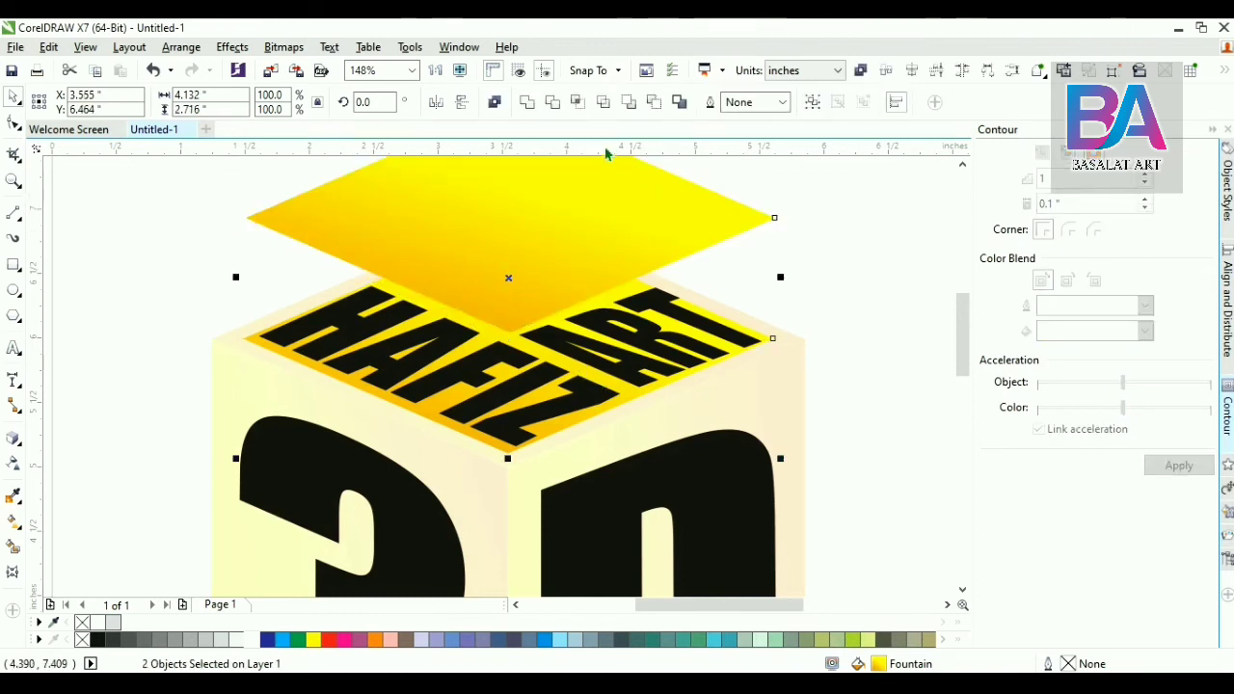
{"action": "left_click", "coordinate": [576, 102]}
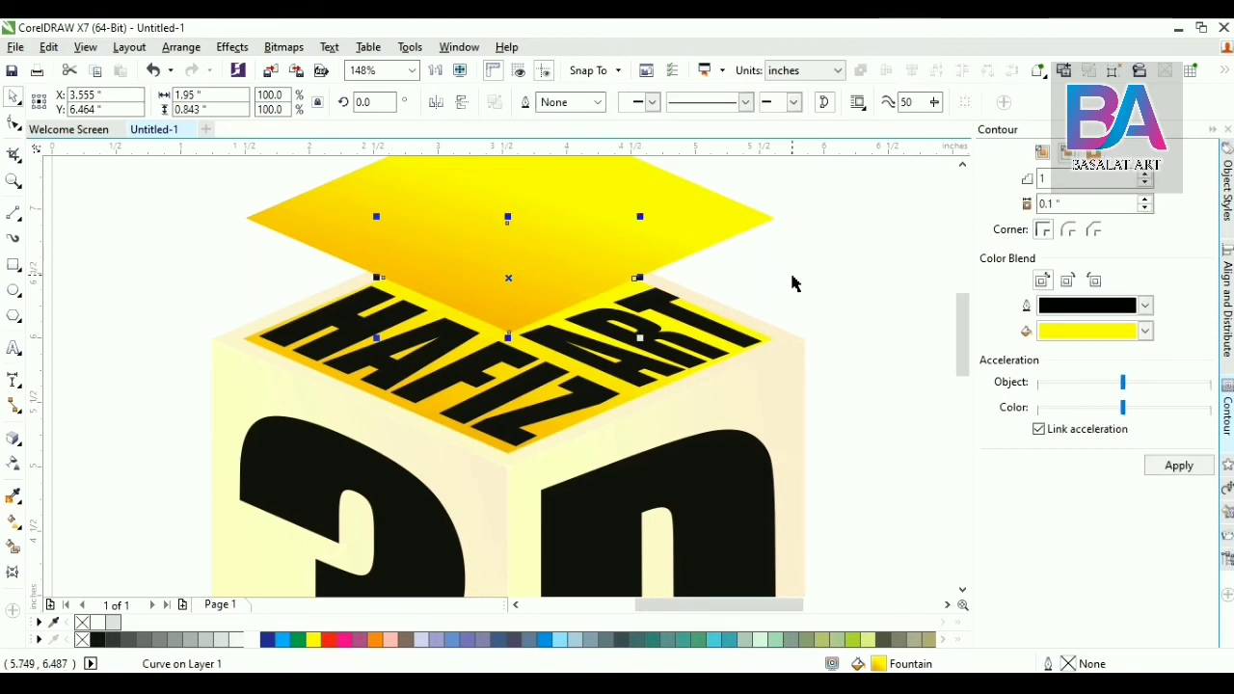
{"action": "left_click", "coordinate": [724, 225]}
{"action": "key", "text": "Delete"}
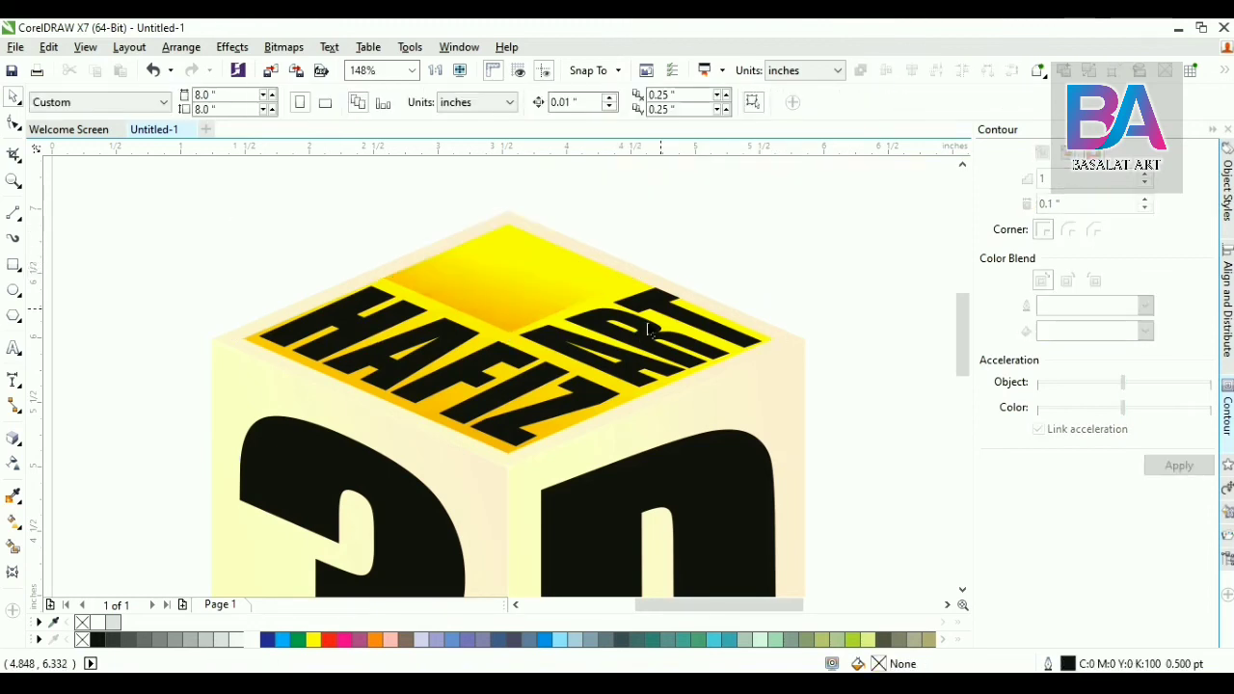
{"action": "left_click", "coordinate": [627, 407]}
{"action": "key", "text": "Delete"}
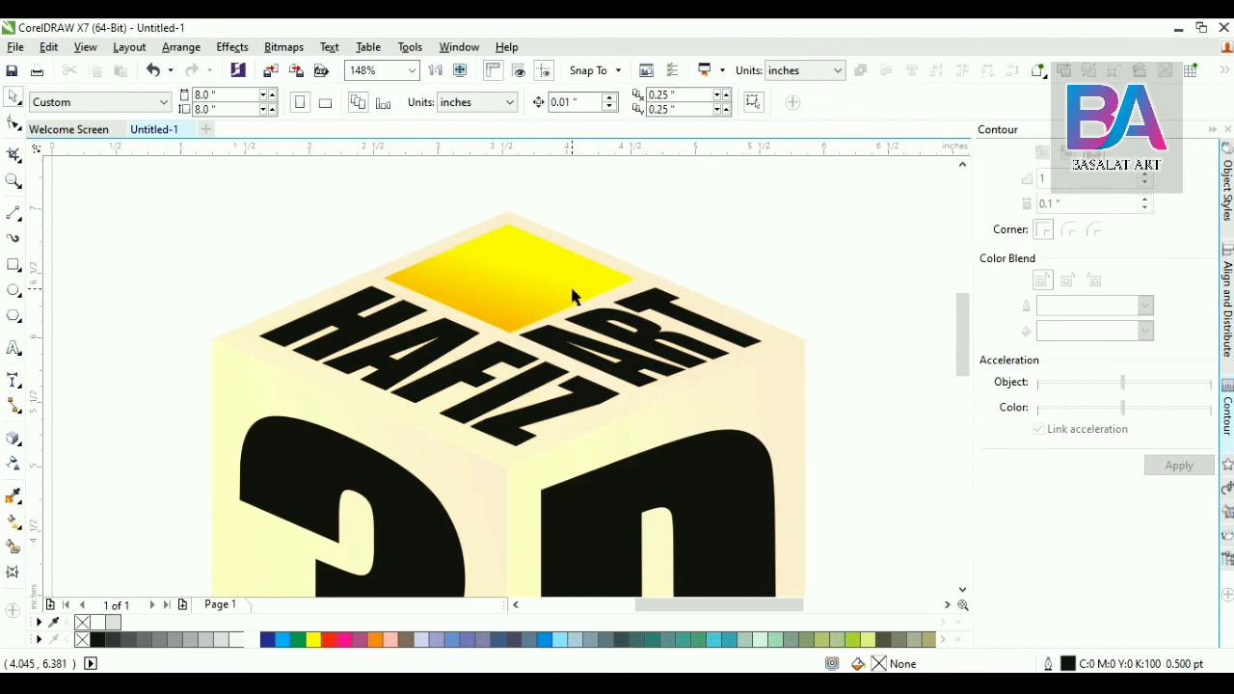
Step: Fill the small yellow rhombus on the top face with the black (K 100) sampled from the HAFIZ lettering
{"action": "left_click", "coordinate": [574, 296]}
{"action": "key", "text": "i"}
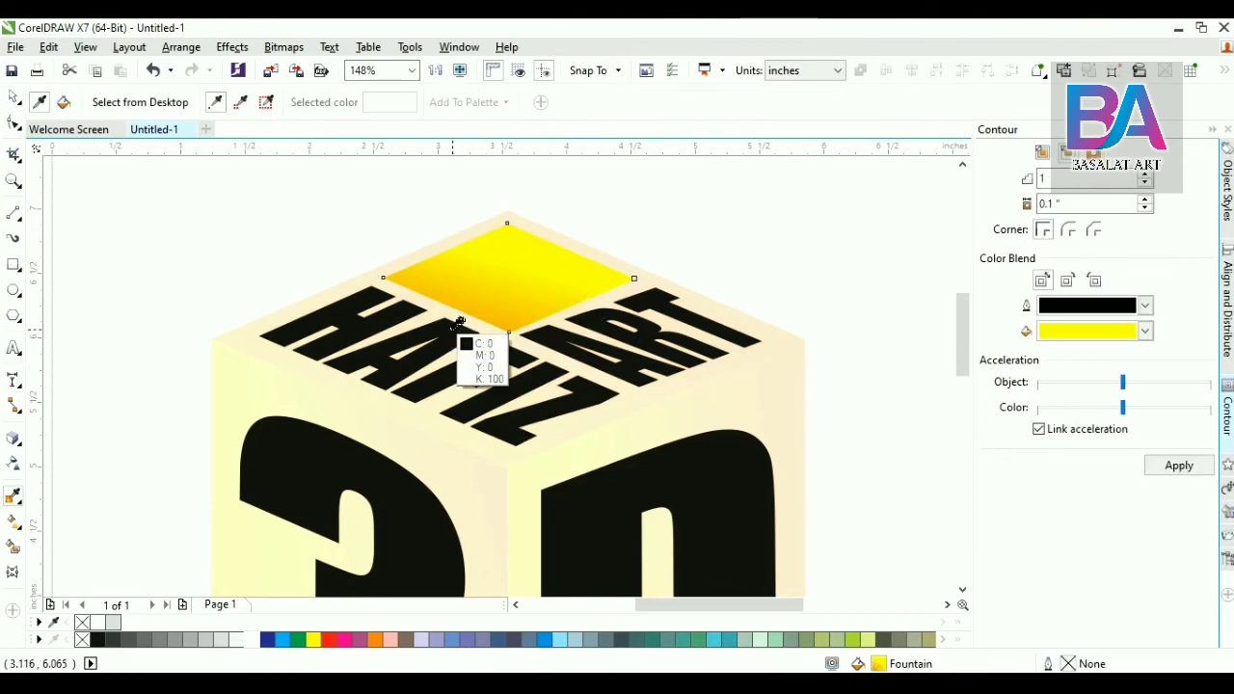
{"action": "left_click", "coordinate": [476, 350]}
{"action": "left_click", "coordinate": [504, 286]}
{"action": "scroll", "coordinate": [687, 271], "scroll_direction": "down", "scroll_amount": 2}
{"action": "scroll", "coordinate": [686, 271], "scroll_direction": "right", "scroll_amount": 1}
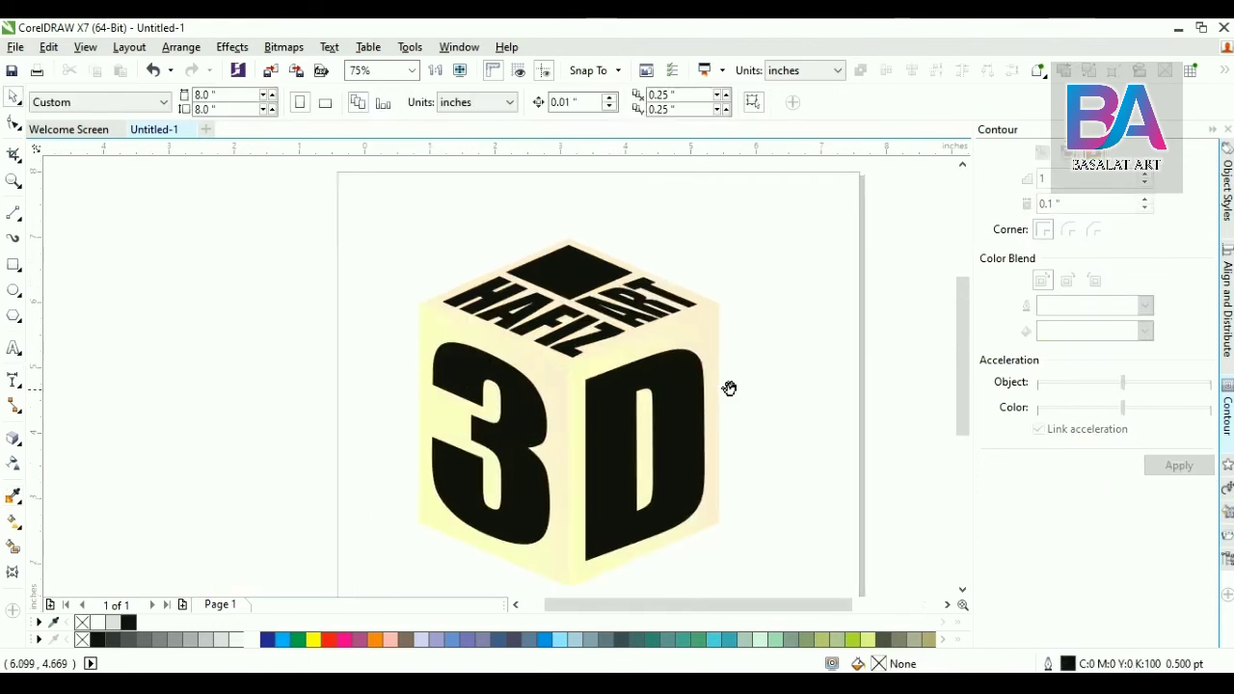
Step: Apply a near-vertical linear gradient to the 3, running from blue at its base to white just above its top edge
{"action": "left_click_drag", "start_coordinate": [518, 353], "coordinate": [814, 570]}
{"action": "left_click", "coordinate": [419, 389]}
{"action": "scroll", "coordinate": [597, 405], "scroll_direction": "down", "scroll_amount": 1}
{"action": "left_click", "coordinate": [675, 311], "text": "shift"}
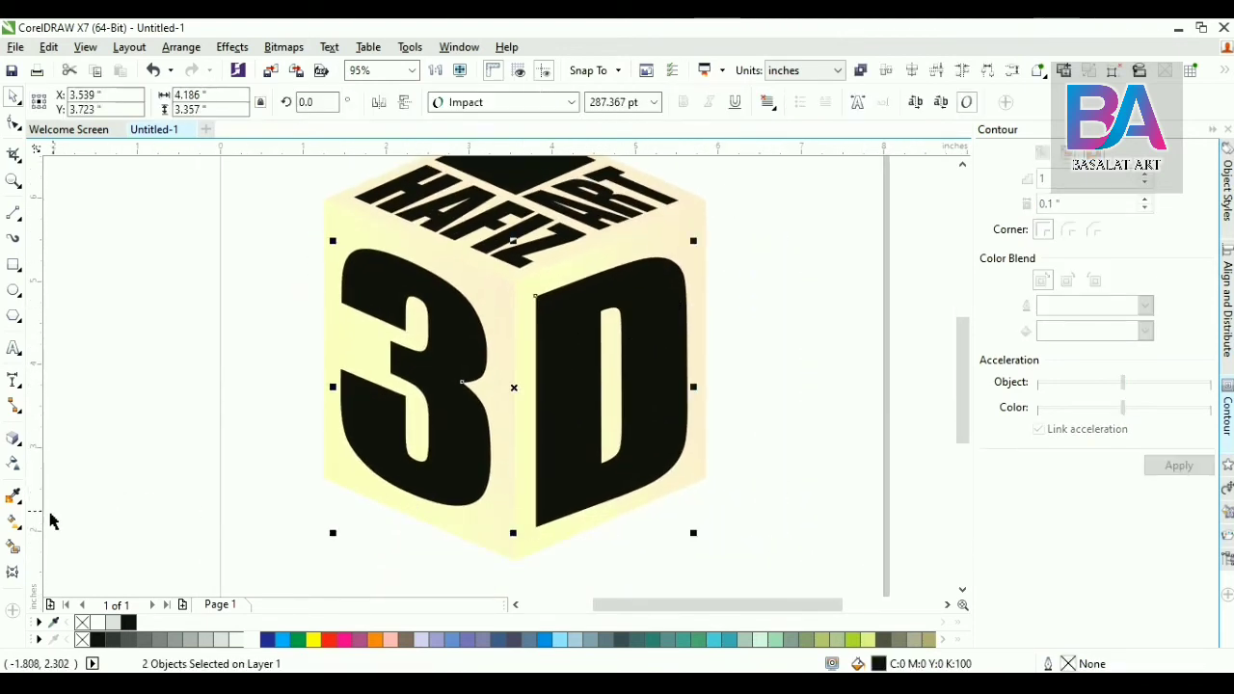
{"action": "left_click", "coordinate": [299, 412]}
{"action": "left_click", "coordinate": [432, 329]}
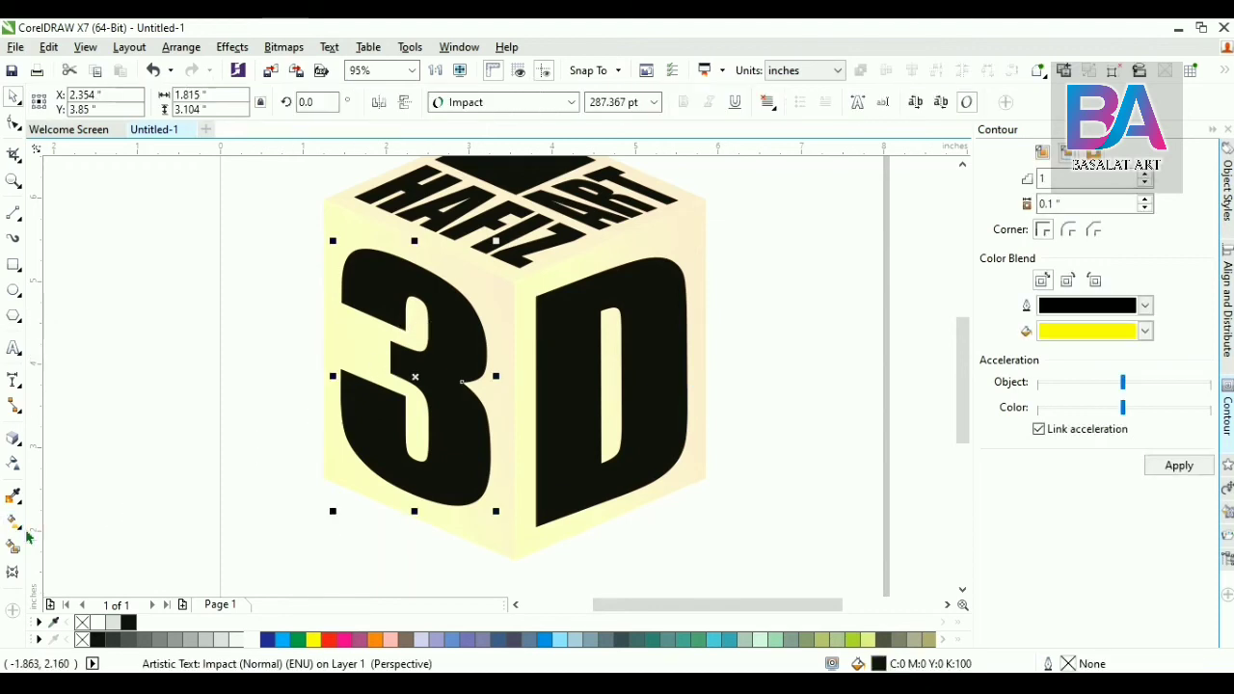
{"action": "left_click", "coordinate": [12, 523]}
{"action": "left_click_drag", "start_coordinate": [405, 487], "coordinate": [405, 274]}
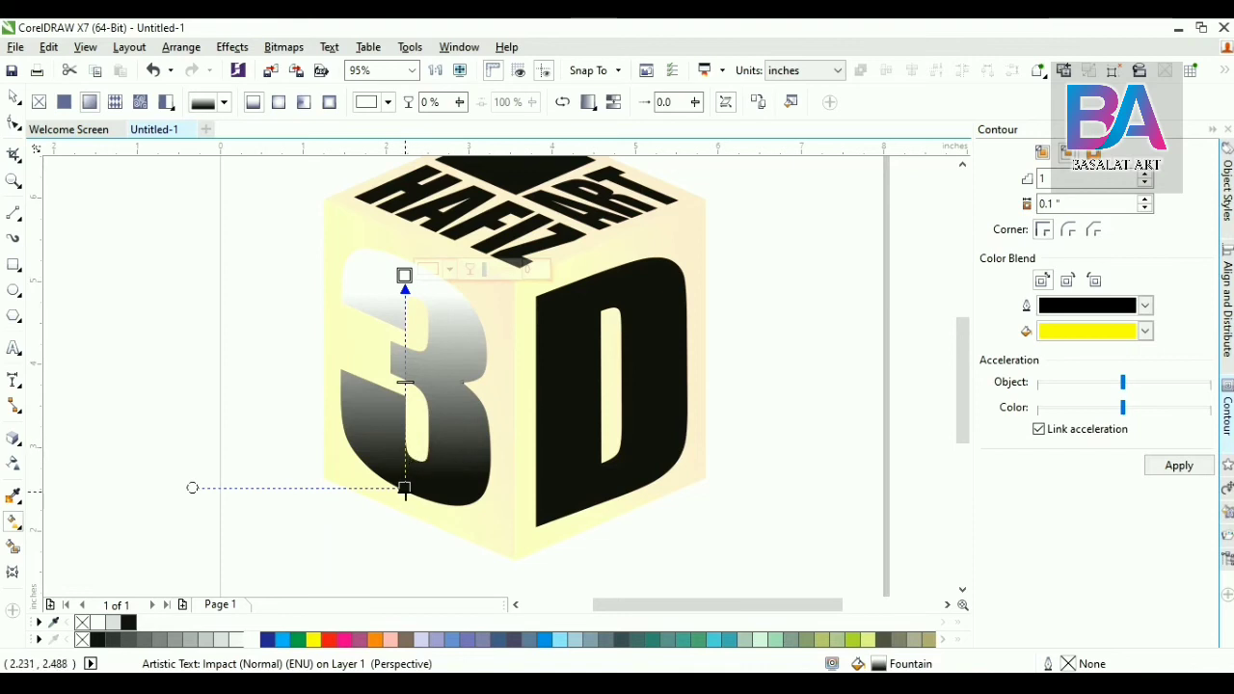
{"action": "left_click", "coordinate": [405, 488]}
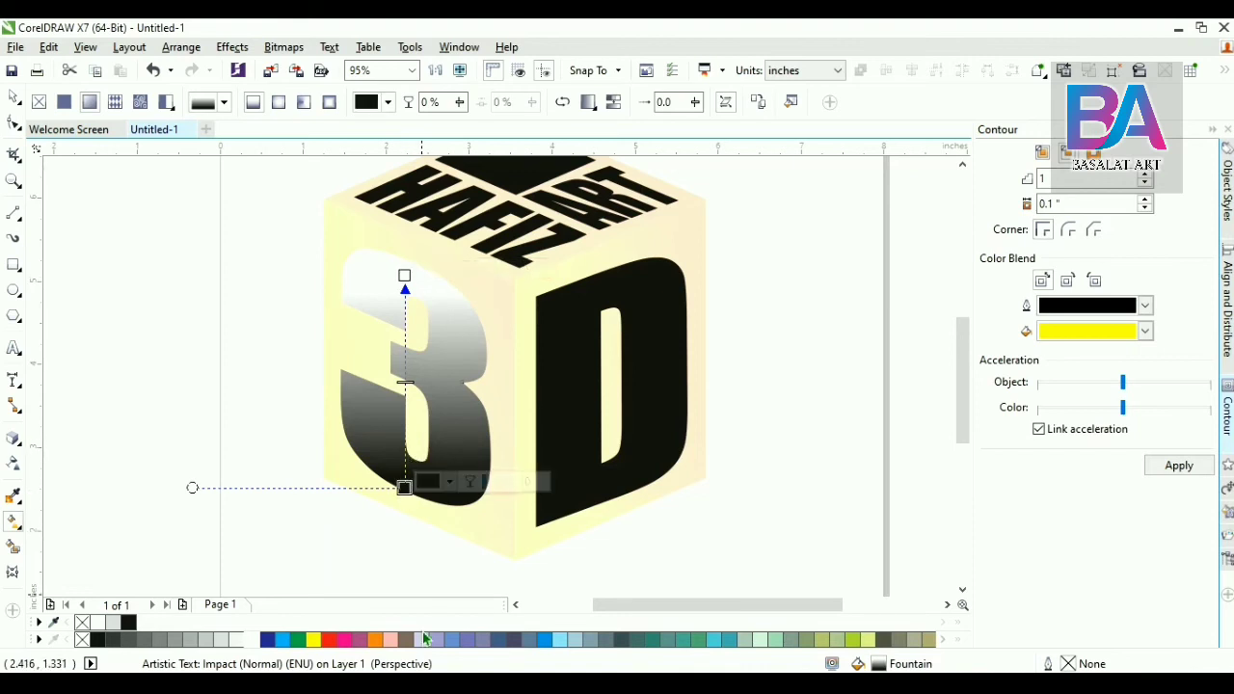
{"action": "left_click", "coordinate": [543, 640]}
{"action": "left_click_drag", "start_coordinate": [406, 276], "coordinate": [414, 248]}
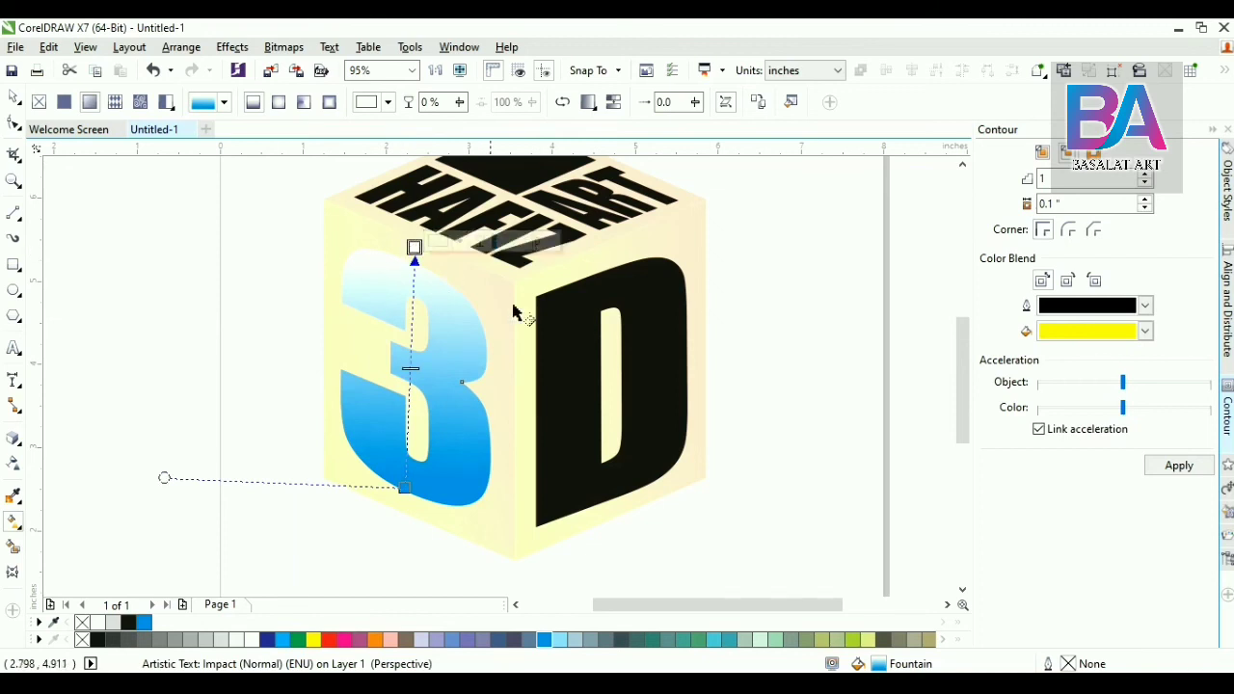
Step: Copy the 3's blue-to-white gradient fill onto the D
{"action": "key", "text": "space"}
{"action": "left_click", "coordinate": [586, 308]}
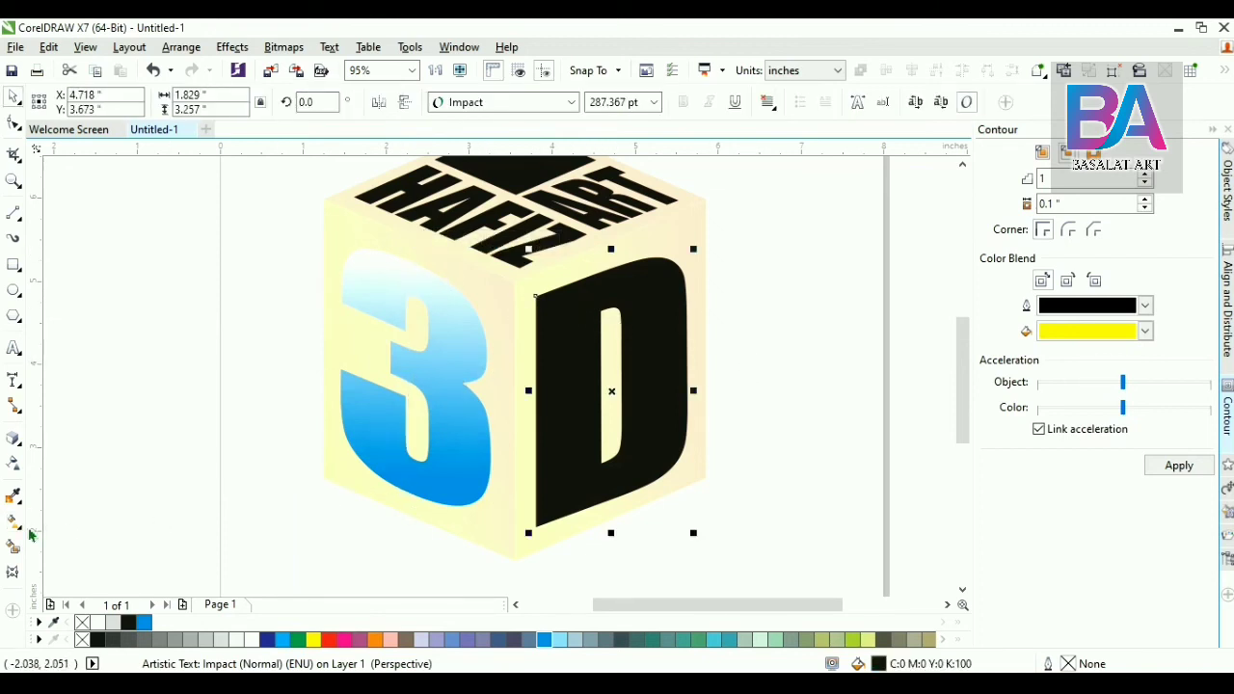
{"action": "left_click", "coordinate": [14, 521]}
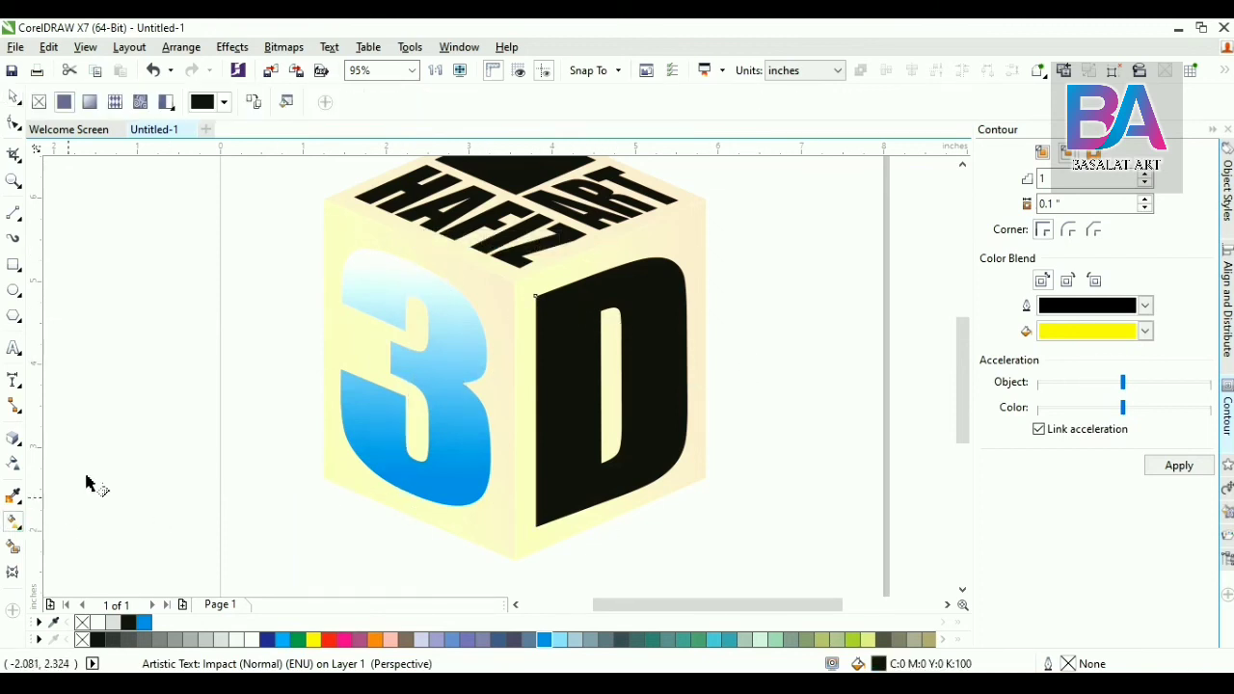
{"action": "left_click", "coordinate": [366, 291]}
{"action": "left_click_drag", "start_coordinate": [611, 251], "coordinate": [592, 251]}
{"action": "key", "text": "space"}
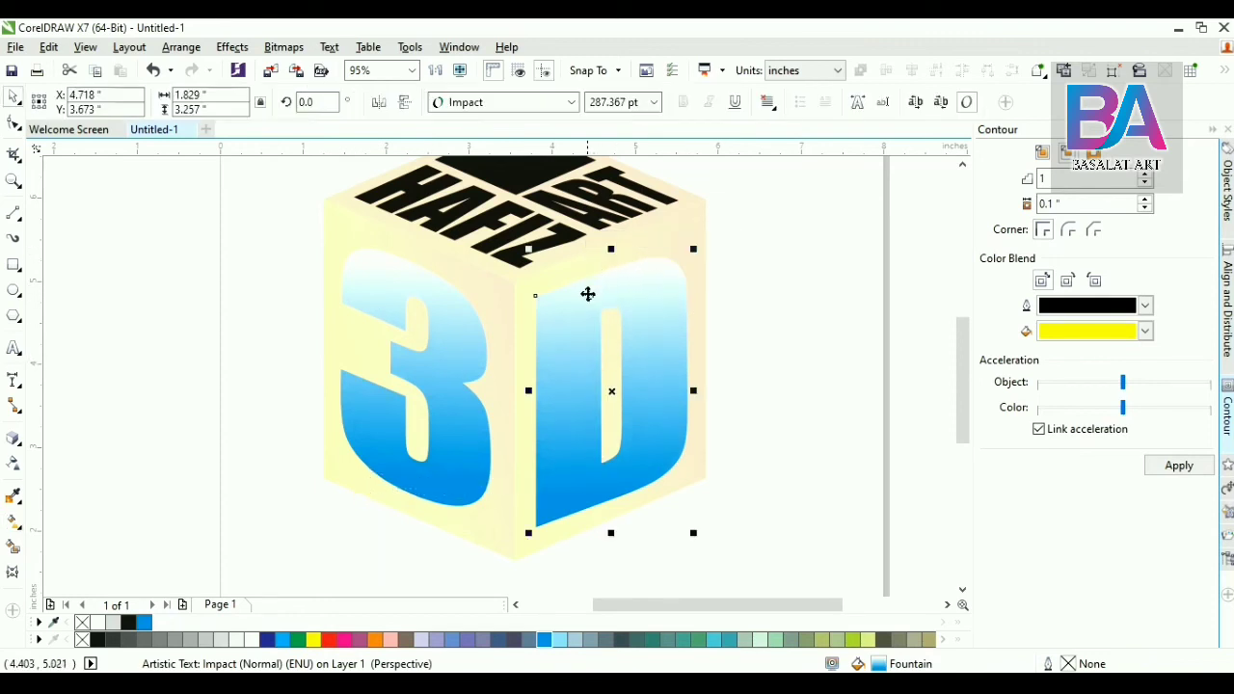
Step: Give the 3 and D a black 3.0 pt outline with rounded corners, placed behind the fill
{"action": "left_click", "coordinate": [449, 305], "text": "shift"}
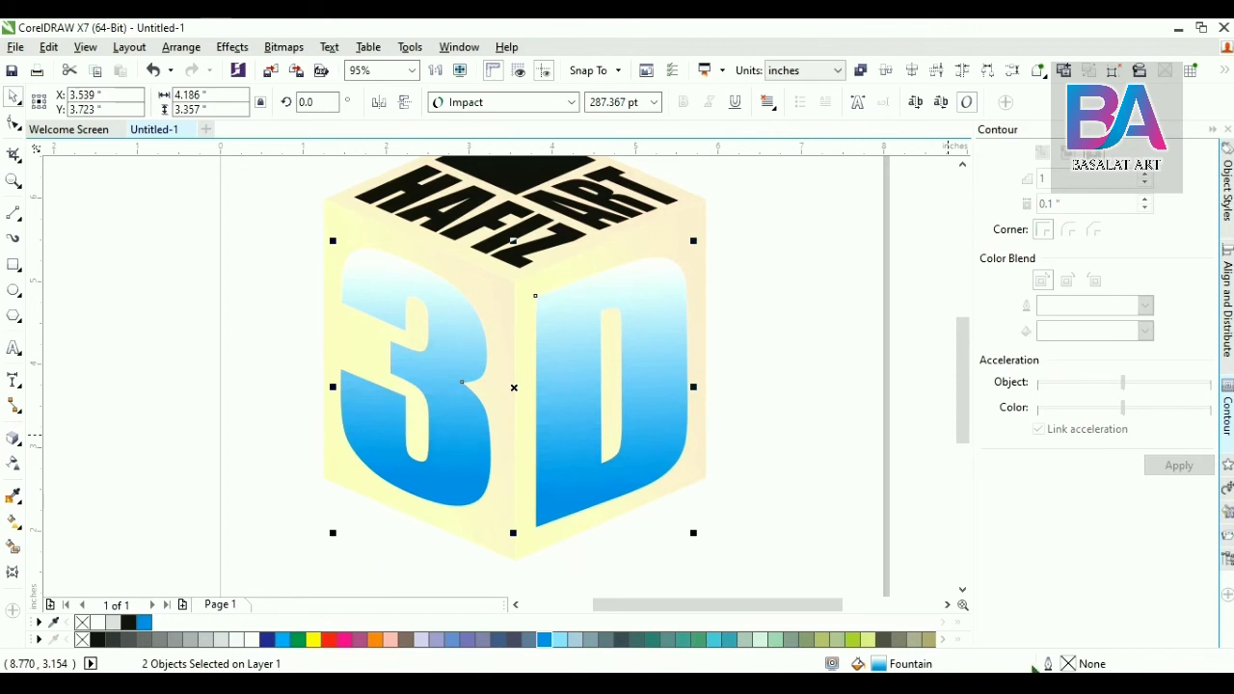
{"action": "double_click", "coordinate": [1068, 663]}
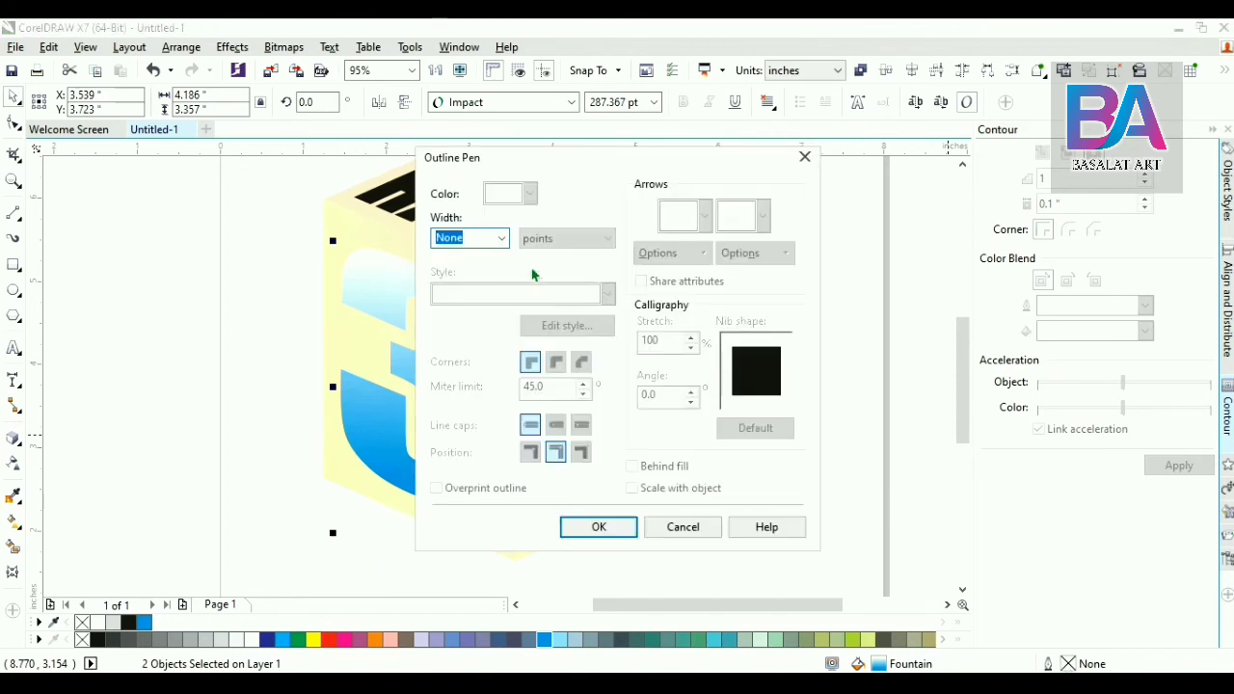
{"action": "left_click", "coordinate": [501, 238]}
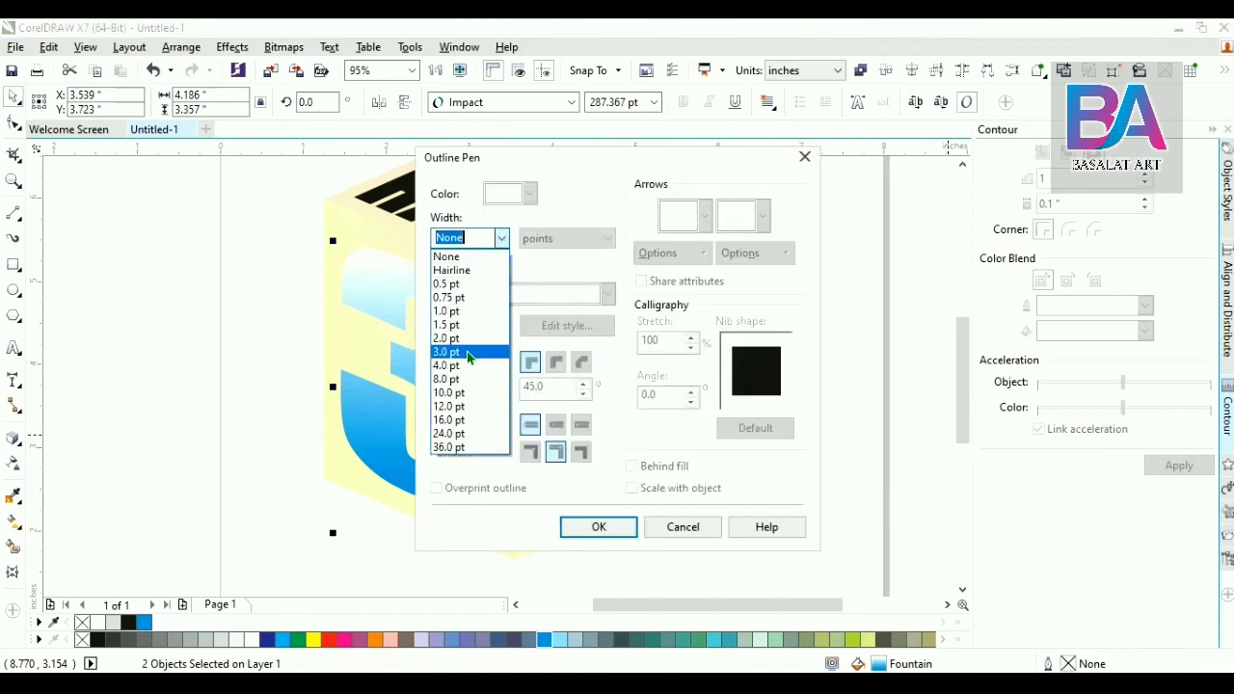
{"action": "left_click", "coordinate": [469, 353]}
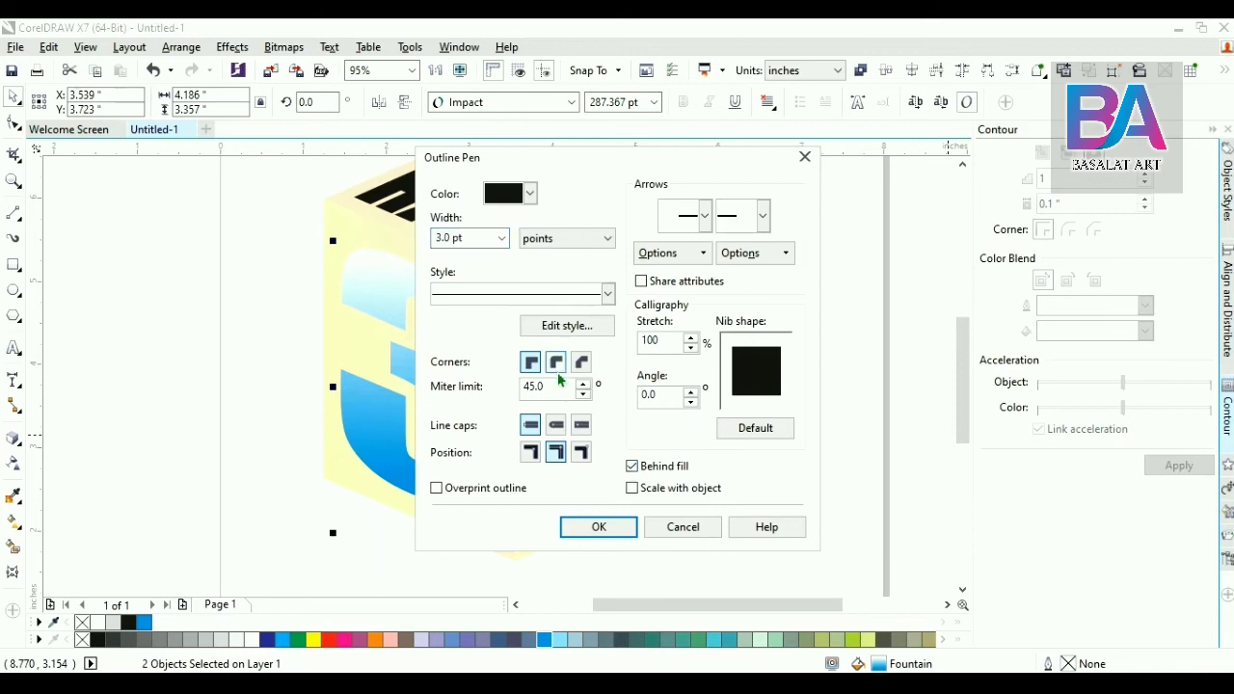
{"action": "left_click", "coordinate": [621, 526]}
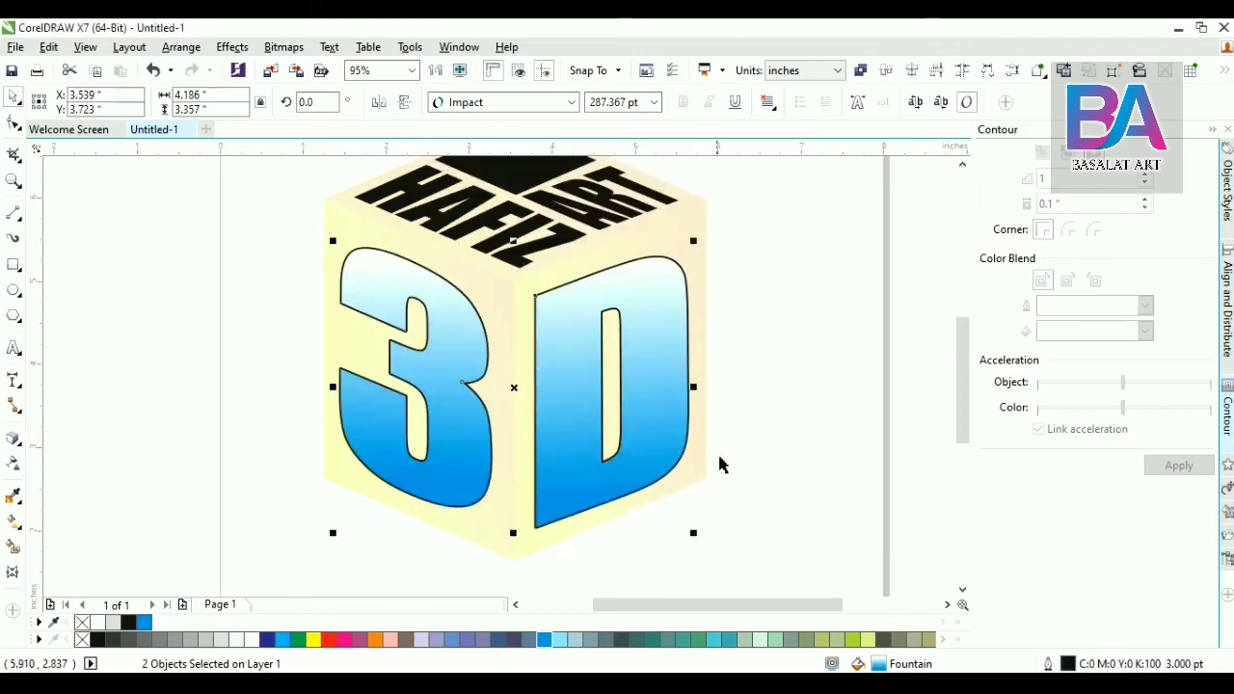
Step: Set the outline width of both the 3 and the D to 8 pt
{"action": "left_click", "coordinate": [800, 384]}
{"action": "left_click", "coordinate": [504, 366]}
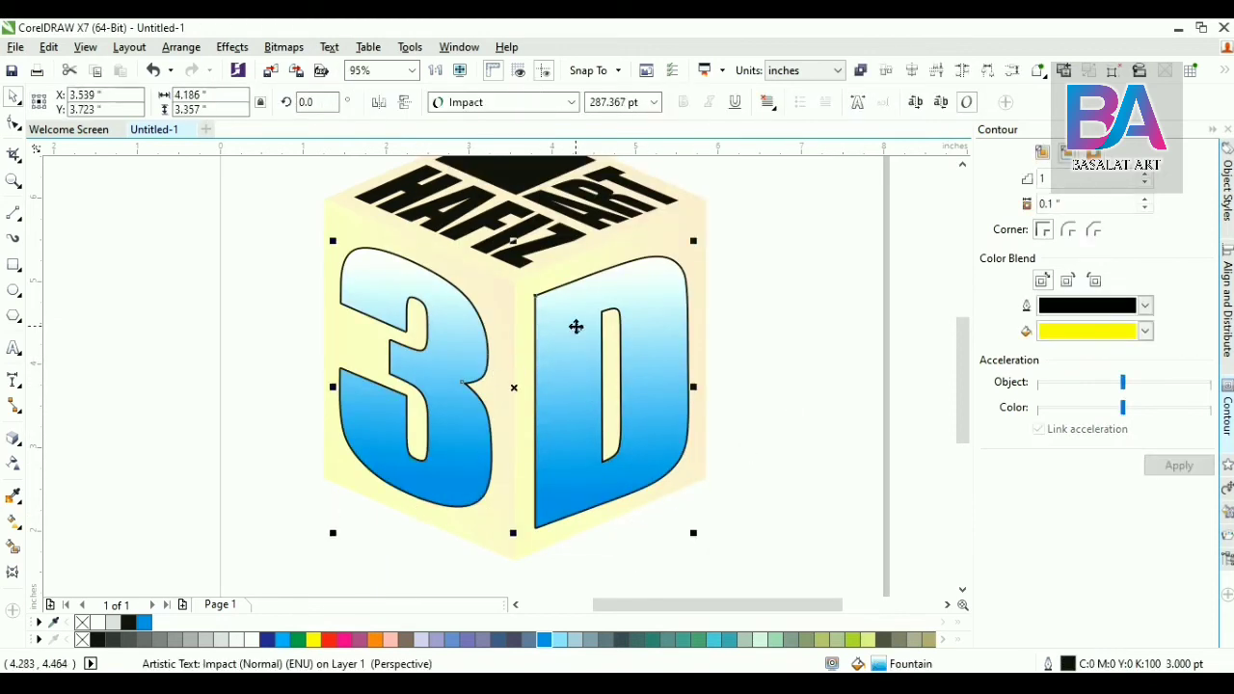
{"action": "left_click", "coordinate": [688, 366], "text": "shift"}
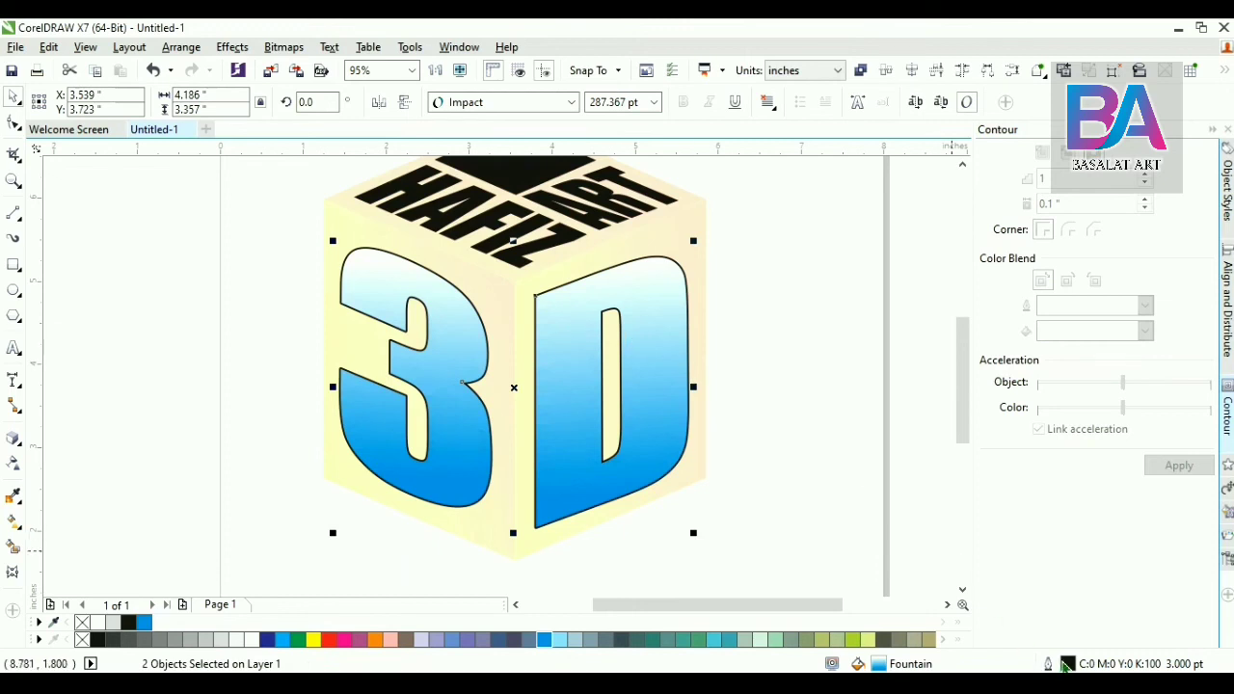
{"action": "double_click", "coordinate": [1066, 664]}
{"action": "left_click", "coordinate": [502, 238]}
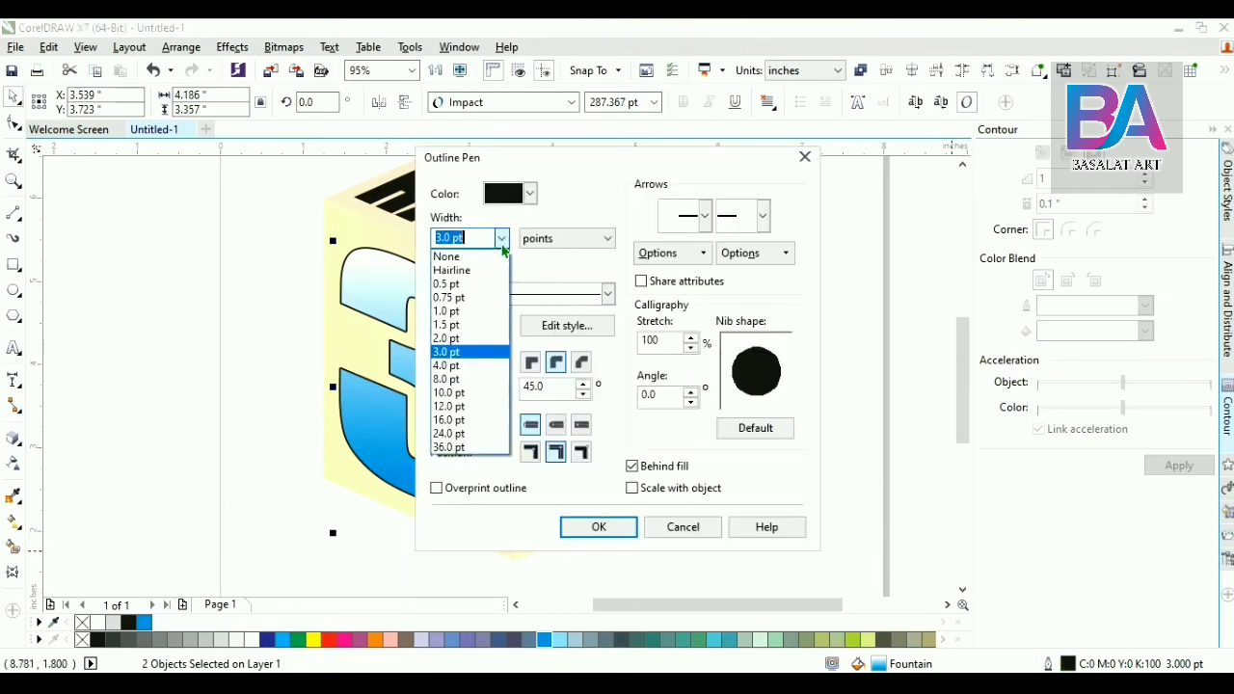
{"action": "left_click", "coordinate": [466, 366]}
{"action": "left_click", "coordinate": [631, 530]}
{"action": "key", "text": "Escape"}
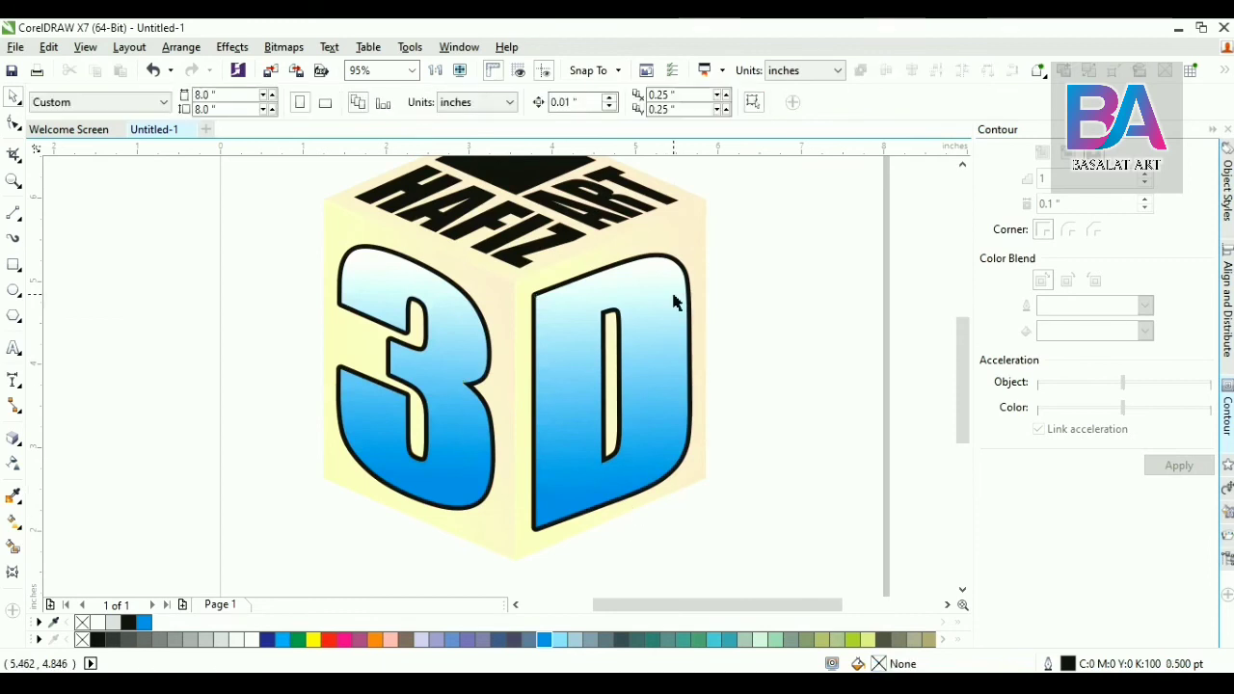
Step: Group the 3 and the D on the cube's sides into one object
{"action": "left_click", "coordinate": [675, 301]}
{"action": "left_click", "coordinate": [762, 289]}
{"action": "left_click", "coordinate": [409, 311]}
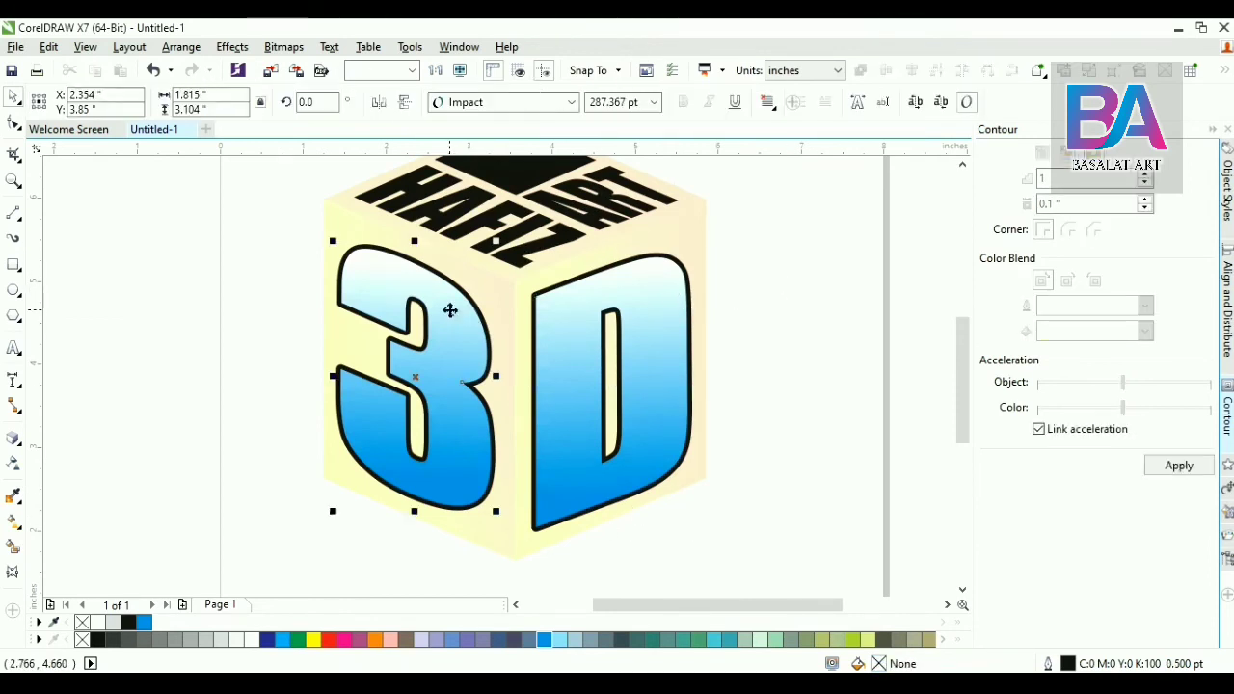
{"action": "left_click", "coordinate": [539, 296], "text": "shift"}
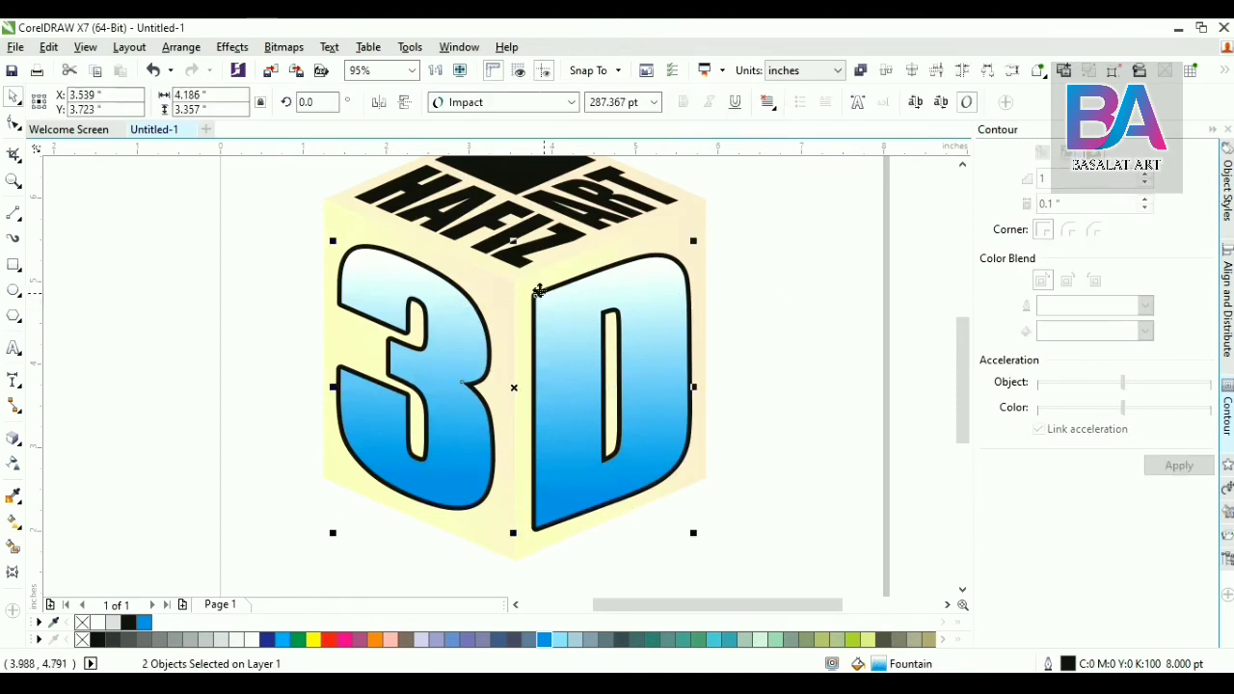
{"action": "left_click", "coordinate": [233, 46]}
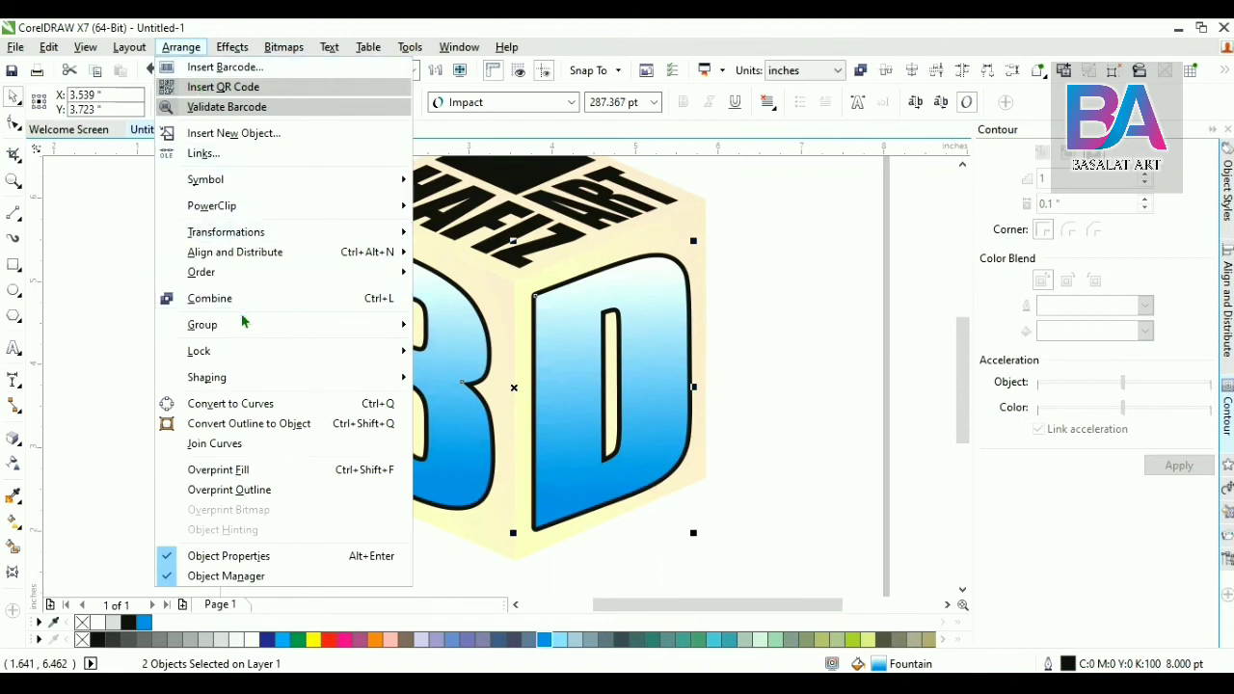
{"action": "mouse_move", "coordinate": [241, 328]}
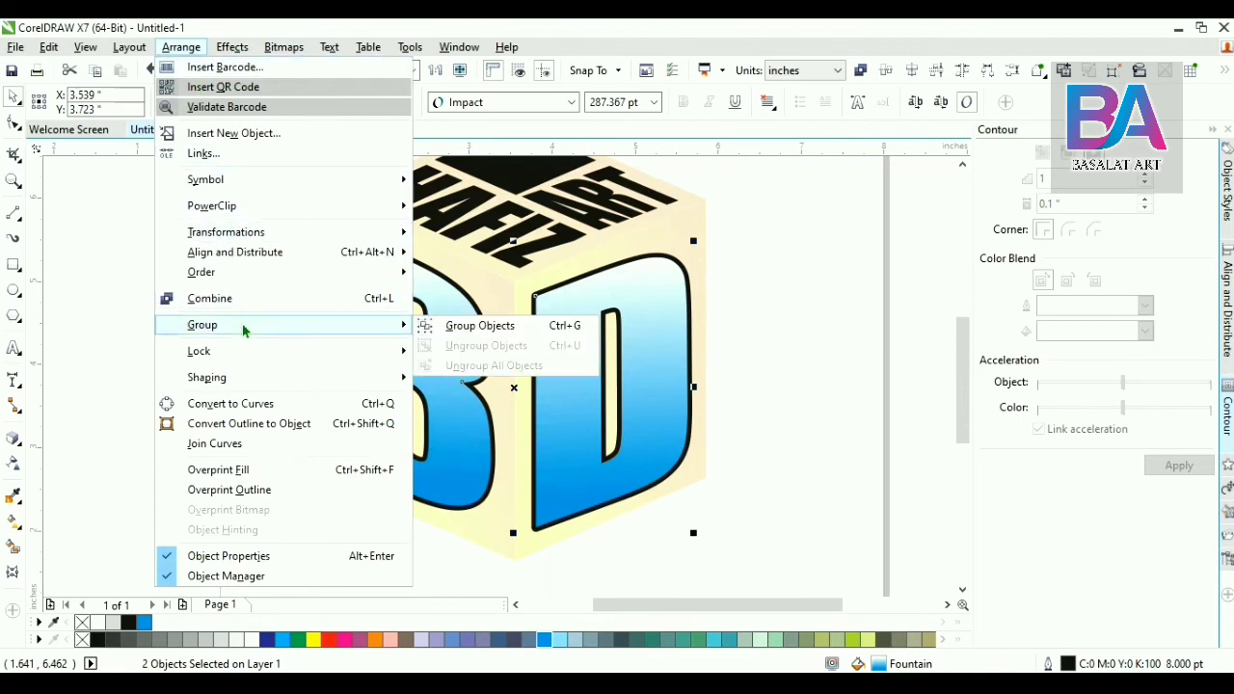
{"action": "left_click", "coordinate": [502, 328]}
Step: Add a drop shadow to the 3 and D group, change its feathering direction and set its feathering edge to Squared
{"action": "left_click", "coordinate": [847, 294]}
{"action": "left_click", "coordinate": [578, 314]}
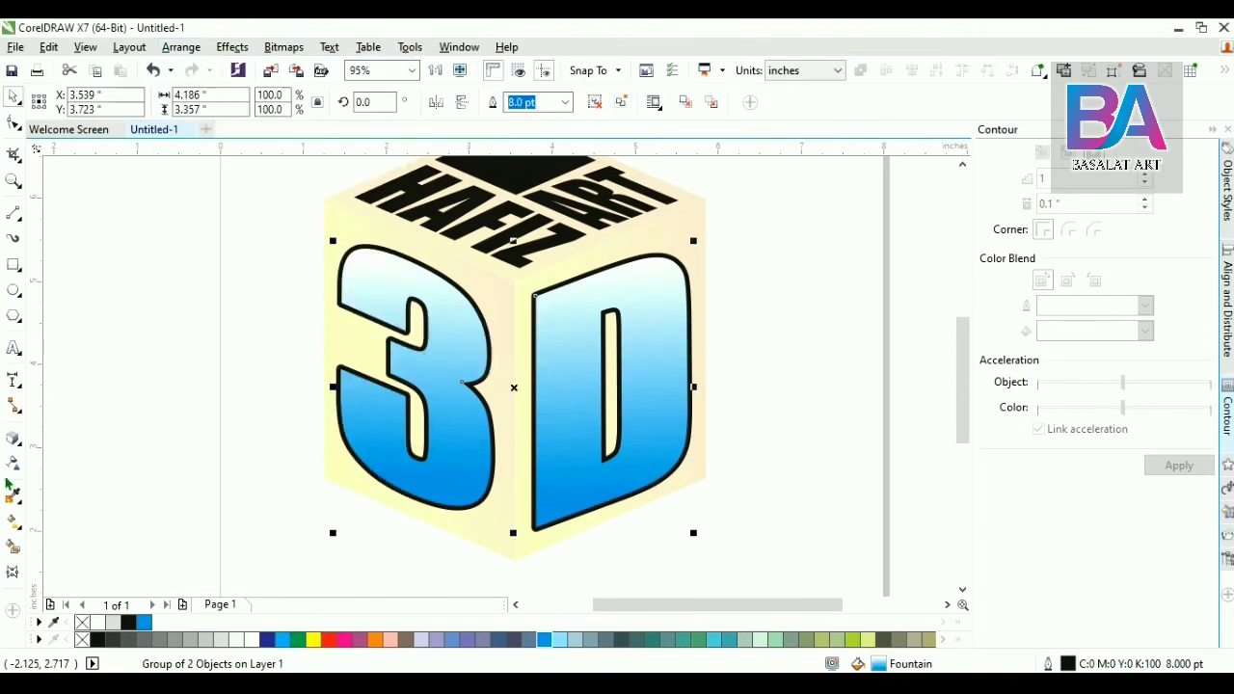
{"action": "left_click", "coordinate": [11, 442]}
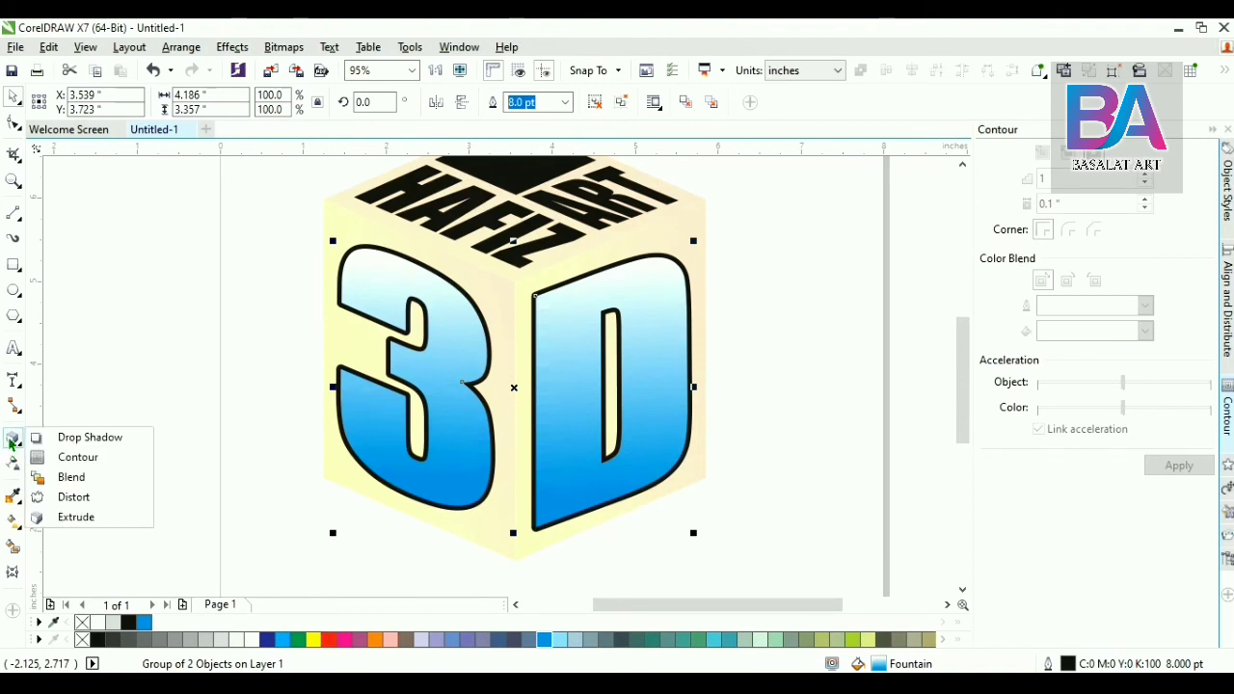
{"action": "left_click", "coordinate": [66, 437]}
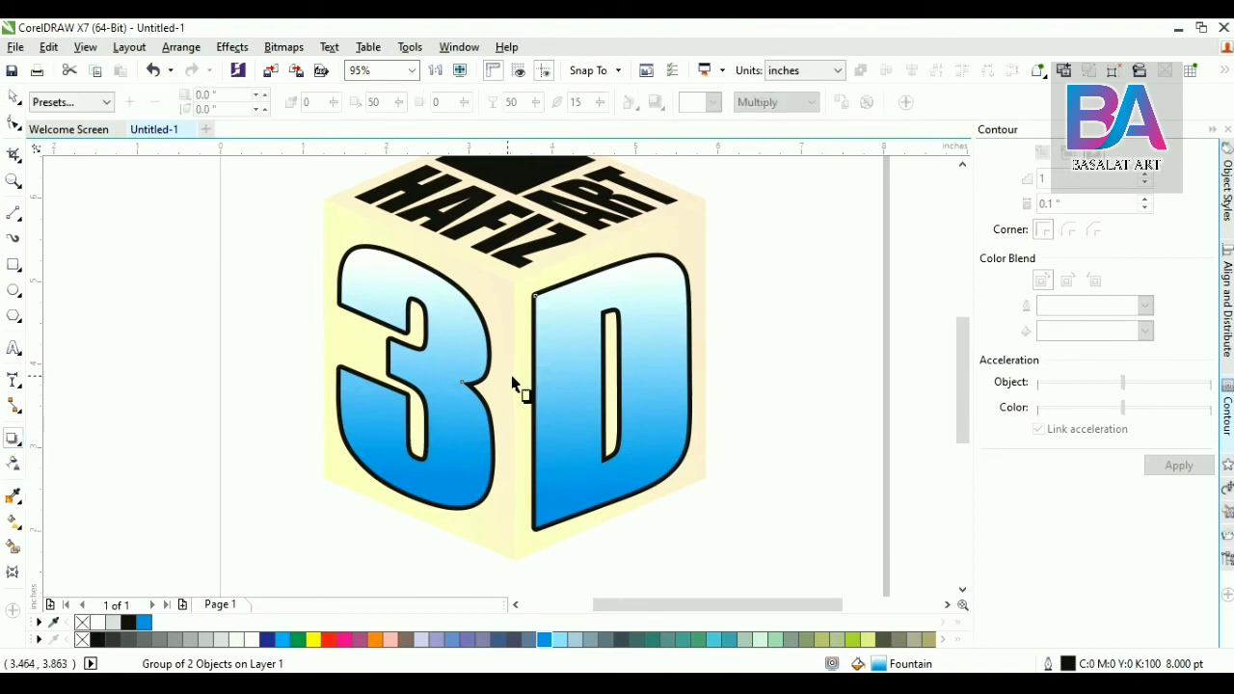
{"action": "left_click_drag", "start_coordinate": [525, 413], "coordinate": [526, 413]}
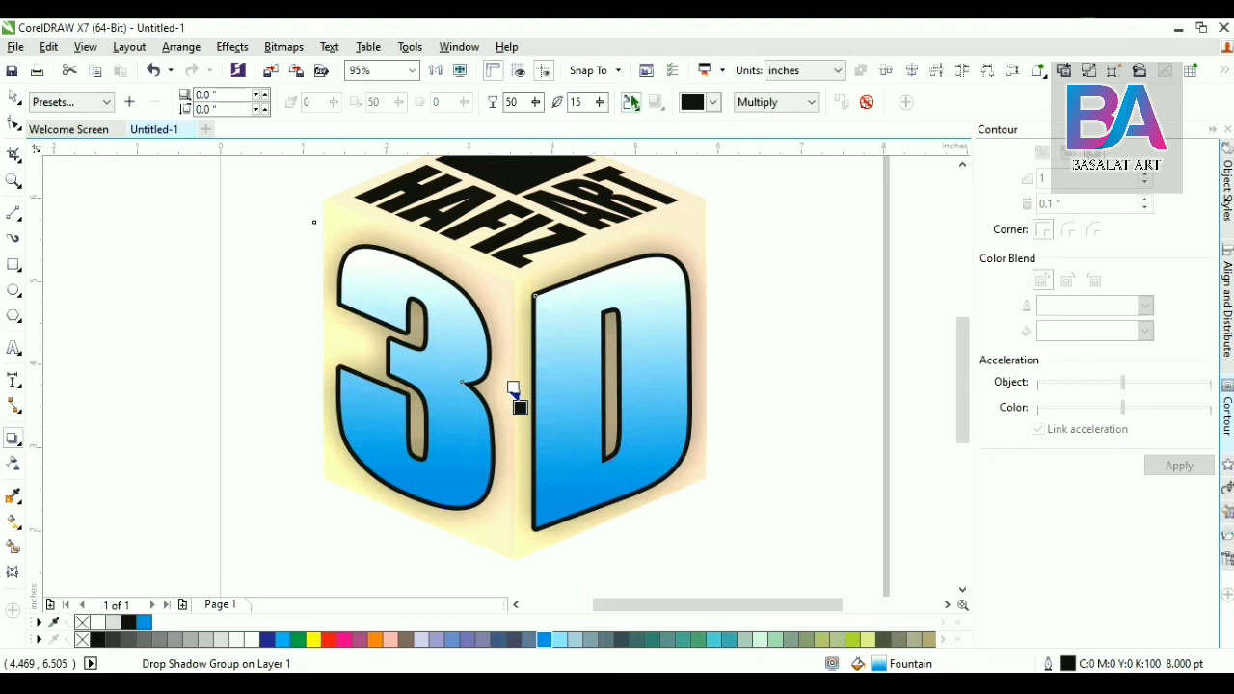
{"action": "left_click", "coordinate": [632, 102]}
{"action": "left_click", "coordinate": [649, 151]}
{"action": "left_click", "coordinate": [655, 102]}
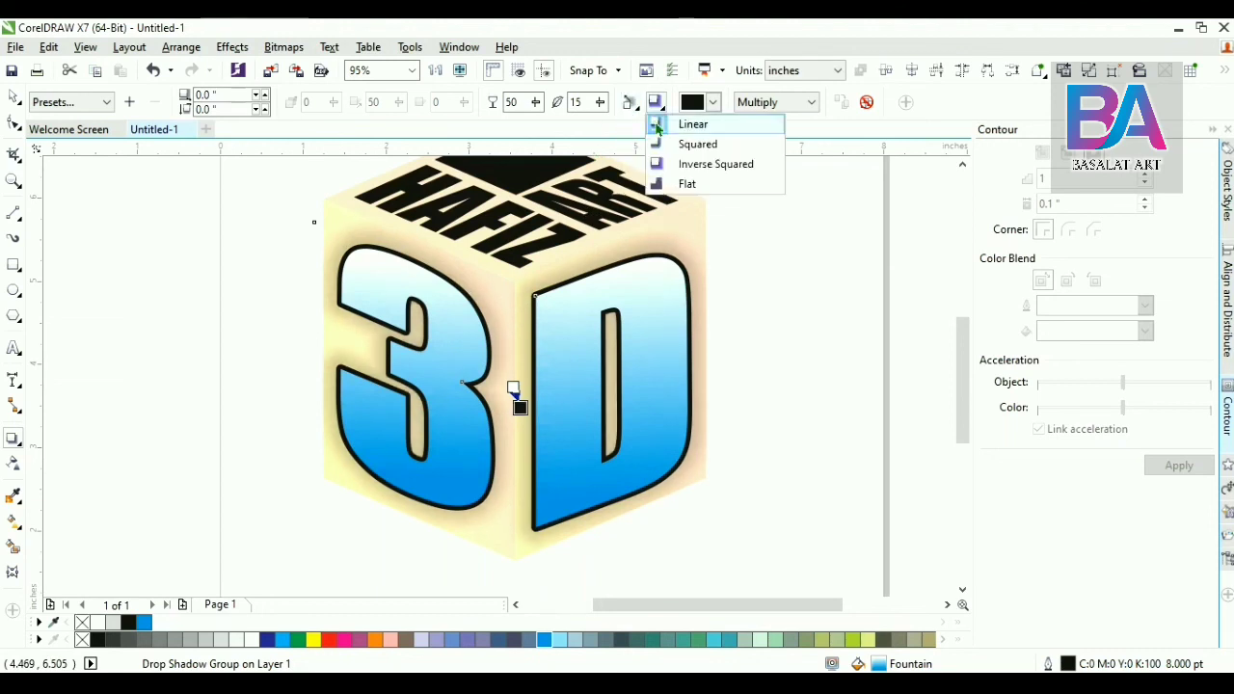
{"action": "left_click", "coordinate": [684, 144]}
Step: Make the drop shadow a white glow with feathering 7, Normal blend mode and opacity 100
{"action": "left_click", "coordinate": [578, 104]}
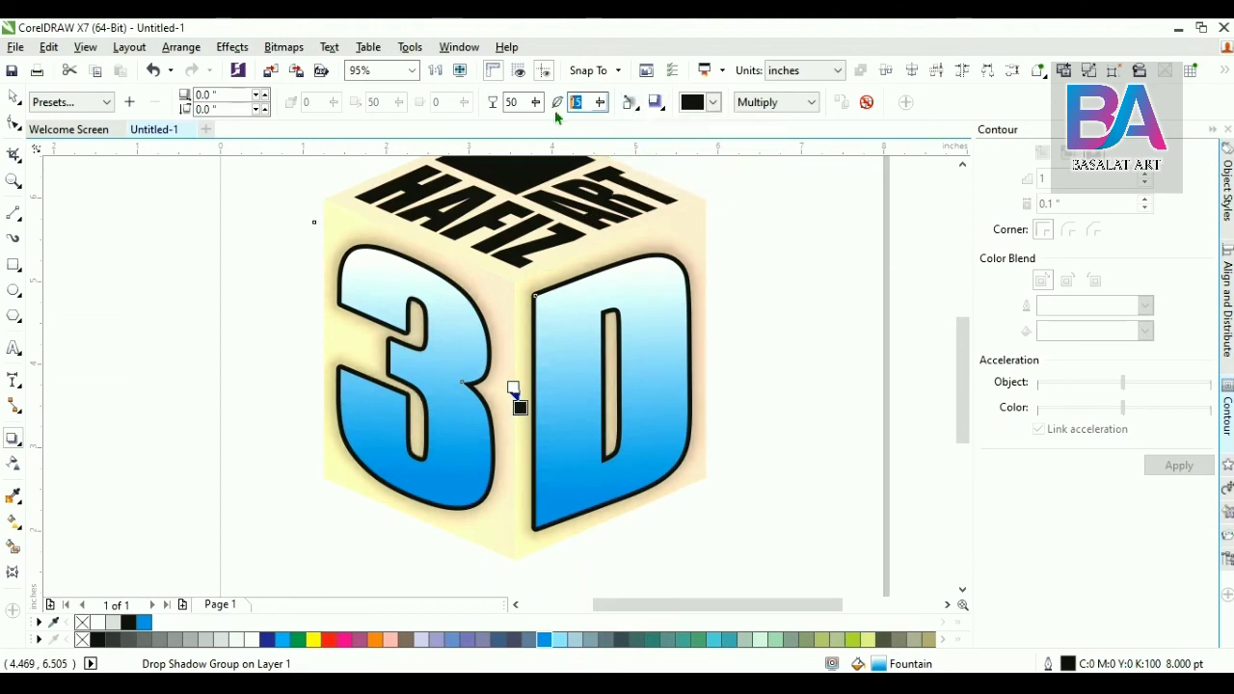
{"action": "type", "text": "7"}
{"action": "key", "text": "Tab"}
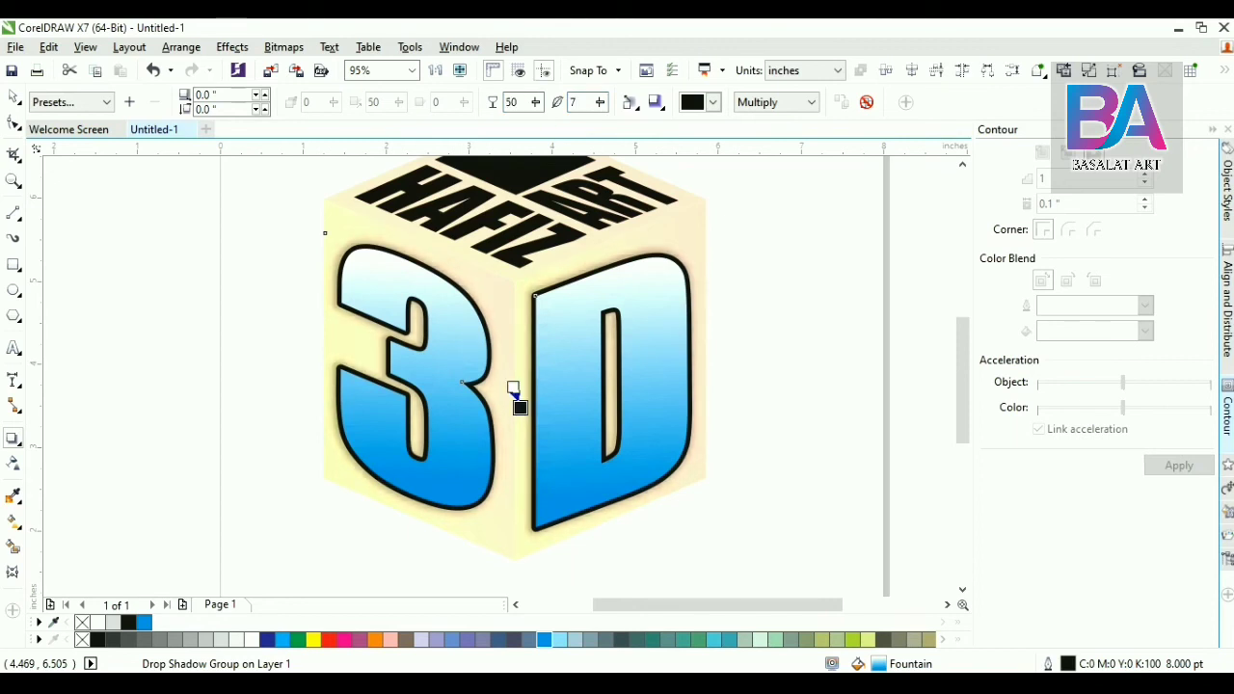
{"action": "left_click", "coordinate": [786, 102]}
{"action": "left_click", "coordinate": [780, 121]}
{"action": "left_click", "coordinate": [713, 102]}
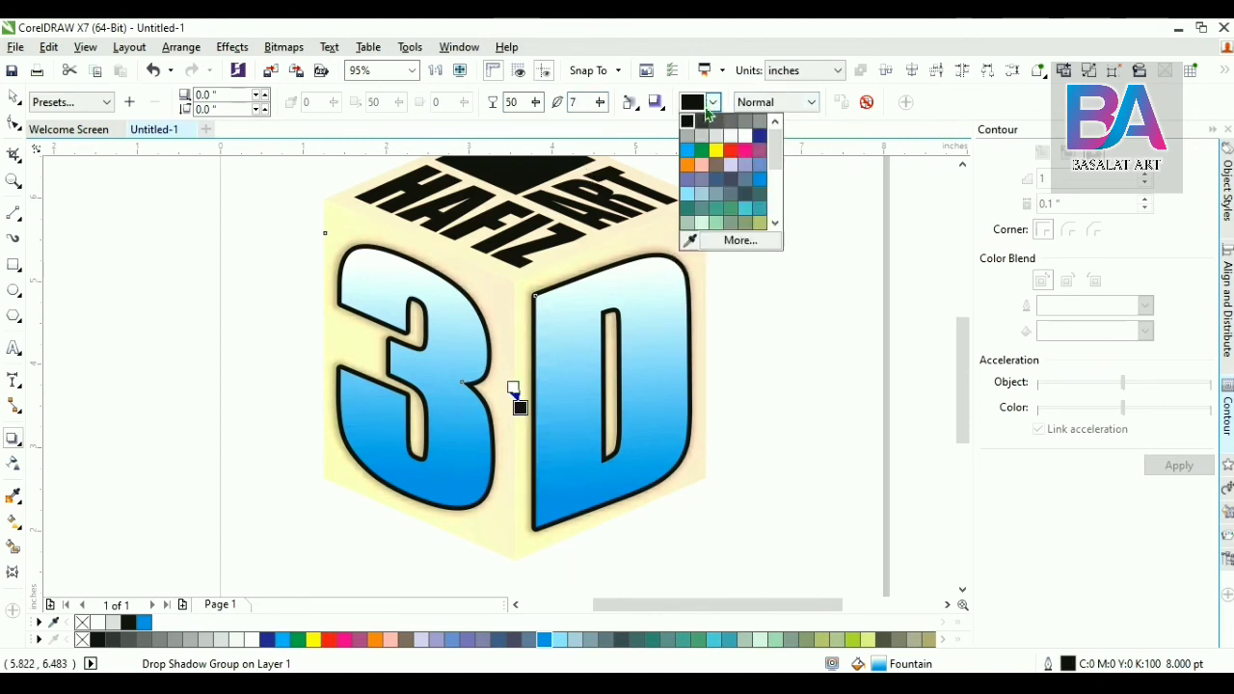
{"action": "left_click", "coordinate": [714, 146]}
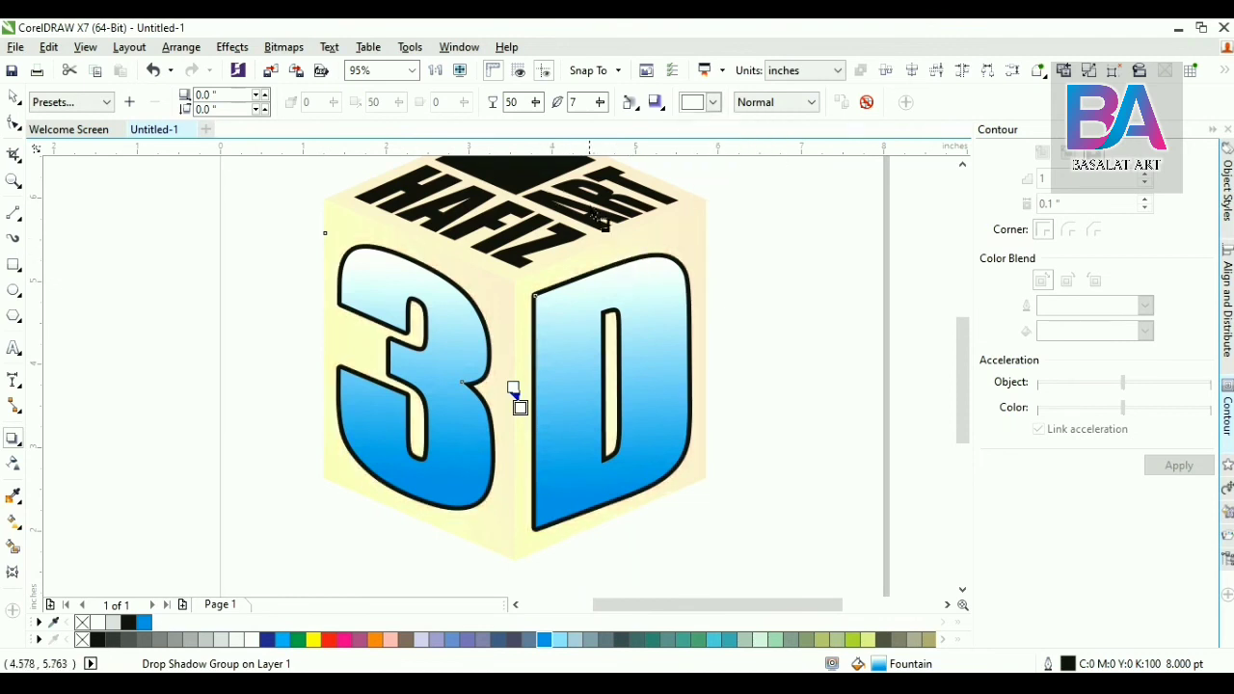
{"action": "left_click_drag", "start_coordinate": [535, 102], "coordinate": [566, 126]}
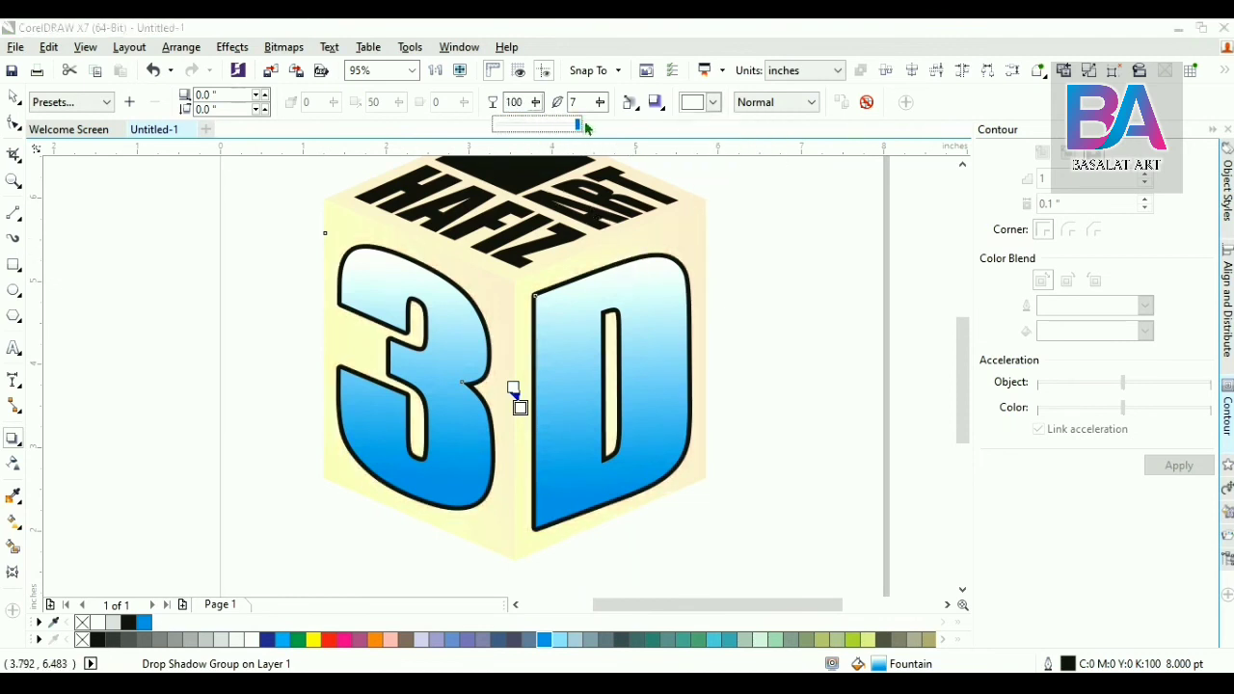
{"action": "left_click", "coordinate": [798, 257]}
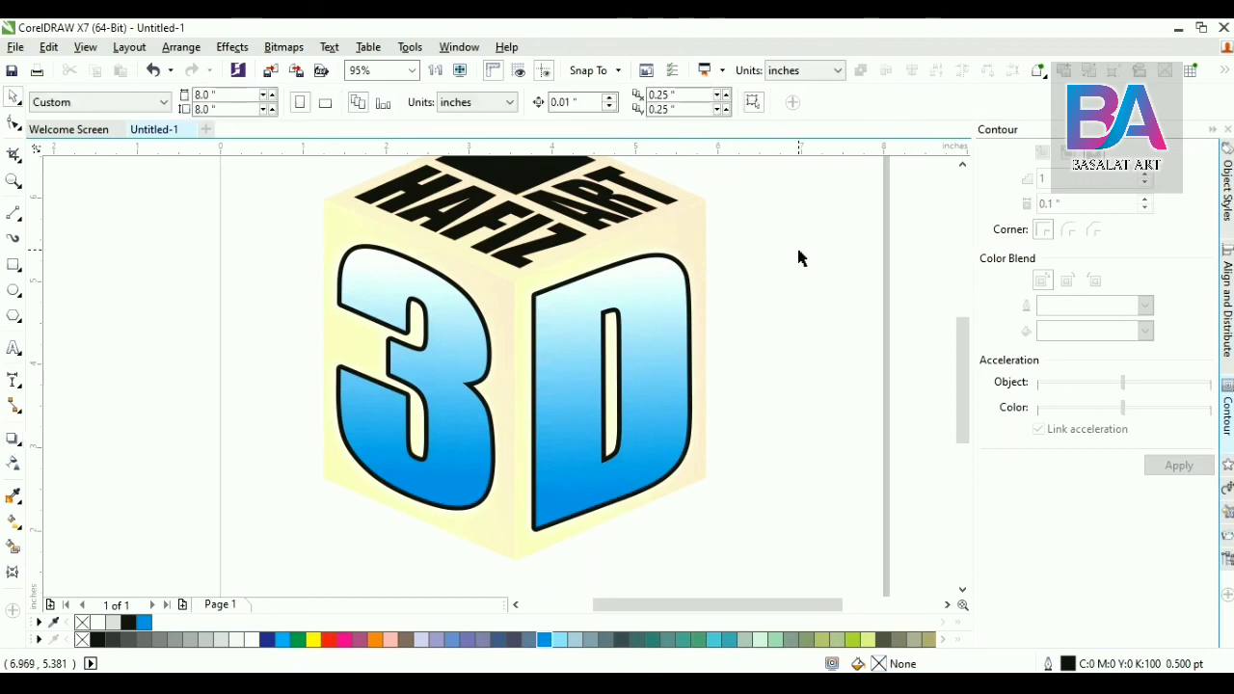
Step: Fill the HAFIZ and ART texts on the cube's top with blue C:100 M:20 Y:0 K:0
{"action": "scroll", "coordinate": [723, 353], "scroll_direction": "up", "scroll_amount": 2}
{"action": "left_click", "coordinate": [569, 299]}
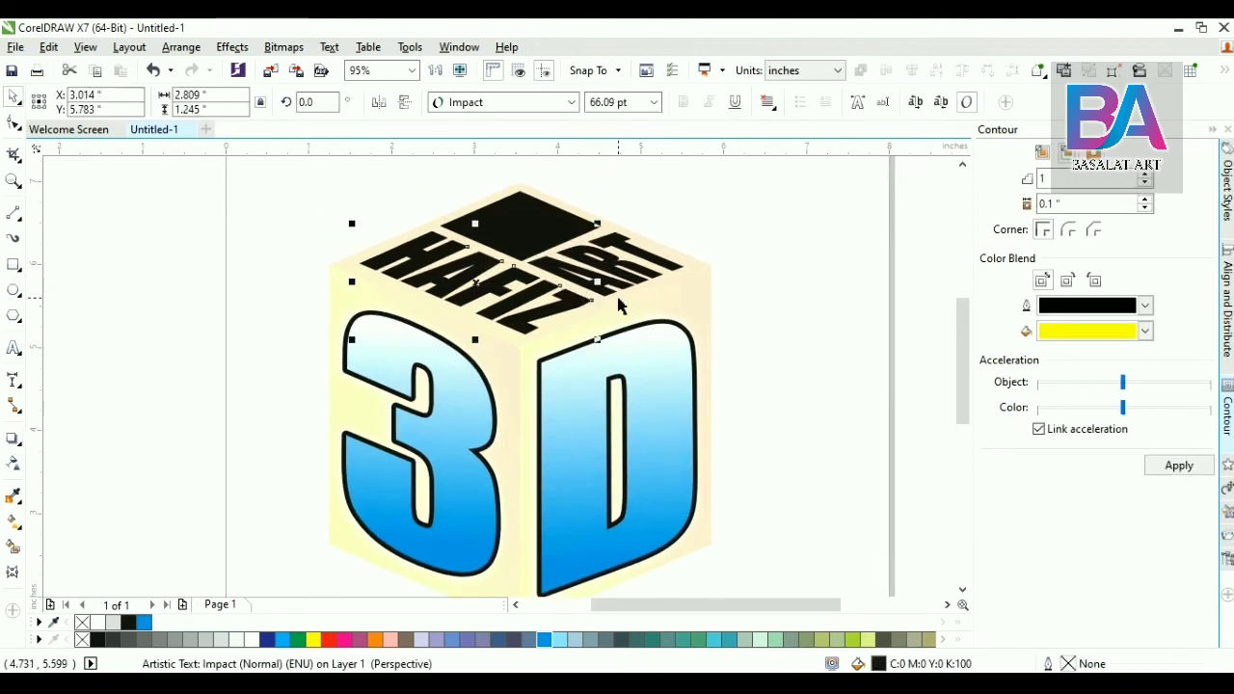
{"action": "left_click", "coordinate": [605, 294], "text": "shift"}
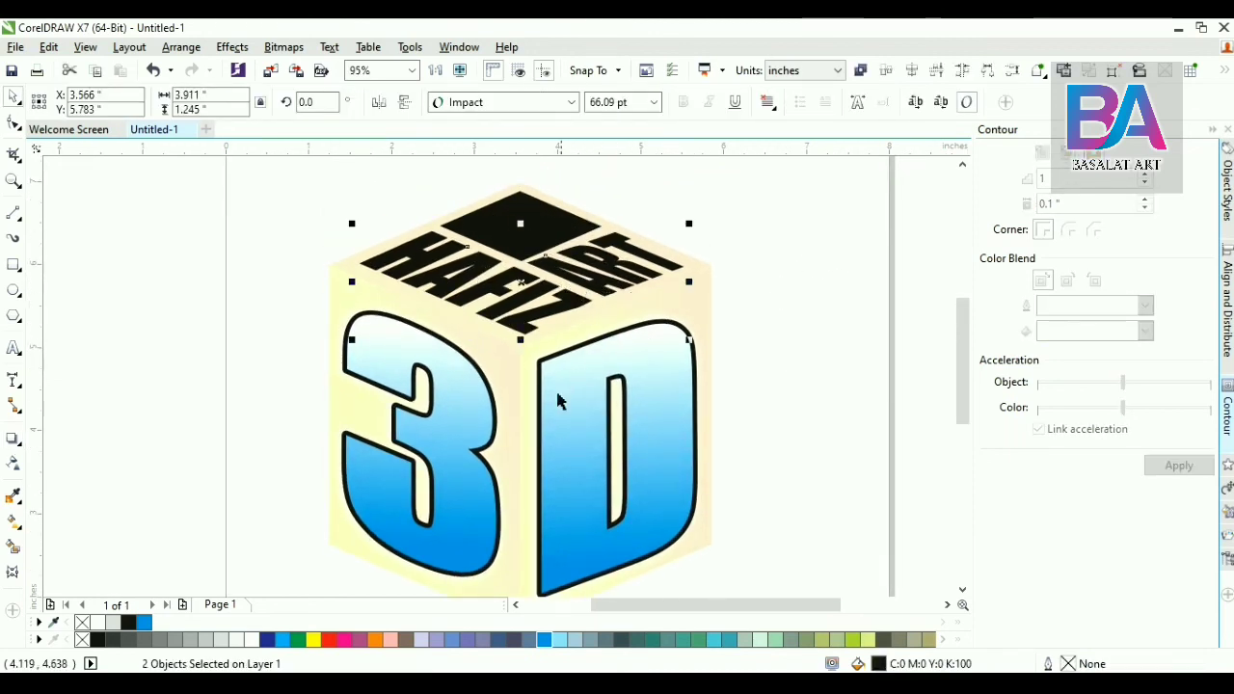
{"action": "left_click", "coordinate": [545, 640]}
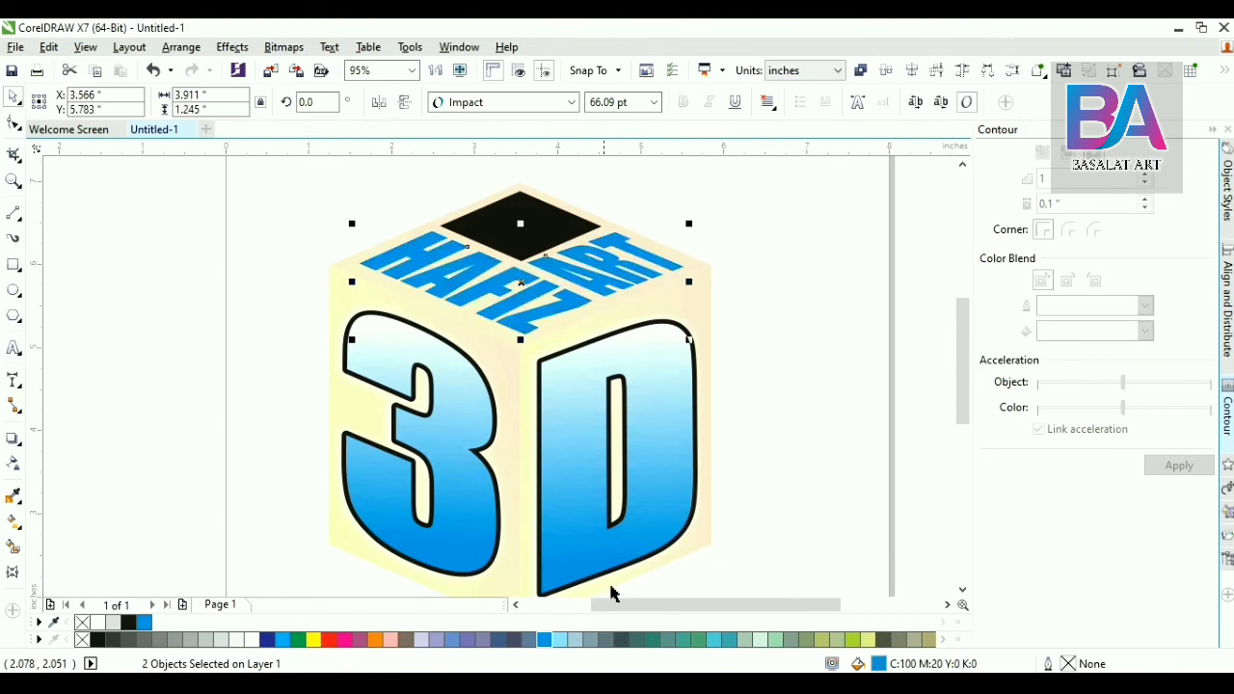
{"action": "left_click", "coordinate": [623, 395]}
{"action": "left_click", "coordinate": [438, 308]}
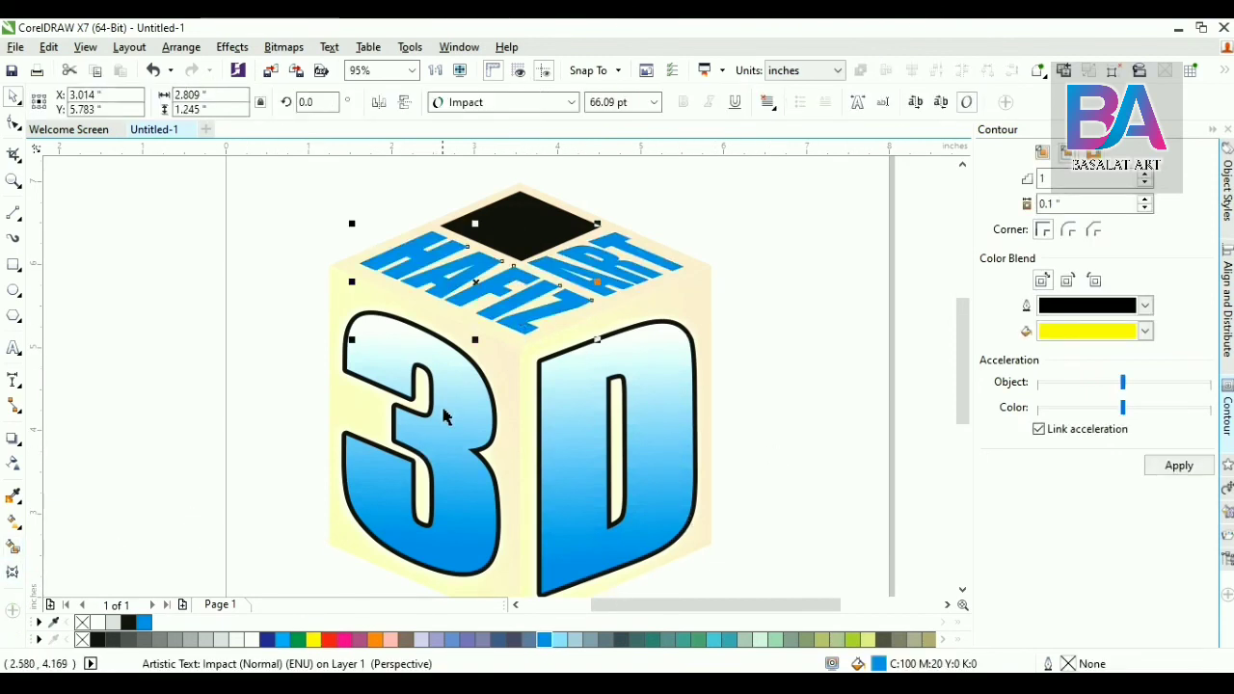
{"action": "left_click", "coordinate": [718, 287]}
Step: Try a blue fill on the top rhombus, undo it and fill the rhombus white instead
{"action": "left_click", "coordinate": [573, 225]}
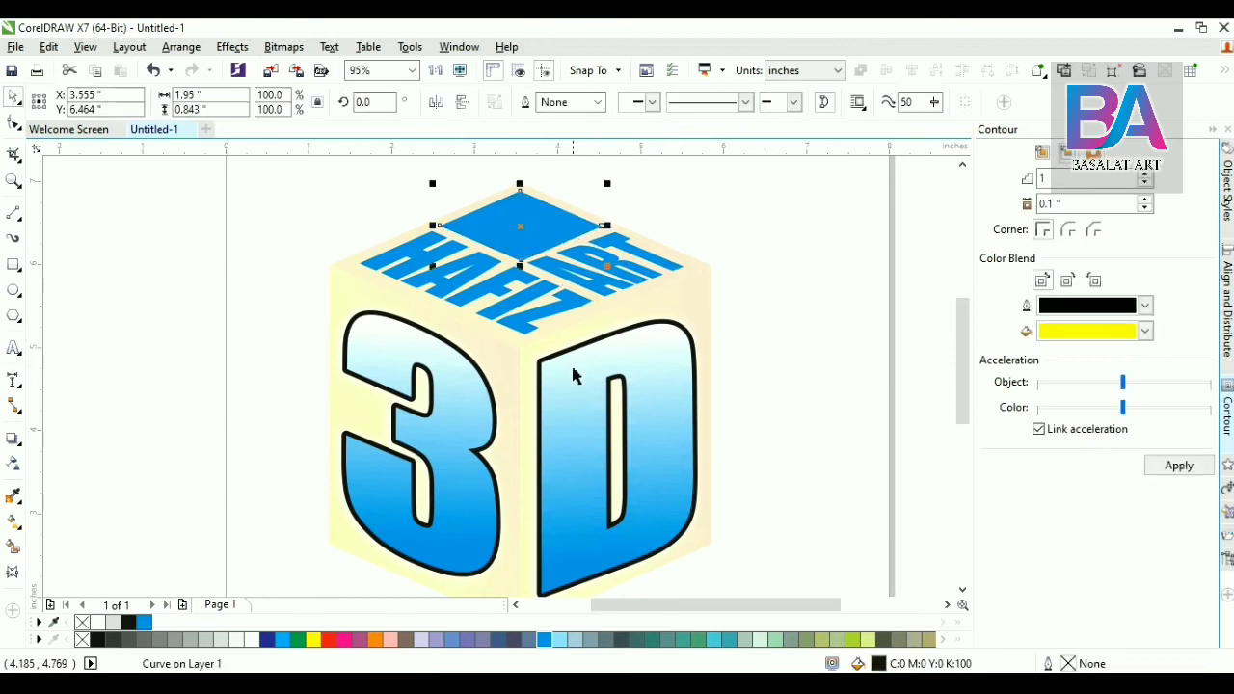
{"action": "key", "text": "ctrl+z"}
{"action": "left_click", "coordinate": [250, 639]}
{"action": "left_click", "coordinate": [862, 373]}
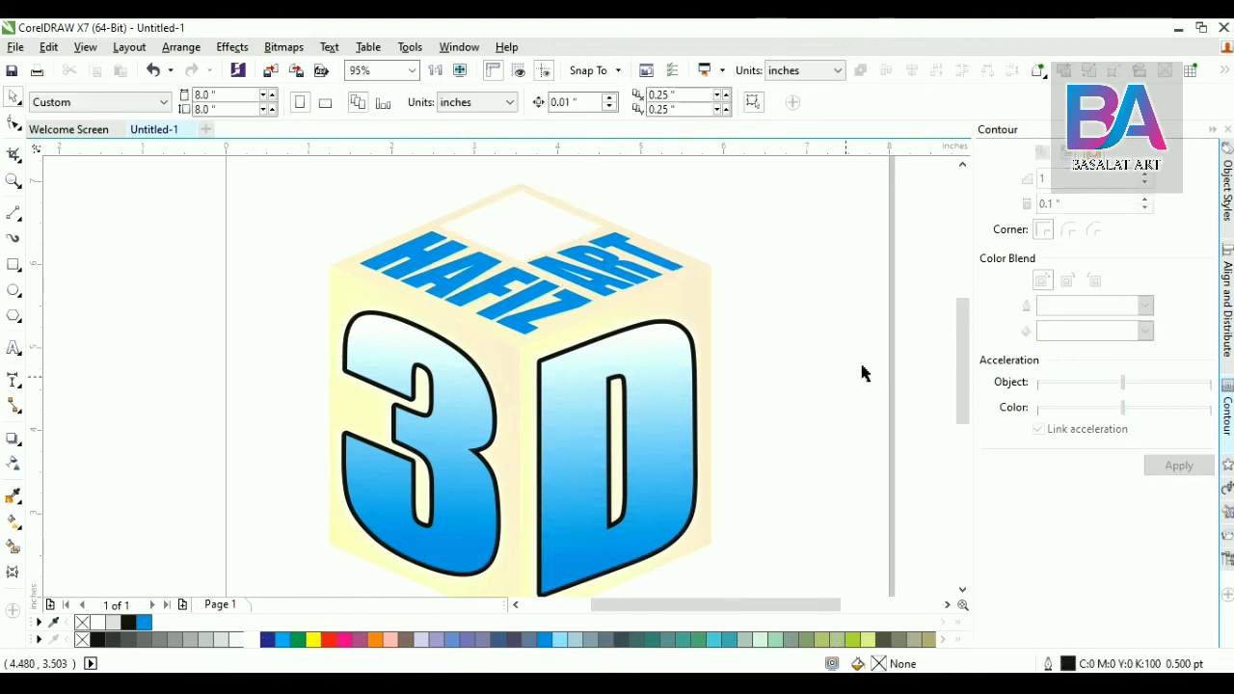
Step: Adjust the perspective of HAFIZ by moving its upper and right corners slightly outward to widen the word
{"action": "scroll", "coordinate": [875, 316], "scroll_direction": "down", "scroll_amount": 2}
{"action": "key", "text": "z"}
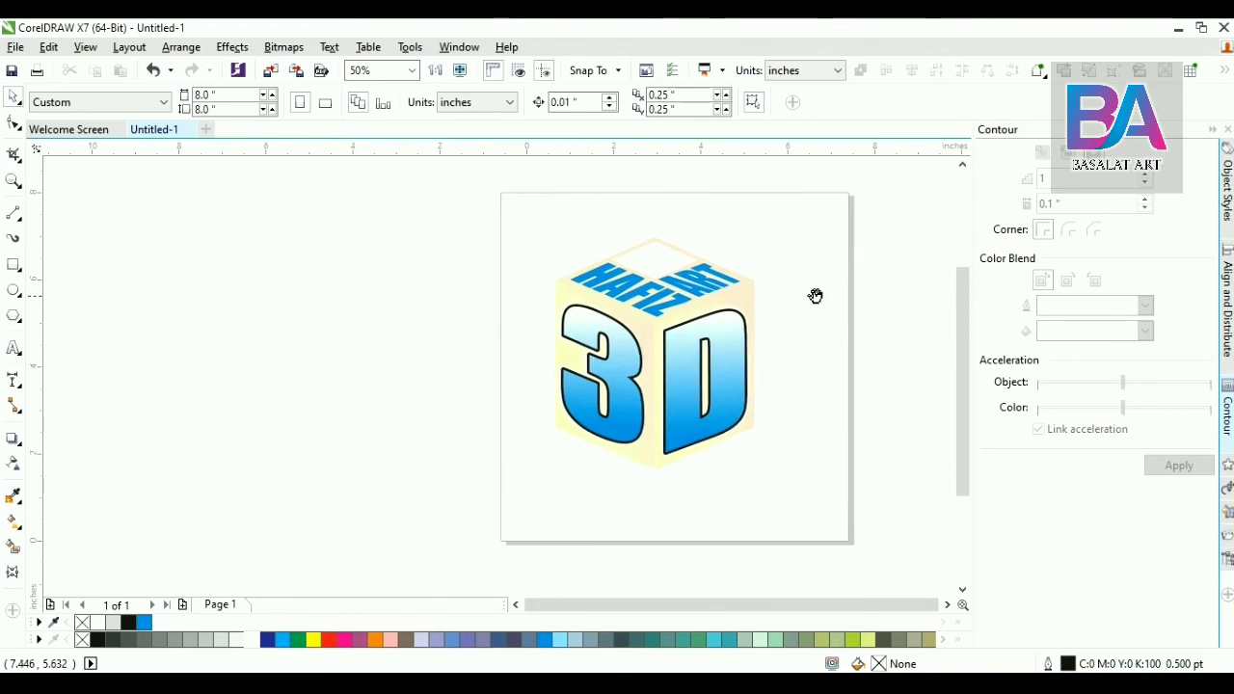
{"action": "left_click_drag", "start_coordinate": [421, 221], "coordinate": [841, 523]}
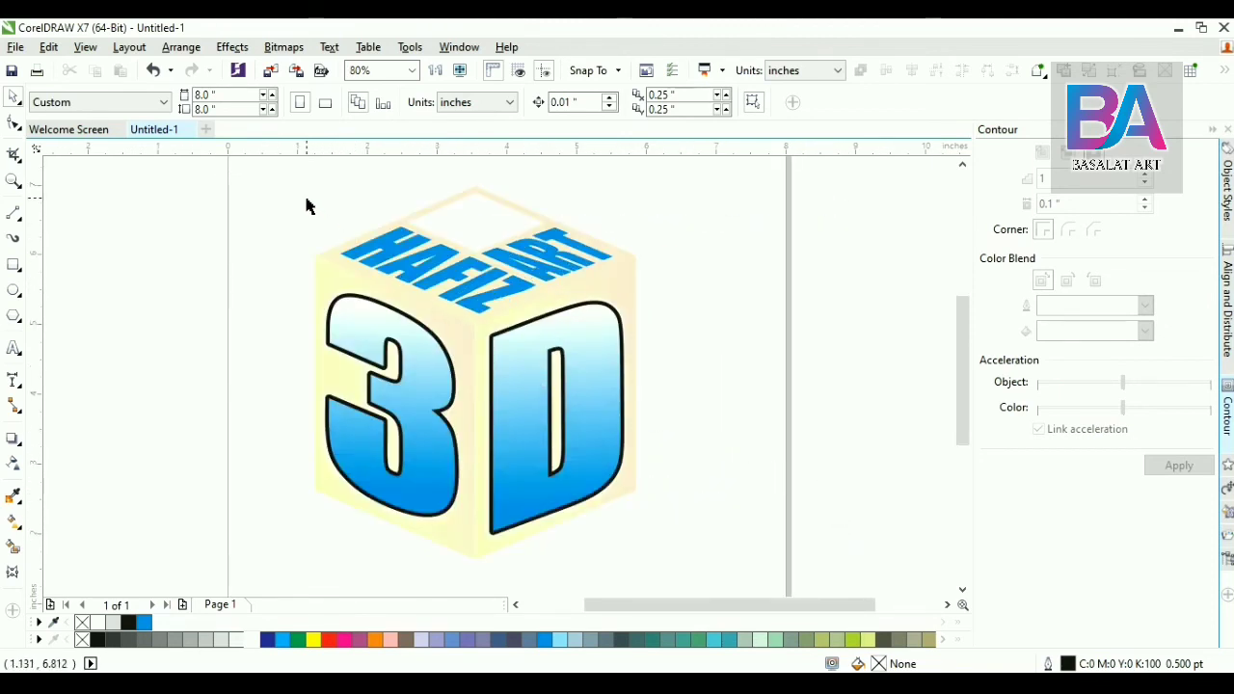
{"action": "left_click_drag", "start_coordinate": [356, 228], "coordinate": [679, 390]}
{"action": "key", "text": "space"}
{"action": "left_click", "coordinate": [454, 279]}
{"action": "left_click", "coordinate": [345, 289]}
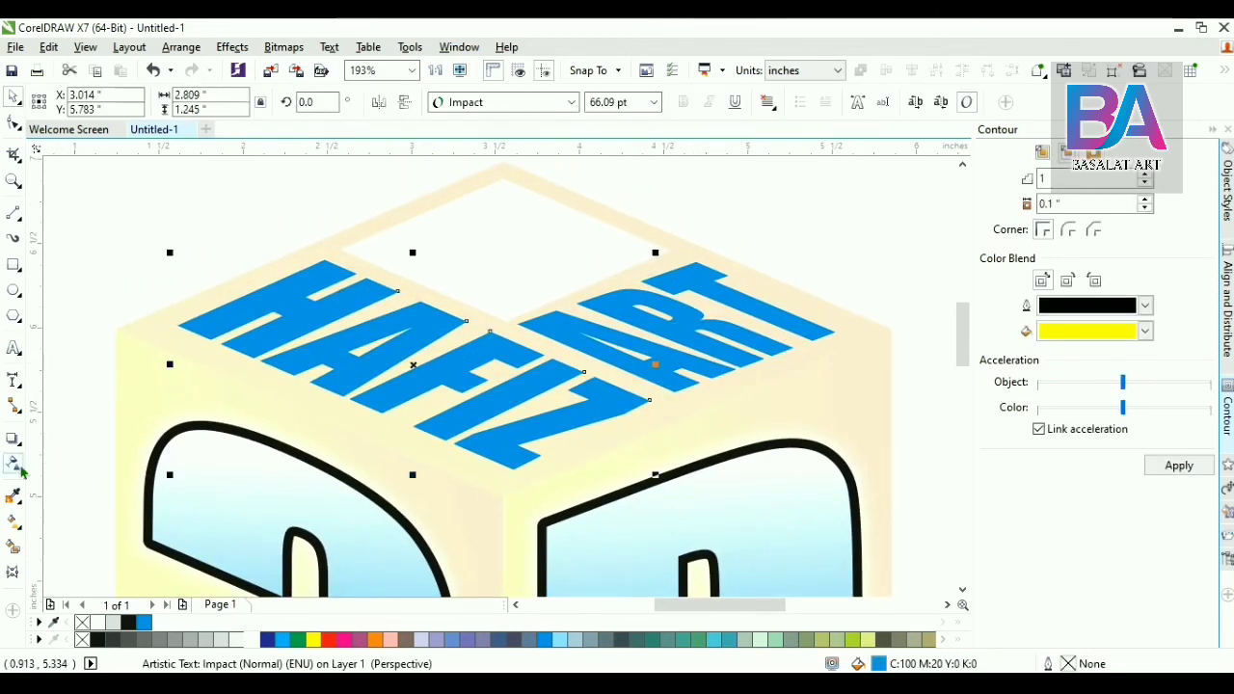
{"action": "left_click", "coordinate": [232, 47]}
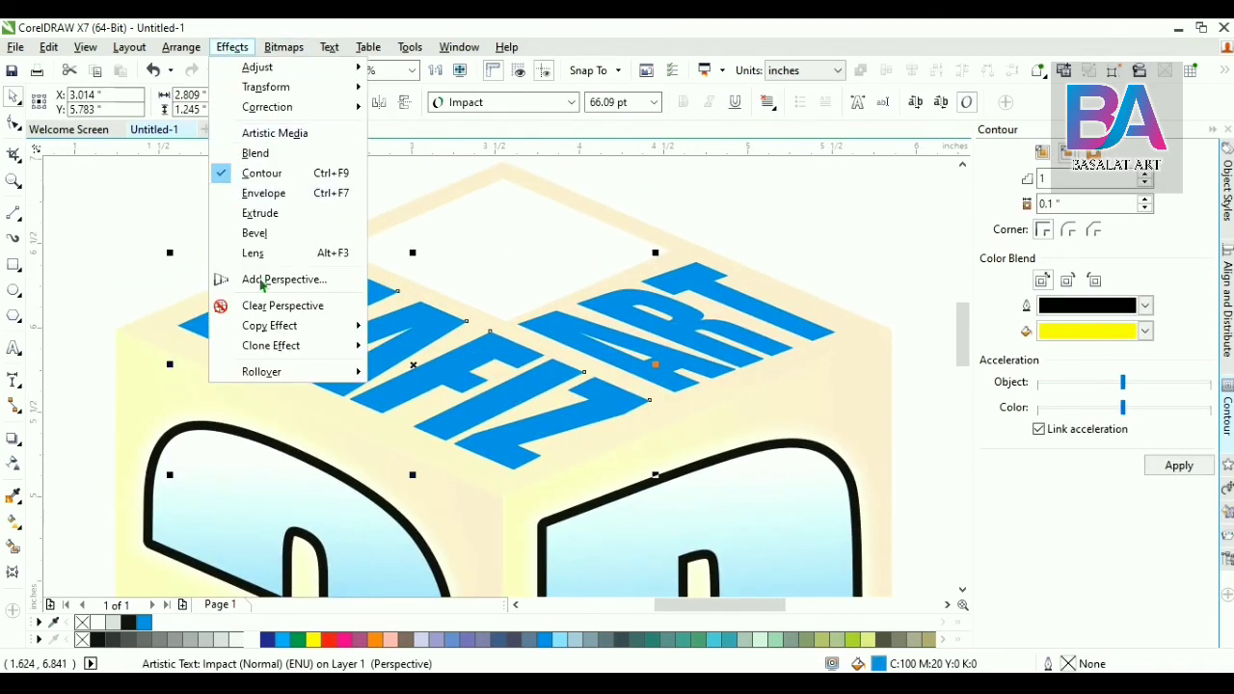
{"action": "left_click", "coordinate": [264, 279]}
{"action": "key", "text": "ctrl+z"}
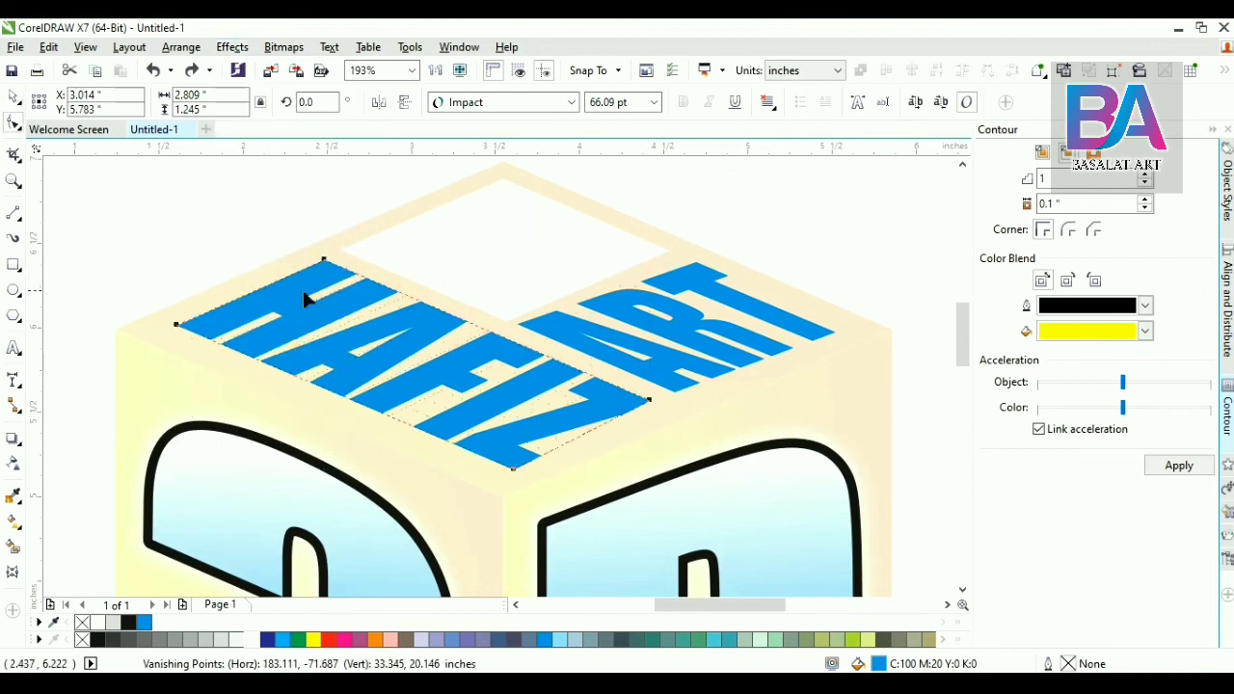
{"action": "left_click_drag", "start_coordinate": [324, 258], "coordinate": [333, 262]}
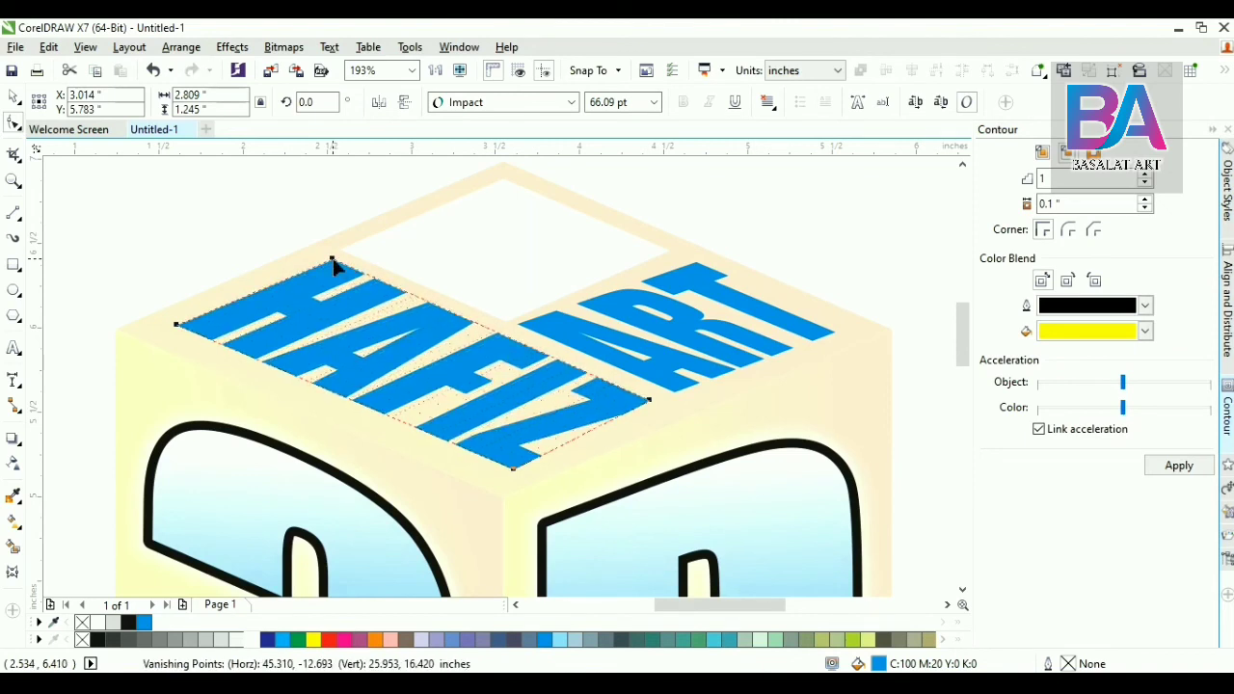
{"action": "left_click_drag", "start_coordinate": [650, 403], "coordinate": [676, 395]}
Step: Adjust the perspective corners of ART so its near edges keep an even gap from HAFIZ and the rhombus
{"action": "left_click", "coordinate": [673, 404]}
{"action": "left_click_drag", "start_coordinate": [507, 331], "coordinate": [526, 330]}
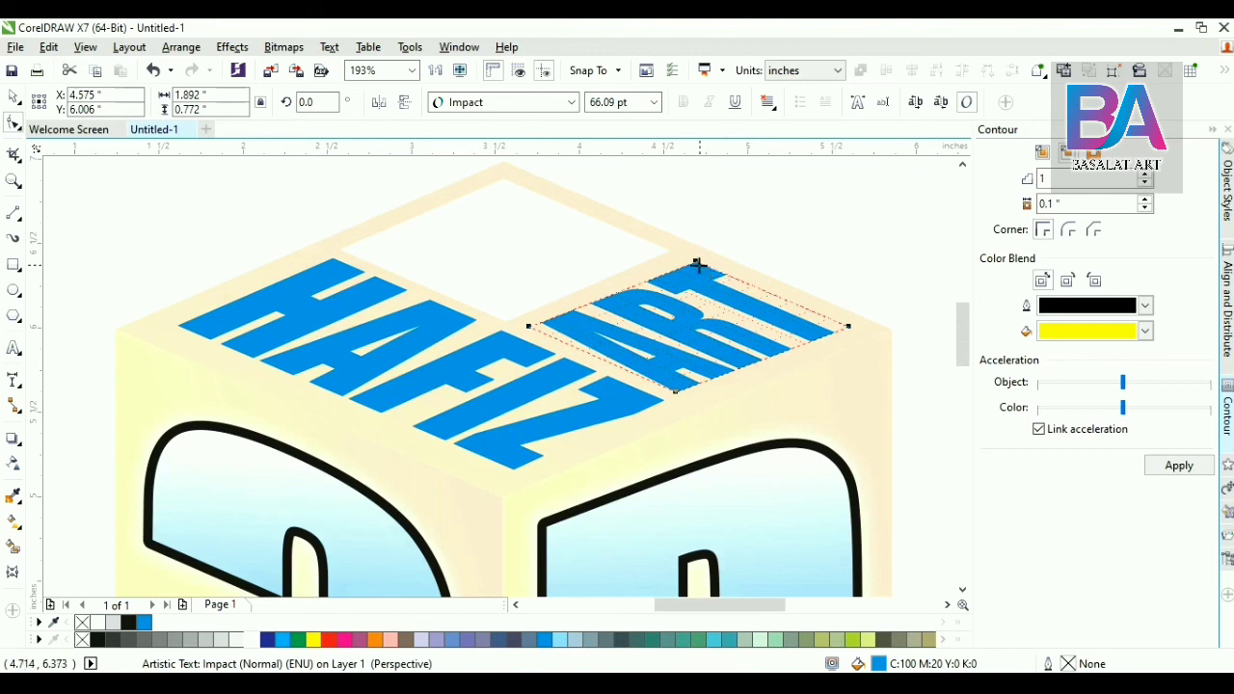
{"action": "left_click_drag", "start_coordinate": [696, 265], "coordinate": [685, 266]}
{"action": "left_click_drag", "start_coordinate": [534, 334], "coordinate": [537, 334]}
{"action": "scroll", "coordinate": [580, 333], "scroll_direction": "up", "scroll_amount": 5}
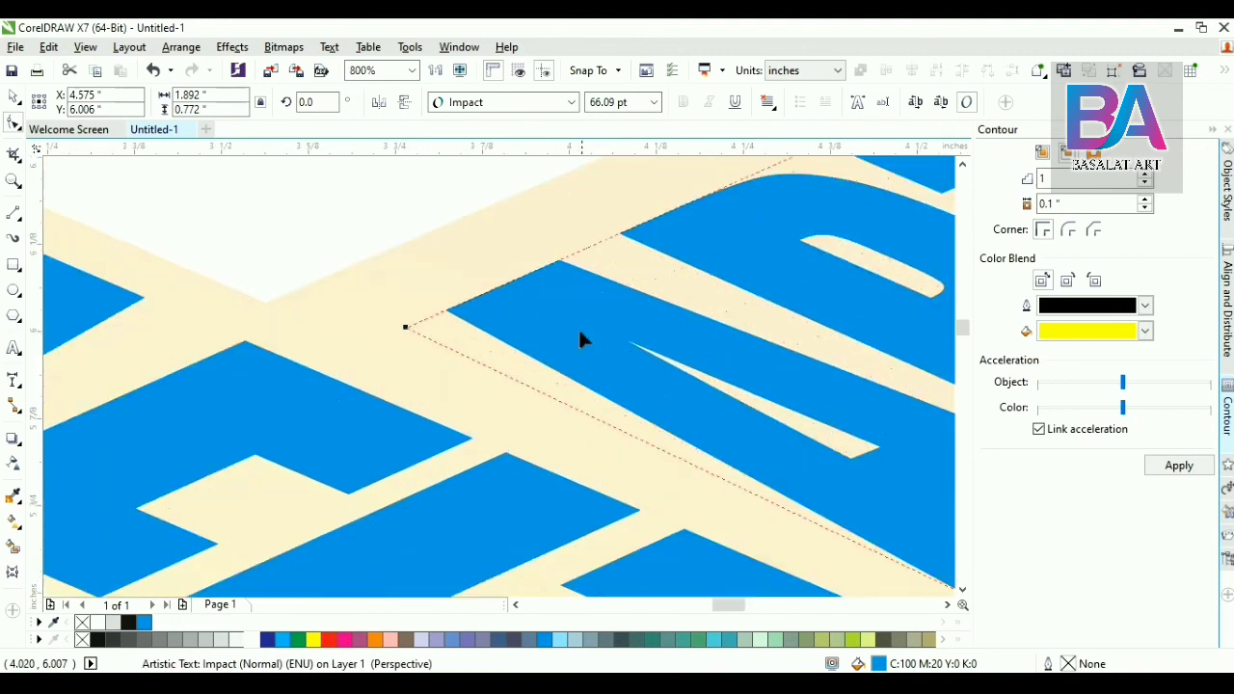
{"action": "left_click_drag", "start_coordinate": [405, 329], "coordinate": [416, 350]}
{"action": "scroll", "coordinate": [334, 355], "scroll_direction": "down", "scroll_amount": 4}
{"action": "left_click", "coordinate": [726, 334]}
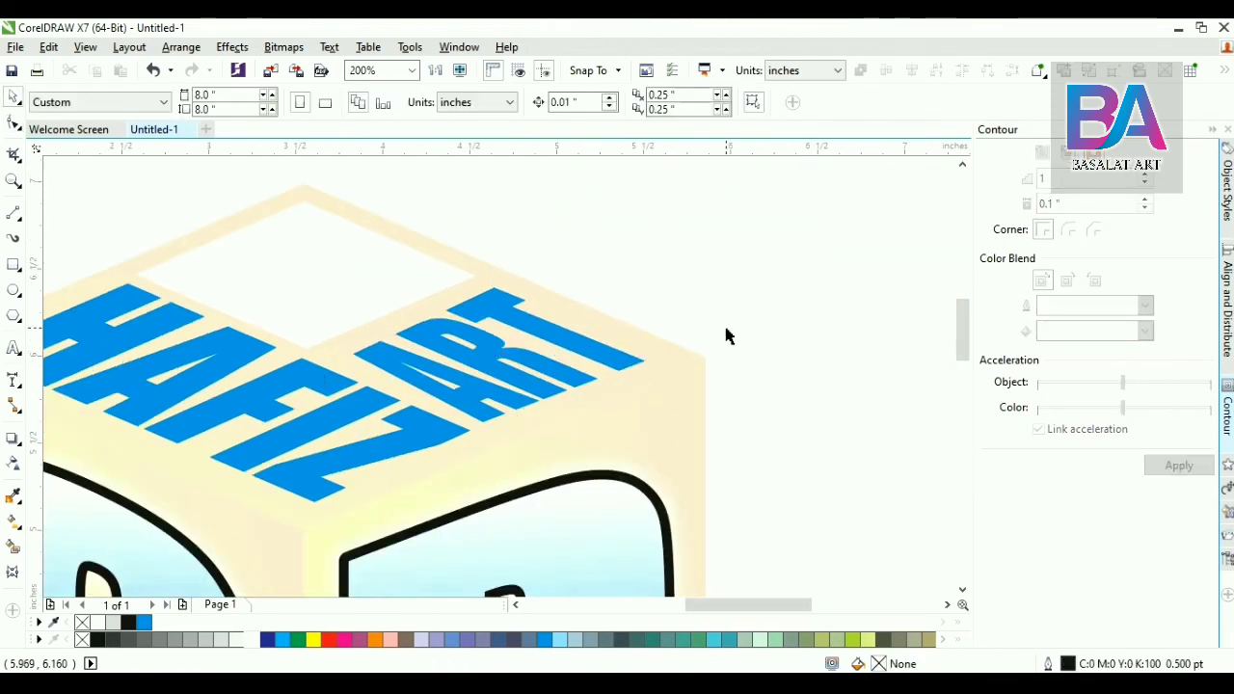
Step: Delete the white rhombus from the cube's top and undo the deletion
{"action": "scroll", "coordinate": [750, 317], "scroll_direction": "down", "scroll_amount": 2}
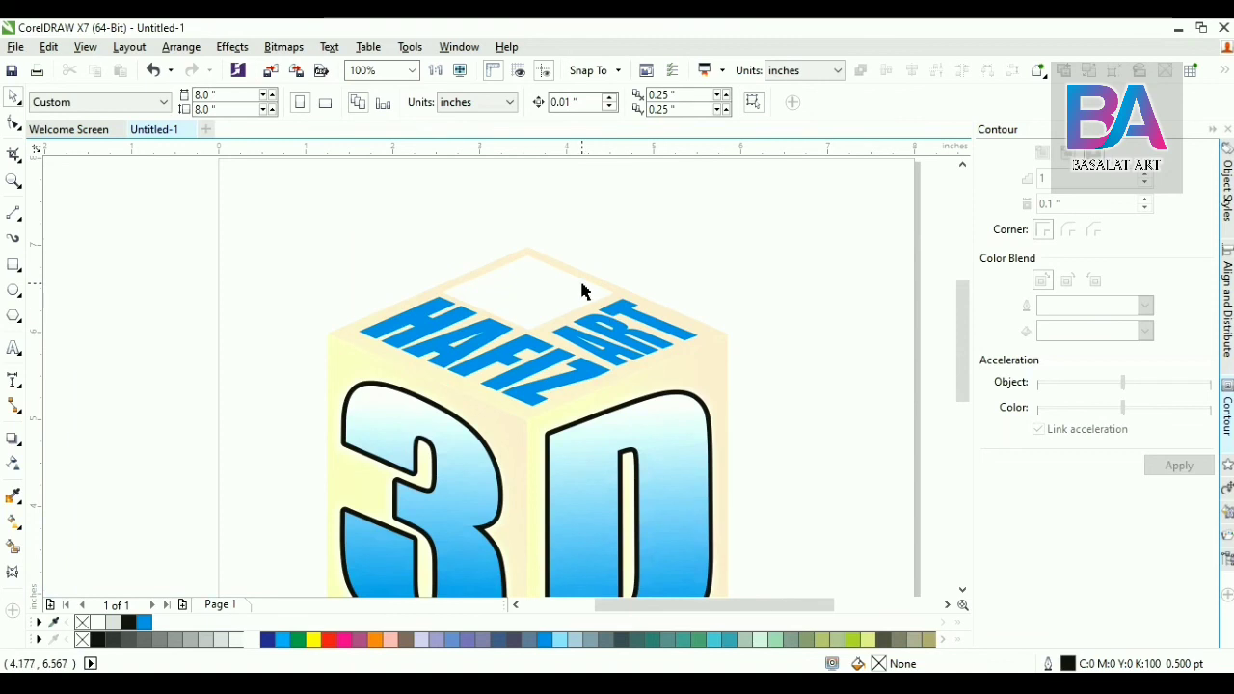
{"action": "left_click", "coordinate": [584, 286]}
{"action": "left_click", "coordinate": [750, 291]}
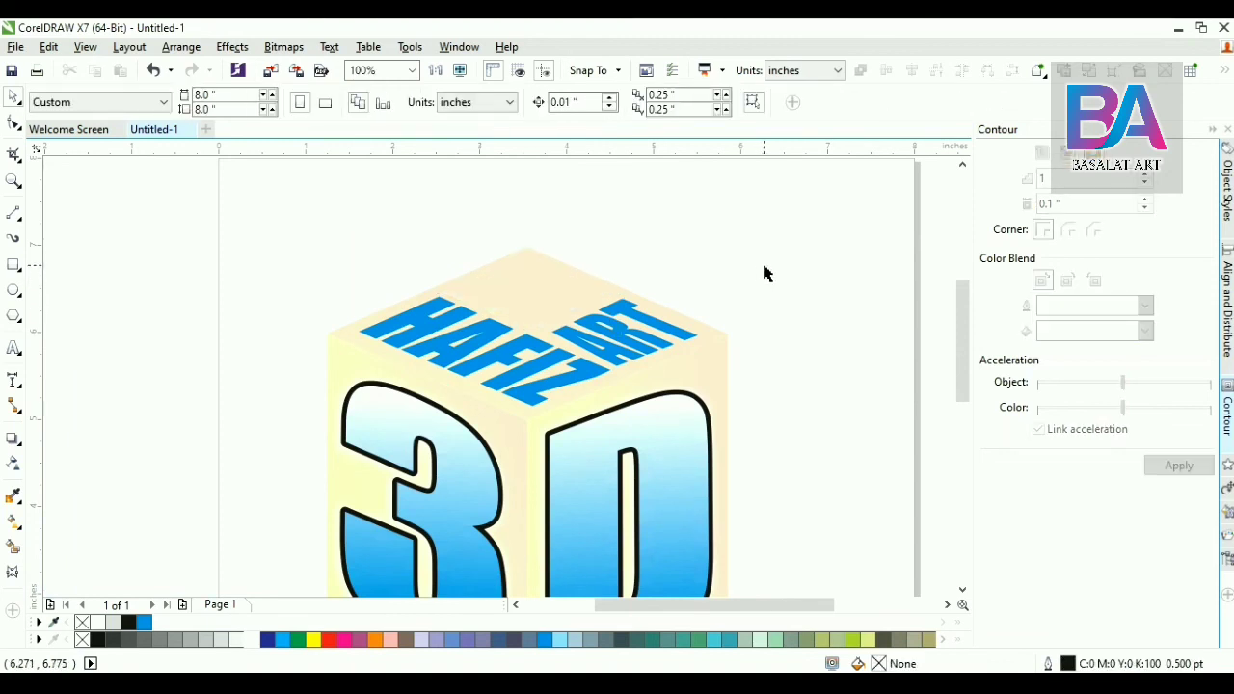
{"action": "key", "text": "ctrl+z"}
{"action": "left_click", "coordinate": [765, 268]}
Step: Group all the objects of the cube design and center the group on the page
{"action": "scroll", "coordinate": [781, 251], "scroll_direction": "down", "scroll_amount": 1}
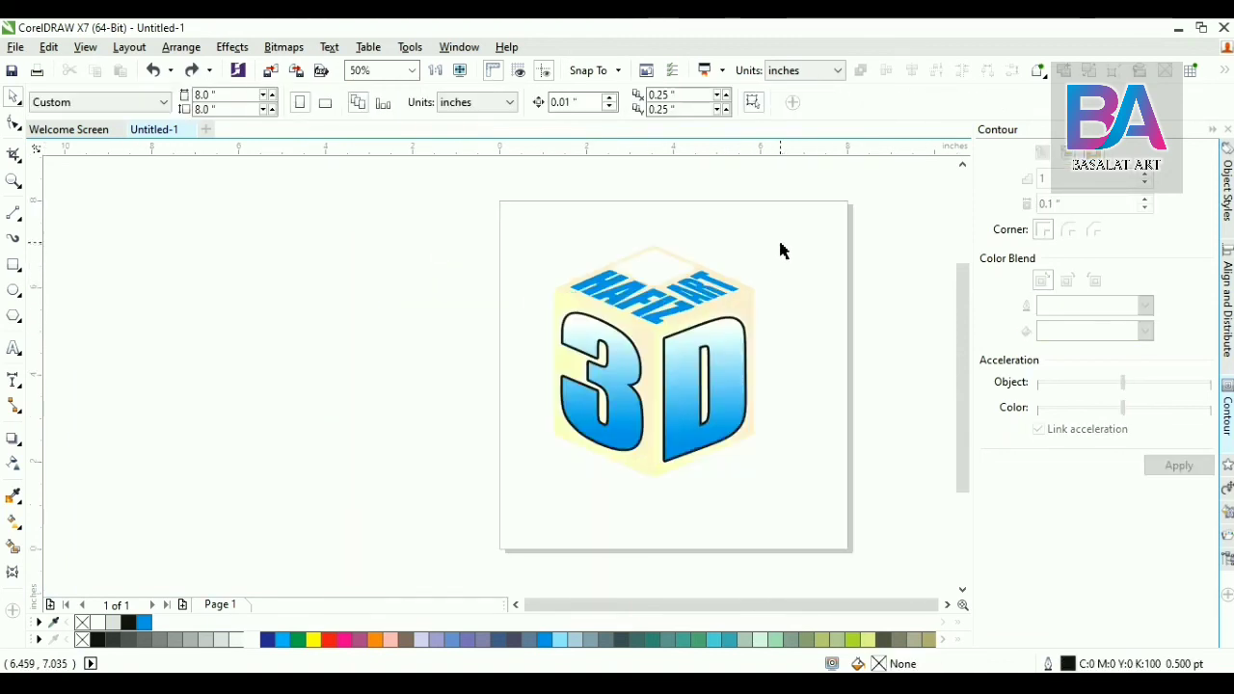
{"action": "key", "text": "z"}
{"action": "left_click_drag", "start_coordinate": [427, 216], "coordinate": [792, 534]}
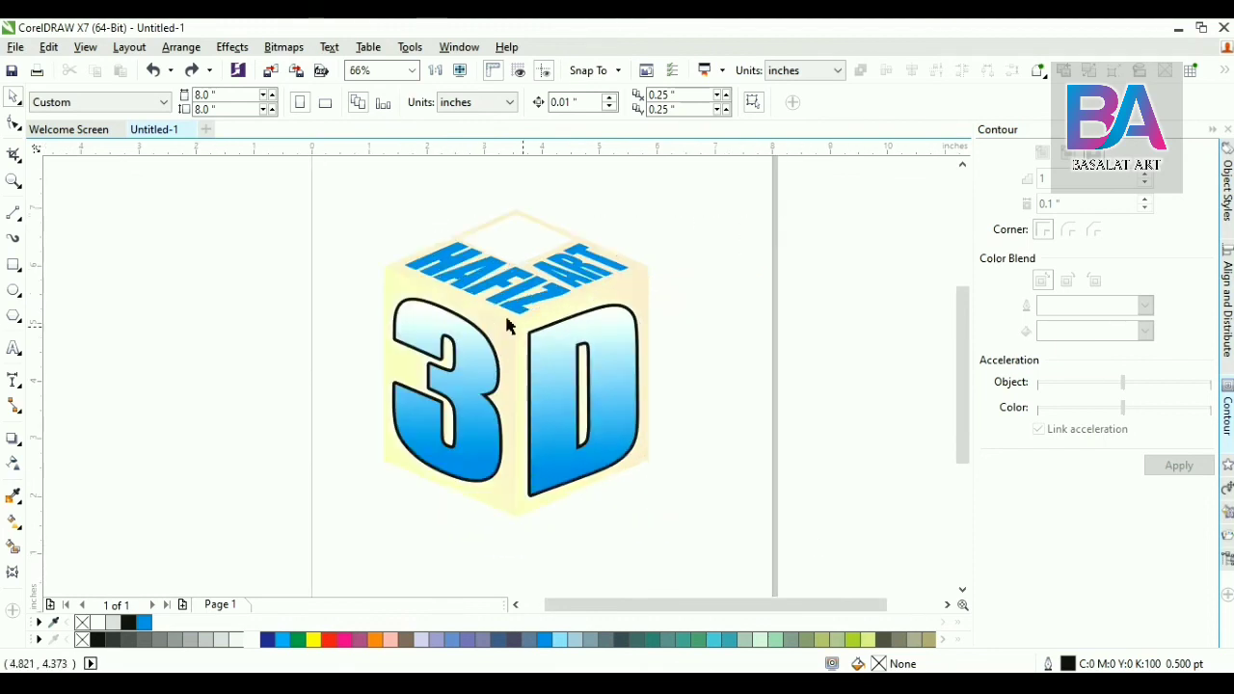
{"action": "left_click_drag", "start_coordinate": [352, 216], "coordinate": [728, 552]}
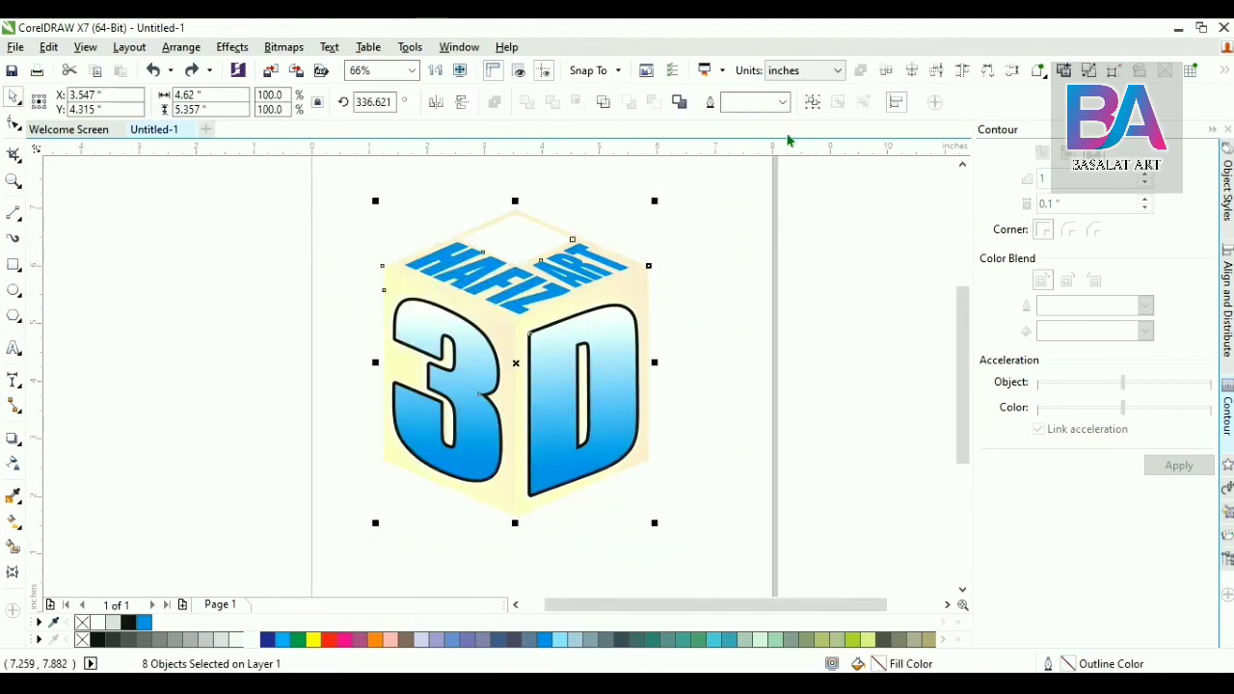
{"action": "key", "text": "ctrl+g"}
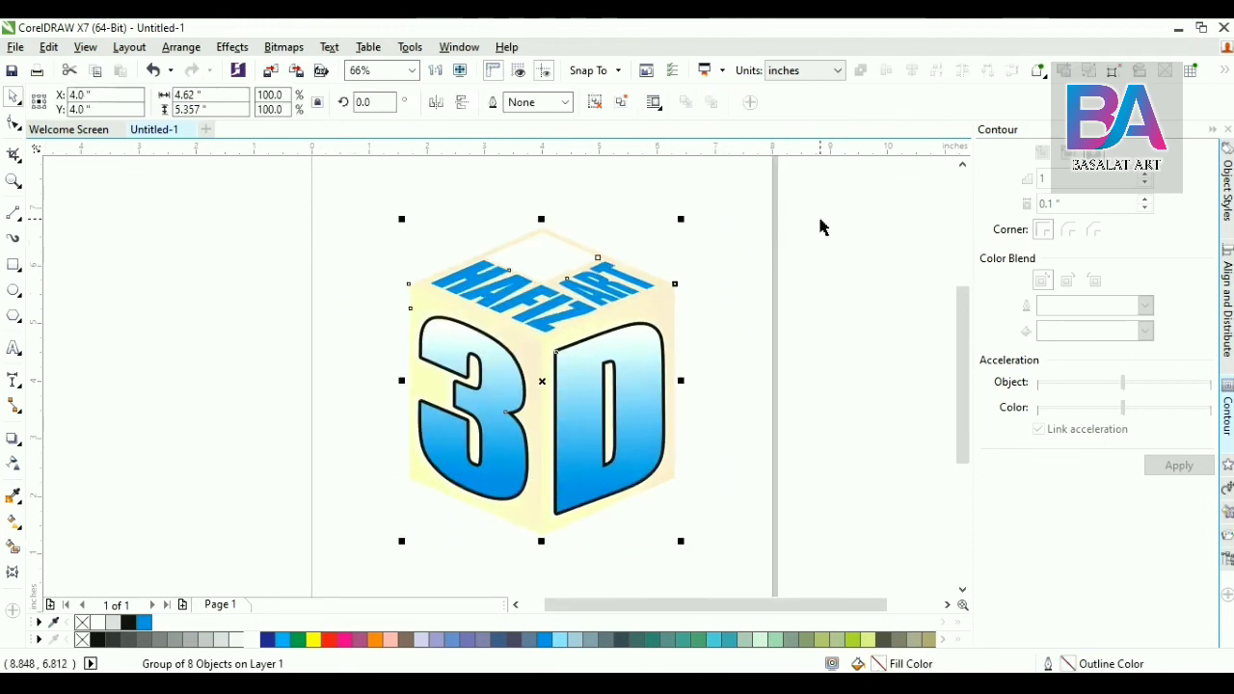
{"action": "left_click", "coordinate": [817, 213]}
{"action": "key", "text": "shift+F4"}
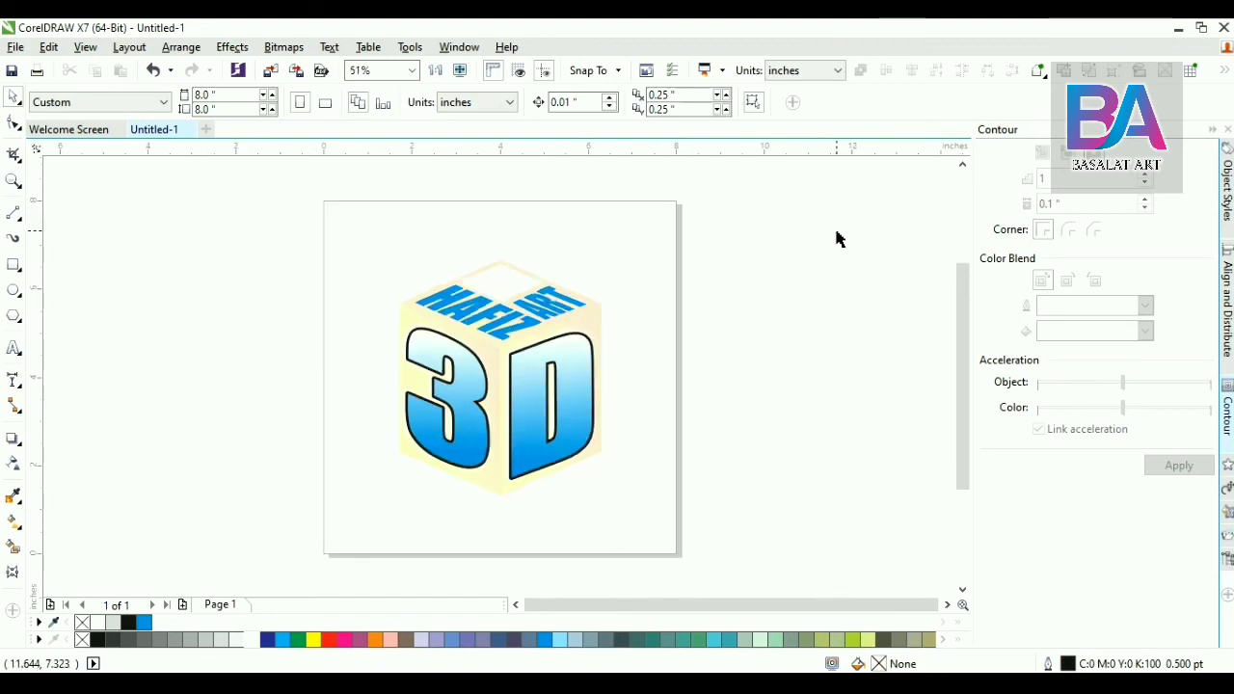
Step: Add a page-sized 8 × 8 in rectangle behind the cube and give it a fountain fill
{"action": "double_click", "coordinate": [16, 274]}
{"action": "key", "text": "space"}
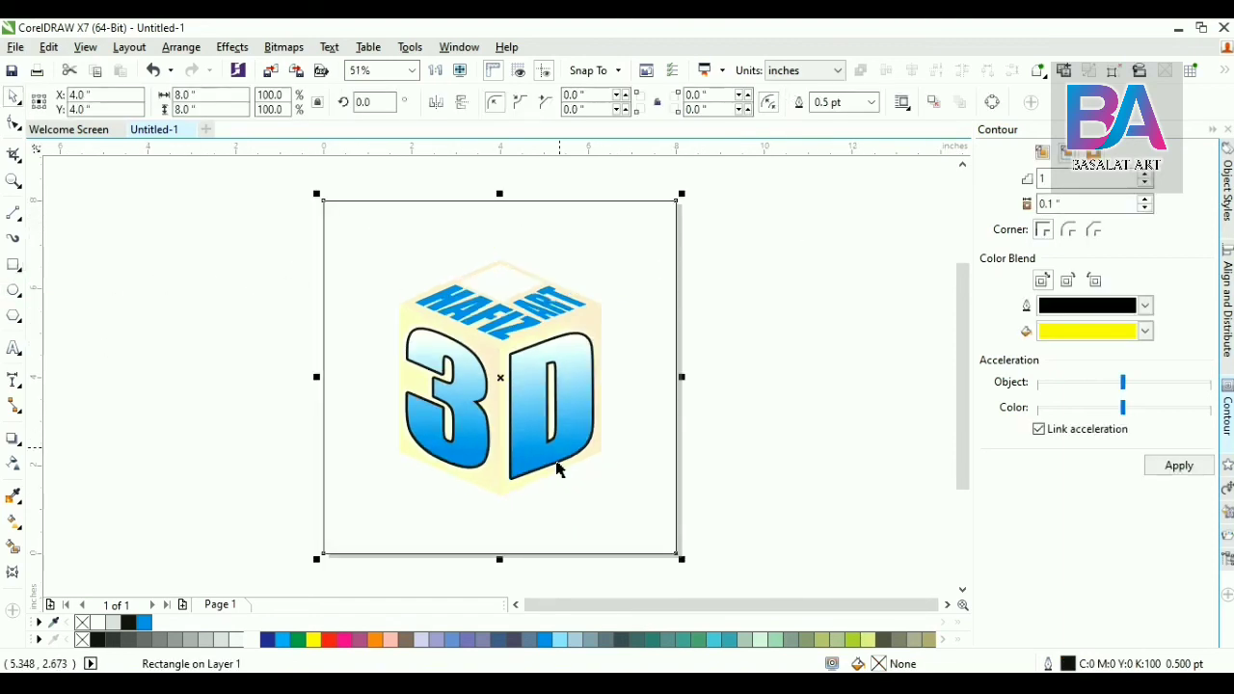
{"action": "left_click", "coordinate": [13, 522]}
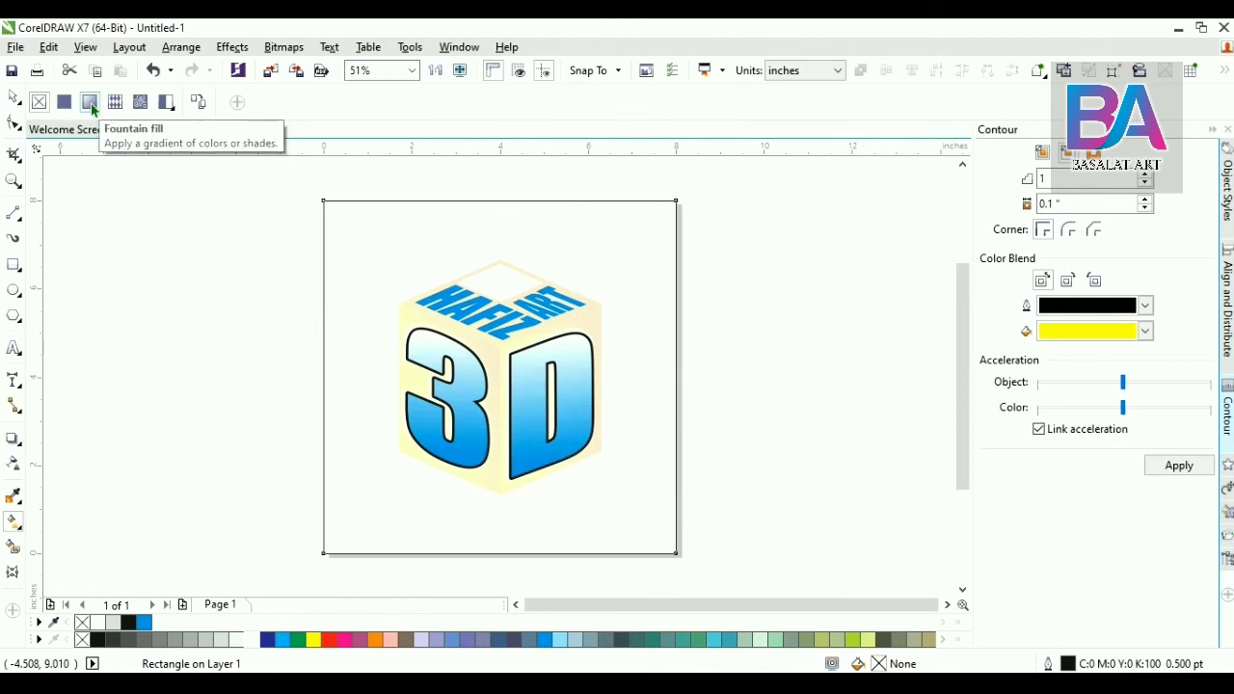
{"action": "left_click", "coordinate": [90, 102]}
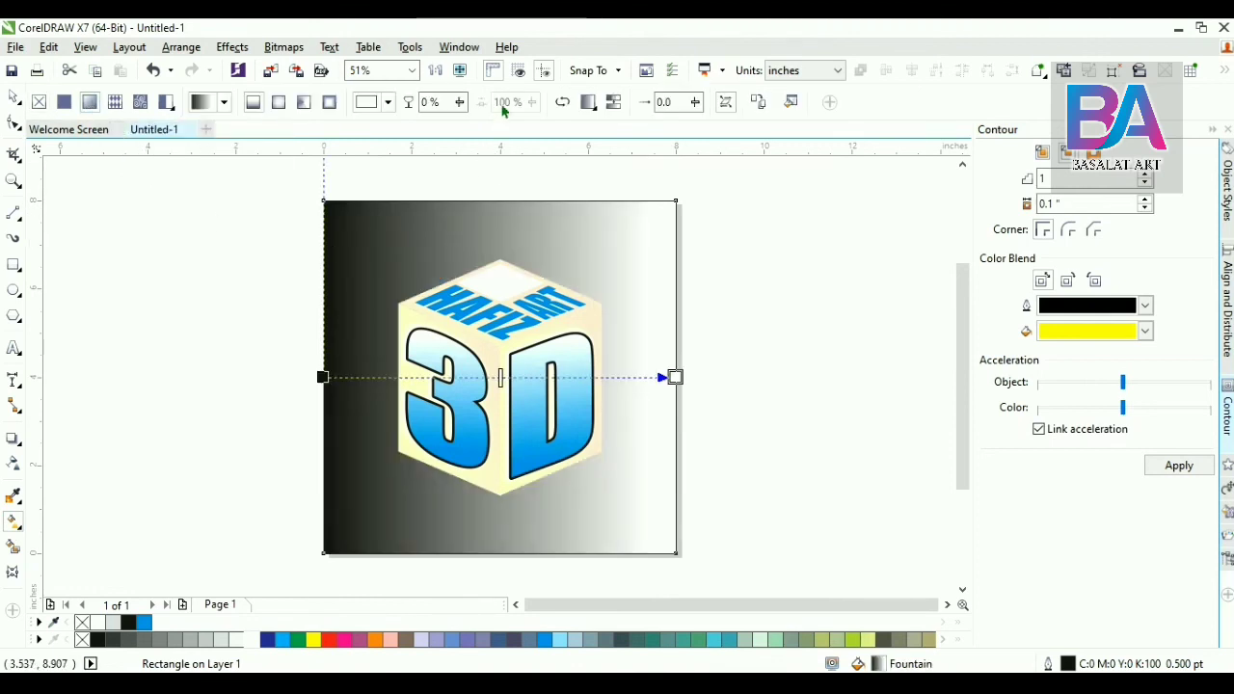
Step: Make the background gradient elliptical with a white center and black outside, its radius reaching slightly beyond the page's side edge
{"action": "left_click", "coordinate": [588, 103]}
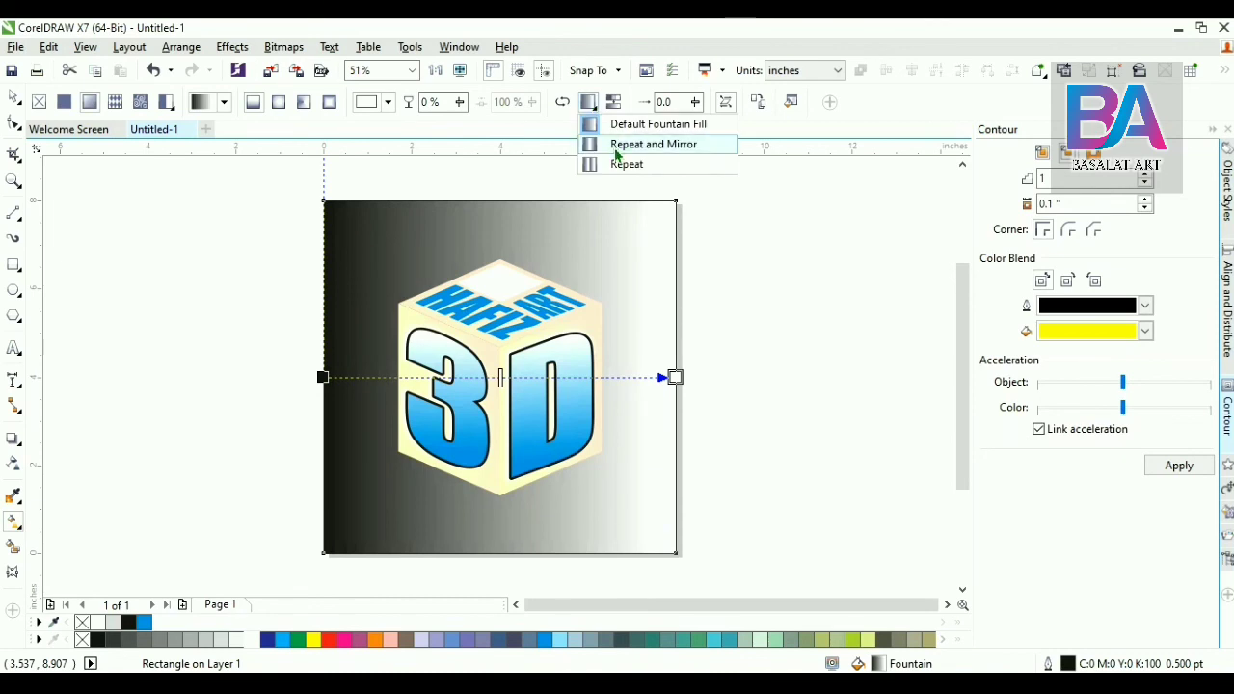
{"action": "left_click", "coordinate": [279, 103]}
{"action": "left_click_drag", "start_coordinate": [674, 377], "coordinate": [700, 375]}
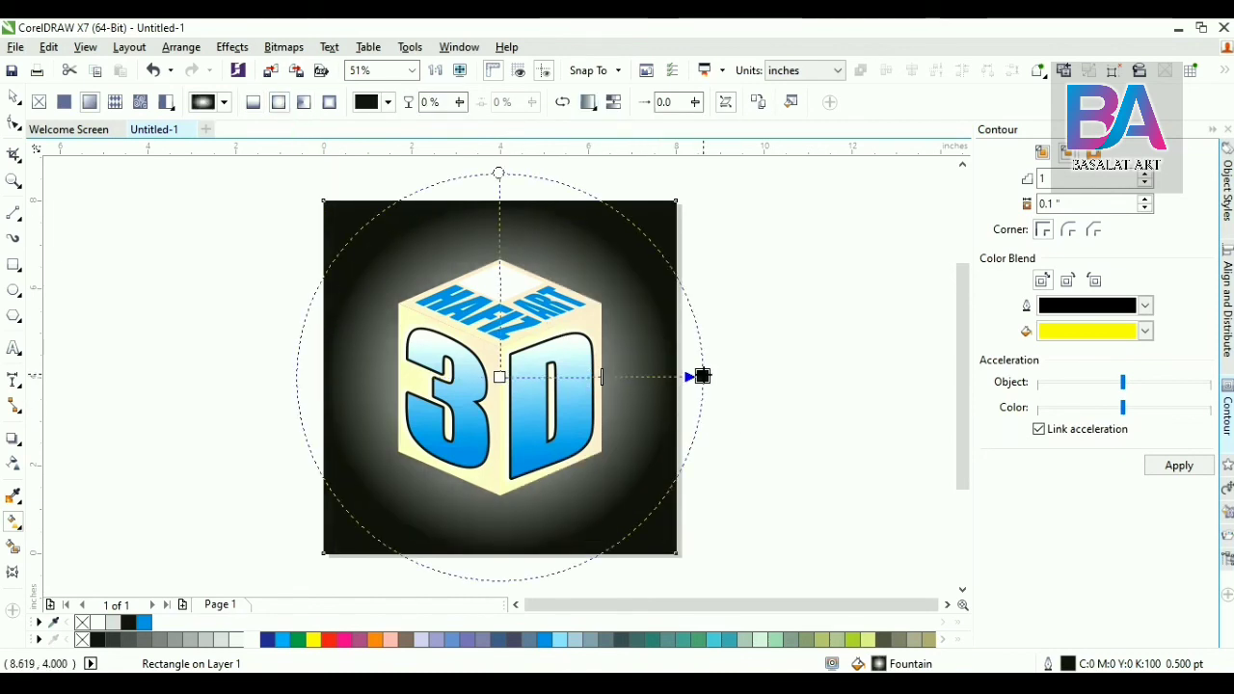
{"action": "key", "text": "space"}
{"action": "left_click", "coordinate": [783, 366]}
{"action": "left_click", "coordinate": [630, 298]}
{"action": "key", "text": "g"}
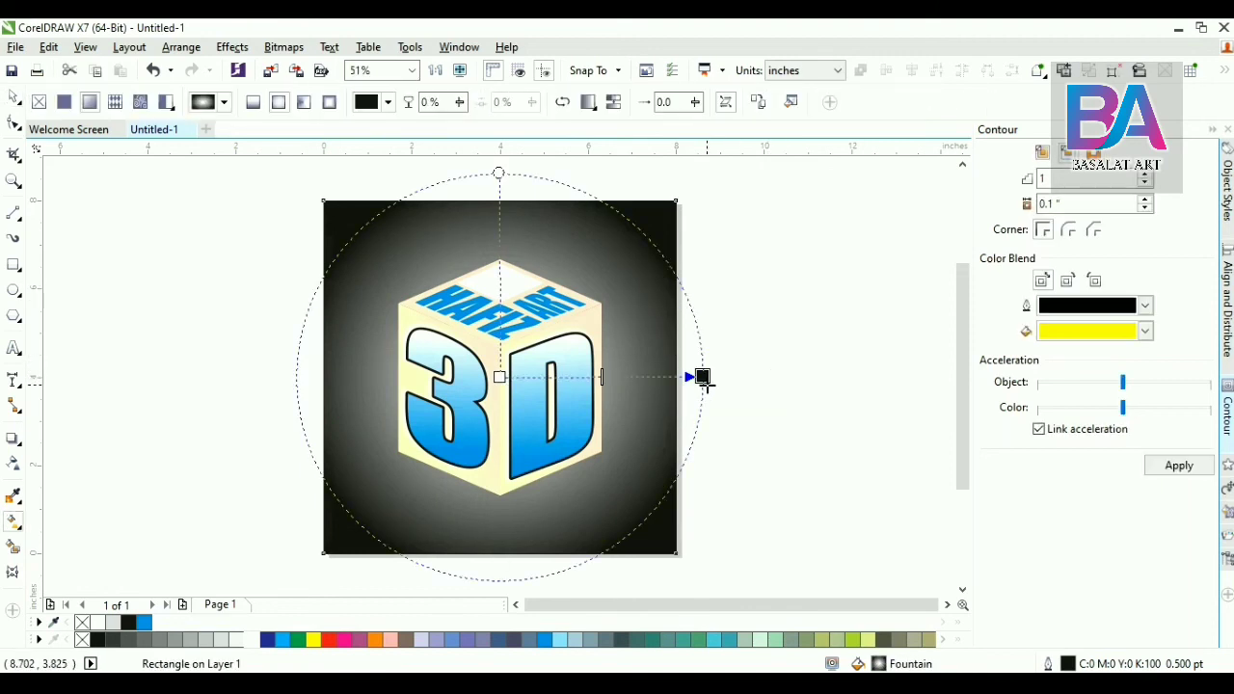
Step: Set the background gradient's outer color to blue C100 M50 Y0 K0 and extend its radius further outside the page
{"action": "left_click", "coordinate": [703, 376]}
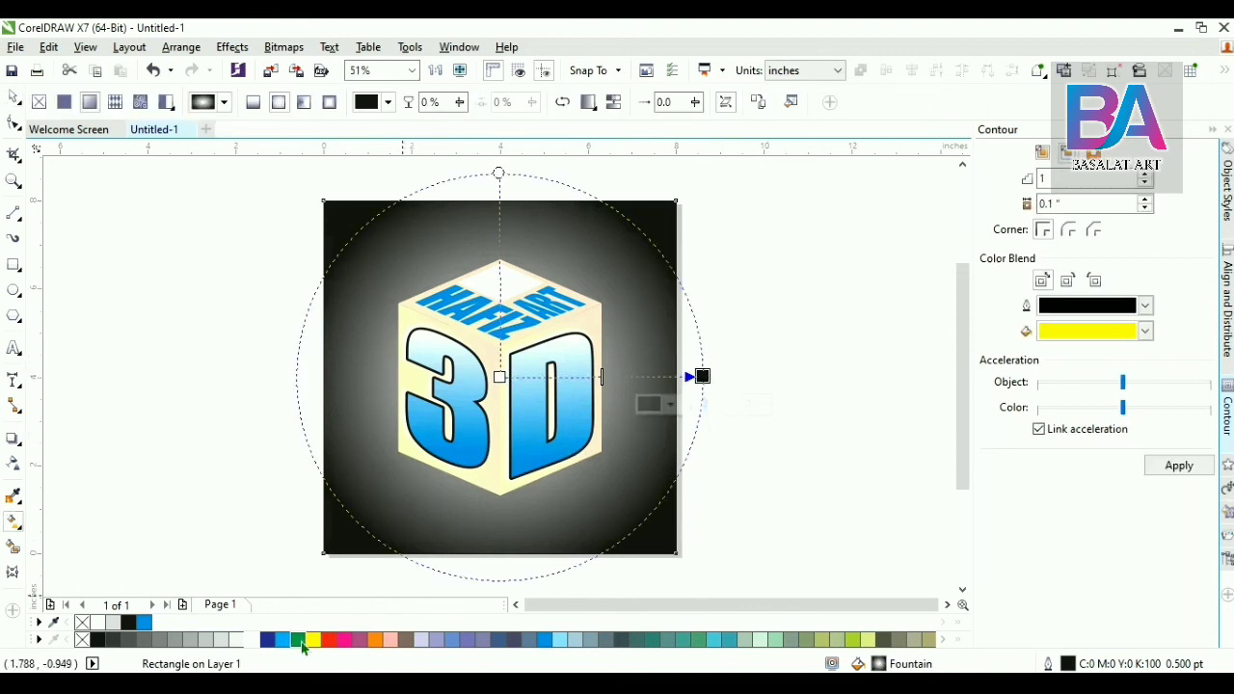
{"action": "left_click", "coordinate": [273, 641]}
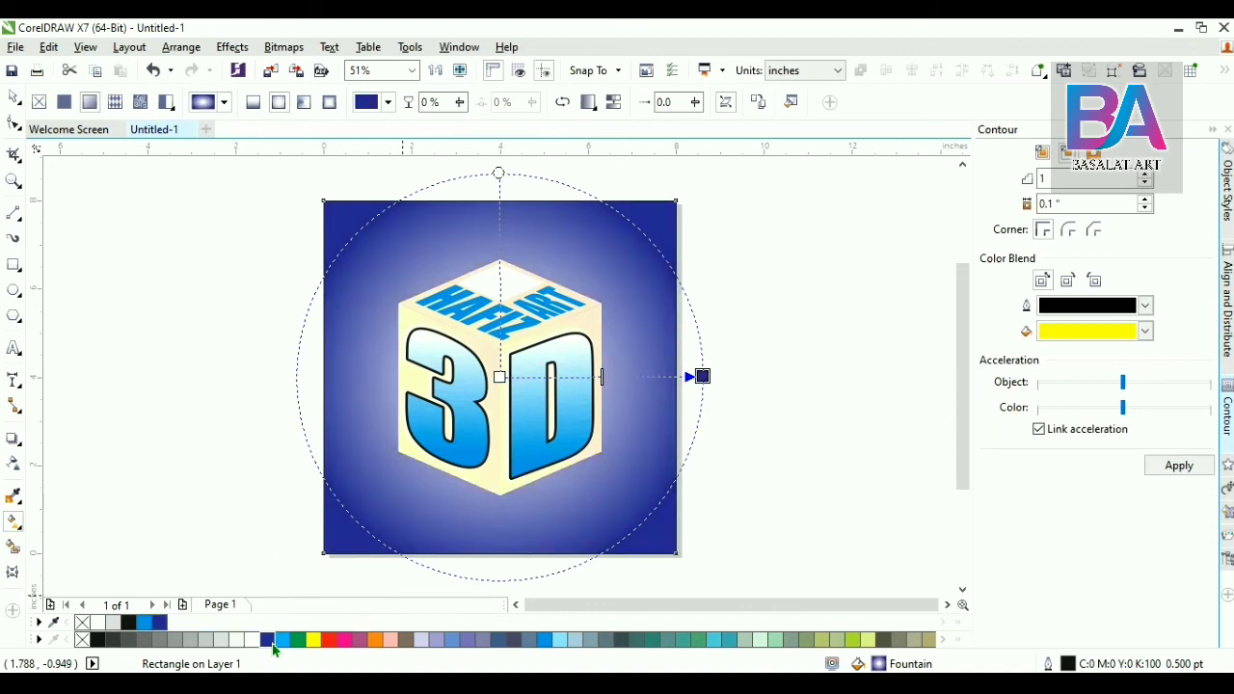
{"action": "left_click_drag", "start_coordinate": [702, 376], "coordinate": [728, 376]}
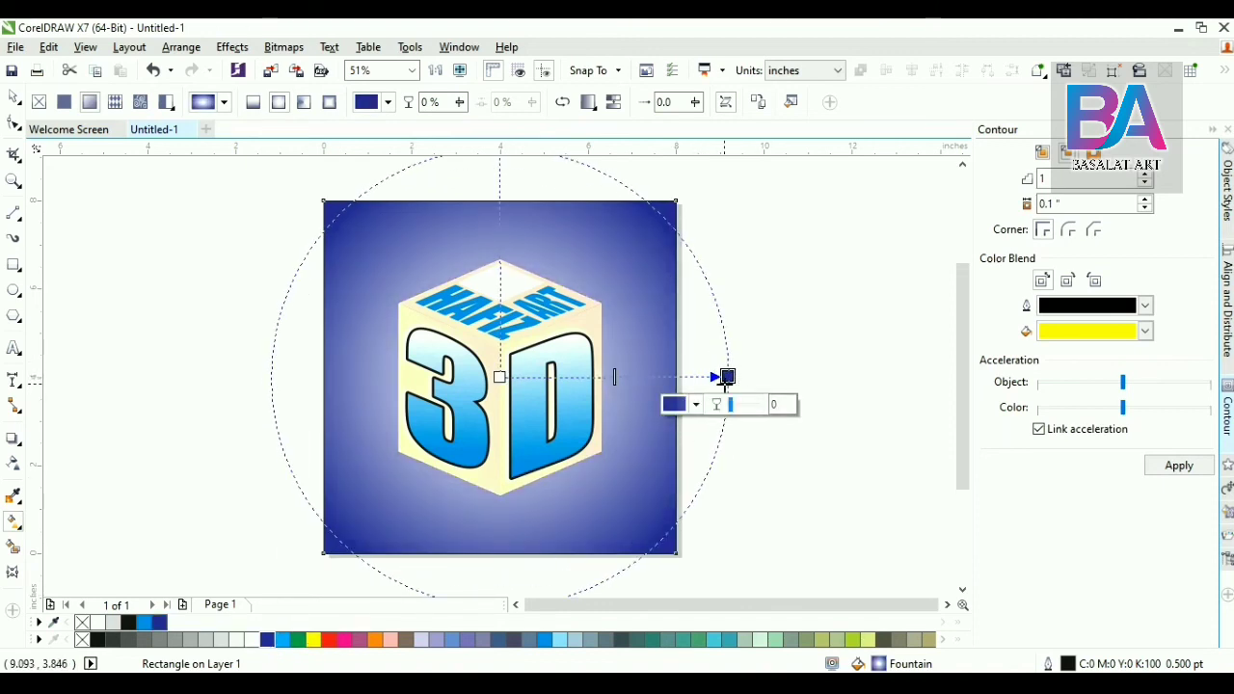
{"action": "left_click", "coordinate": [694, 404]}
{"action": "left_click_drag", "start_coordinate": [858, 526], "coordinate": [805, 536]}
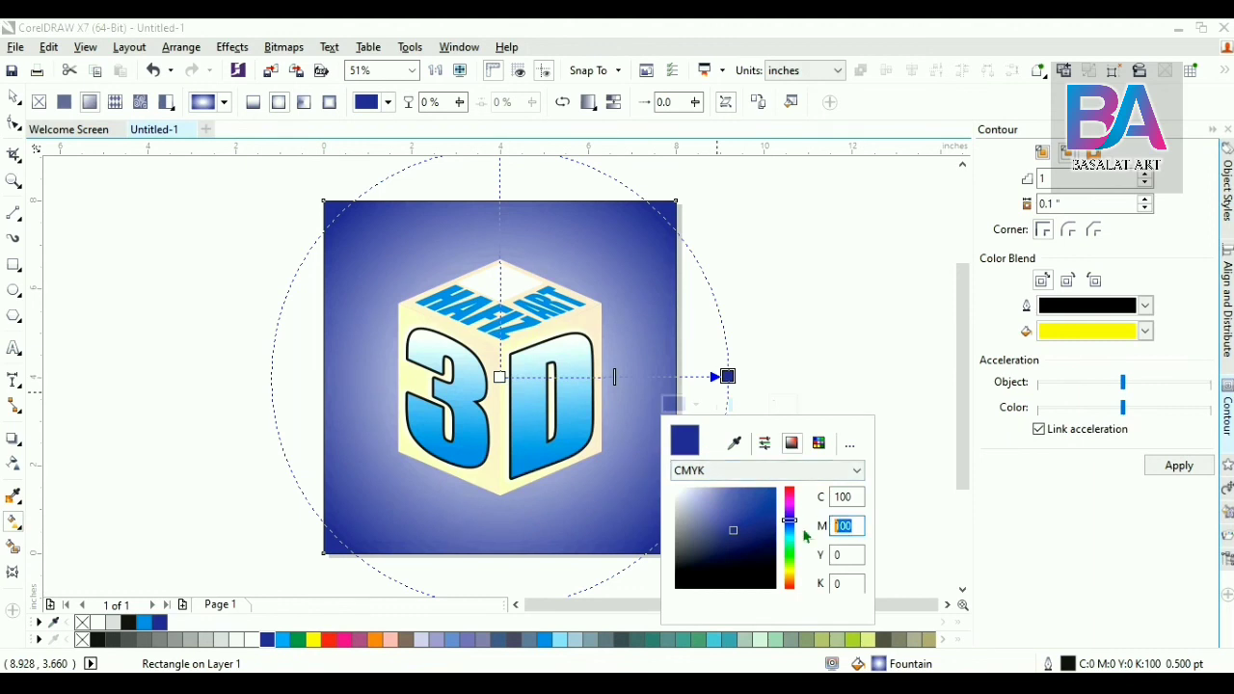
{"action": "type", "text": "50"}
{"action": "key", "text": "Return"}
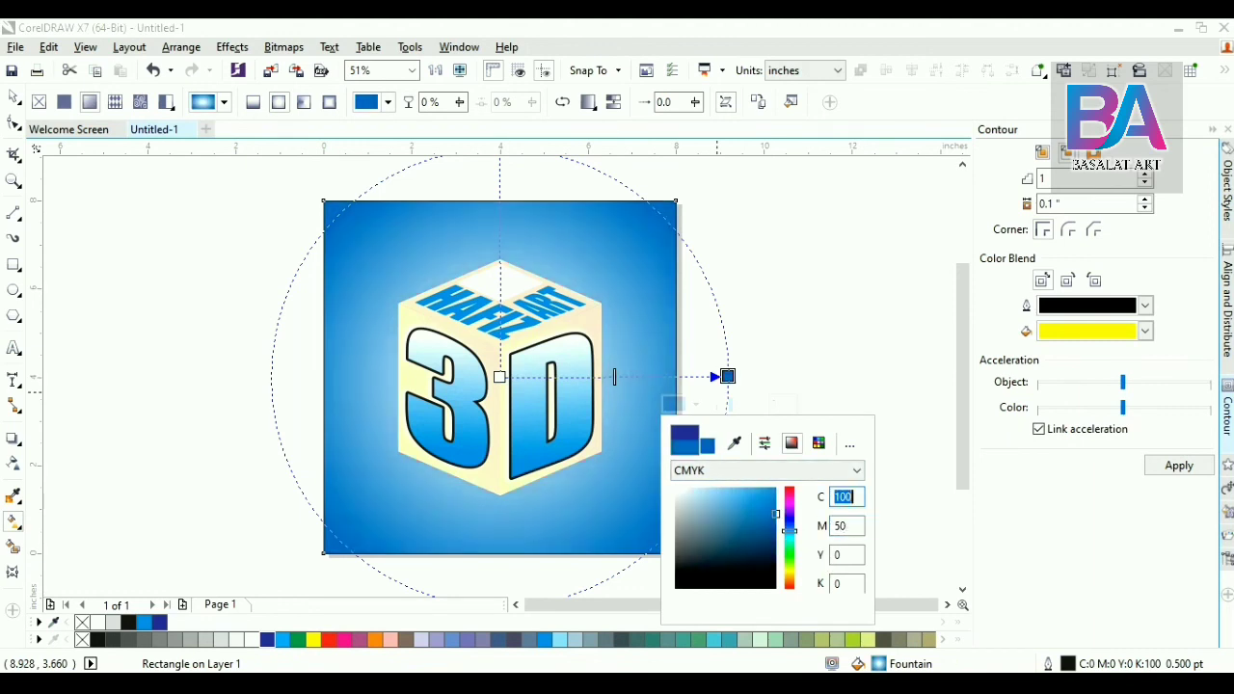
{"action": "left_click", "coordinate": [665, 320]}
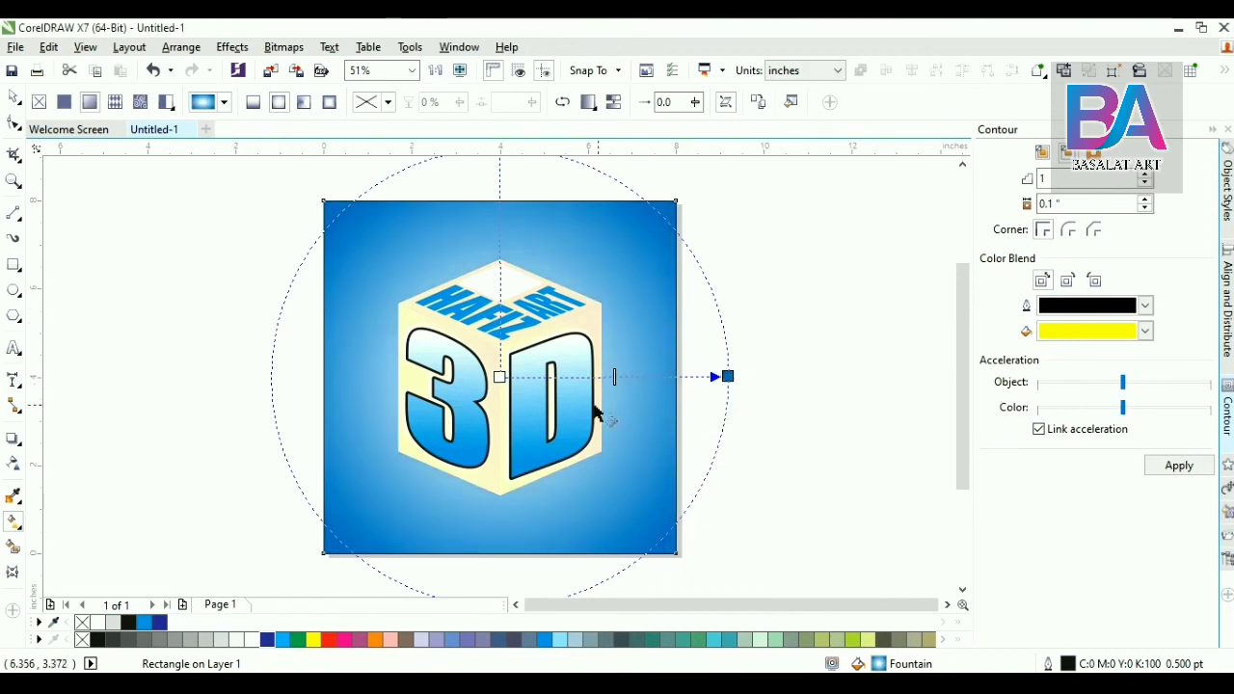
Step: Add a white color node to the background gradient near its center, at the 87% position
{"action": "left_click", "coordinate": [546, 378]}
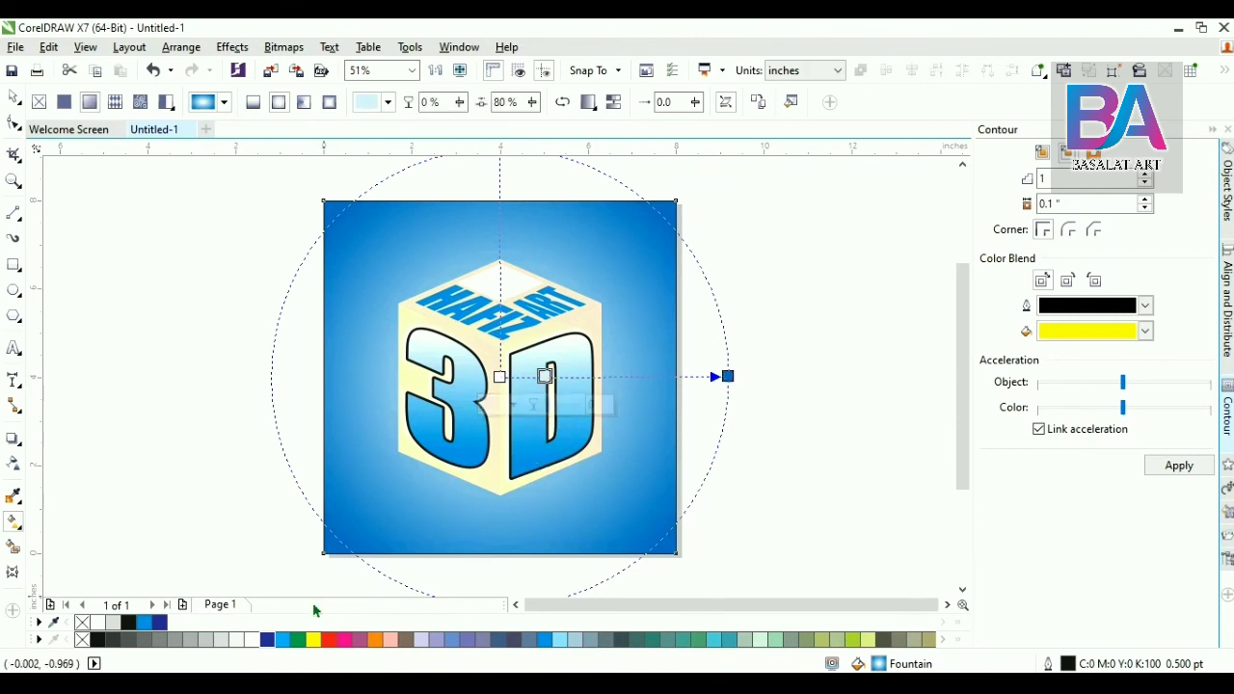
{"action": "double_click", "coordinate": [546, 377]}
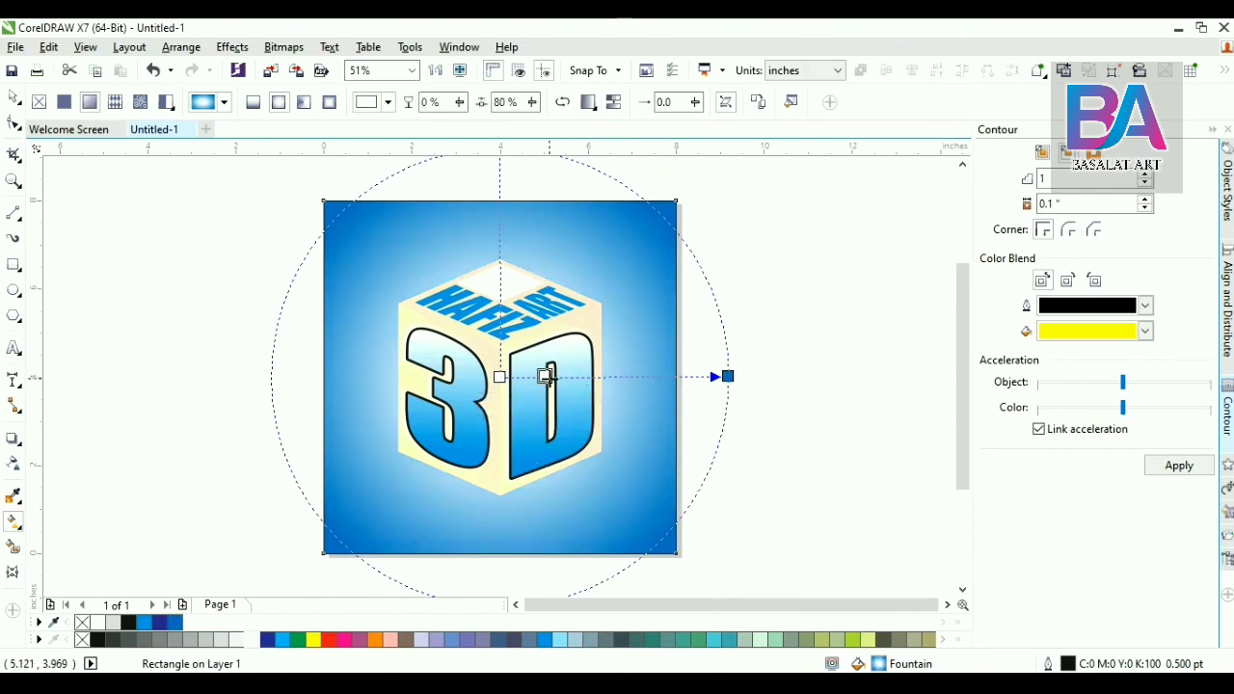
{"action": "mouse_move", "coordinate": [545, 377]}
{"action": "left_mouse_down"}
{"action": "mouse_move", "coordinate": [569, 377]}
{"action": "mouse_move", "coordinate": [530, 379]}
{"action": "left_mouse_up"}
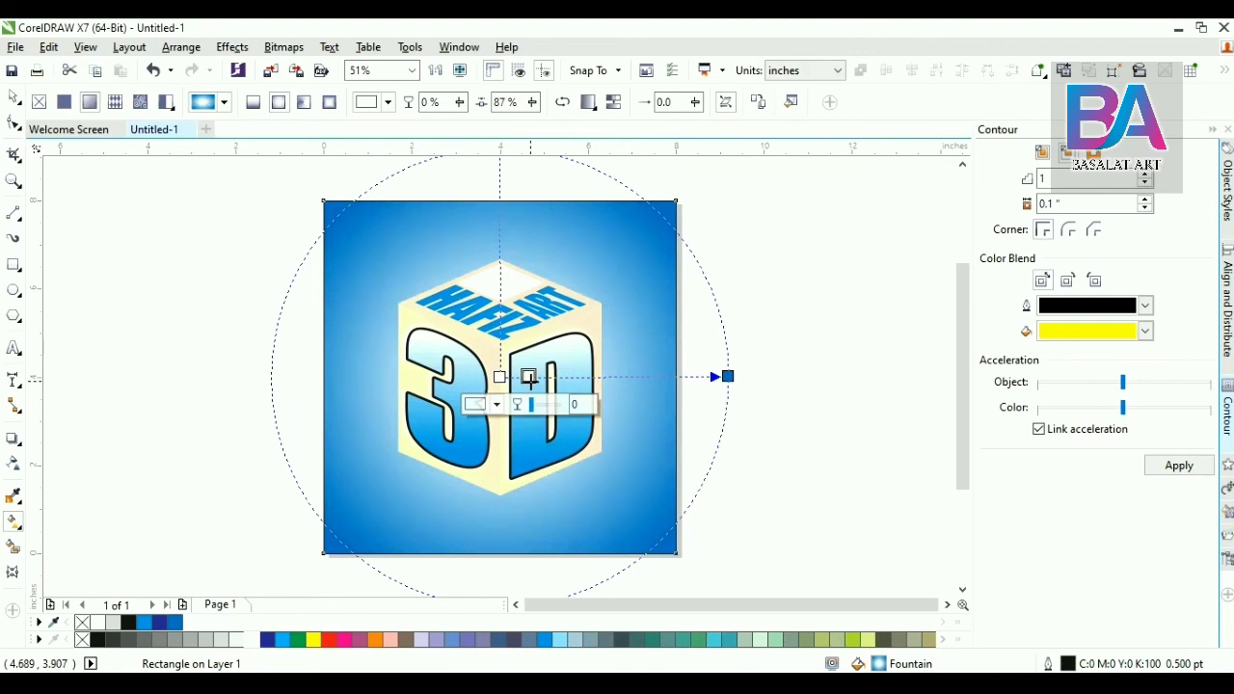
{"action": "key", "text": "space"}
{"action": "left_click", "coordinate": [883, 353]}
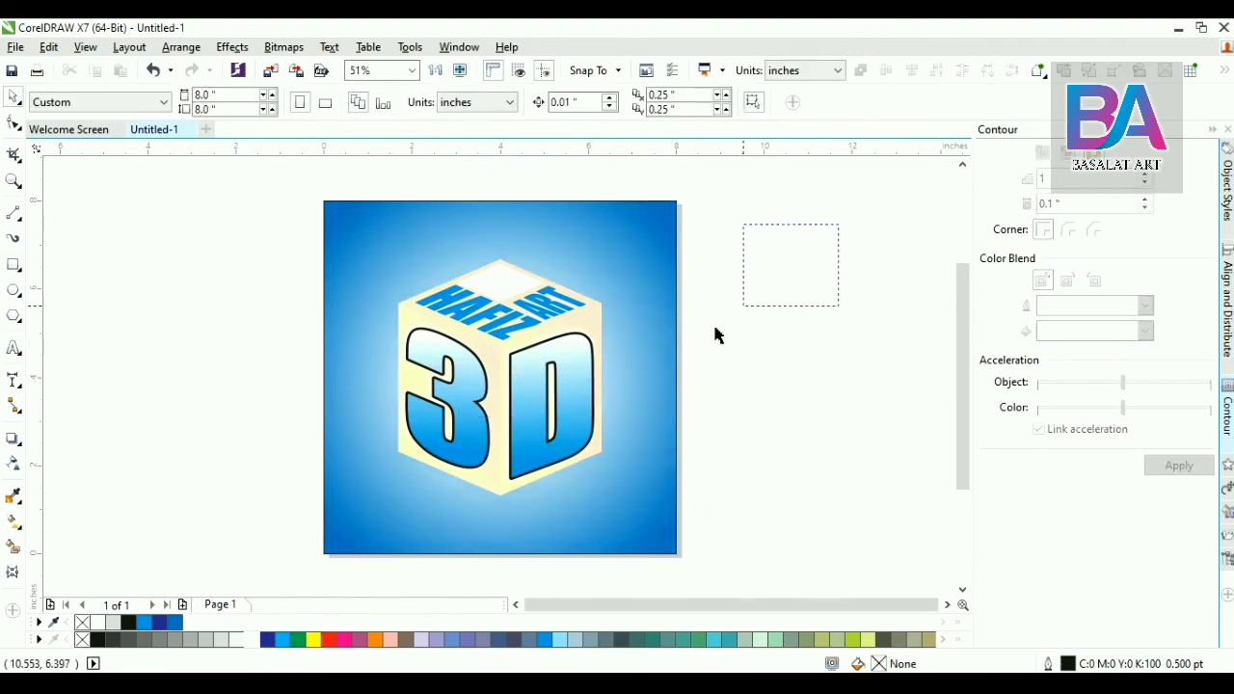
Step: Enlarge the grouped cube proportionally about its center to about 5.87 × 6.81 in
{"action": "left_click", "coordinate": [559, 434]}
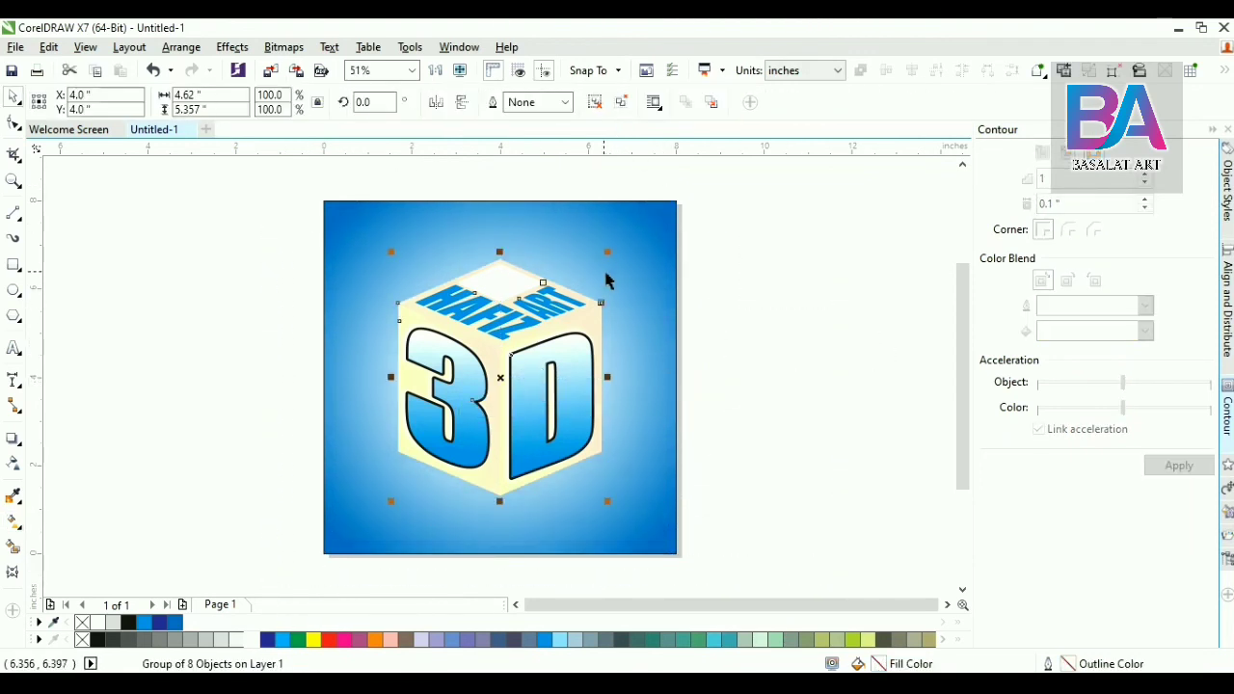
{"action": "left_click_drag", "start_coordinate": [608, 251], "coordinate": [648, 224]}
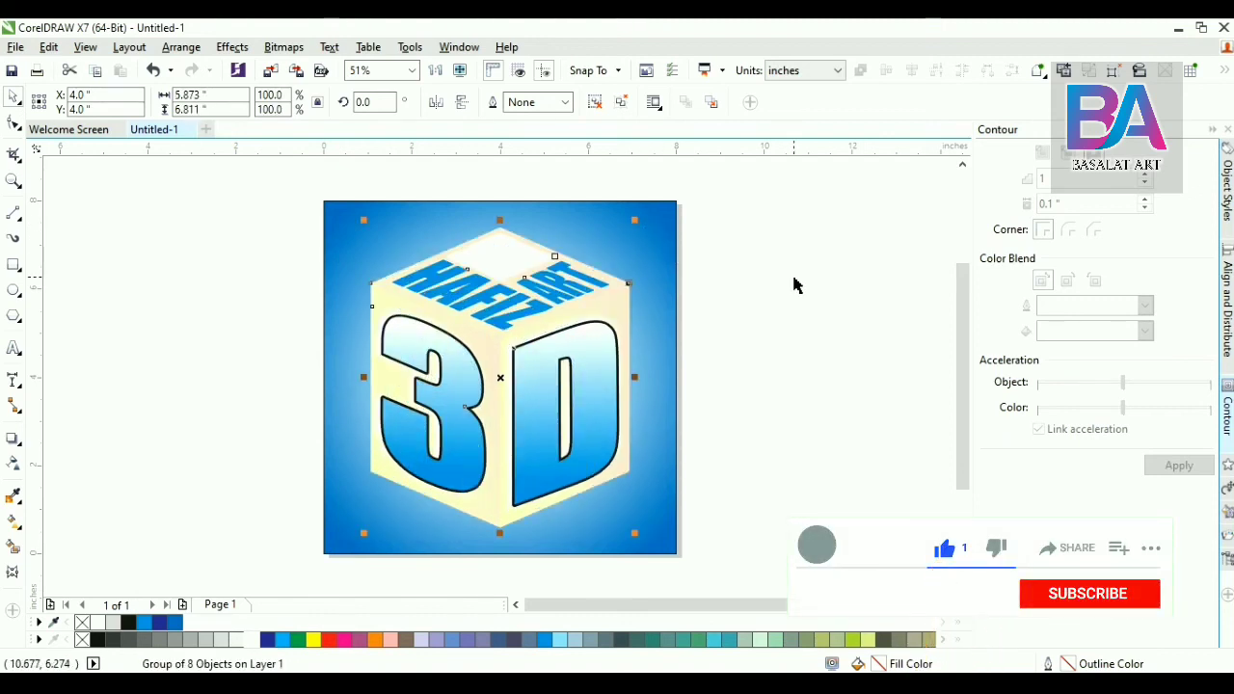
{"action": "left_click", "coordinate": [906, 310]}
{"action": "key", "text": "shift+F4"}
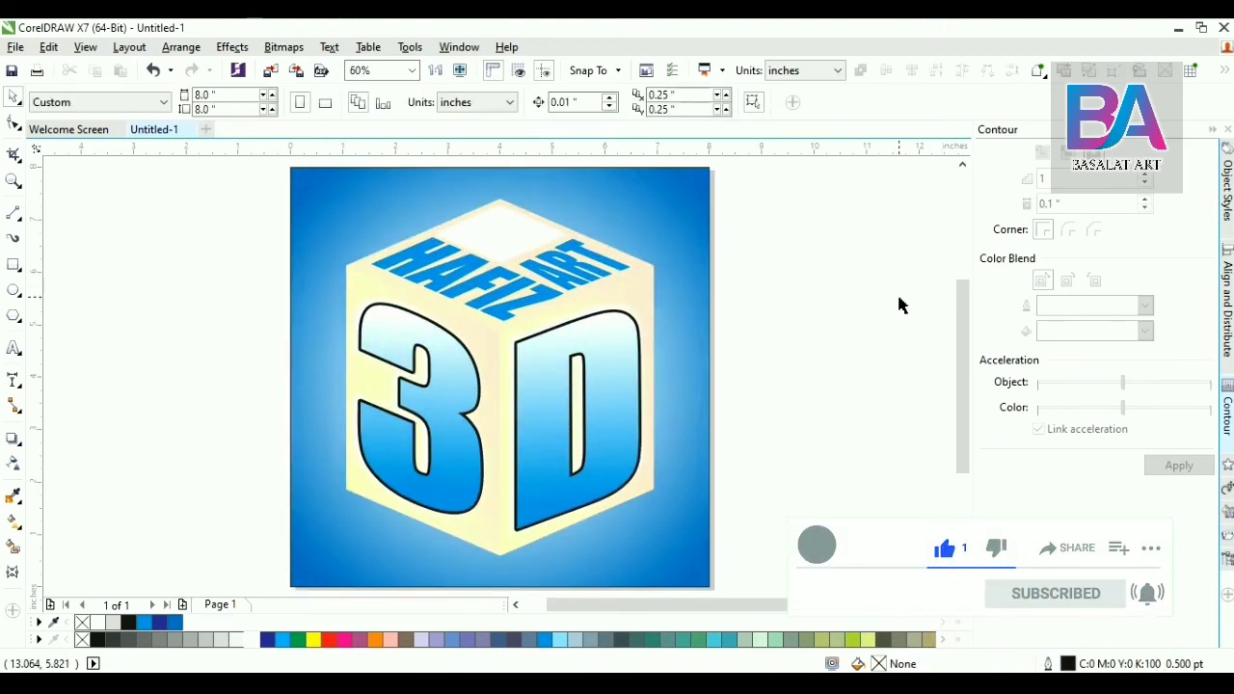